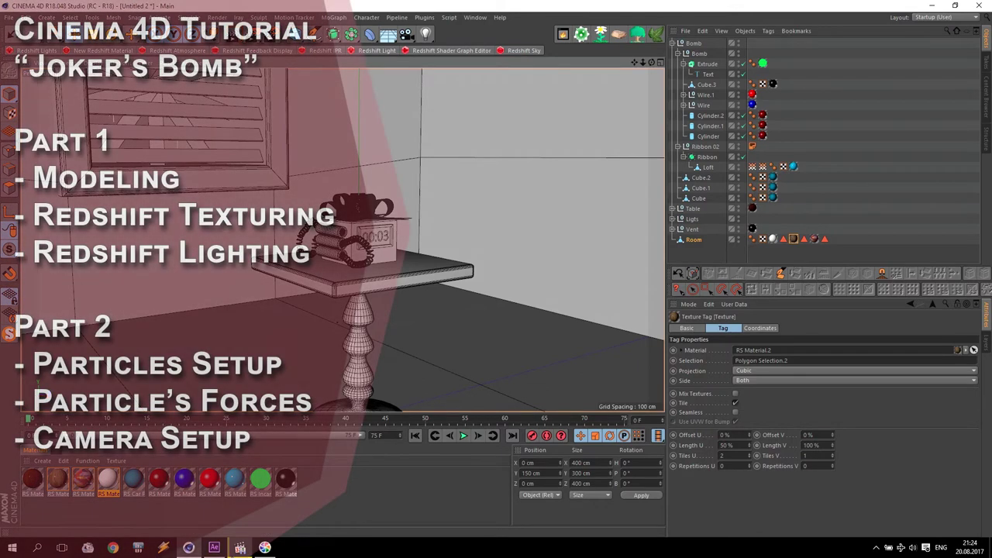
Preview the finished Joker's Bomb.mp4 in Media Player Classic, restarting playback from the beginning
{"action": "left_click", "coordinate": [240, 547]}
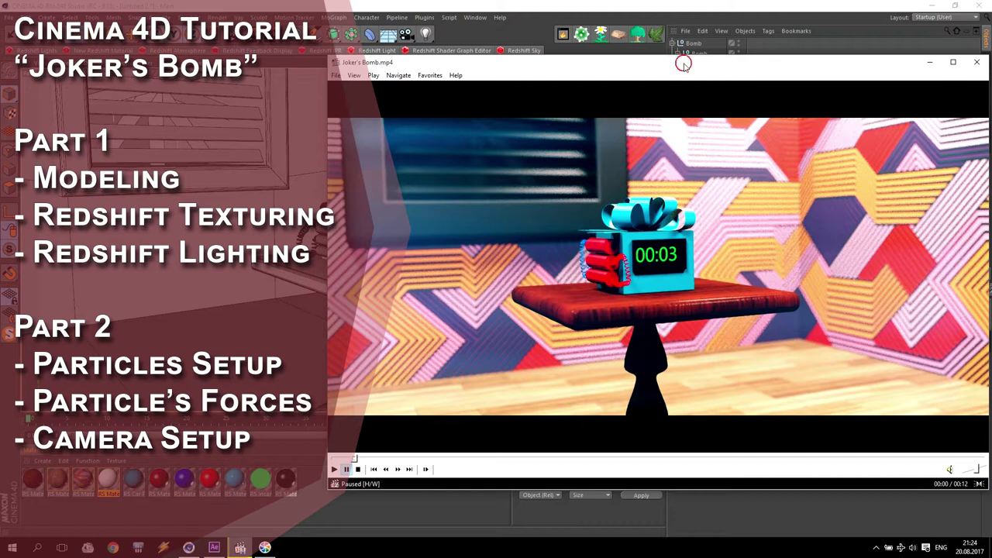
{"action": "left_click_drag", "start_coordinate": [682, 60], "coordinate": [678, 56]}
{"action": "left_click", "coordinate": [353, 466]}
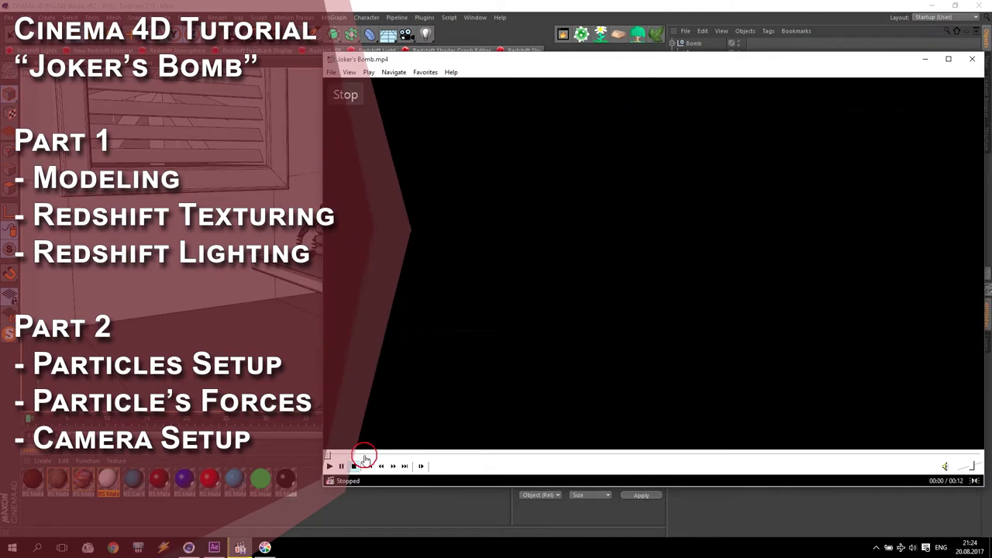
{"action": "left_click", "coordinate": [583, 330]}
{"action": "scroll", "coordinate": [583, 329], "scroll_direction": "up", "scroll_amount": 2}
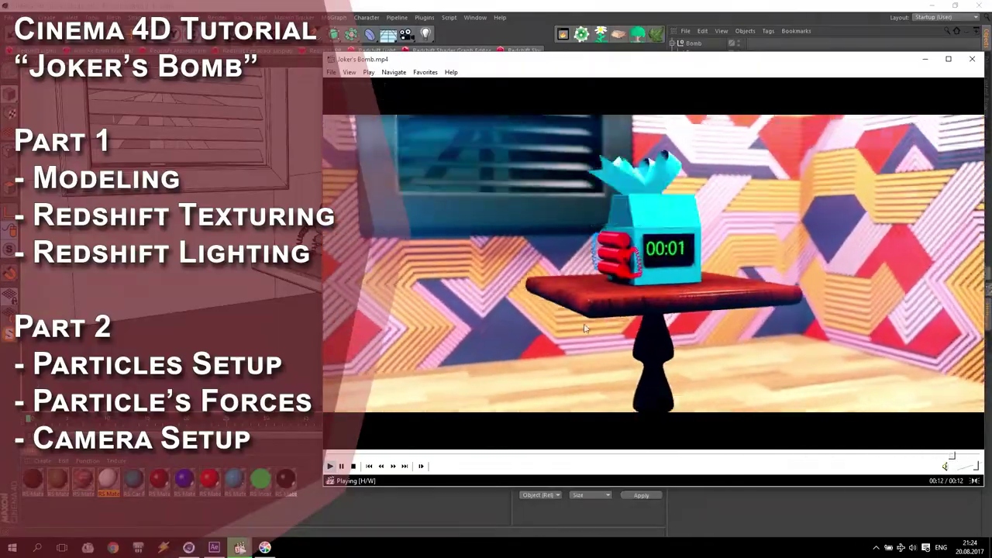
Close the video player and orbit the Cinema 4D viewport to a level front view of the room
{"action": "left_click", "coordinate": [972, 59]}
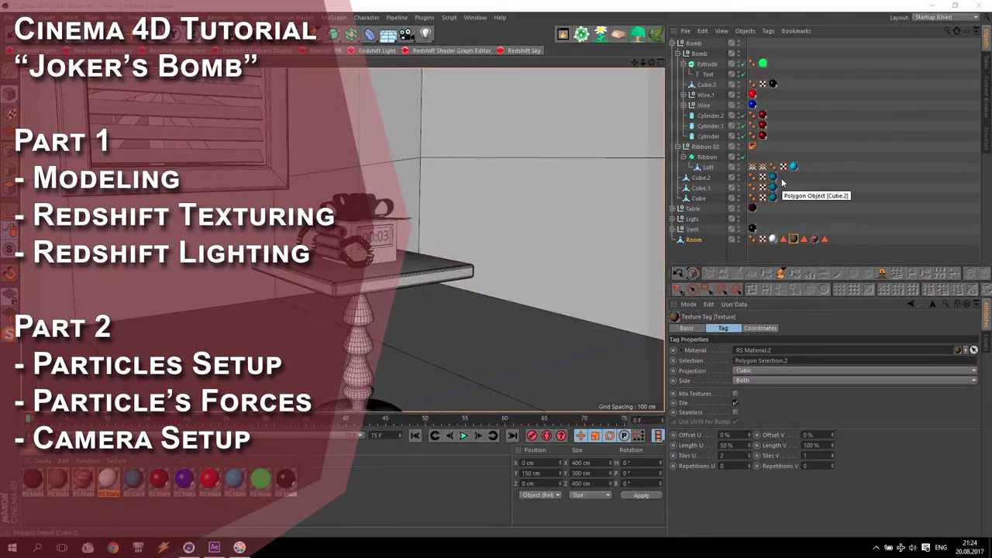
{"action": "scroll", "coordinate": [397, 169], "scroll_direction": "down", "scroll_amount": 6}
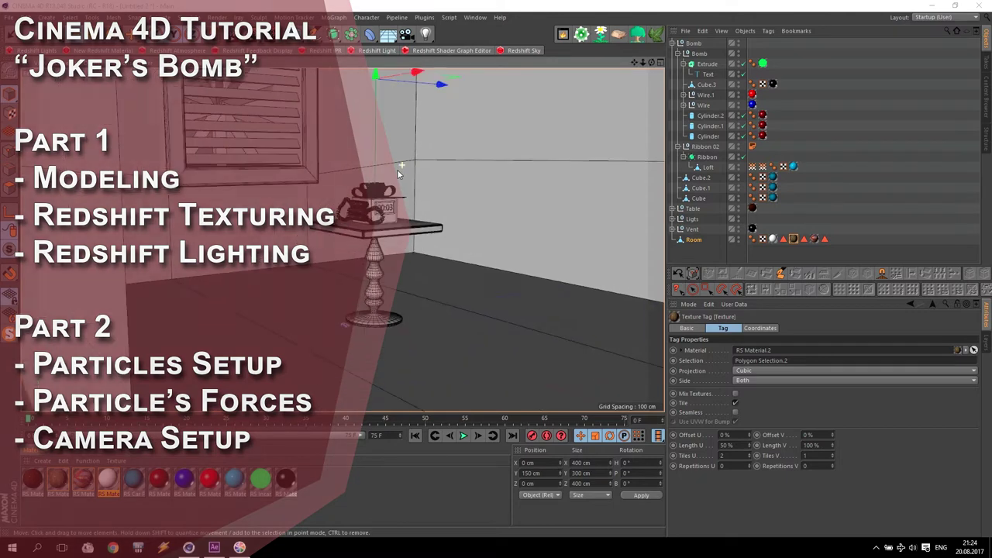
{"action": "left_click_drag", "start_coordinate": [462, 174], "coordinate": [416, 183], "text": "alt"}
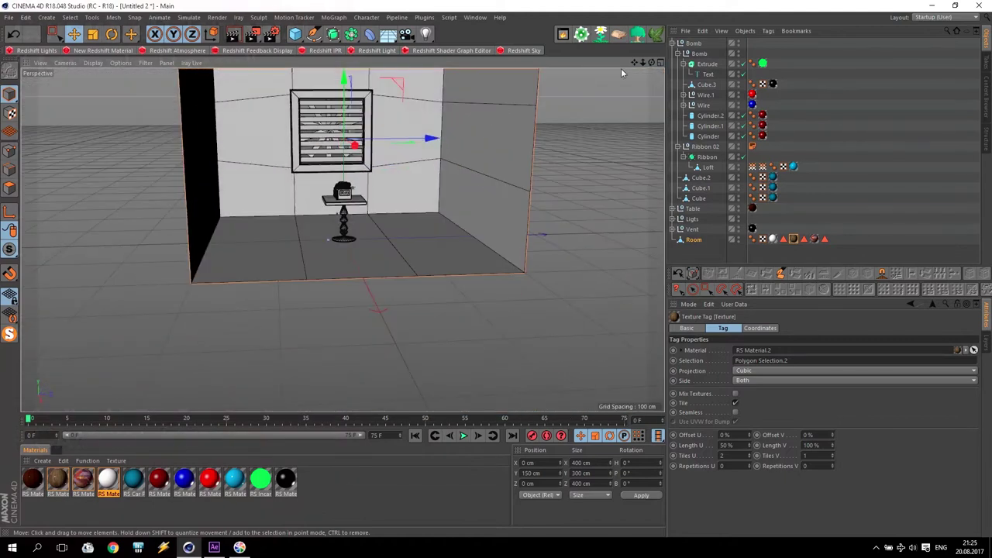
{"action": "left_click_drag", "start_coordinate": [622, 73], "coordinate": [391, 259], "text": "alt"}
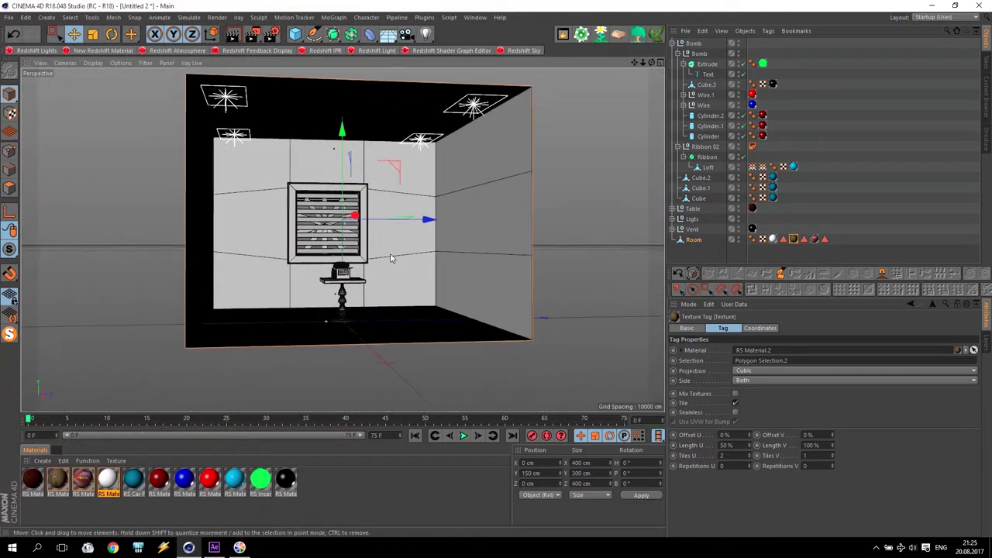
{"action": "scroll", "coordinate": [391, 258], "scroll_direction": "up", "scroll_amount": 2}
Select all the scene's materials and zoom in toward the wall vent and the bomb table
{"action": "left_click_drag", "start_coordinate": [324, 514], "coordinate": [17, 476]}
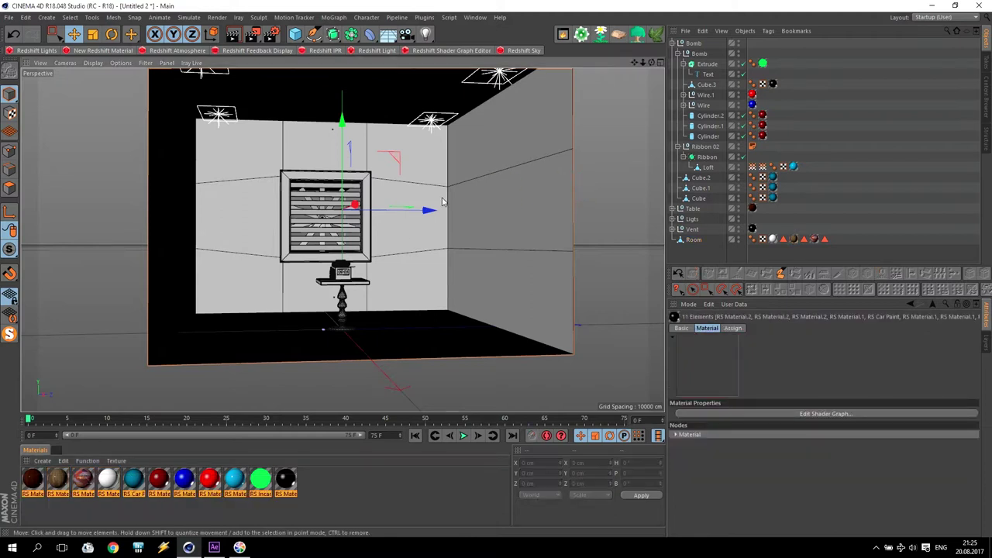
{"action": "scroll", "coordinate": [437, 215], "scroll_direction": "up", "scroll_amount": 5}
{"action": "scroll", "coordinate": [336, 326], "scroll_direction": "up", "scroll_amount": 2}
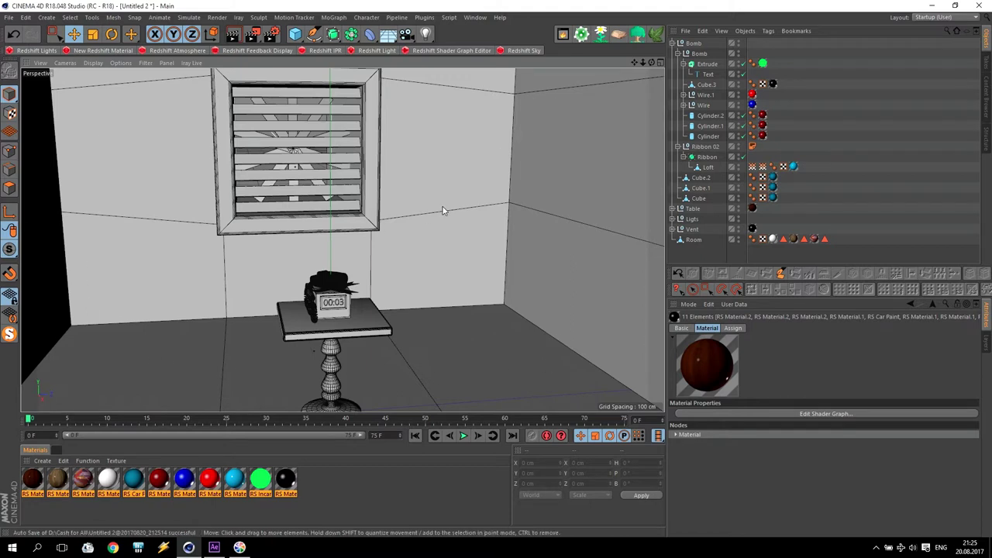
{"action": "scroll", "coordinate": [297, 331], "scroll_direction": "down", "scroll_amount": 2}
{"action": "scroll", "coordinate": [289, 337], "scroll_direction": "up", "scroll_amount": 3}
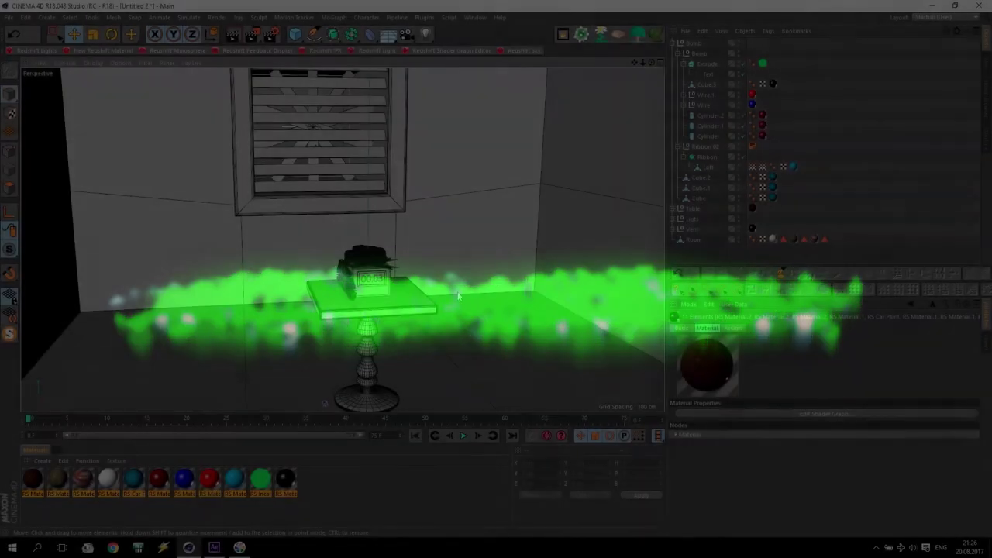
Add a particle Emitter, raise it in front of the vent at Y 120.291 cm, and preview the particles
{"action": "left_click", "coordinate": [189, 17]}
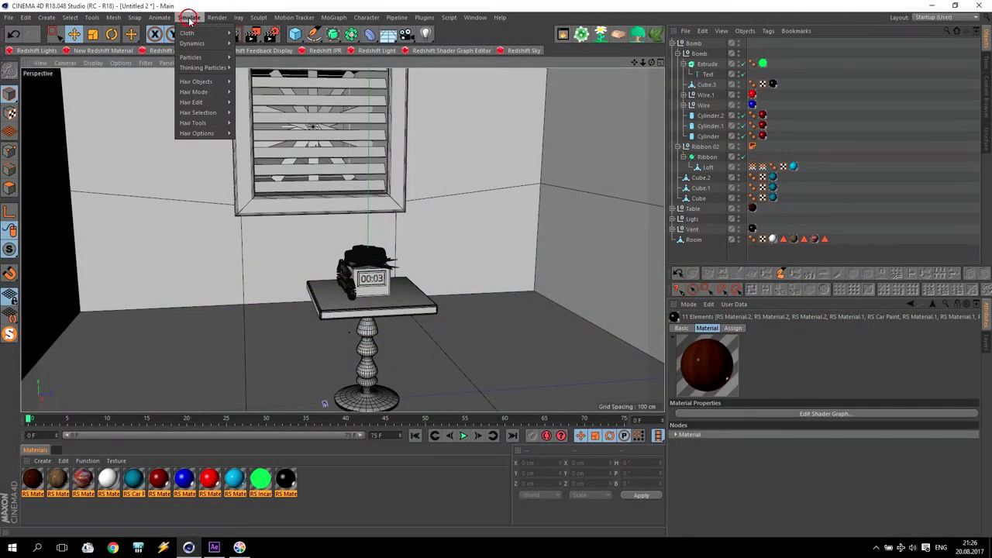
{"action": "mouse_move", "coordinate": [194, 59]}
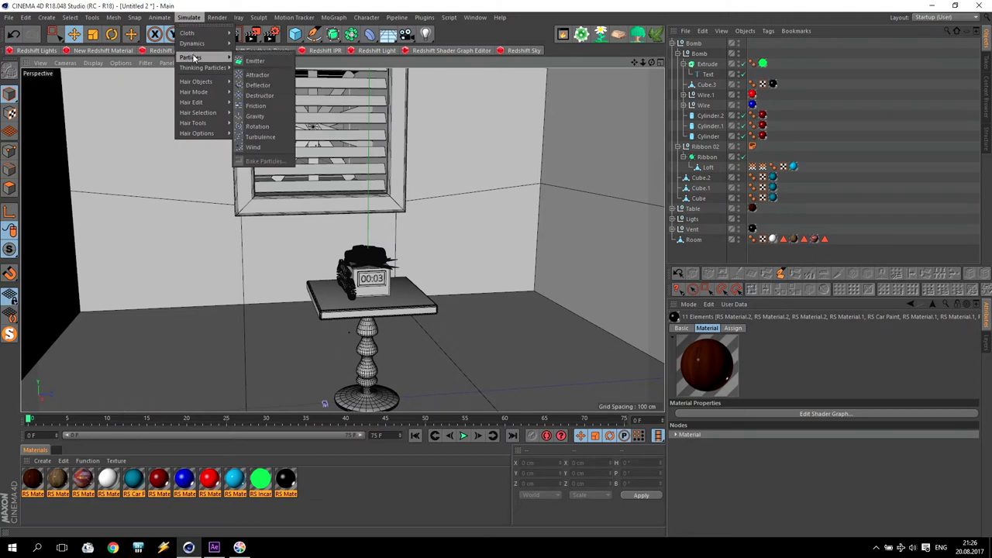
{"action": "left_click", "coordinate": [256, 62]}
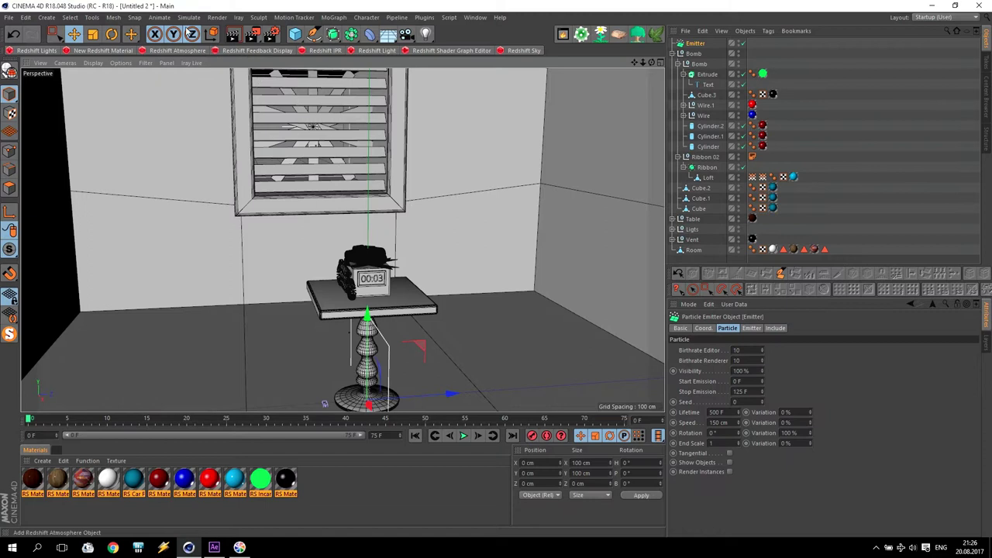
{"action": "left_click_drag", "start_coordinate": [368, 324], "coordinate": [381, 190]}
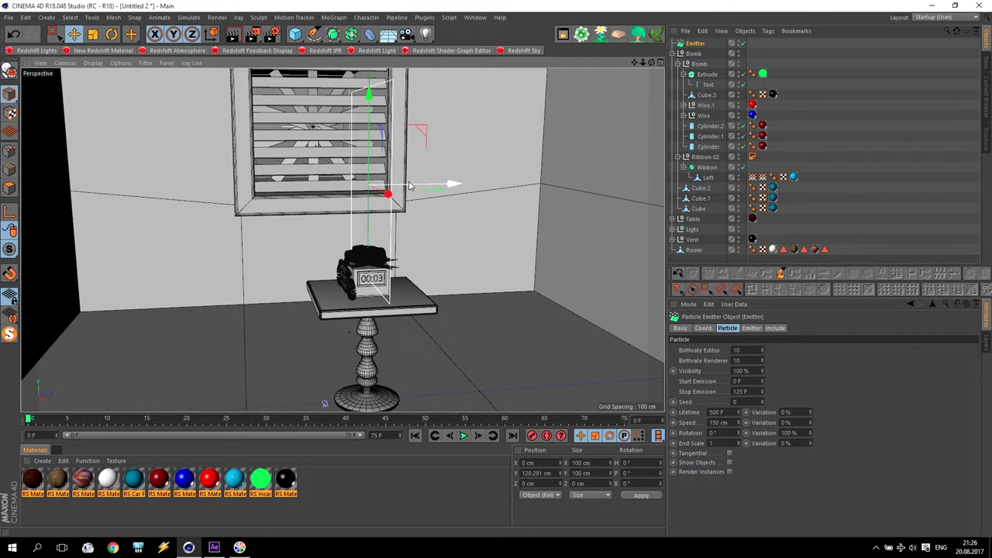
{"action": "left_click", "coordinate": [462, 437]}
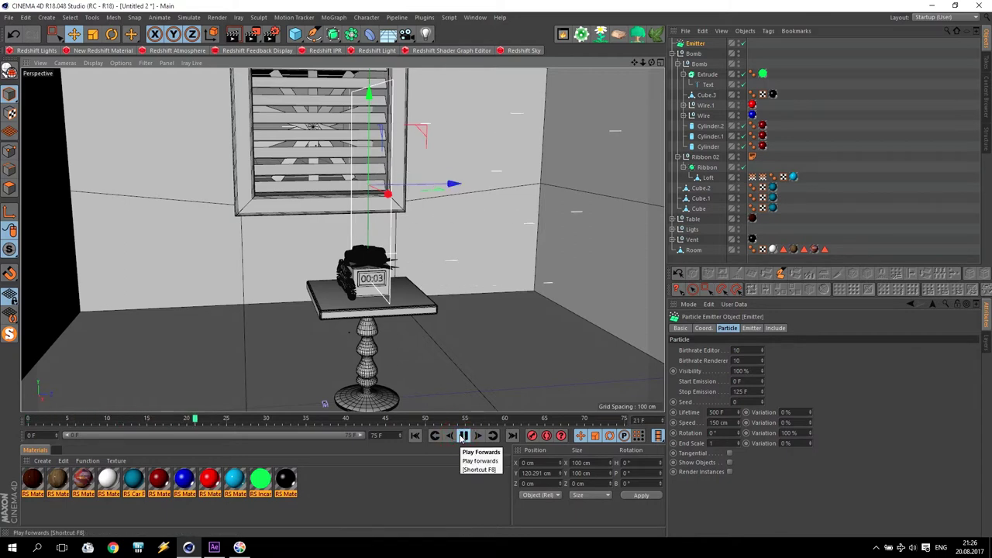
Rotate the Emitter 90° in pitch and collapse the Bomb hierarchy
{"action": "key", "text": "r"}
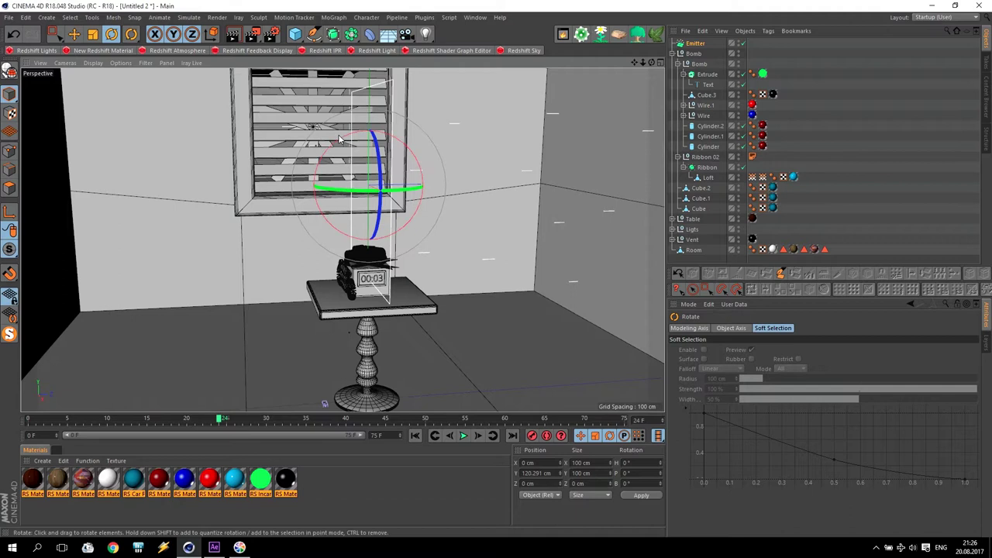
{"action": "left_click_drag", "start_coordinate": [336, 138], "coordinate": [271, 247]}
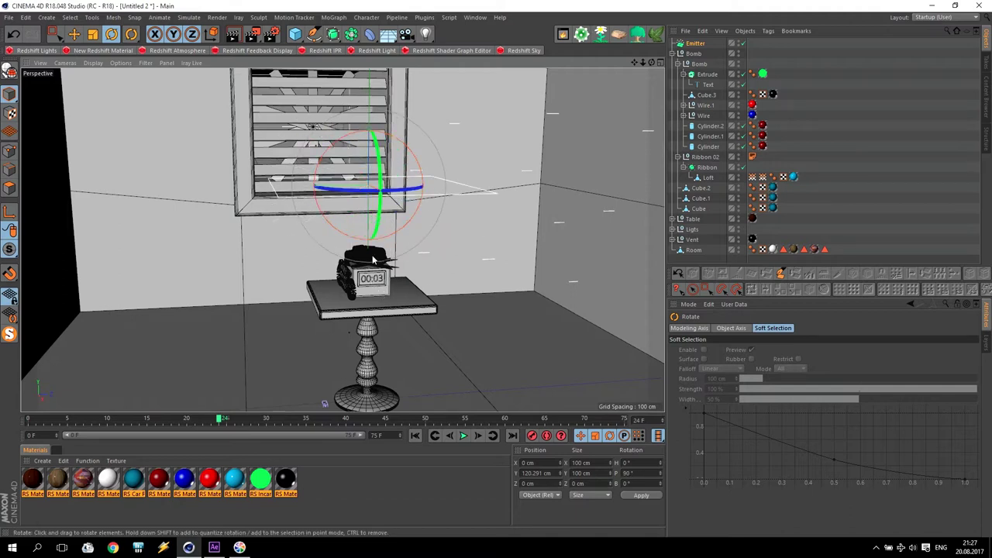
{"action": "left_click", "coordinate": [671, 54]}
{"action": "left_click", "coordinate": [693, 45]}
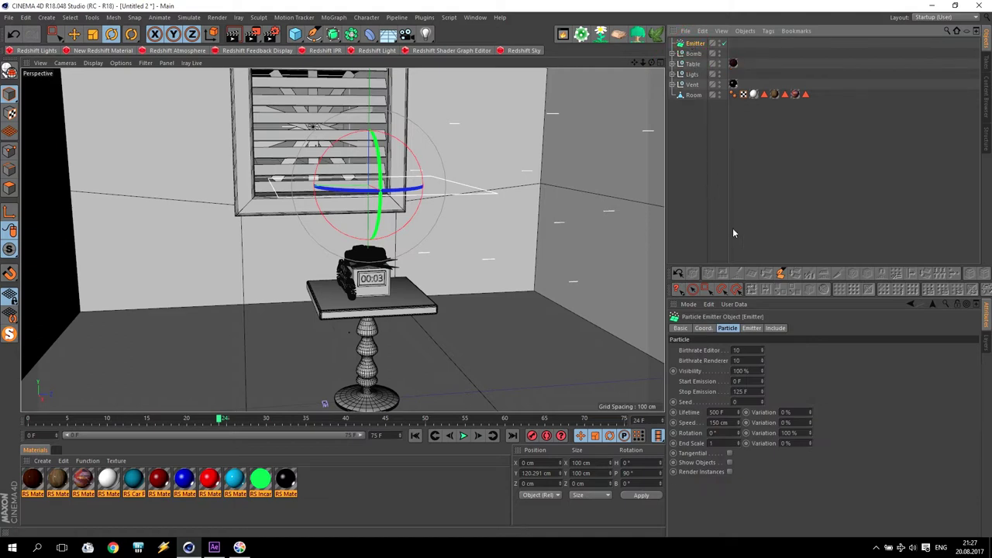
Set the emitter's Birthrate Editor and Renderer values to 1000
{"action": "double_click", "coordinate": [748, 350]}
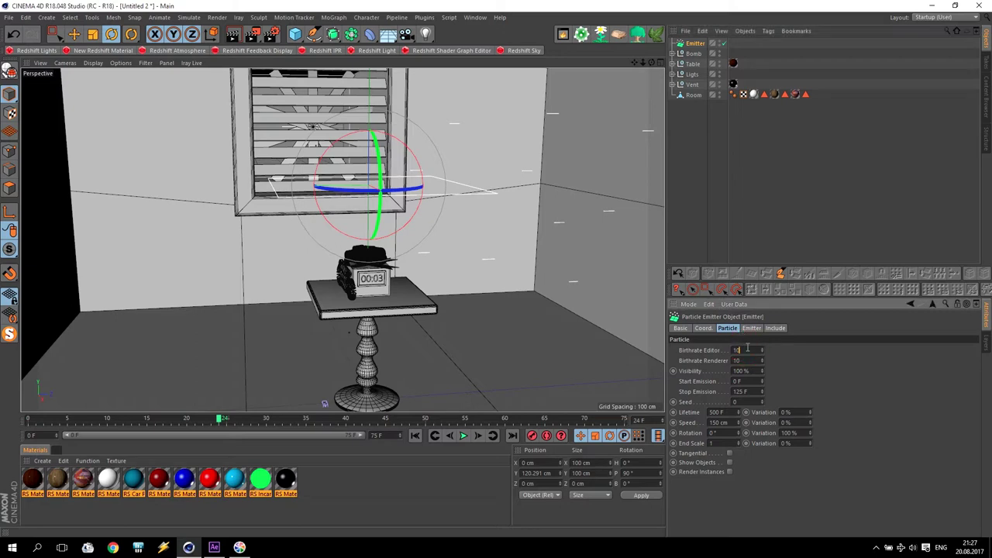
{"action": "type", "text": "100"}
{"action": "left_click", "coordinate": [751, 351]}
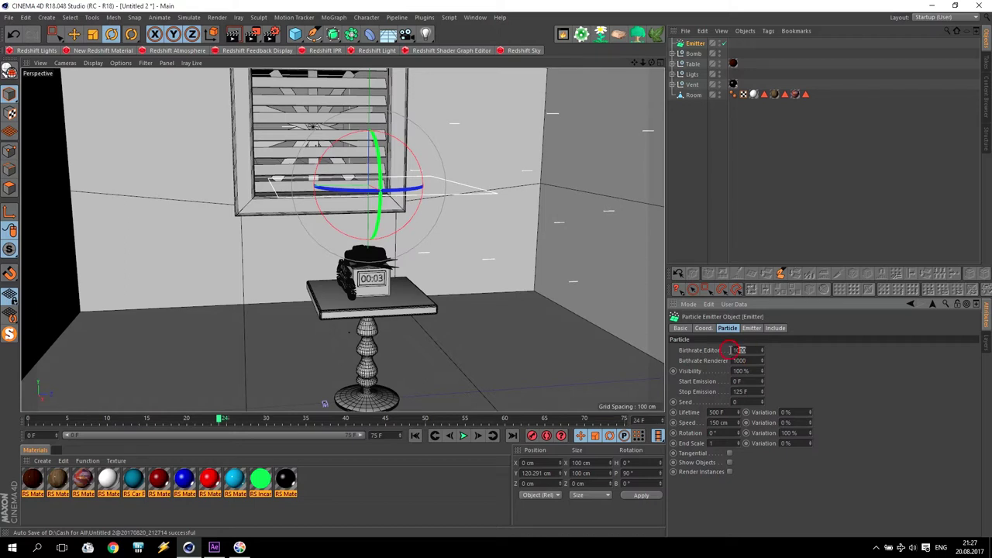
{"action": "double_click", "coordinate": [731, 351]}
Set the emitter's X-Size and Y-Size to 15 cm and its Emitter Type to Cone
{"action": "left_click", "coordinate": [752, 328]}
{"action": "left_click", "coordinate": [744, 360]}
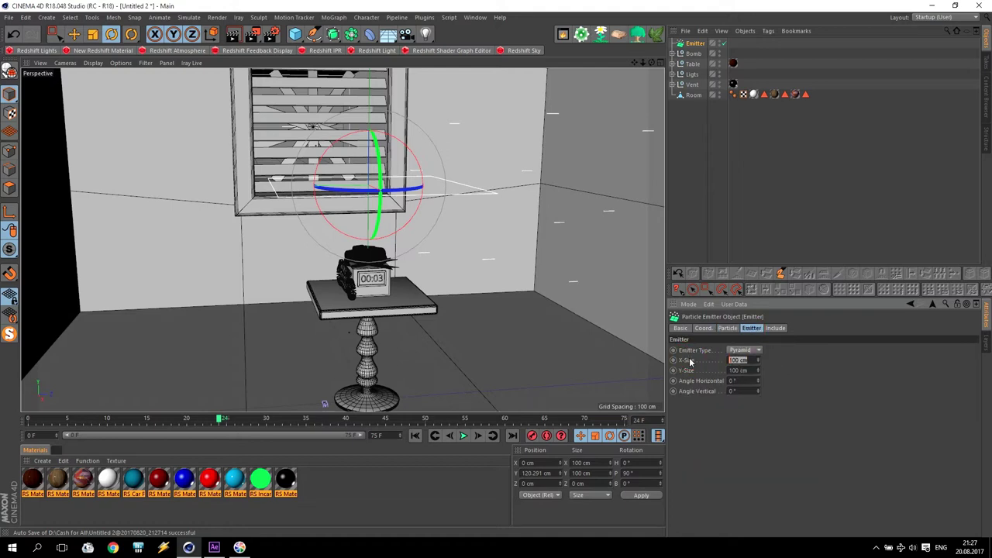
{"action": "type", "text": "15"}
{"action": "key", "text": "Tab"}
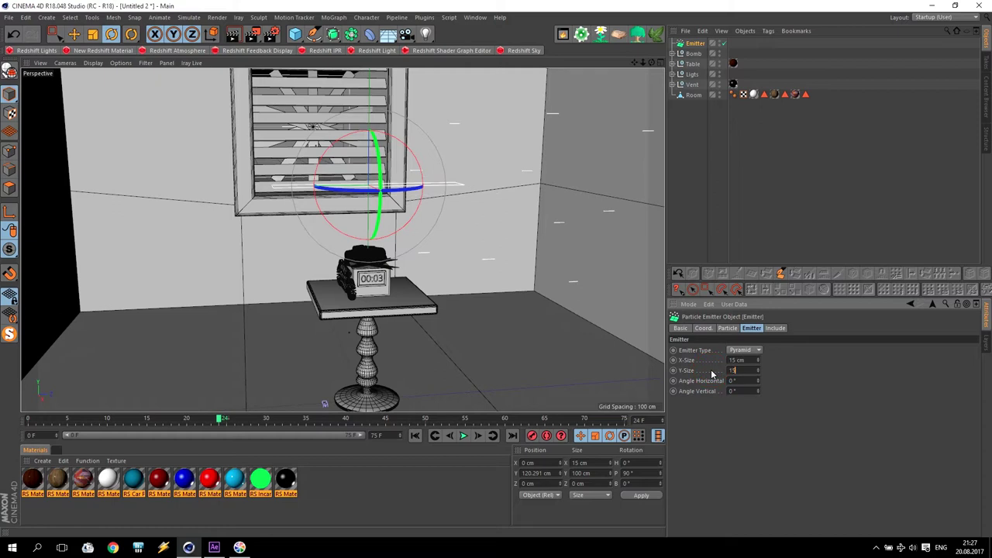
{"action": "type", "text": "15"}
{"action": "key", "text": "Return"}
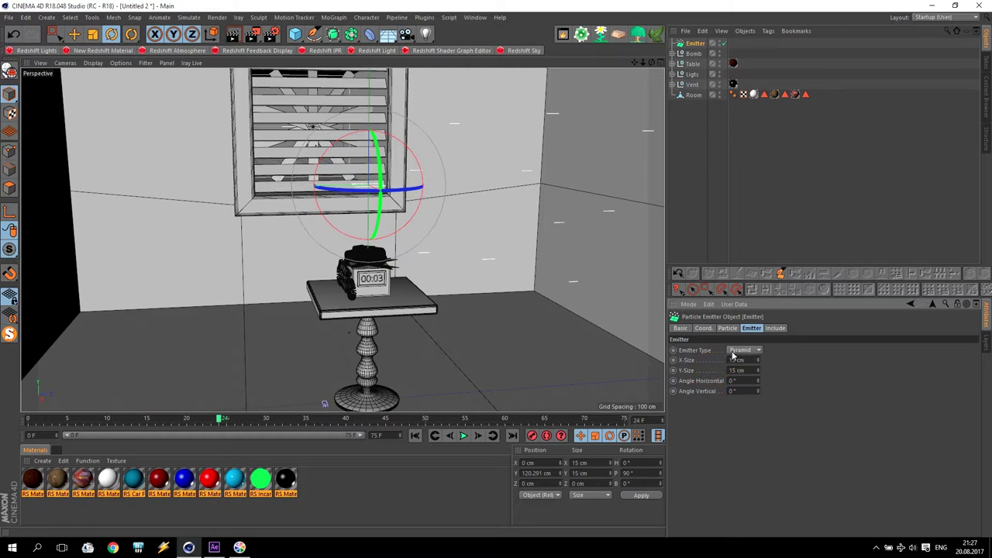
{"action": "left_click", "coordinate": [743, 350]}
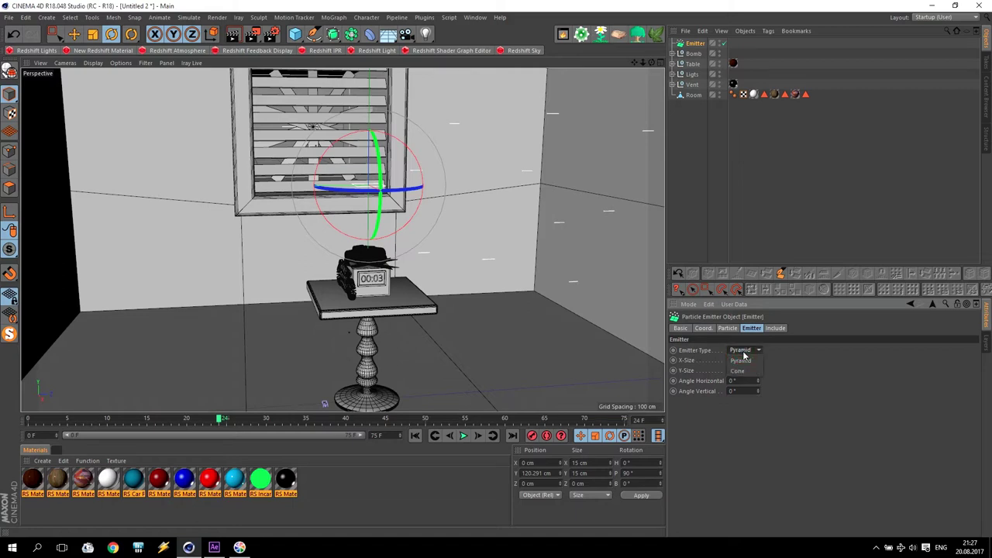
{"action": "left_click", "coordinate": [742, 371]}
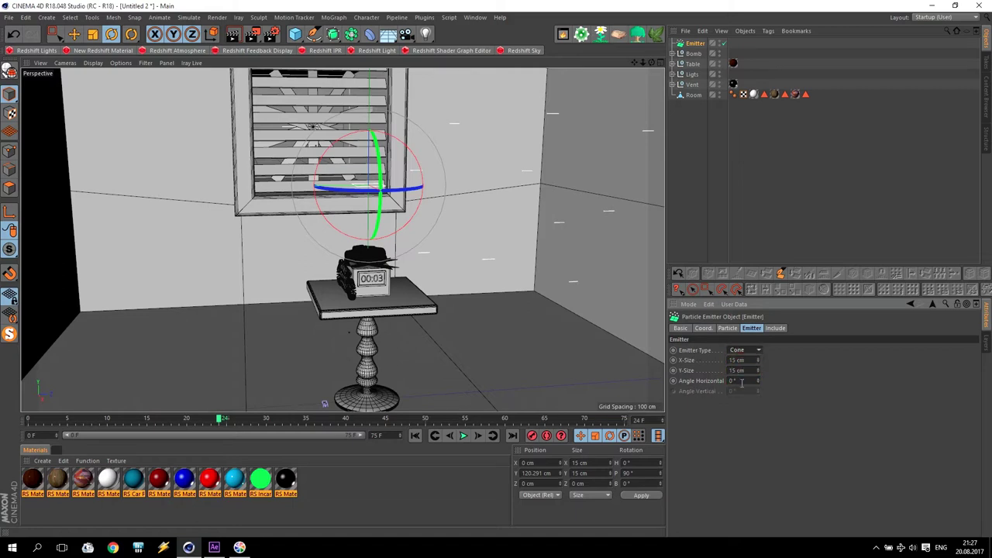
Lower the emitter closer to the bomb and replay the particle stream from frame 0
{"action": "left_click", "coordinate": [415, 435]}
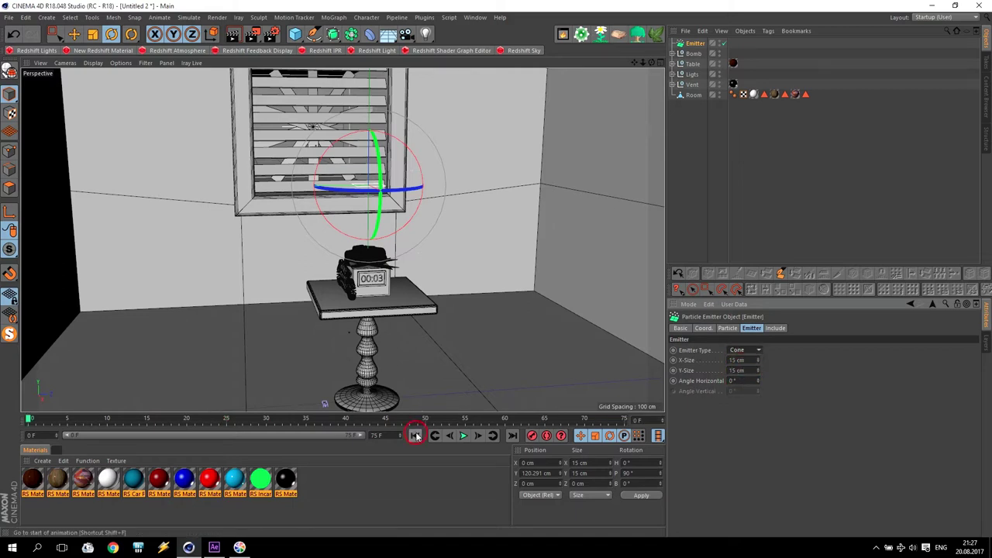
{"action": "left_click", "coordinate": [464, 436]}
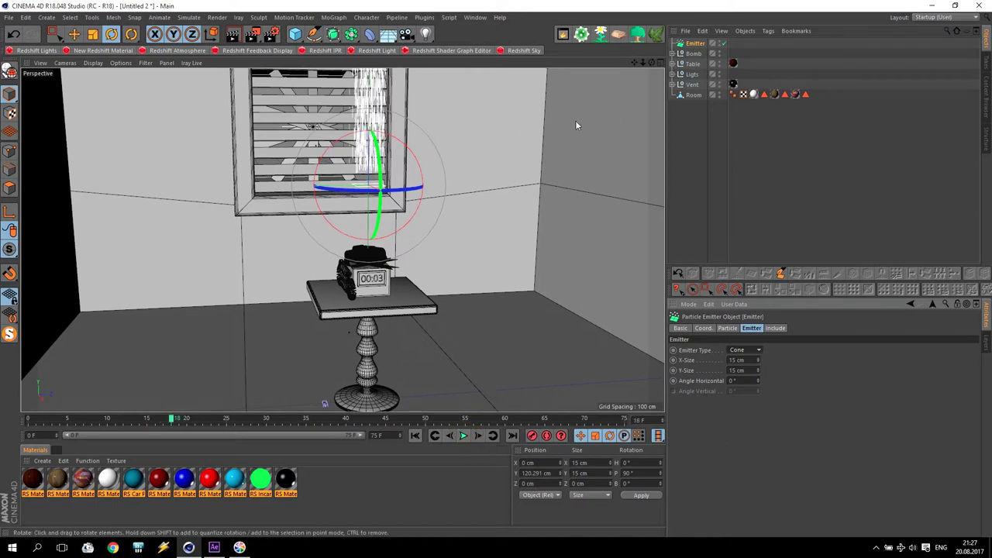
{"action": "left_click", "coordinate": [74, 34]}
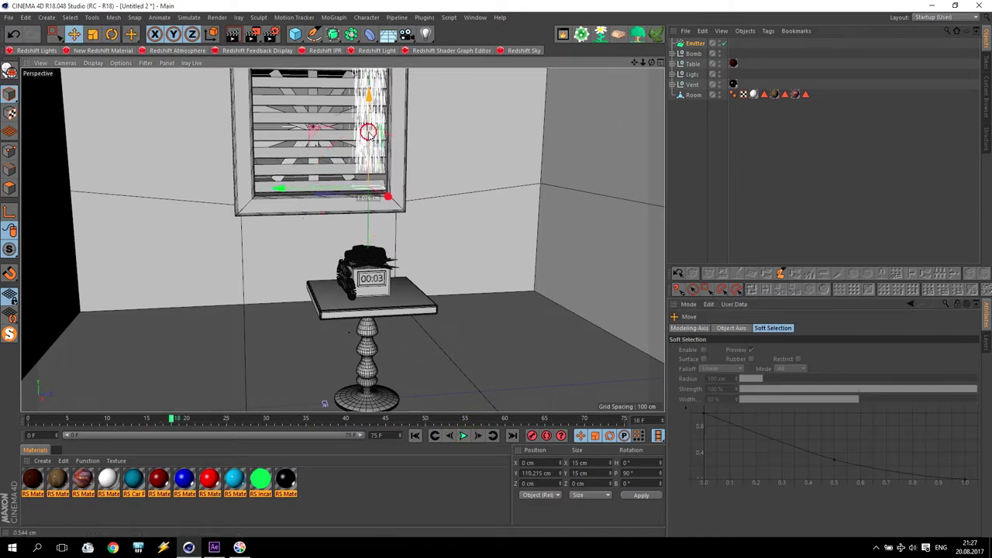
{"action": "left_click_drag", "start_coordinate": [369, 159], "coordinate": [373, 187]}
{"action": "left_click", "coordinate": [415, 436]}
{"action": "left_click", "coordinate": [463, 436]}
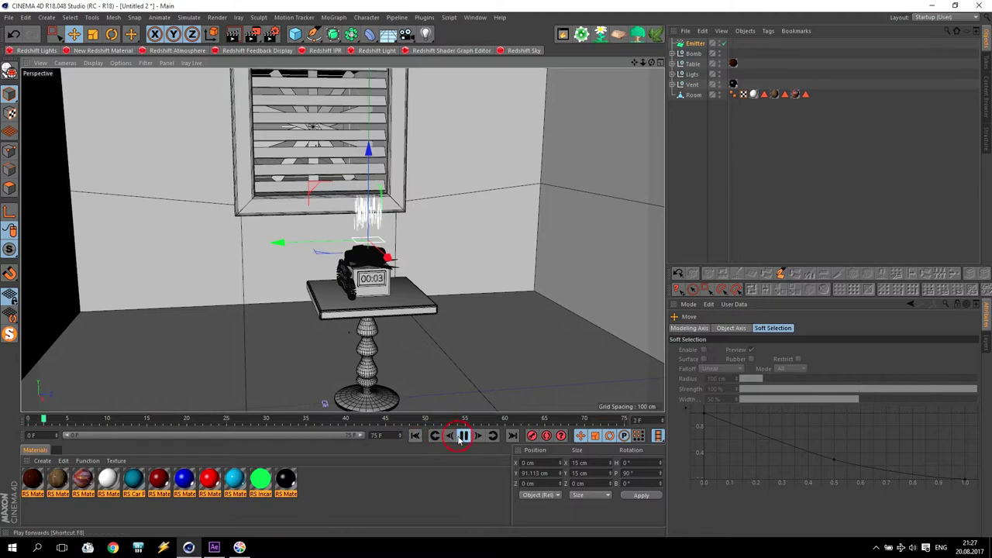
Set the emitter's Angle Horizontal to 45° and replay to preview the wider spray cone
{"action": "left_click", "coordinate": [716, 225]}
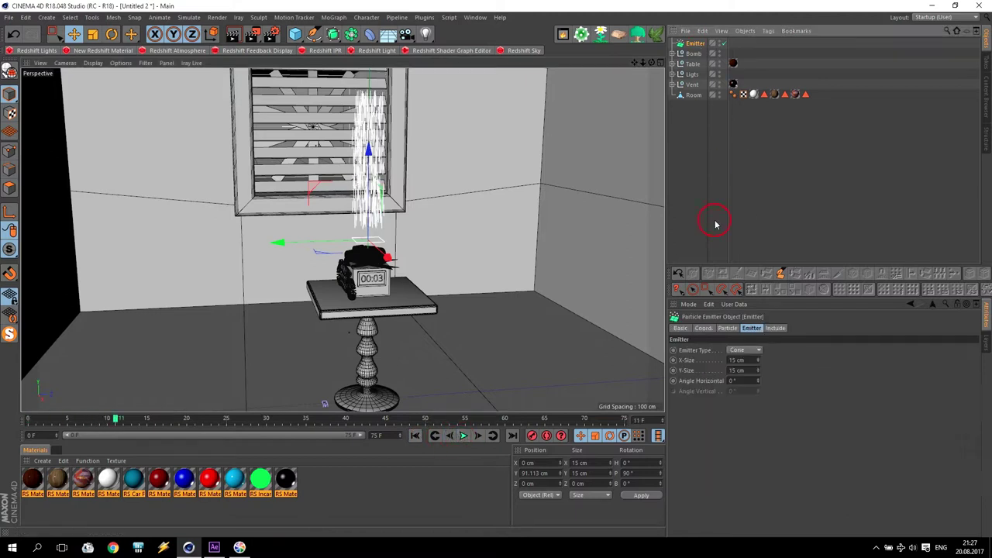
{"action": "double_click", "coordinate": [743, 380]}
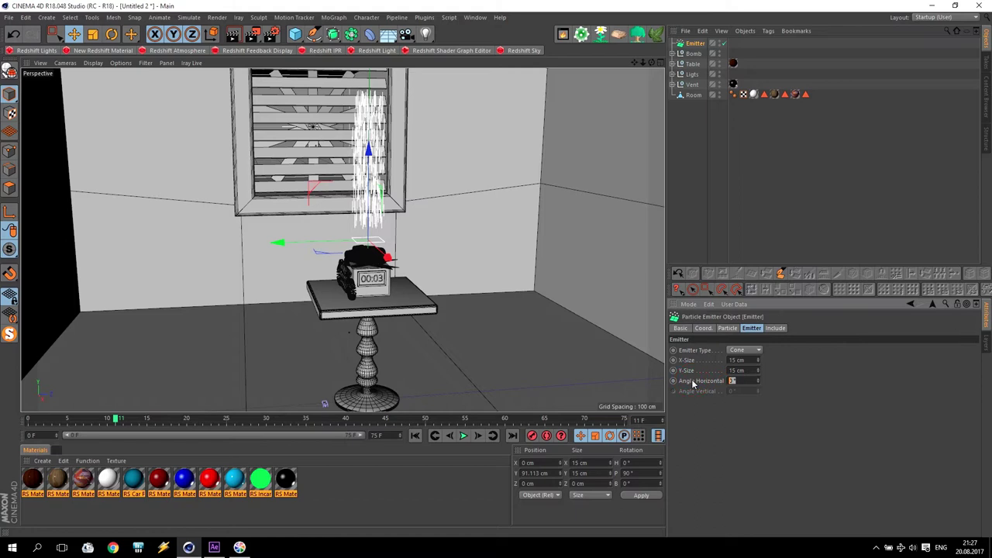
{"action": "left_click", "coordinate": [415, 435]}
{"action": "left_click", "coordinate": [463, 436]}
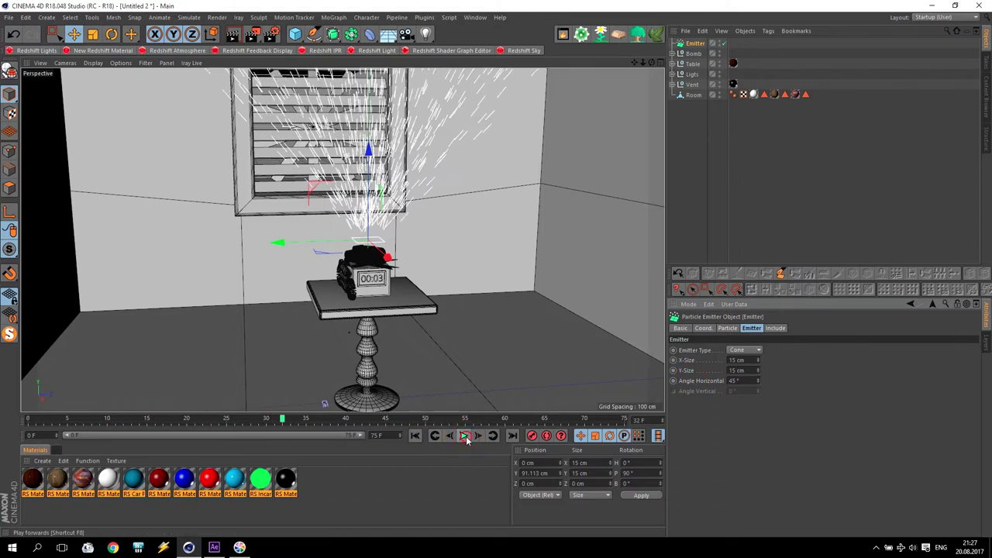
{"action": "left_click", "coordinate": [463, 436]}
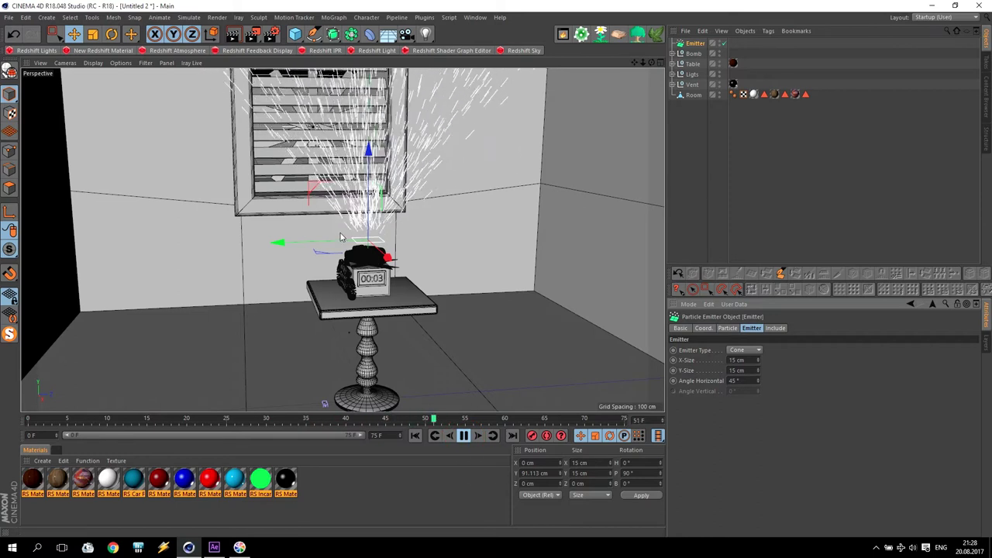
{"action": "left_click", "coordinate": [462, 435]}
{"action": "left_click", "coordinate": [415, 436]}
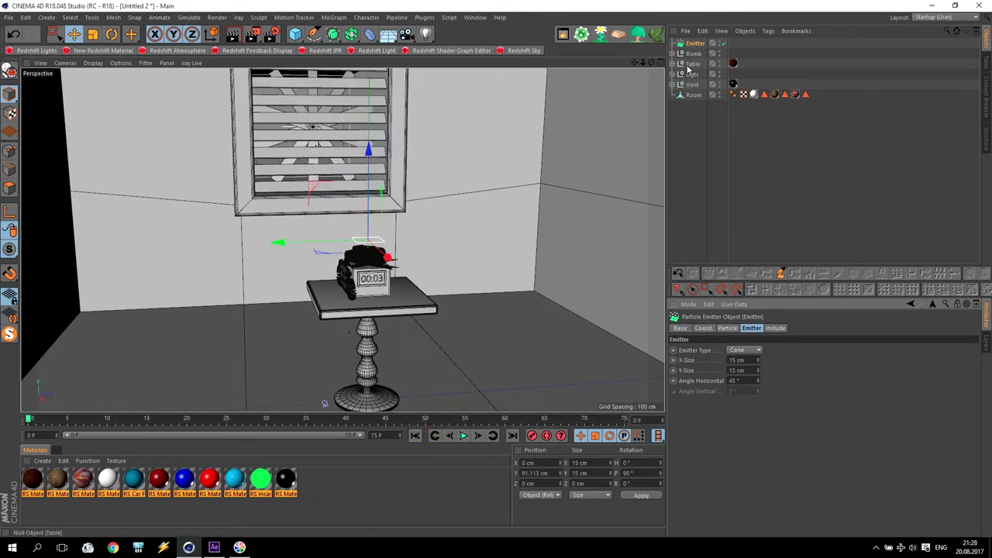
{"action": "left_click", "coordinate": [463, 436]}
{"action": "left_click", "coordinate": [463, 436]}
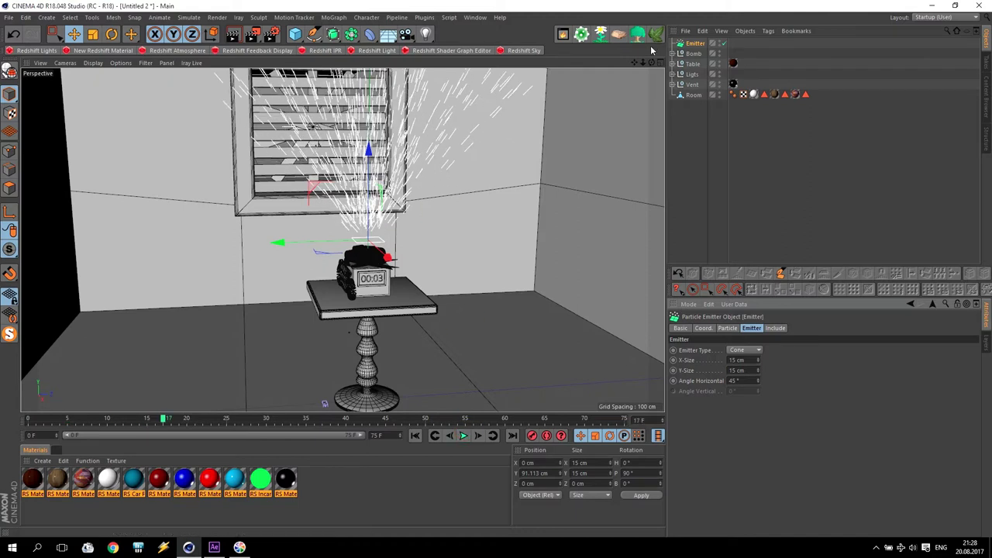
Add a Gravity force with 250 cm acceleration and play from the start to watch sparks fall
{"action": "left_click", "coordinate": [190, 17]}
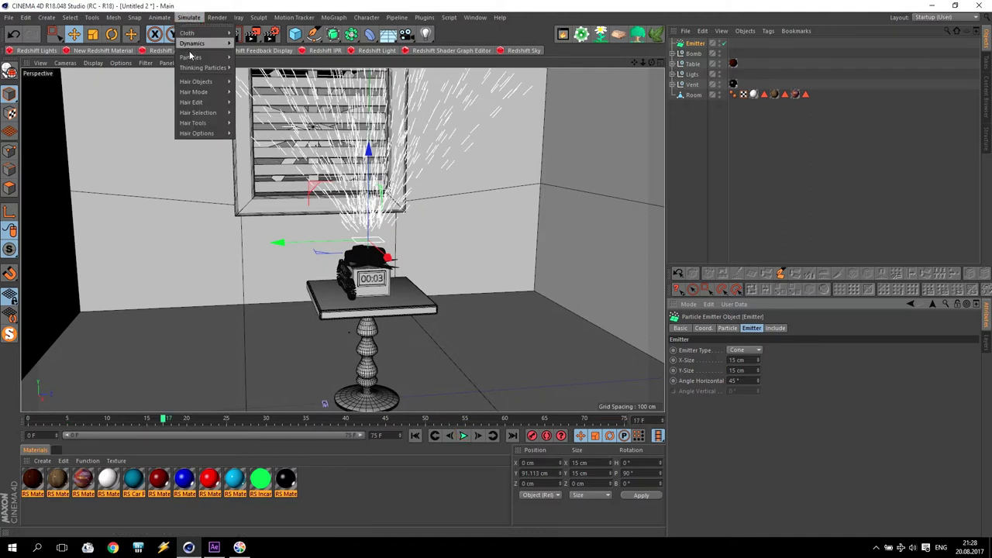
{"action": "mouse_move", "coordinate": [191, 58]}
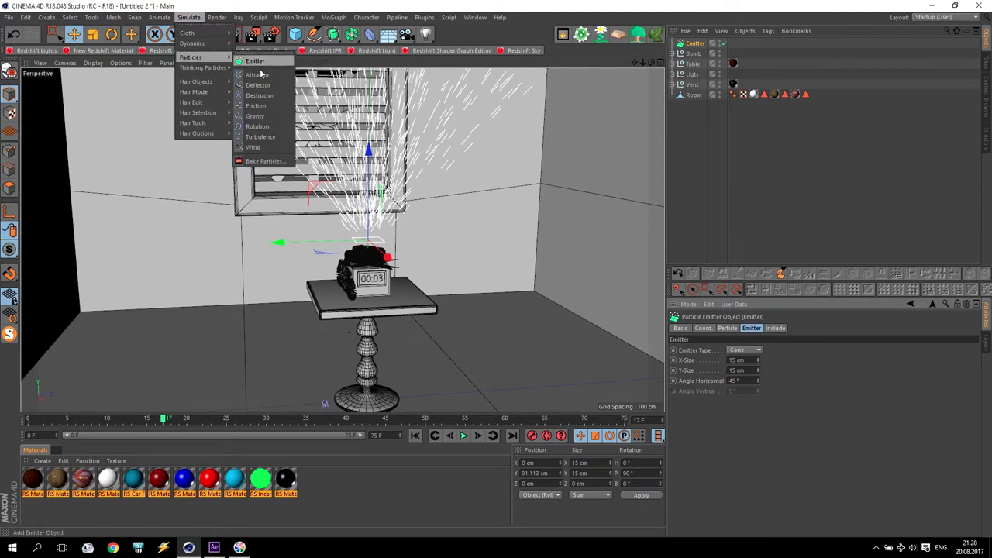
{"action": "left_click", "coordinate": [257, 118]}
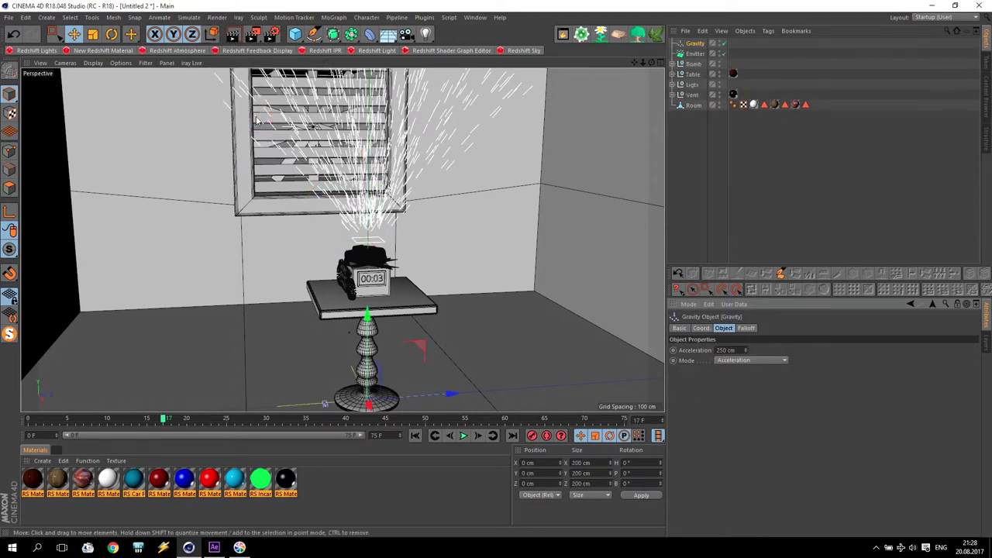
{"action": "left_click", "coordinate": [415, 435]}
{"action": "left_click", "coordinate": [464, 436]}
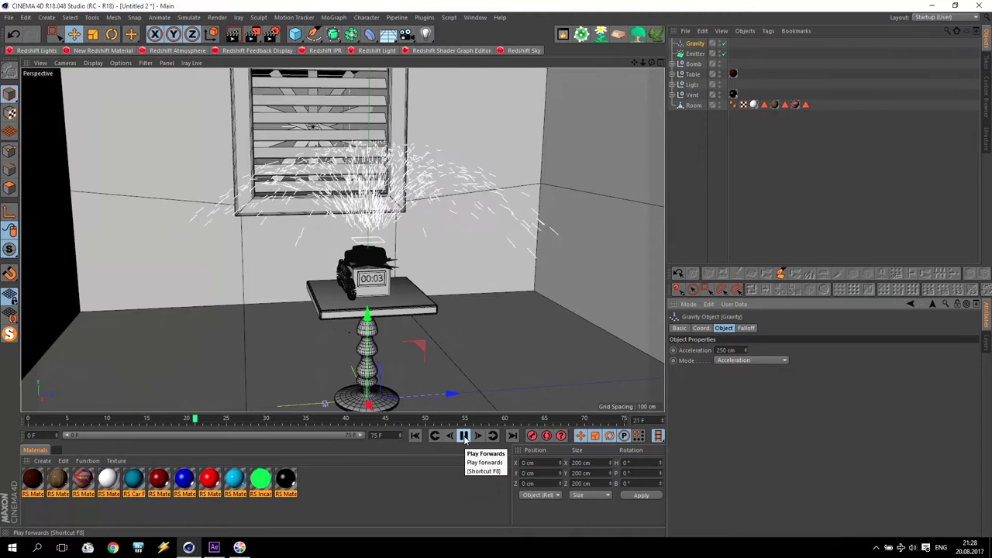
{"action": "left_click", "coordinate": [464, 436]}
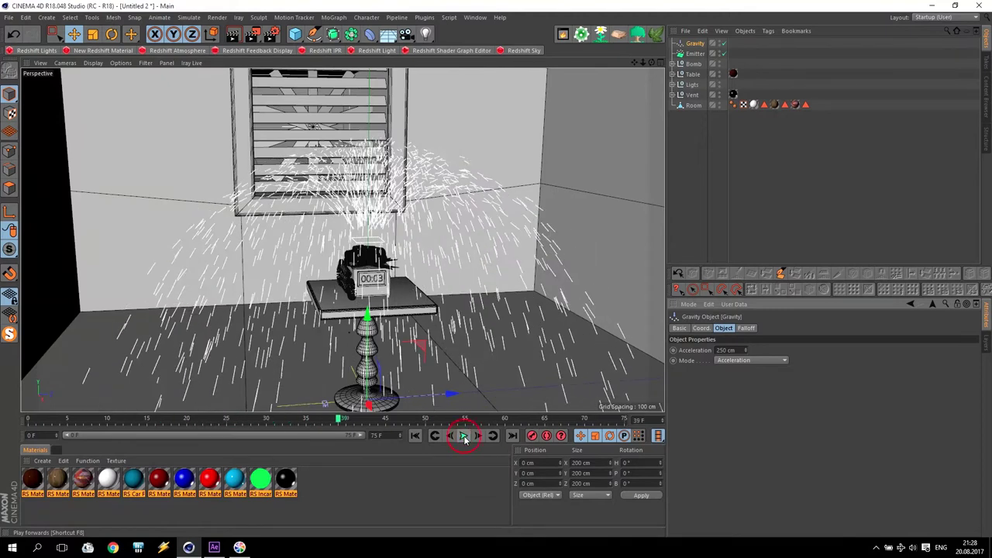
Give the Emitter's particles Speed 250 cm with 50% variation and Rotation 360°
{"action": "left_click", "coordinate": [697, 54]}
{"action": "left_click", "coordinate": [729, 329]}
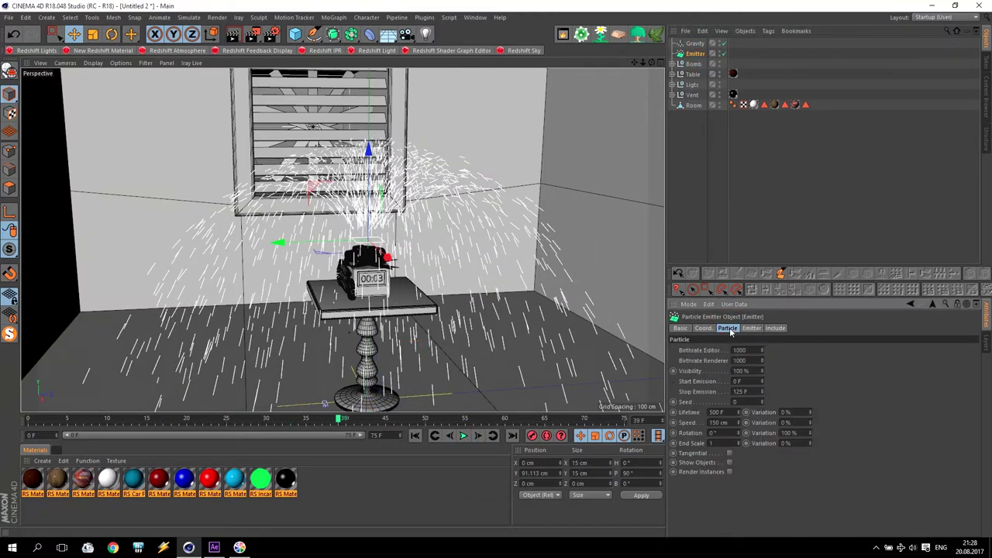
{"action": "double_click", "coordinate": [729, 423]}
{"action": "type", "text": "25"}
{"action": "left_click", "coordinate": [731, 432]}
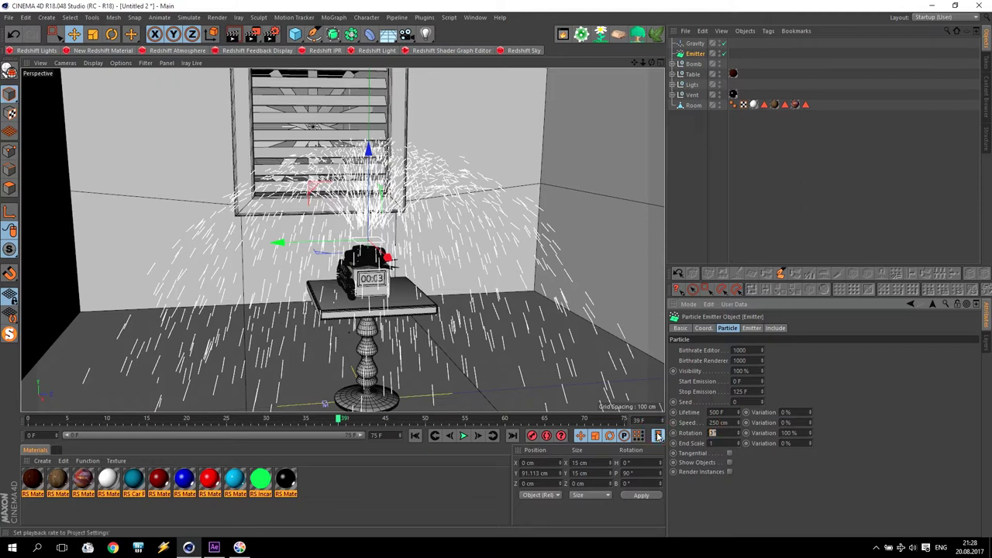
{"action": "type", "text": "360"}
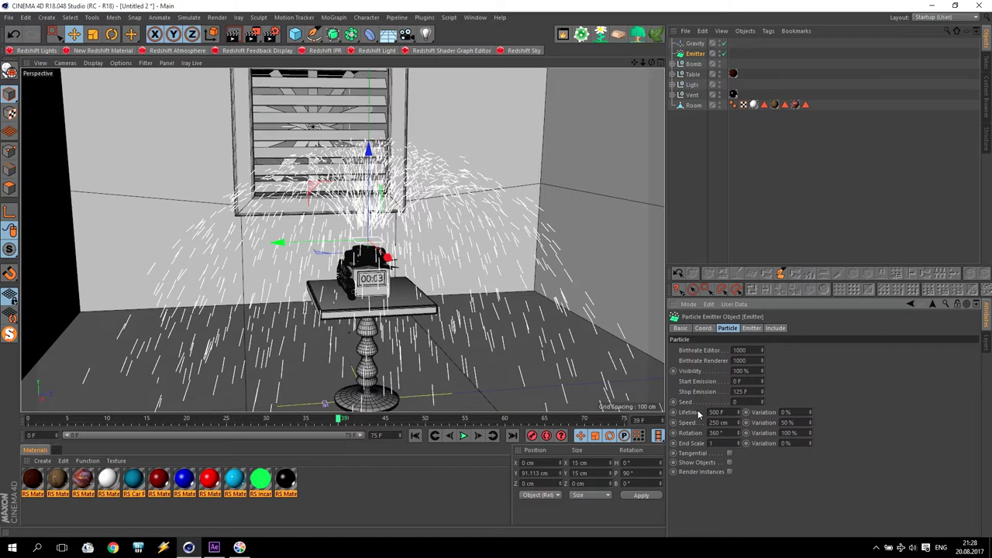
Set the animation end frame to 300 F, extend the timeline range, and preview playback
{"action": "left_click", "coordinate": [377, 435]}
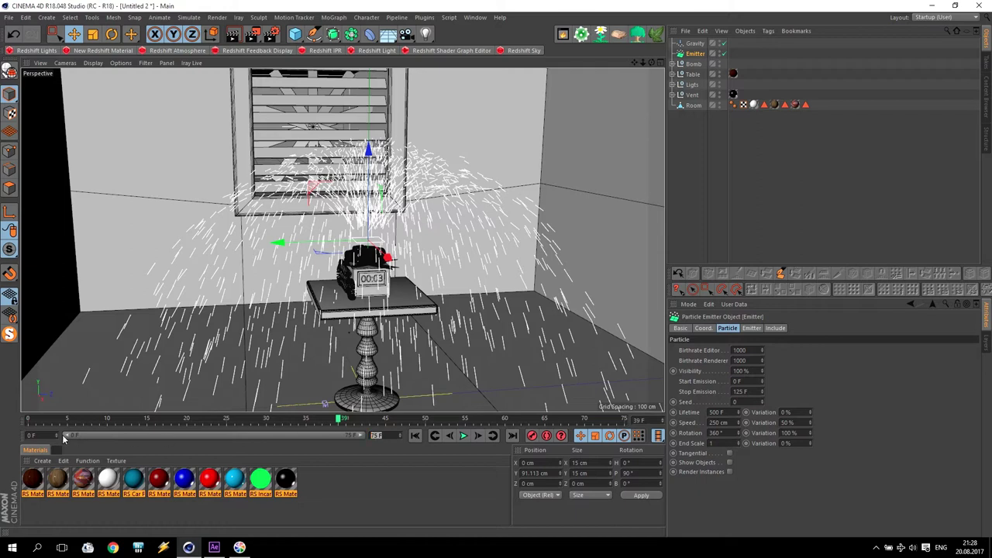
{"action": "type", "text": "300"}
{"action": "key", "text": "Return"}
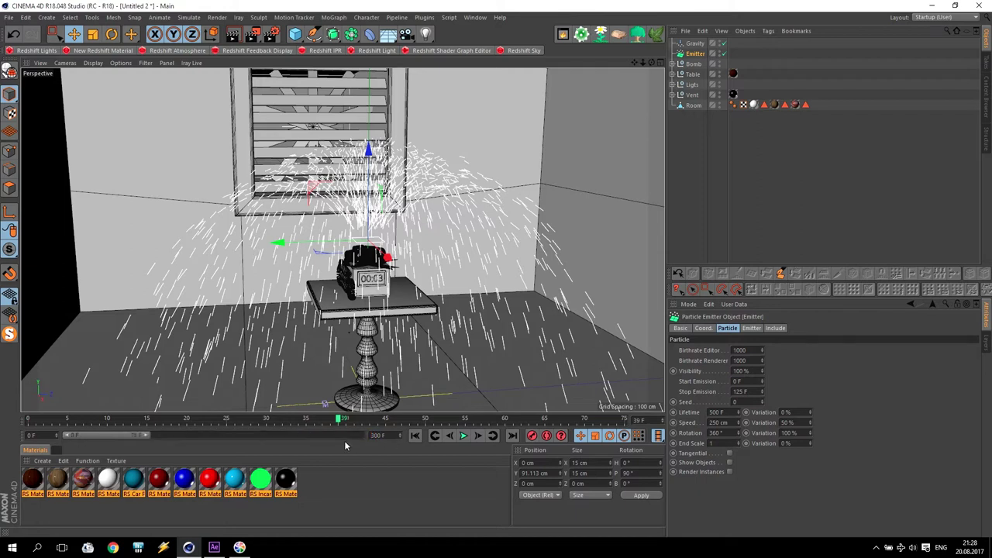
{"action": "left_click_drag", "start_coordinate": [146, 434], "coordinate": [363, 435]}
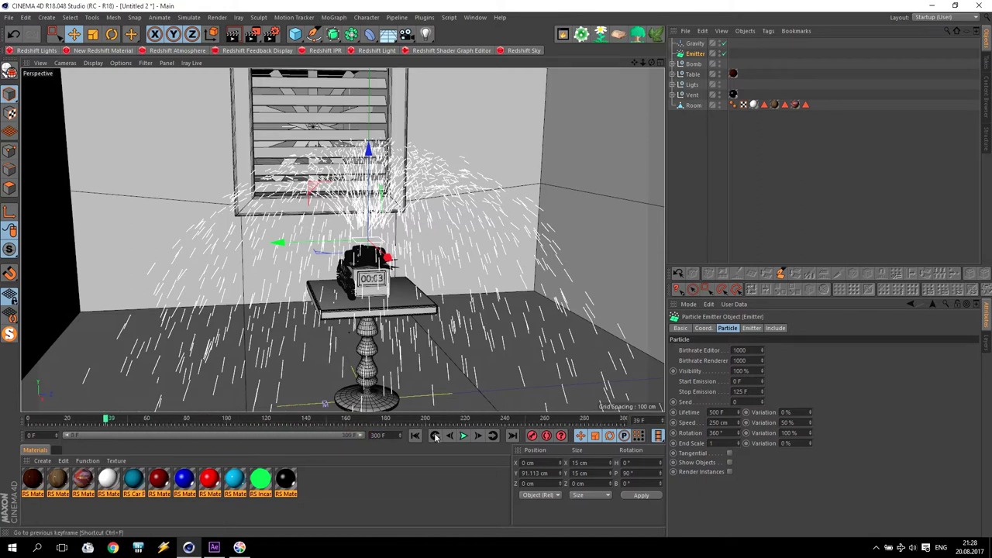
{"action": "left_click", "coordinate": [423, 435]}
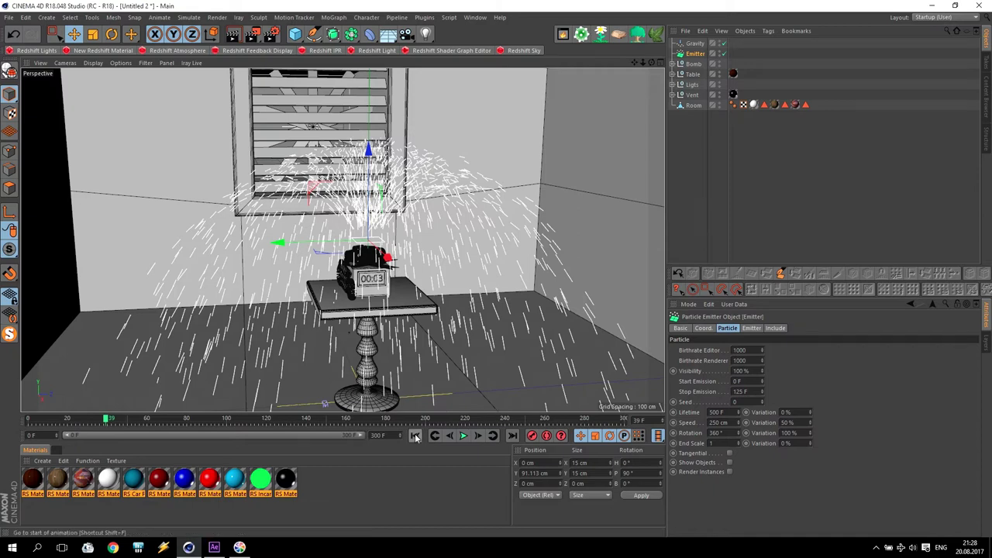
{"action": "left_click", "coordinate": [464, 435]}
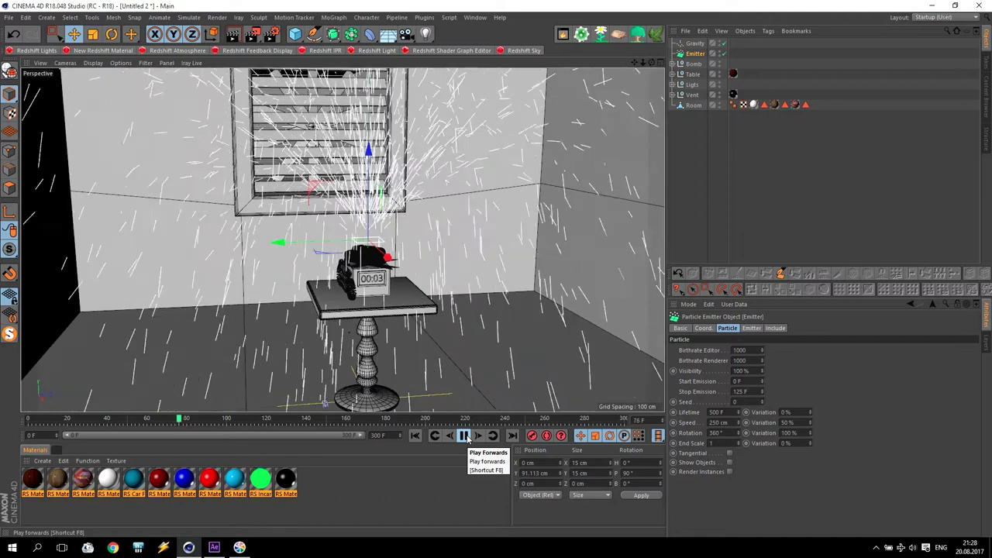
{"action": "left_click", "coordinate": [463, 435]}
{"action": "left_click", "coordinate": [414, 435]}
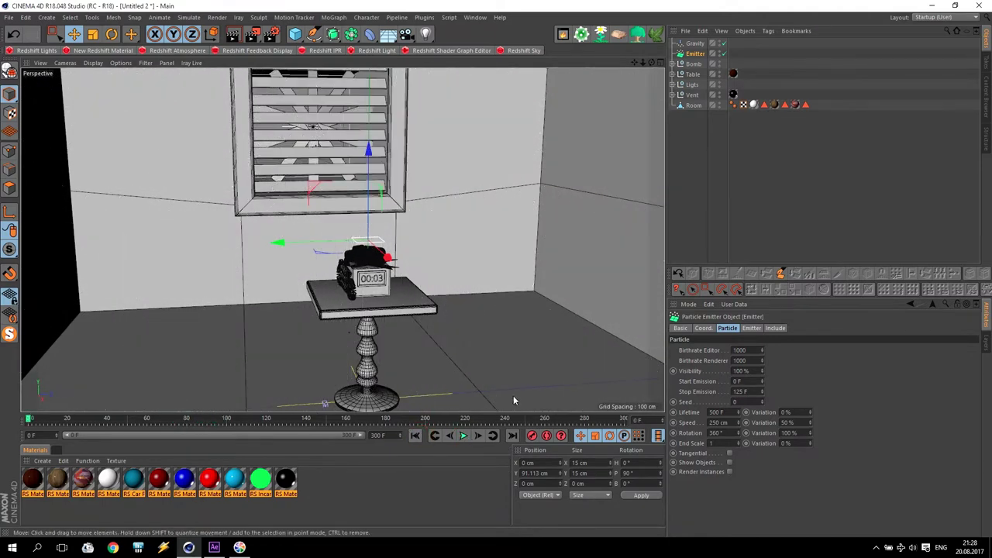
Set the emitter's Stop Emission to 10 F and preview the brief particle burst
{"action": "double_click", "coordinate": [737, 380]}
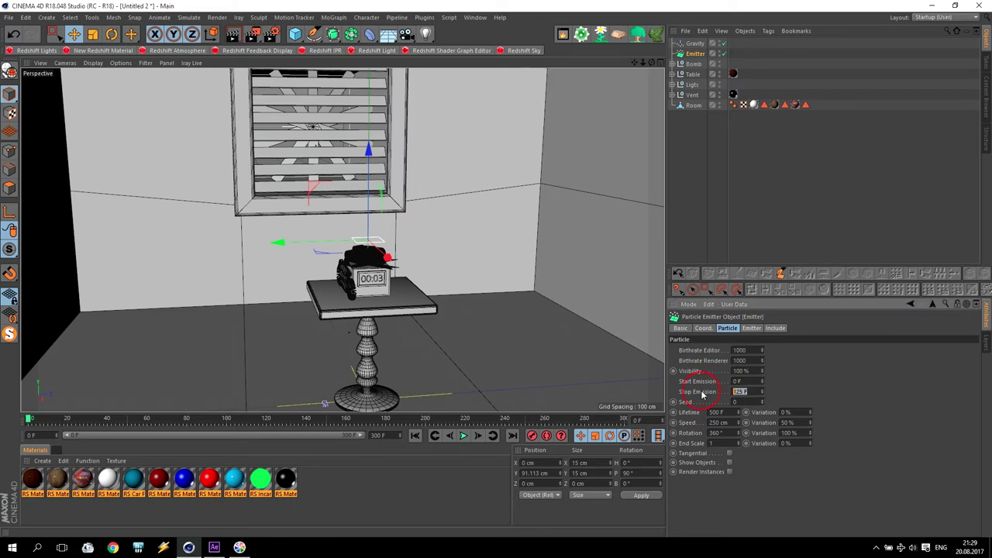
{"action": "type", "text": "10"}
{"action": "key", "text": "Return"}
{"action": "left_click", "coordinate": [464, 436]}
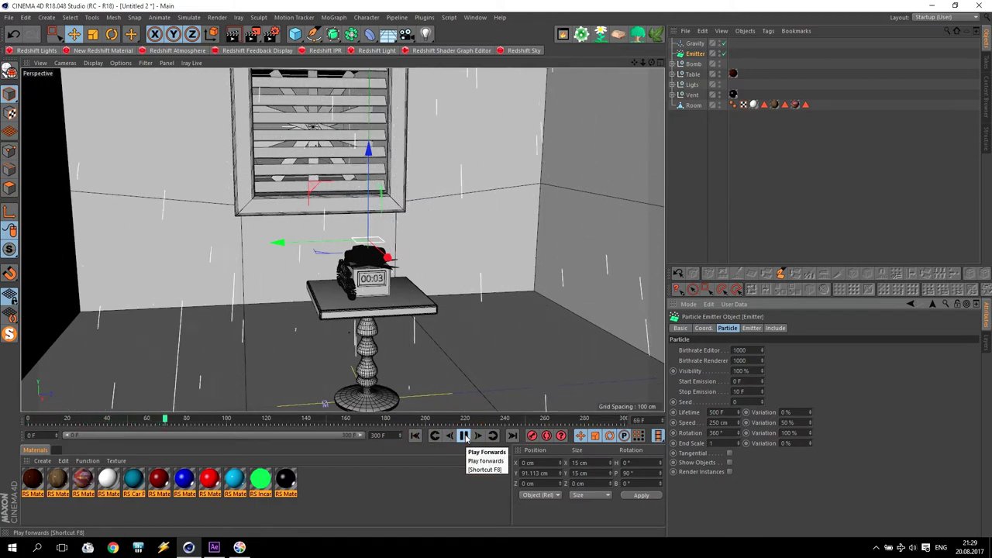
{"action": "left_click", "coordinate": [464, 436]}
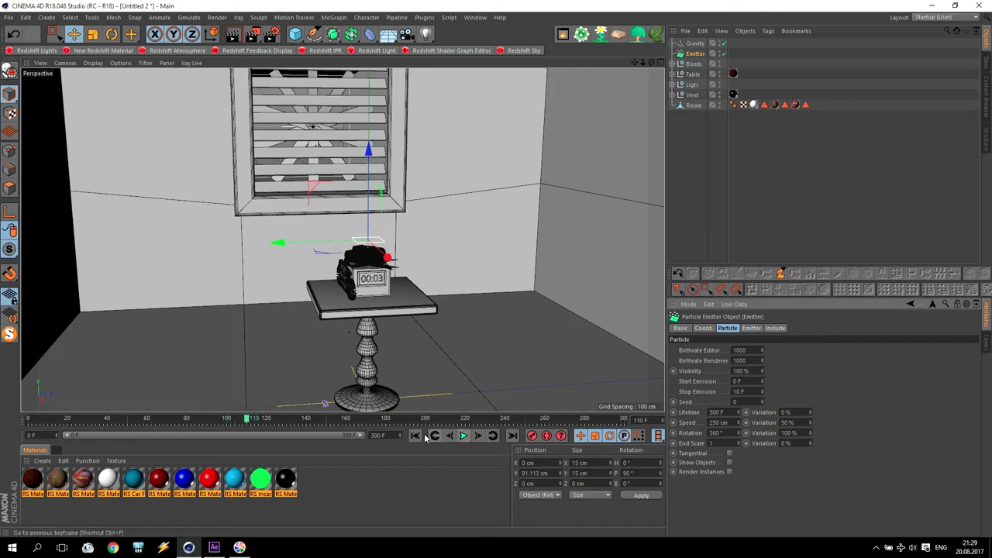
{"action": "left_click", "coordinate": [415, 436]}
Add a particle Deflector to the scene, checking it in the four-view layout
{"action": "middle_click", "coordinate": [394, 290]}
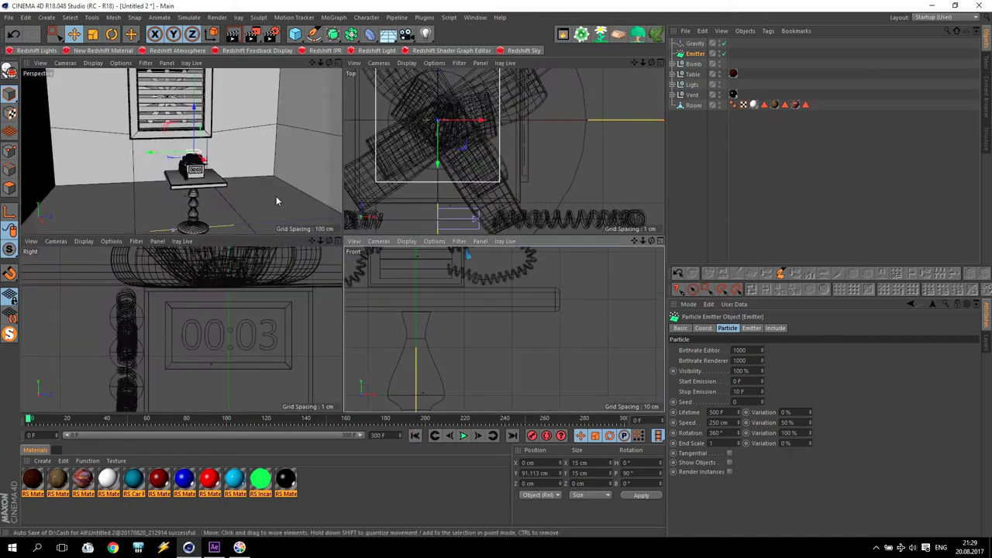
{"action": "left_click_drag", "start_coordinate": [278, 201], "coordinate": [214, 96], "text": "alt"}
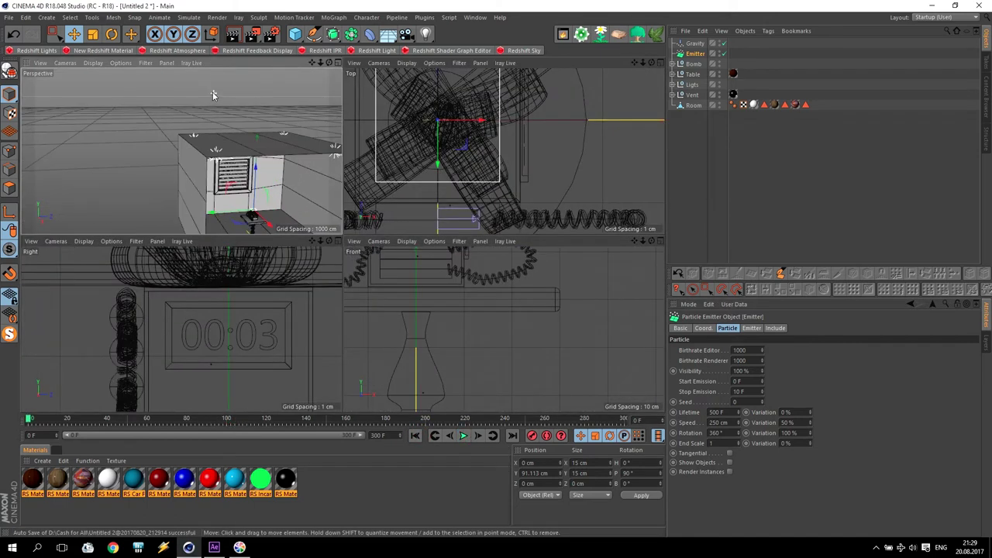
{"action": "left_click", "coordinate": [186, 17]}
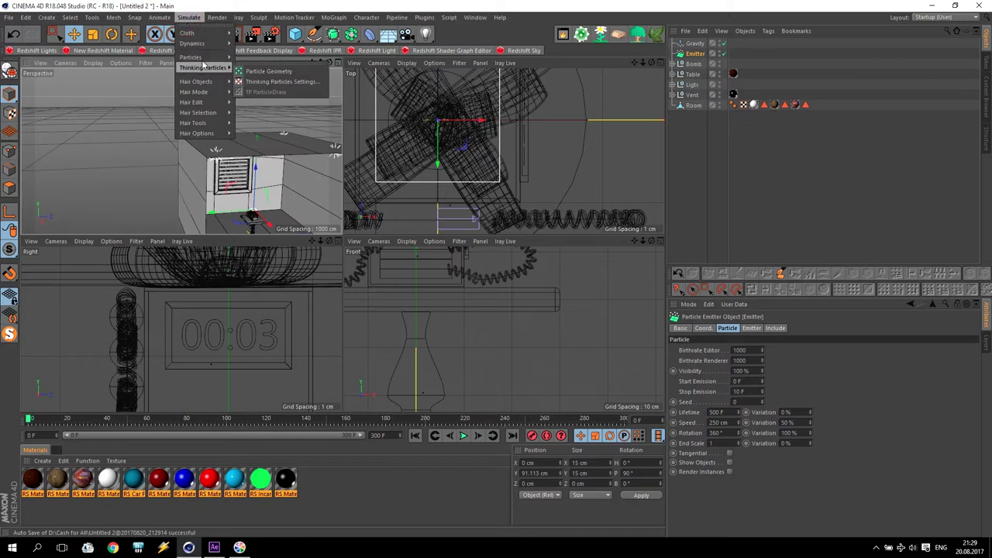
{"action": "mouse_move", "coordinate": [203, 62]}
{"action": "left_click", "coordinate": [260, 85]}
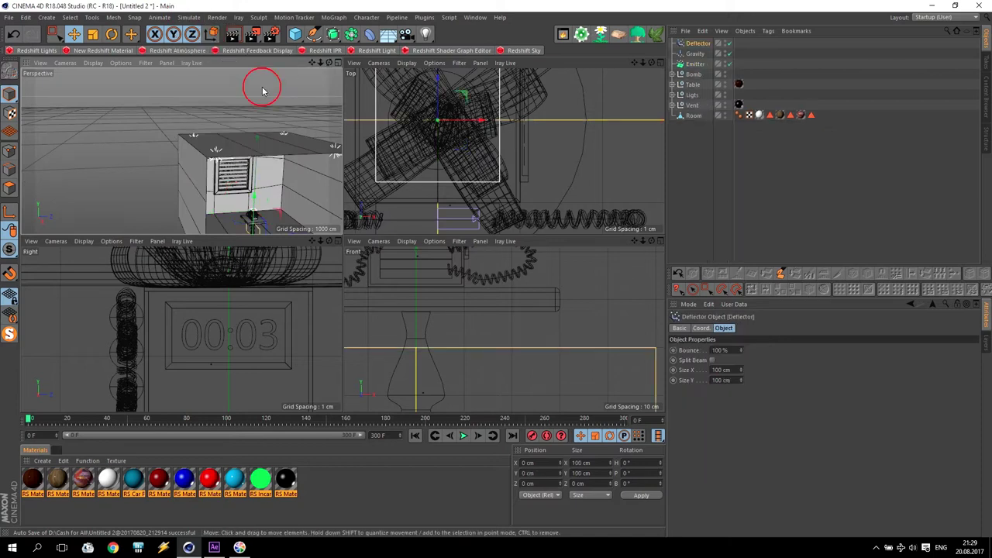
{"action": "scroll", "coordinate": [232, 171], "scroll_direction": "up", "scroll_amount": 5}
{"action": "middle_click", "coordinate": [232, 171]}
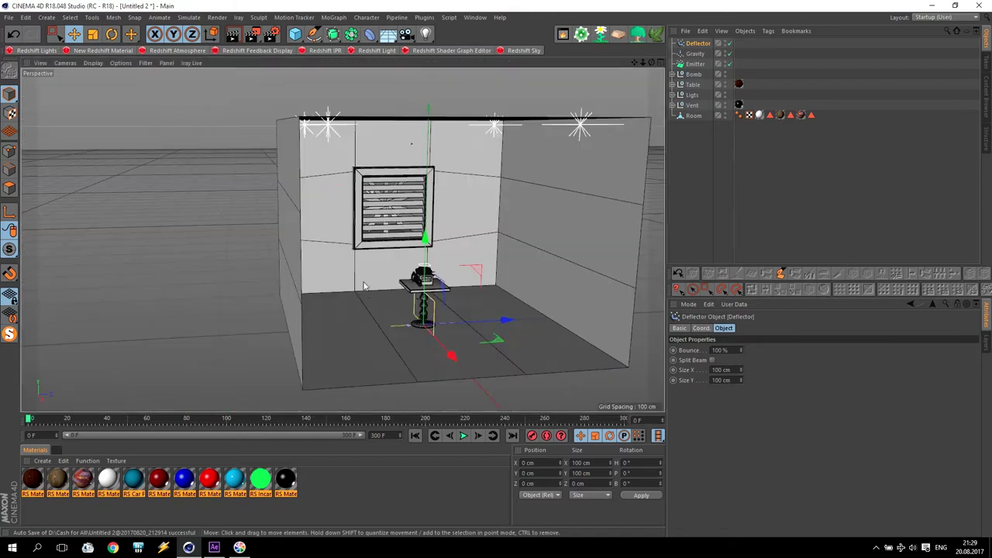
{"action": "scroll", "coordinate": [473, 320], "scroll_direction": "up", "scroll_amount": 3}
Rotate the Deflector 90° in pitch to lie flat and size it 400 × 400 cm
{"action": "key", "text": "r"}
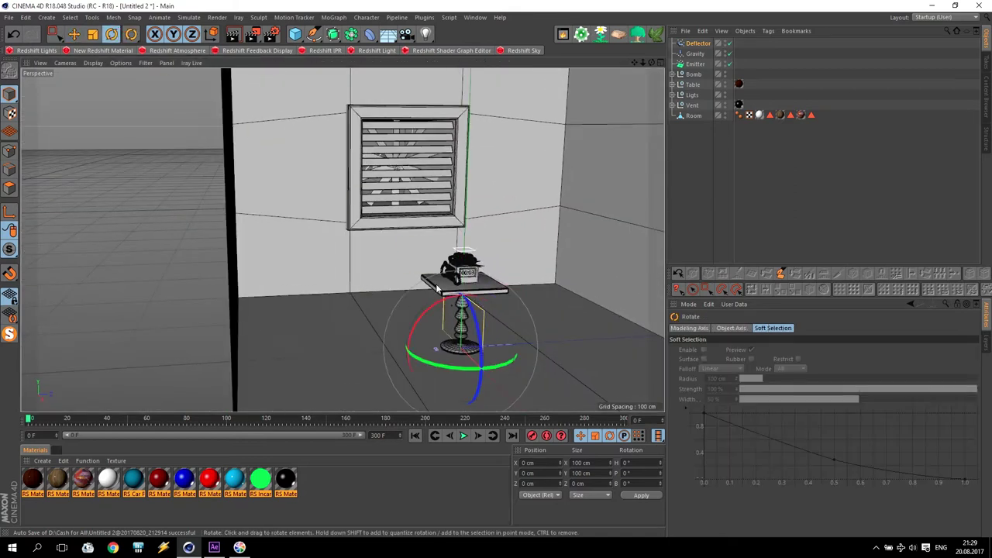
{"action": "left_click_drag", "start_coordinate": [399, 352], "coordinate": [322, 360]}
{"action": "left_click", "coordinate": [698, 43]}
{"action": "double_click", "coordinate": [725, 370]}
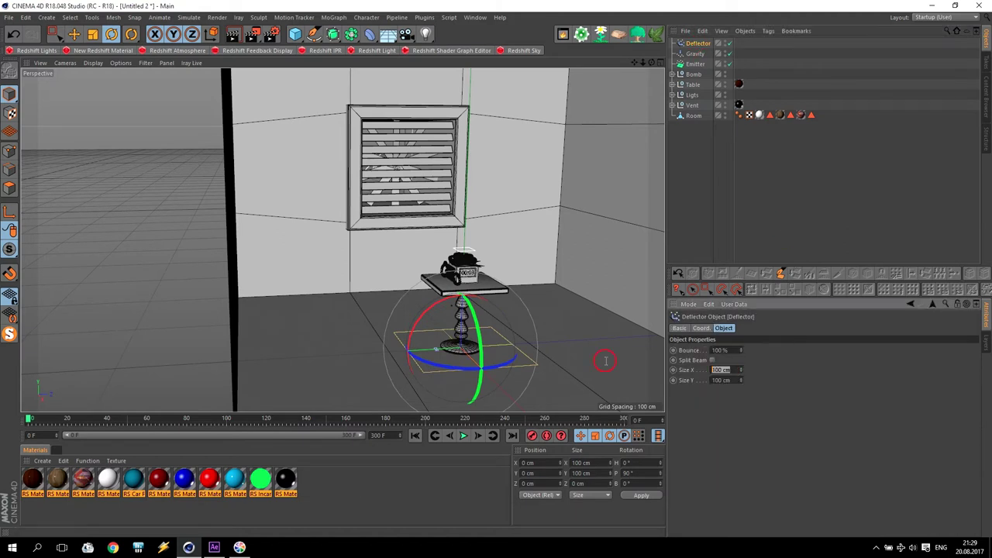
{"action": "type", "text": "400"}
{"action": "key", "text": "Tab"}
{"action": "type", "text": "400"}
{"action": "key", "text": "Return"}
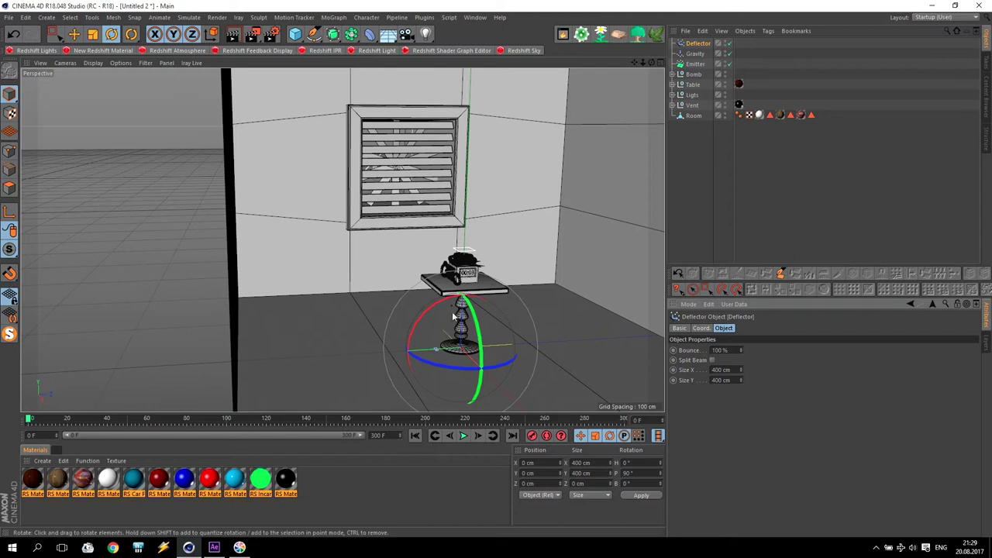
{"action": "key", "text": "e"}
{"action": "left_click", "coordinate": [697, 45]}
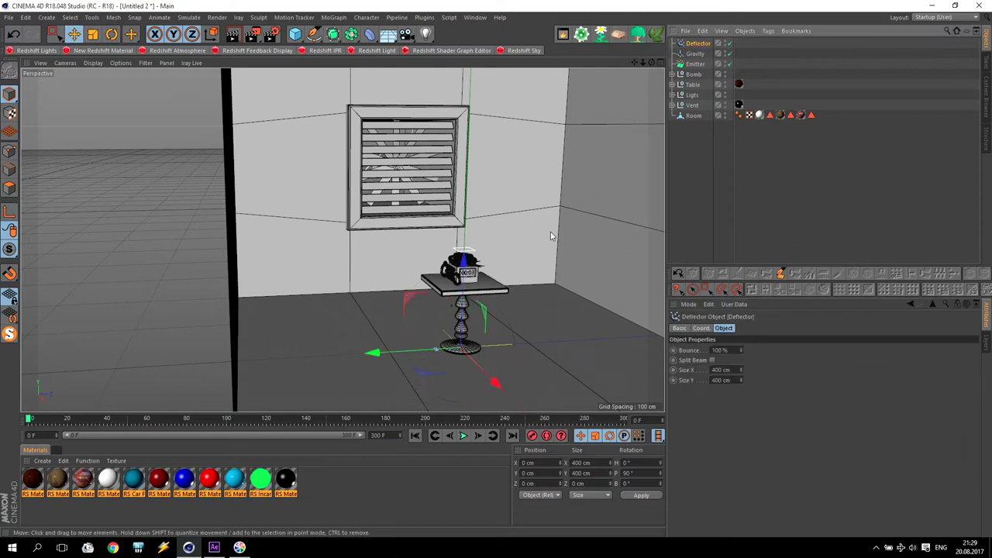
{"action": "left_click_drag", "start_coordinate": [464, 257], "coordinate": [478, 205]}
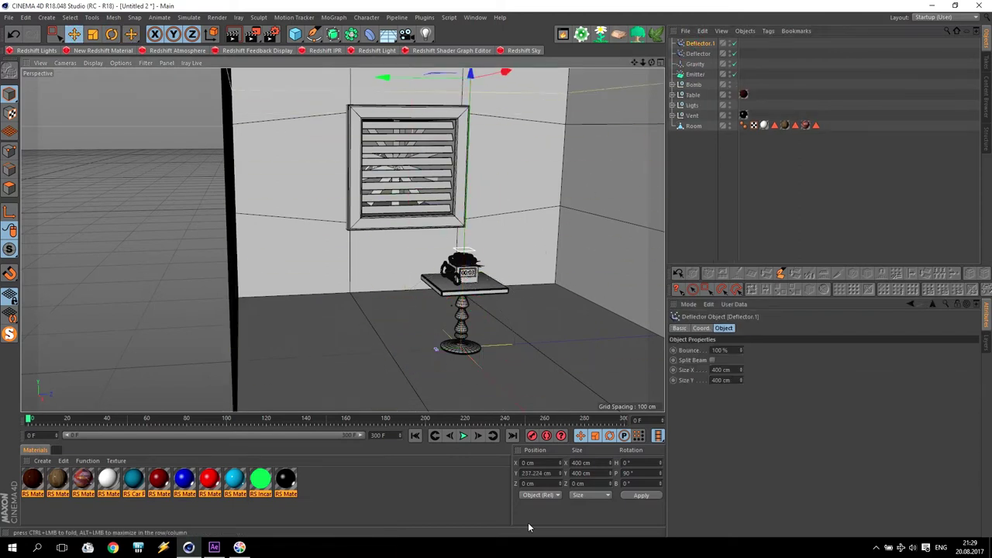
{"action": "type", "text": "300"}
{"action": "key", "text": "Return"}
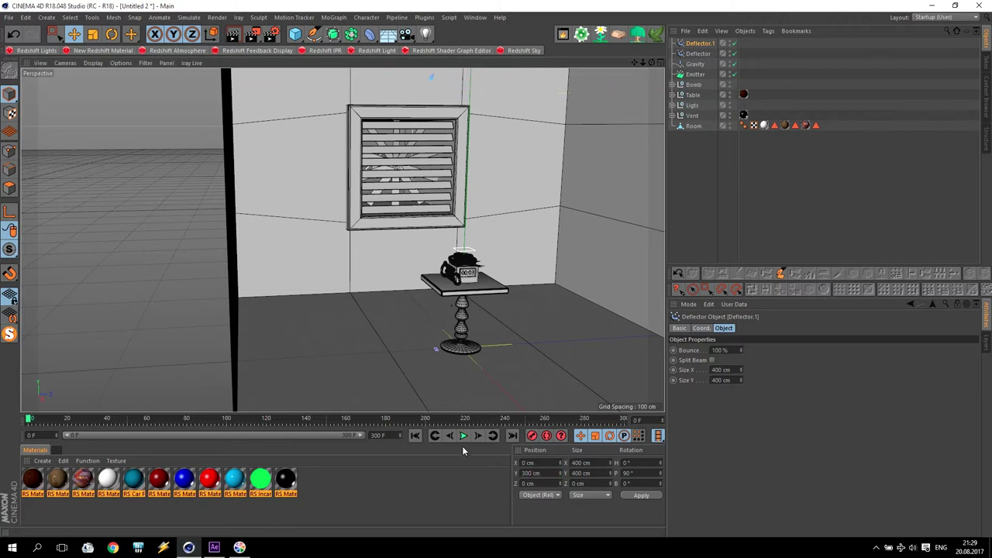
{"action": "left_click_drag", "start_coordinate": [457, 365], "coordinate": [490, 240], "text": "alt"}
{"action": "left_click_drag", "start_coordinate": [525, 140], "coordinate": [480, 248], "text": "alt"}
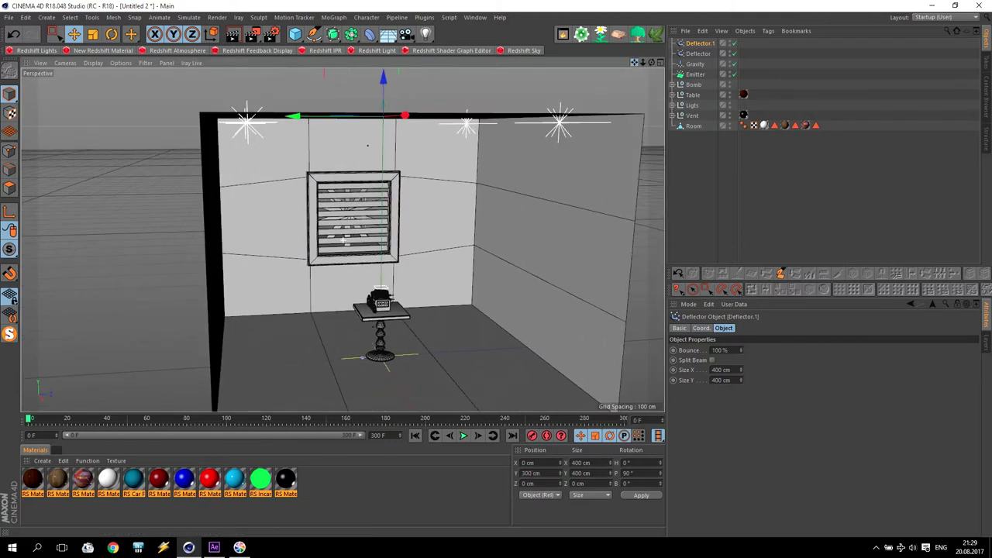
{"action": "left_click", "coordinate": [464, 435]}
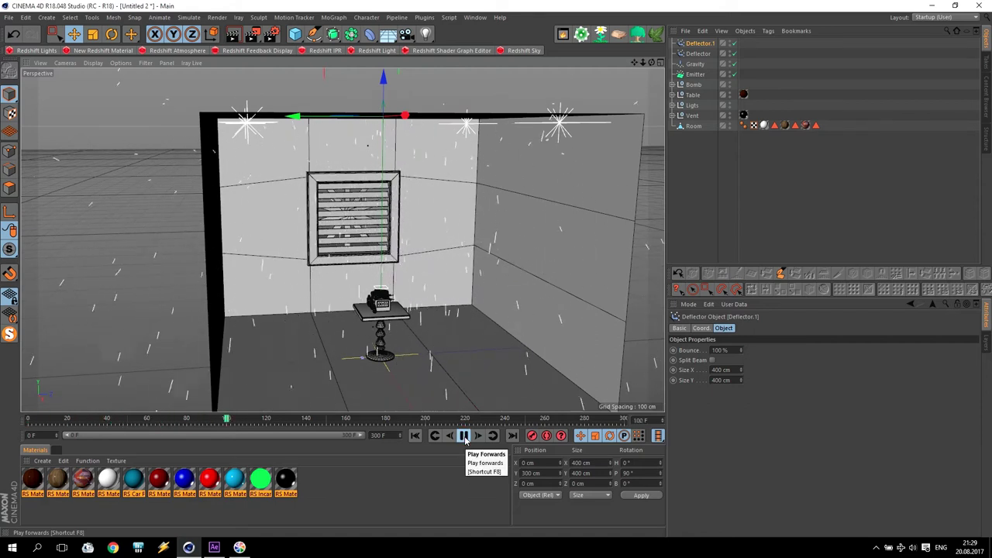
{"action": "left_click", "coordinate": [464, 436]}
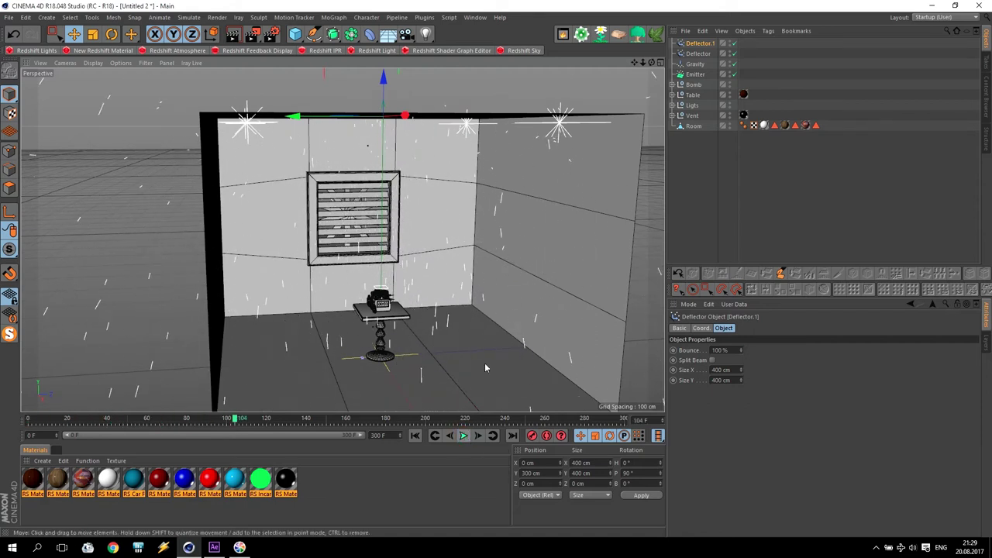
{"action": "left_click", "coordinate": [414, 436]}
Copy the deflector as Deflector.2, rotate it 180° in pitch, and set its height to 300 cm
{"action": "left_click", "coordinate": [703, 43]}
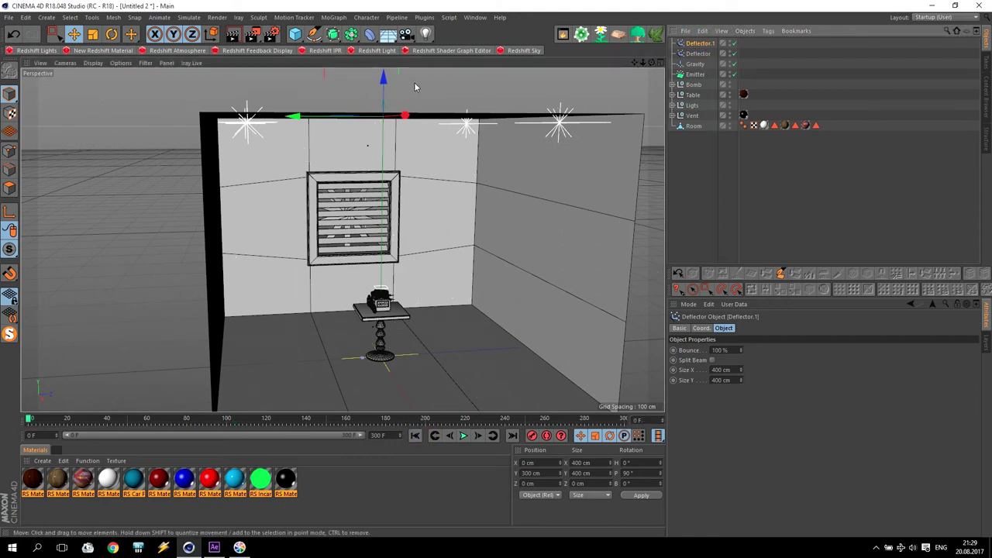
{"action": "left_click_drag", "start_coordinate": [386, 84], "coordinate": [316, 194], "text": "ctrl"}
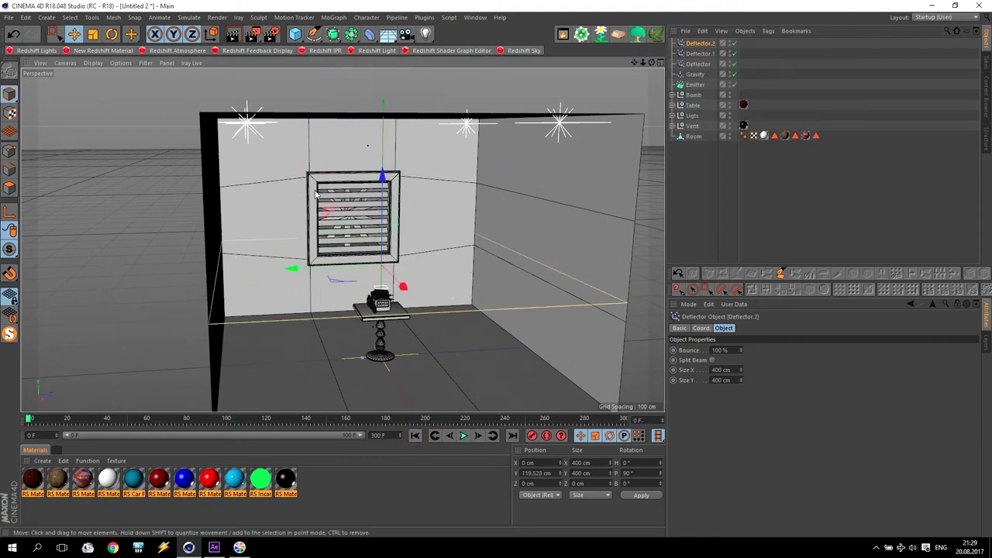
{"action": "left_click", "coordinate": [112, 33]}
{"action": "left_click_drag", "start_coordinate": [406, 225], "coordinate": [284, 217]}
{"action": "left_click", "coordinate": [701, 43]}
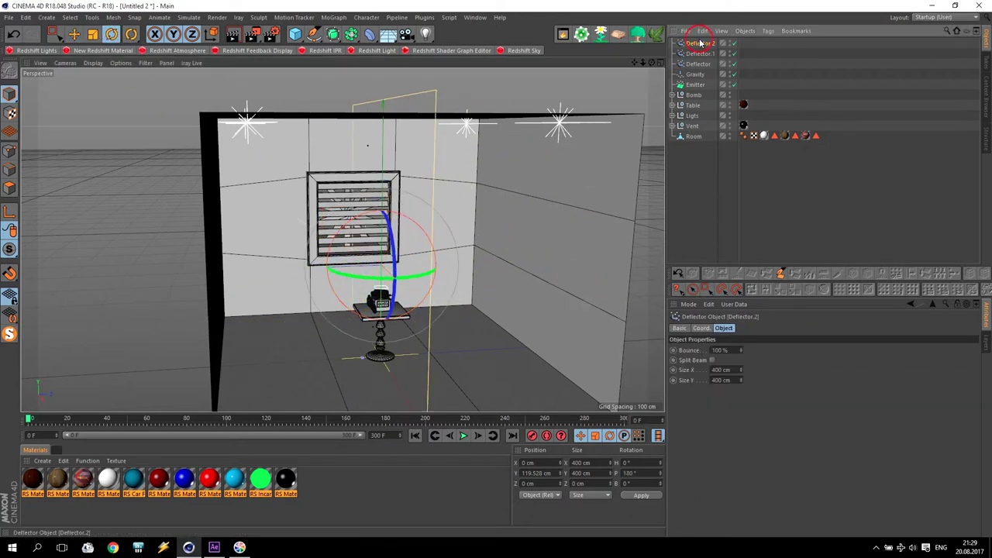
{"action": "double_click", "coordinate": [732, 378]}
{"action": "type", "text": "300"}
{"action": "key", "text": "Return"}
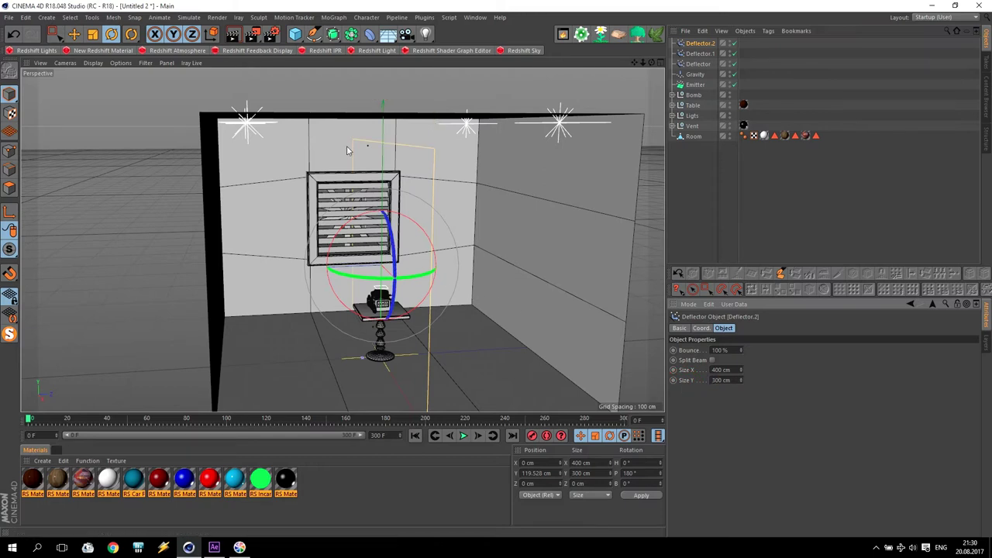
Place Deflector.2 against the left wall at Y 150 cm and Z -200 cm
{"action": "key", "text": "e"}
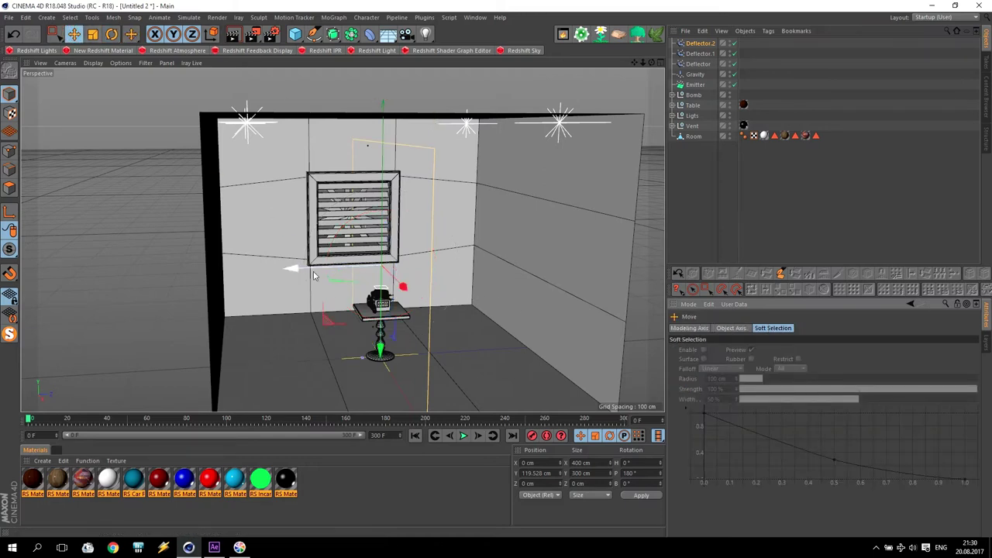
{"action": "left_click_drag", "start_coordinate": [312, 273], "coordinate": [126, 275]}
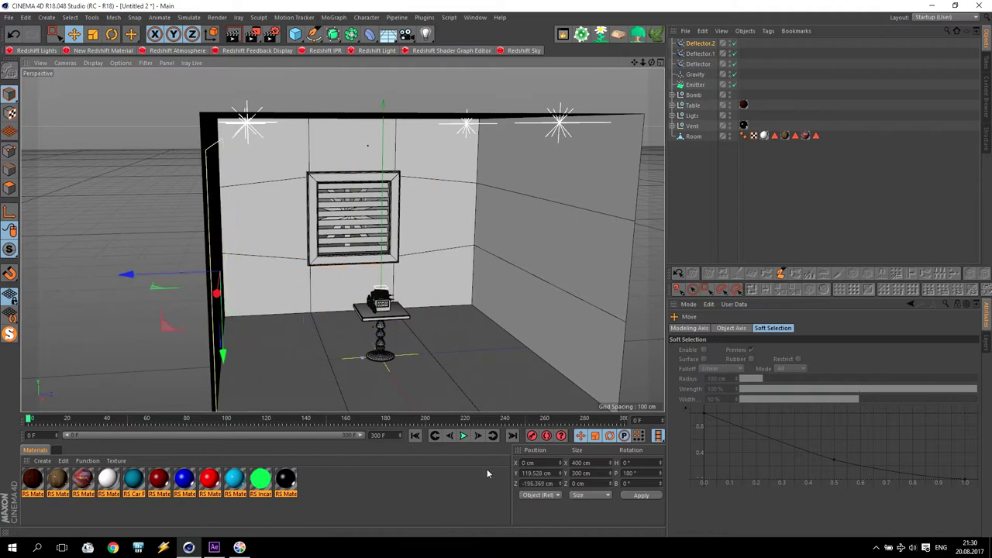
{"action": "double_click", "coordinate": [532, 473]}
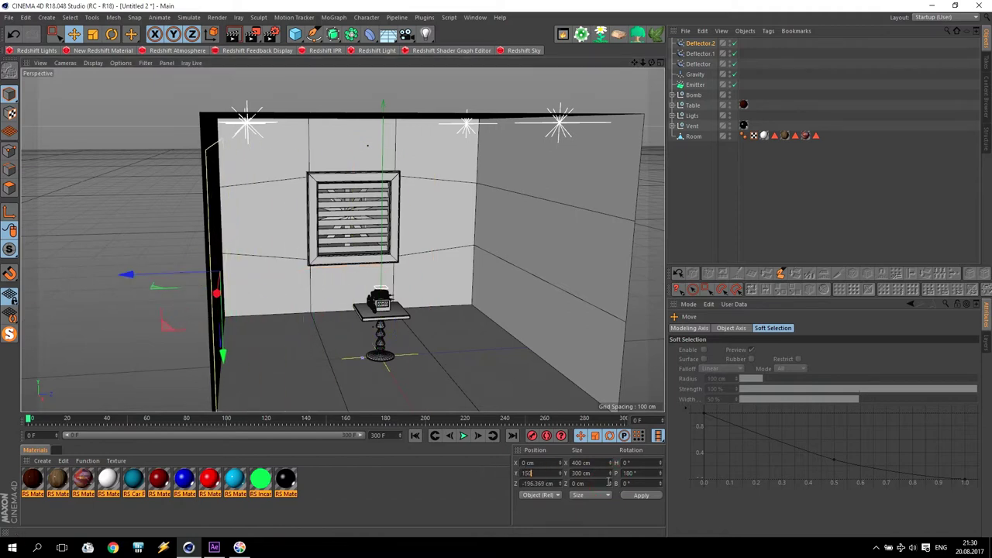
{"action": "key", "text": "Return"}
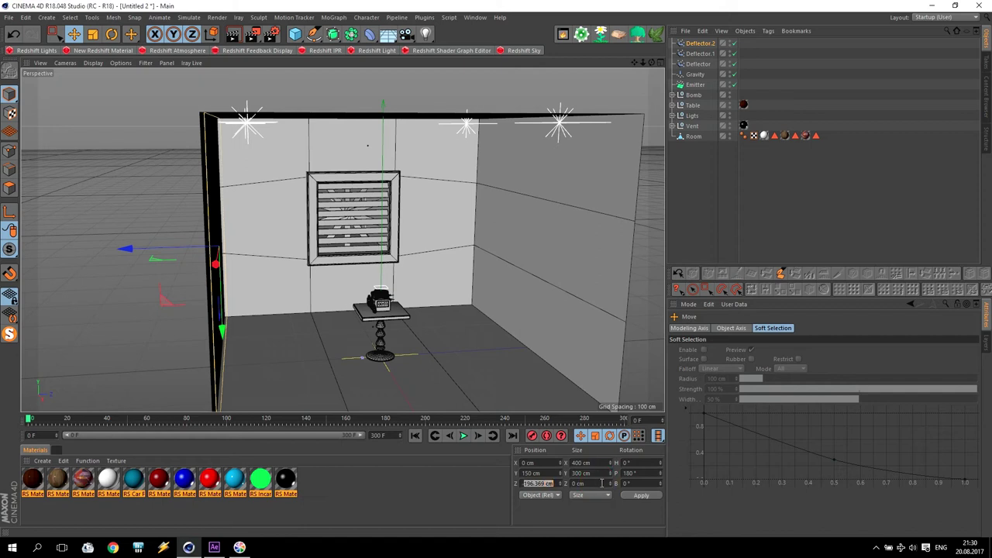
{"action": "type", "text": "-200"}
{"action": "key", "text": "Return"}
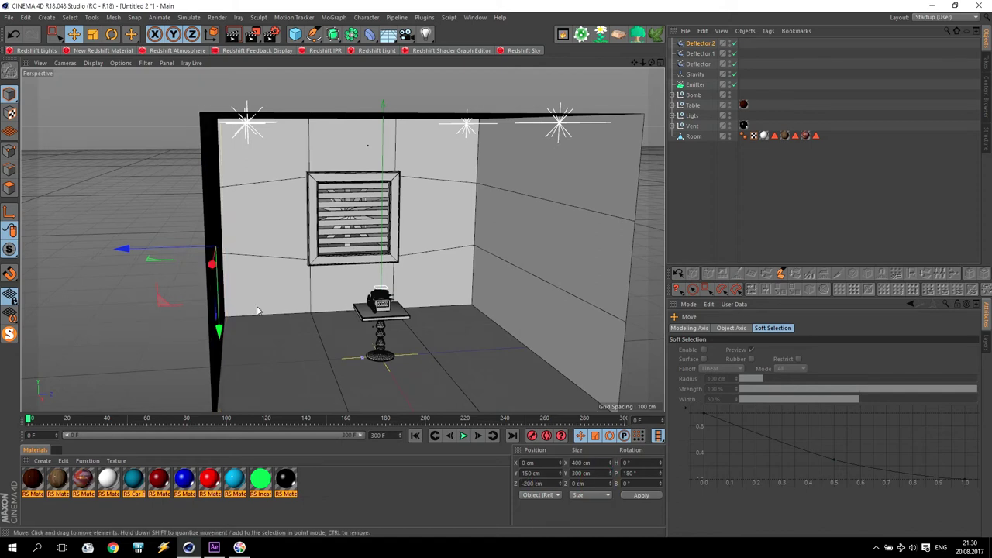
Copy the wall deflector to the right wall at Z 200 cm
{"action": "left_click_drag", "start_coordinate": [128, 250], "coordinate": [487, 366], "text": "ctrl"}
{"action": "double_click", "coordinate": [535, 483]}
{"action": "type", "text": "200"}
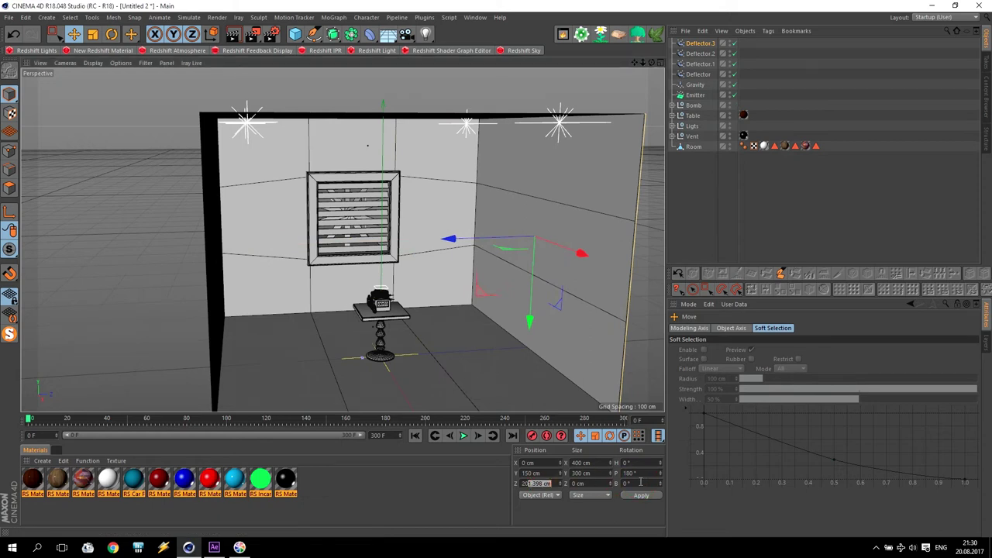
{"action": "key", "text": "Return"}
Copy a fourth deflector, turn it H 90° and place it at the back wall, X -200 cm, Z 0 cm
{"action": "left_click_drag", "start_coordinate": [453, 239], "coordinate": [293, 243], "text": "ctrl"}
{"action": "key", "text": "r"}
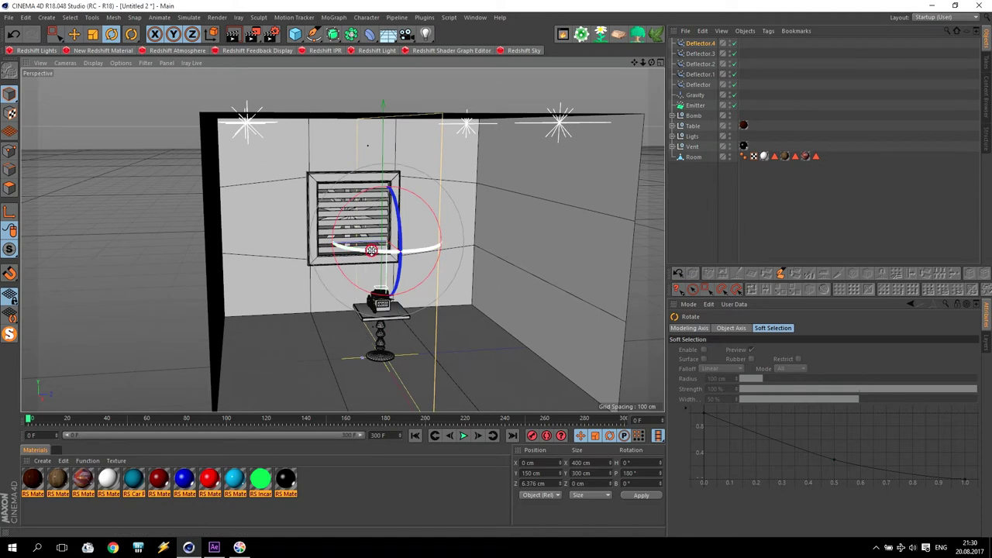
{"action": "left_click_drag", "start_coordinate": [371, 251], "coordinate": [384, 227]}
{"action": "key", "text": "e"}
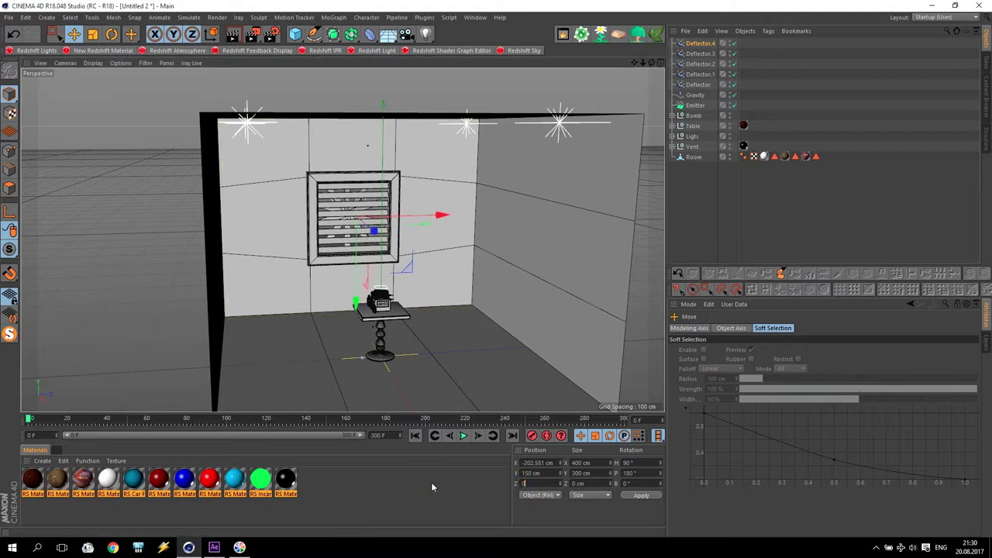
{"action": "type", "text": "0"}
{"action": "key", "text": "Return"}
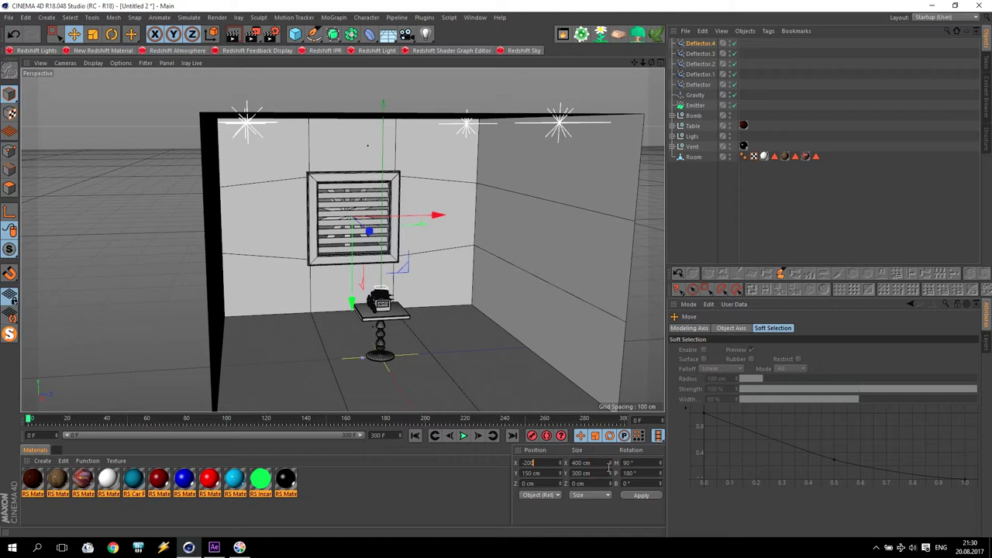
Play the animation to test the new deflectors, then rewind to the first frame
{"action": "left_click", "coordinate": [464, 435]}
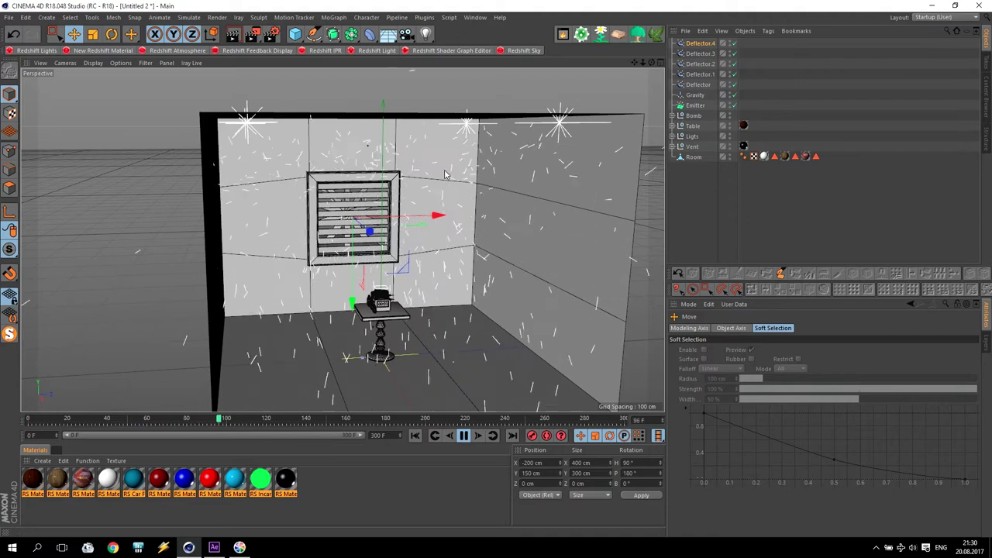
{"action": "left_click", "coordinate": [464, 436]}
{"action": "left_click", "coordinate": [416, 436]}
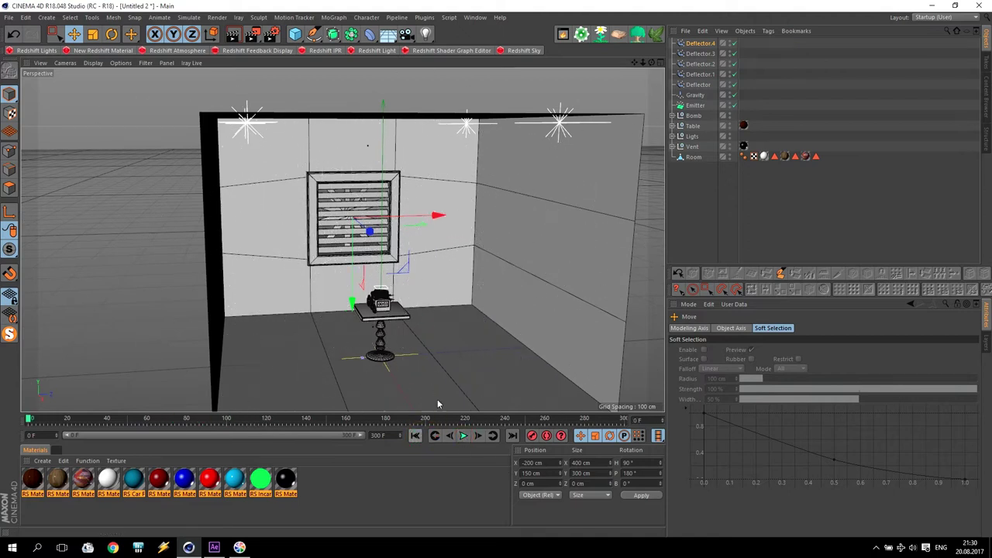
Give all five deflectors a 25% Bounce and replay the animation from the start
{"action": "left_click", "coordinate": [698, 43]}
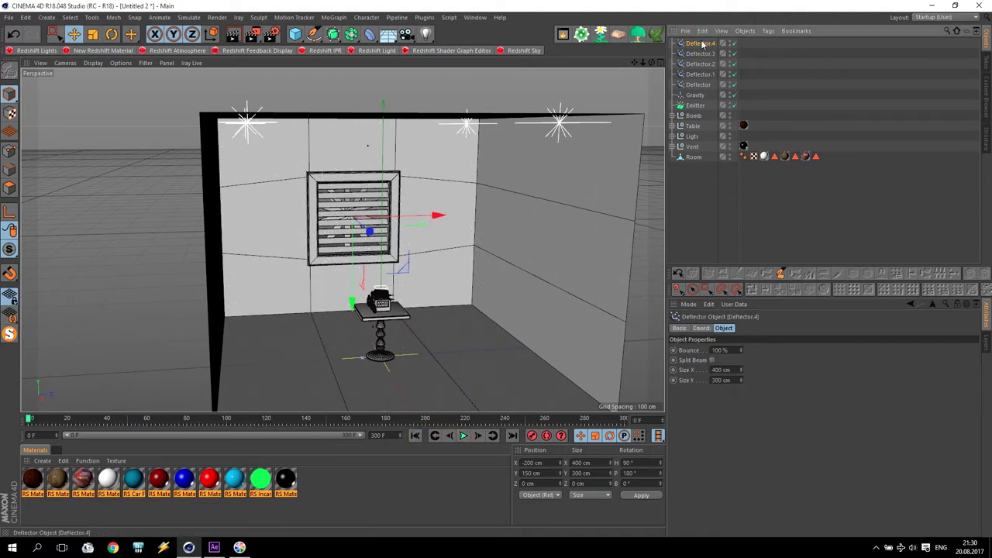
{"action": "left_click", "coordinate": [699, 85], "text": "shift"}
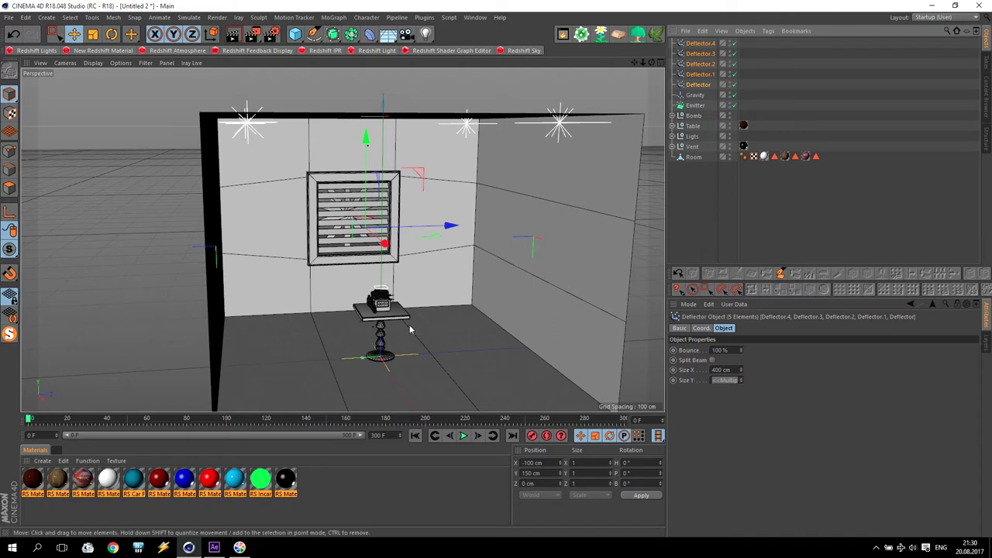
{"action": "left_click", "coordinate": [721, 351]}
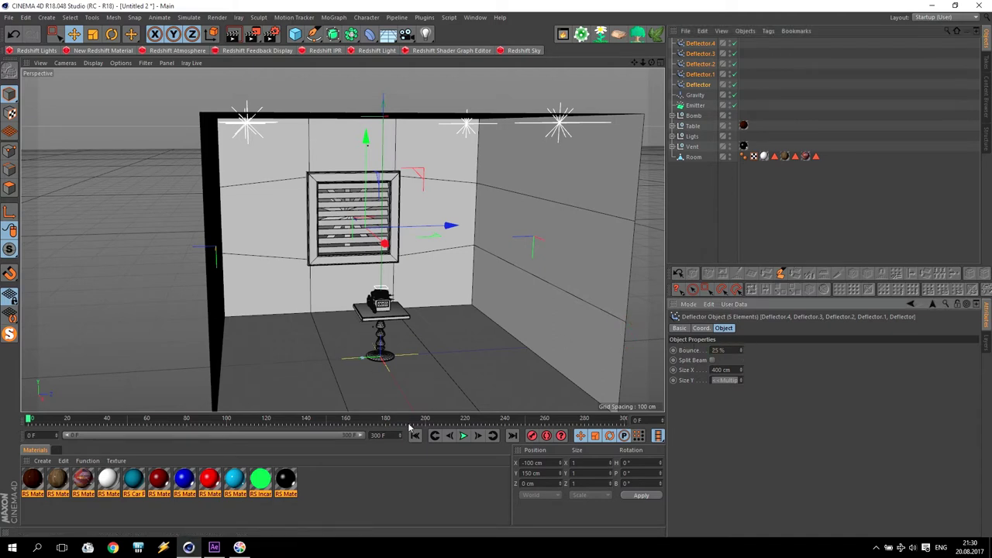
{"action": "left_click", "coordinate": [463, 436]}
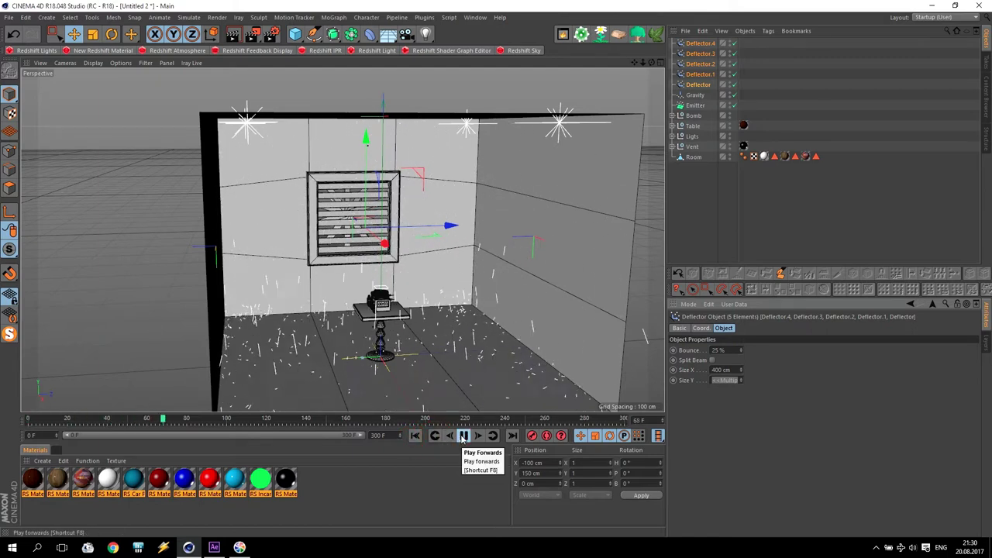
{"action": "left_click", "coordinate": [463, 436]}
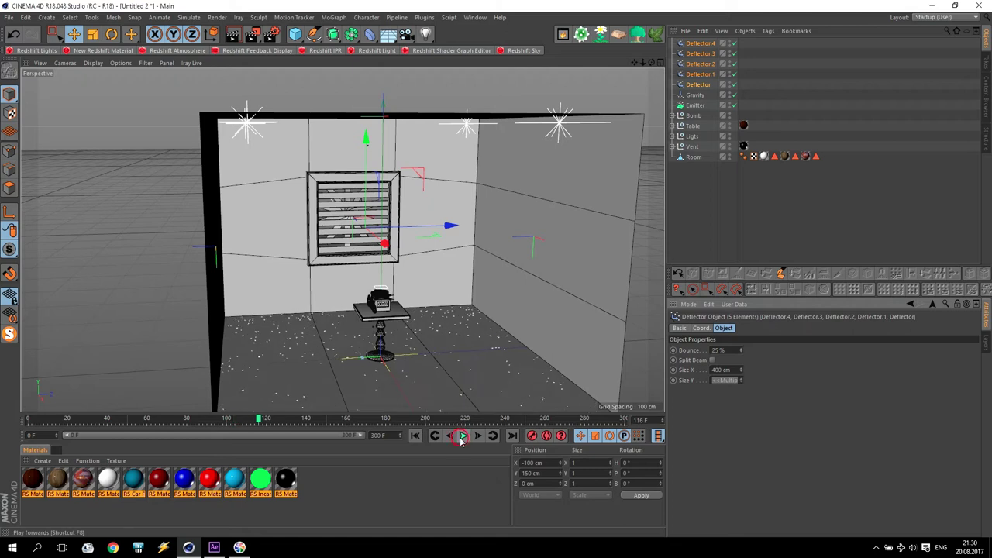
{"action": "left_click", "coordinate": [415, 436]}
{"action": "scroll", "coordinate": [438, 372], "scroll_direction": "up", "scroll_amount": 2}
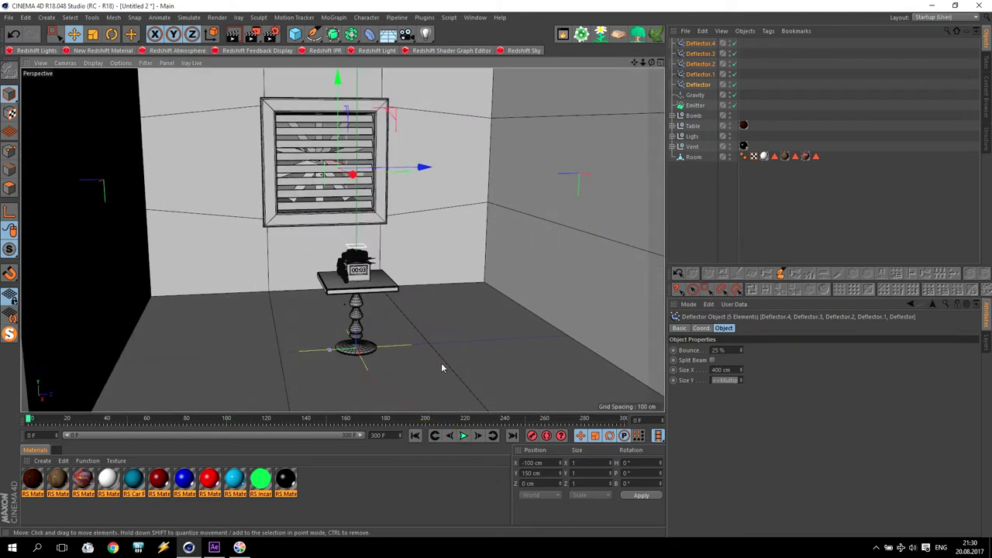
Duplicate the original Deflector above the table and set its Y position to 60 cm
{"action": "left_click", "coordinate": [698, 84]}
{"action": "key", "text": "o"}
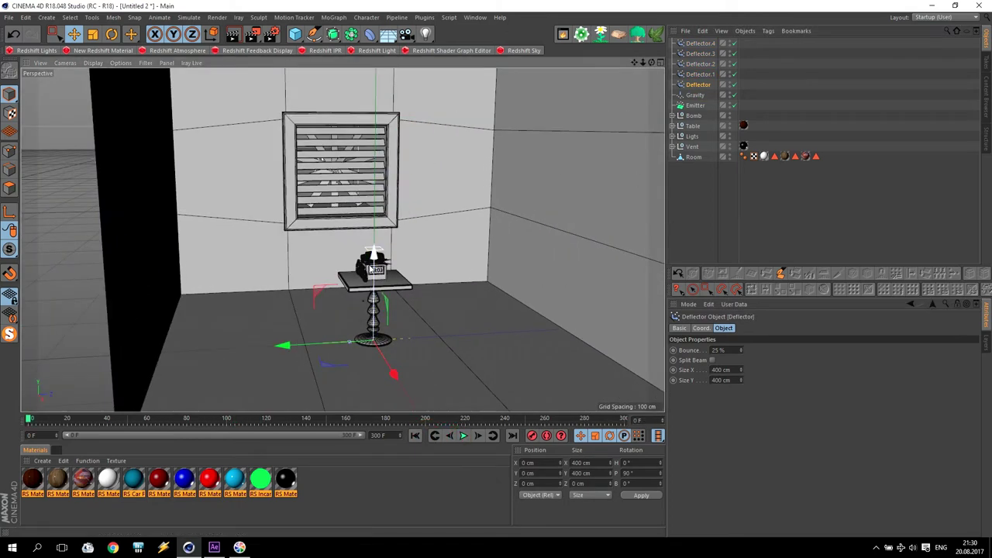
{"action": "left_click_drag", "start_coordinate": [375, 262], "coordinate": [380, 208], "text": "ctrl"}
{"action": "double_click", "coordinate": [555, 473]}
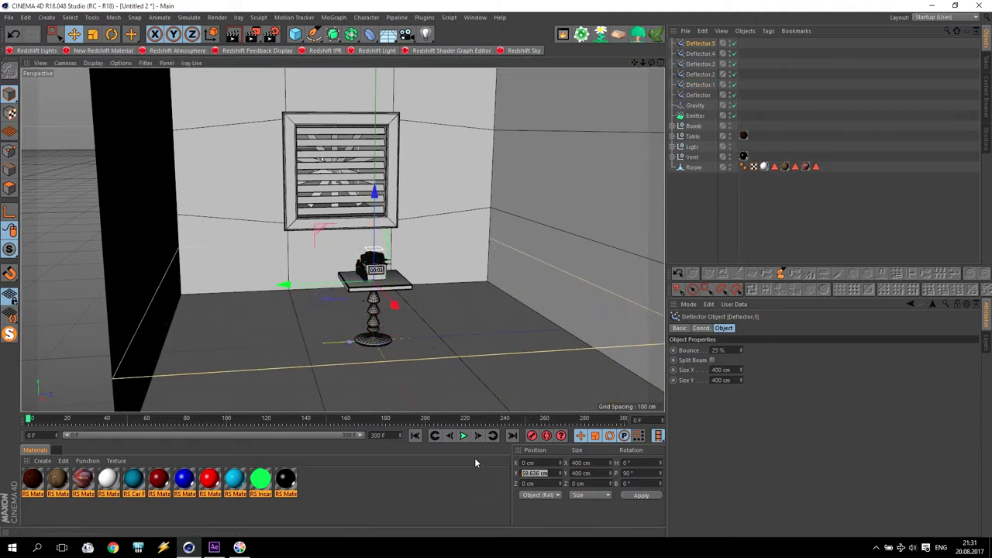
{"action": "type", "text": "60"}
{"action": "key", "text": "Return"}
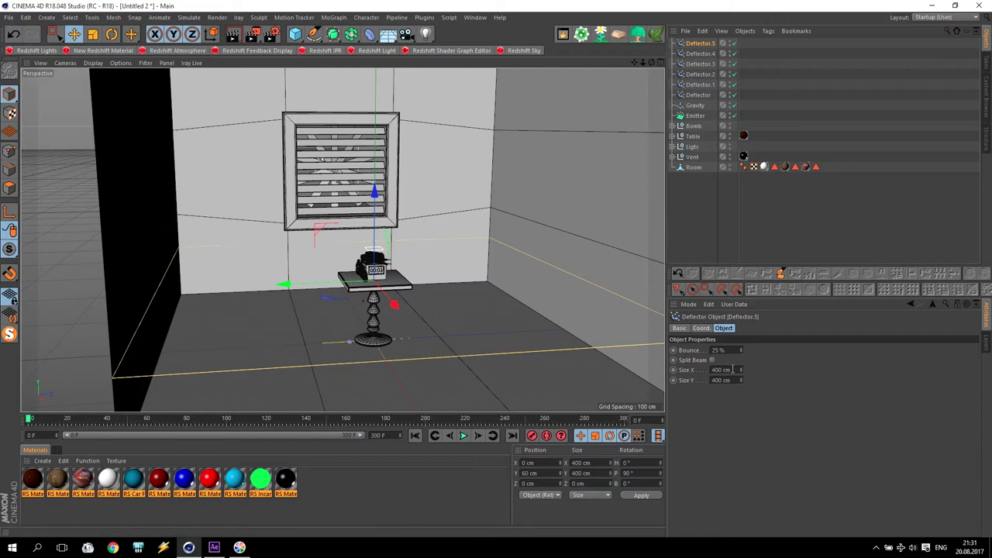
Size Deflector.5 to 60 × 60 cm and raise it slightly above the tabletop
{"action": "double_click", "coordinate": [721, 370]}
{"action": "type", "text": "60"}
{"action": "key", "text": "Return"}
{"action": "key", "text": "Tab"}
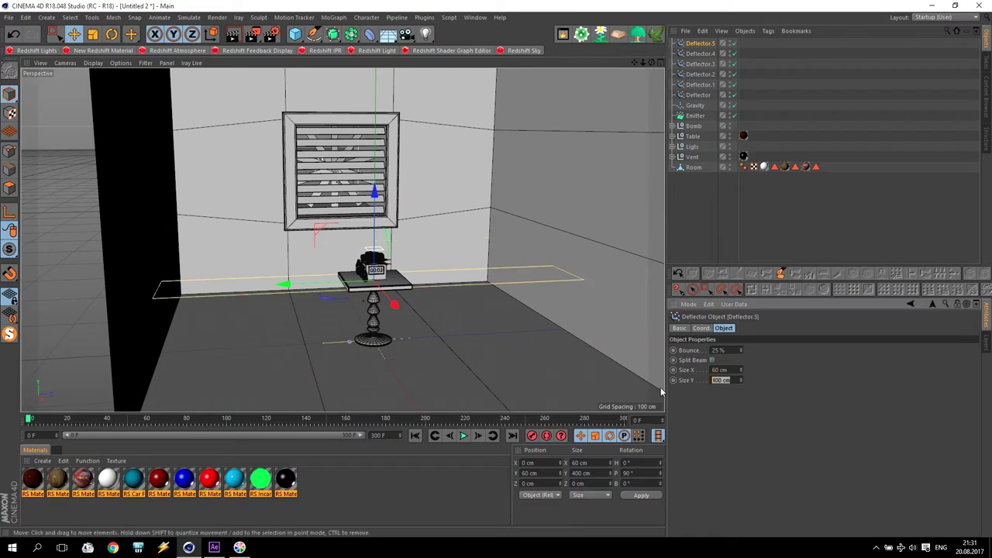
{"action": "type", "text": "60"}
{"action": "key", "text": "Return"}
{"action": "scroll", "coordinate": [423, 319], "scroll_direction": "up", "scroll_amount": 5}
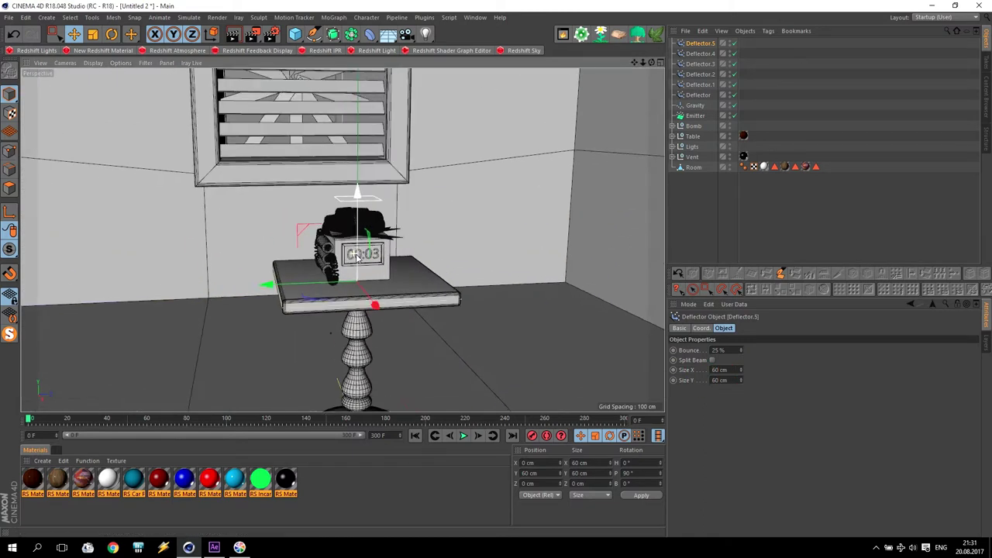
{"action": "left_click_drag", "start_coordinate": [357, 238], "coordinate": [357, 235]}
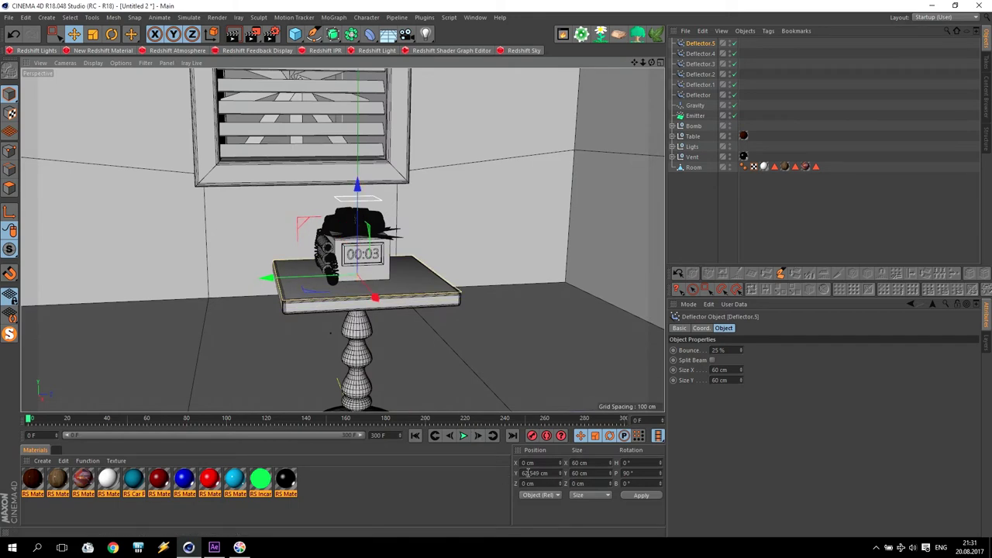
Place Deflector.5 at a height of 62.5 cm using the front view, then return to Perspective
{"action": "key", "text": "F5"}
{"action": "key", "text": "F4"}
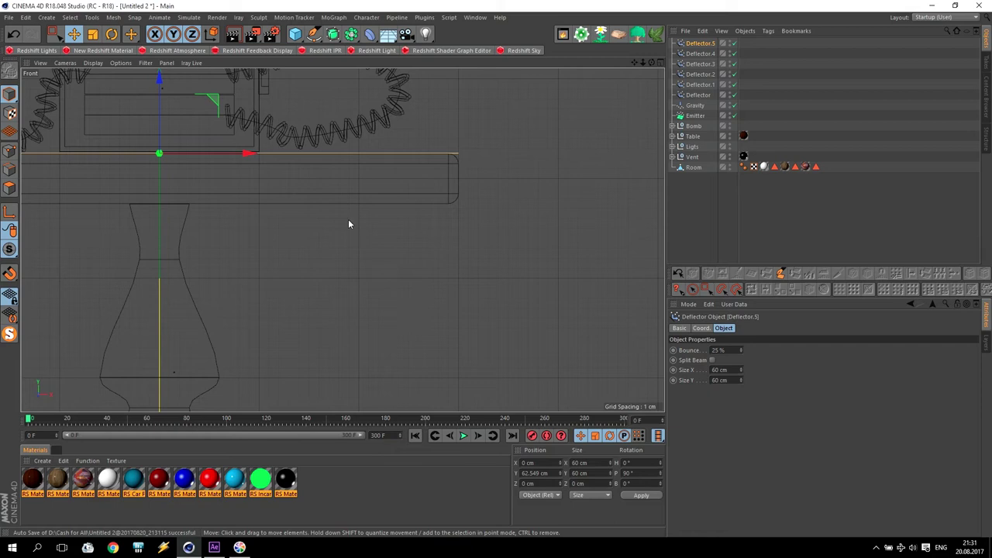
{"action": "left_click_drag", "start_coordinate": [160, 115], "coordinate": [162, 119]}
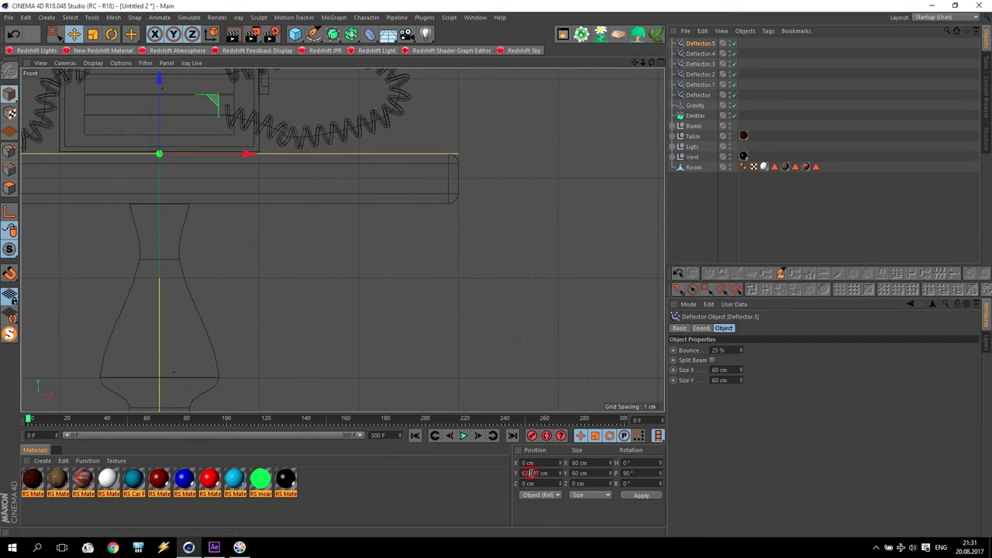
{"action": "type", "text": "5"}
{"action": "key", "text": "Return"}
{"action": "key", "text": "F5"}
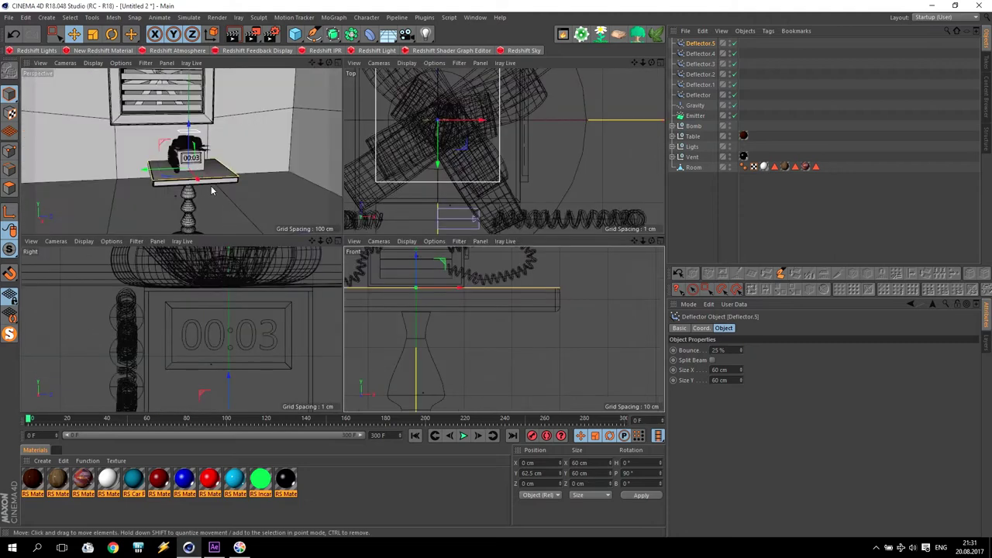
{"action": "key", "text": "F1"}
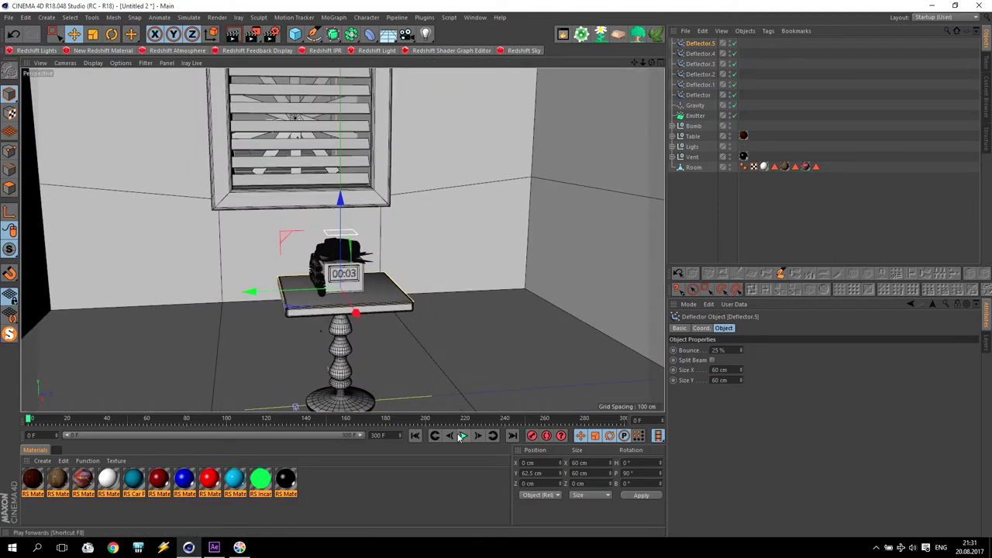
Play the animation to test the particles, then rewind to frame 0
{"action": "key", "text": "F8"}
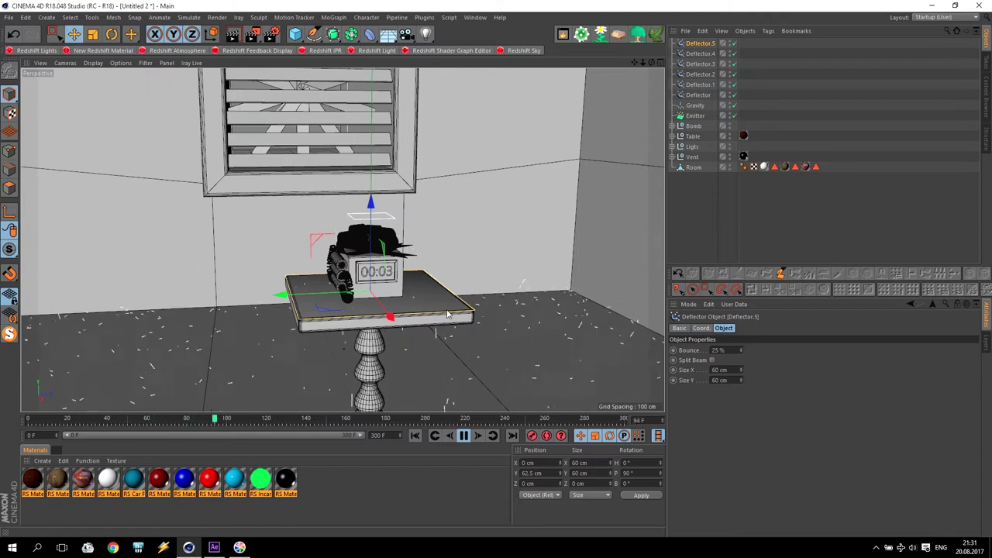
{"action": "left_click", "coordinate": [466, 435]}
{"action": "left_click", "coordinate": [414, 436]}
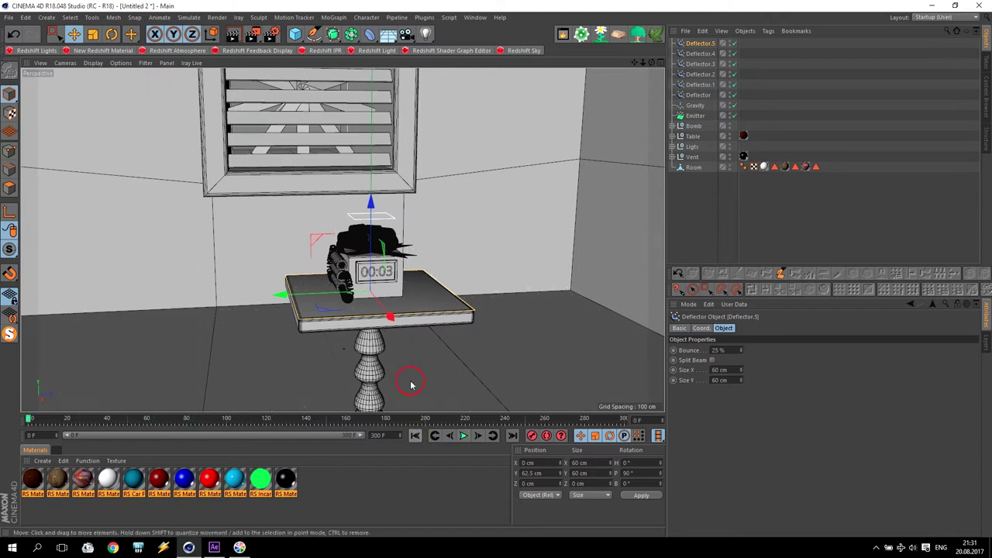
{"action": "scroll", "coordinate": [390, 330], "scroll_direction": "down", "scroll_amount": 5}
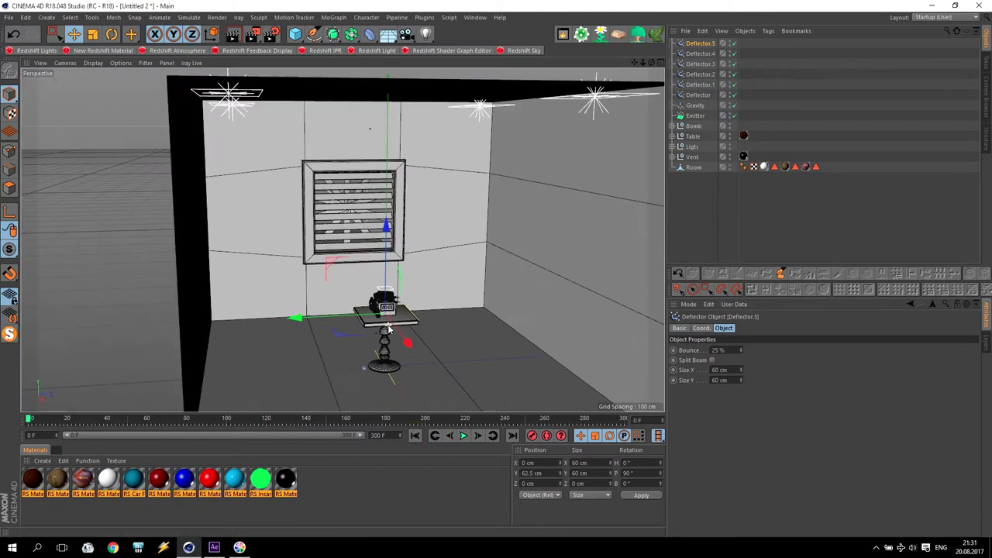
{"action": "scroll", "coordinate": [390, 330], "scroll_direction": "up", "scroll_amount": 2}
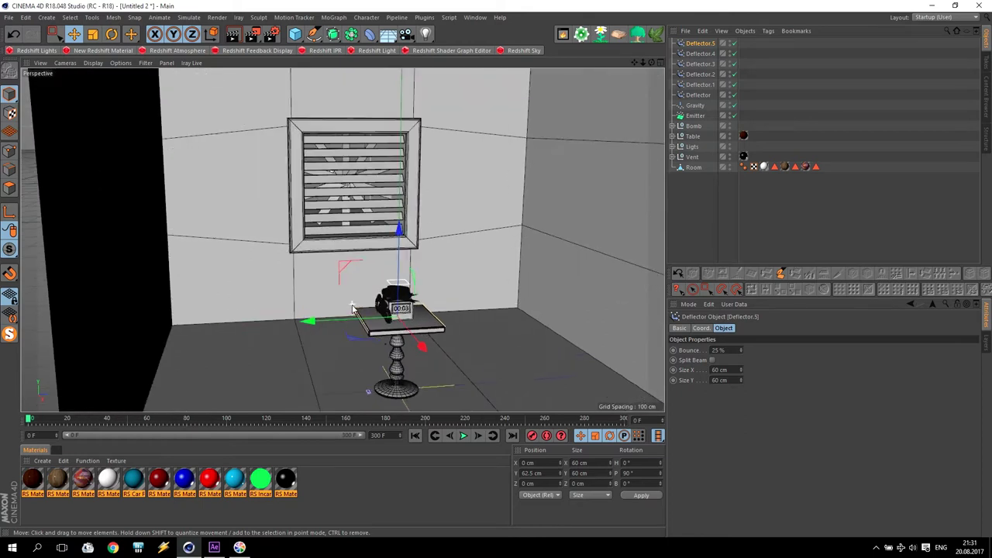
Group Deflector.5 through Gravity under a null named Forces
{"action": "left_click", "coordinate": [697, 106]}
{"action": "left_click", "coordinate": [700, 43], "text": "shift"}
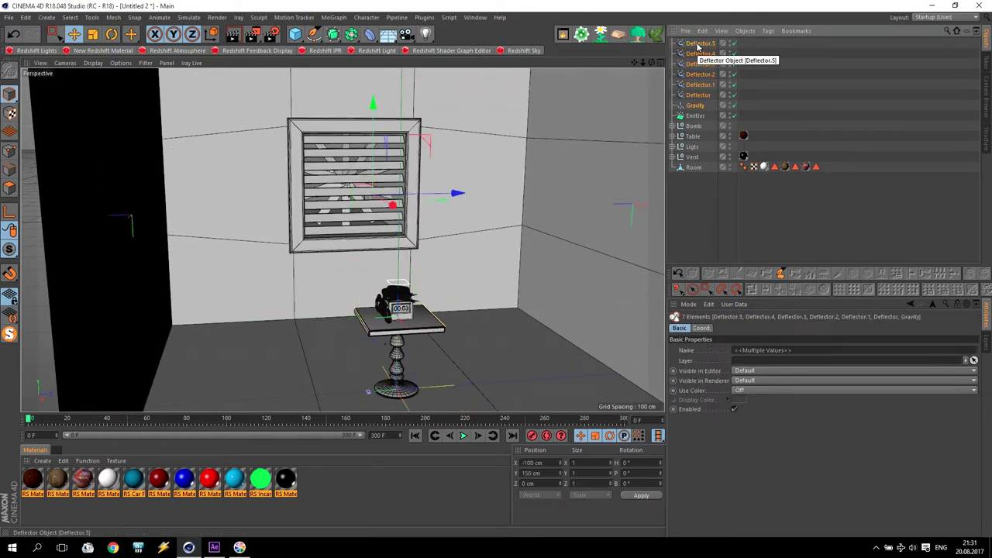
{"action": "key", "text": "alt+g"}
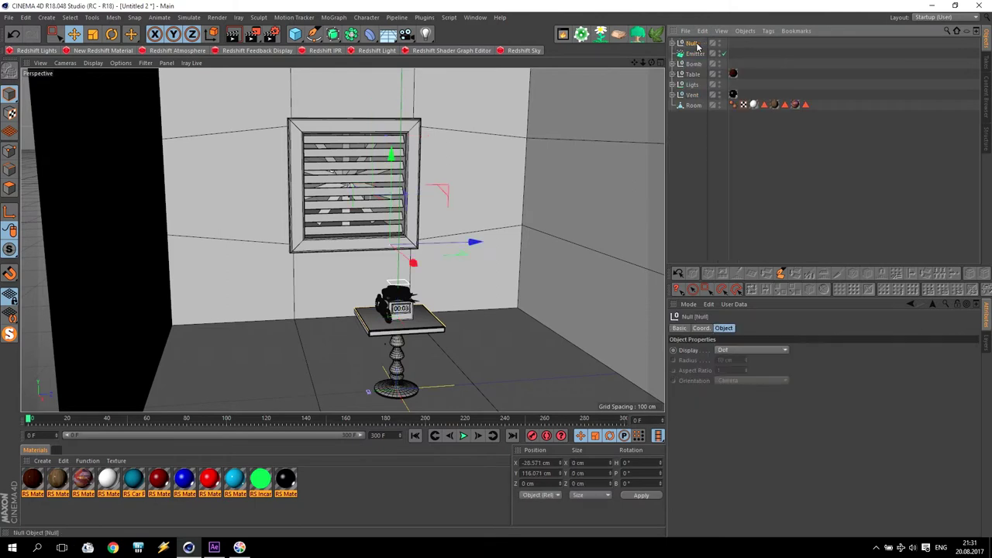
{"action": "double_click", "coordinate": [693, 42]}
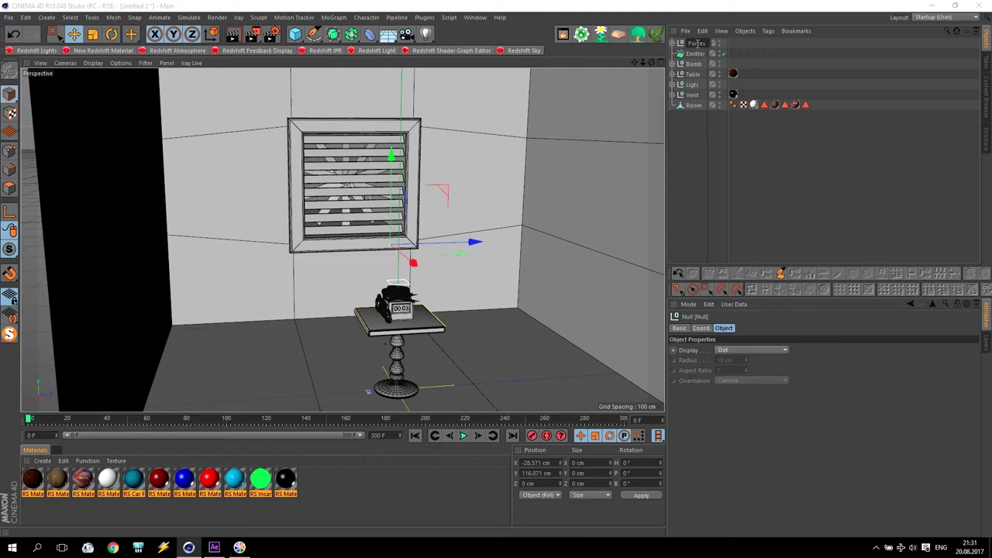
{"action": "key", "text": "Return"}
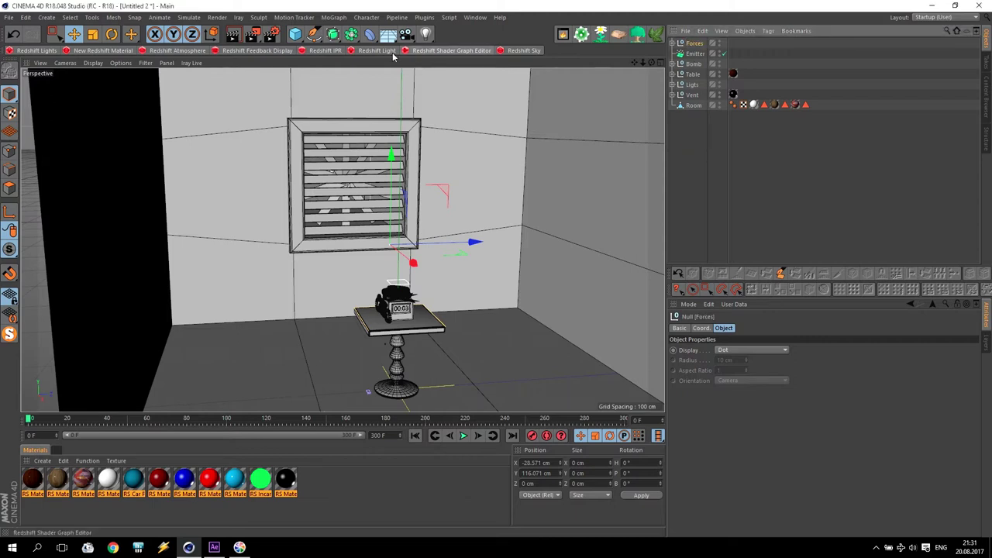
Add a Polygon primitive at the vent as a 2 cm triangle
{"action": "left_click", "coordinate": [297, 36]}
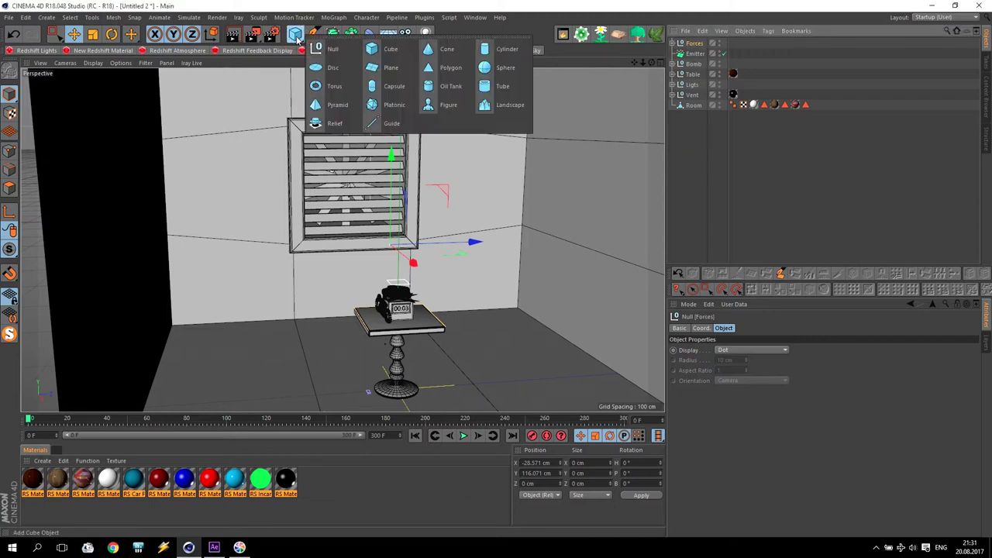
{"action": "left_click", "coordinate": [438, 68]}
{"action": "left_click_drag", "start_coordinate": [396, 306], "coordinate": [397, 177]}
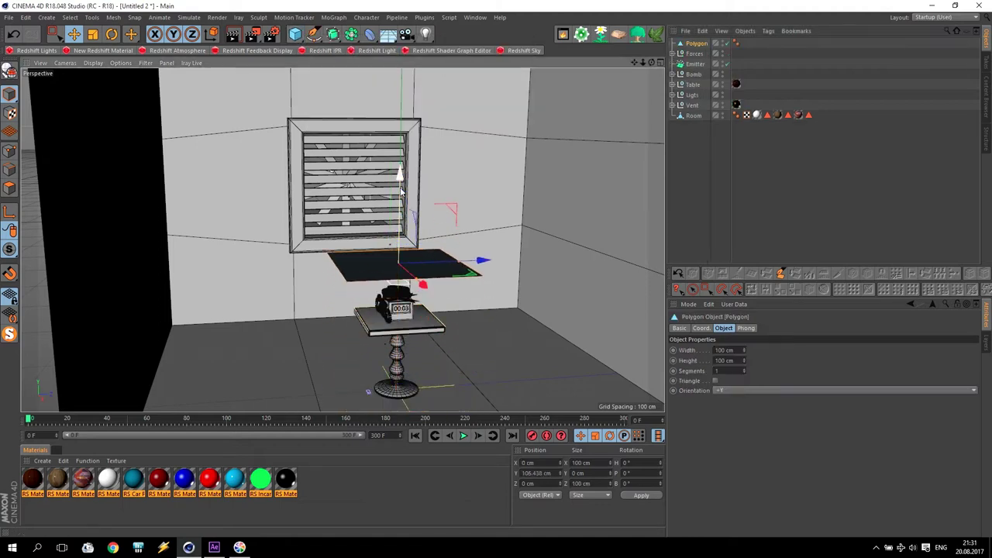
{"action": "left_click", "coordinate": [717, 381]}
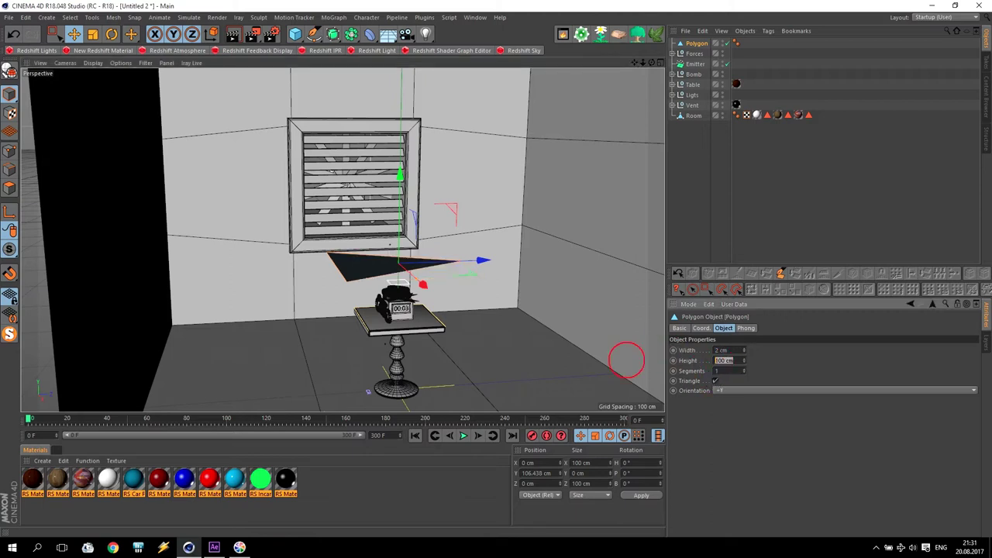
{"action": "type", "text": "2"}
{"action": "key", "text": "Return"}
{"action": "scroll", "coordinate": [400, 267], "scroll_direction": "up", "scroll_amount": 5}
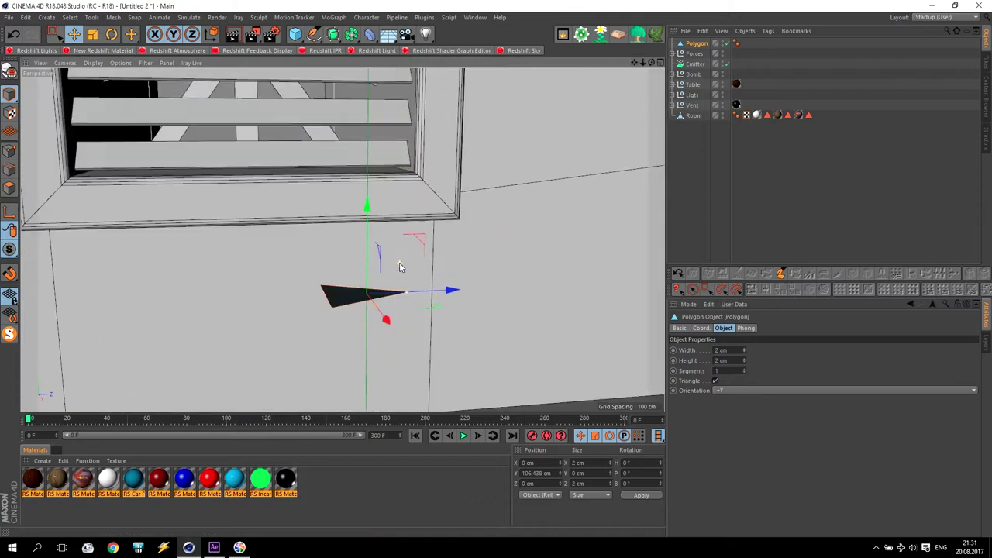
{"action": "left_click_drag", "start_coordinate": [393, 277], "coordinate": [330, 348], "text": "alt"}
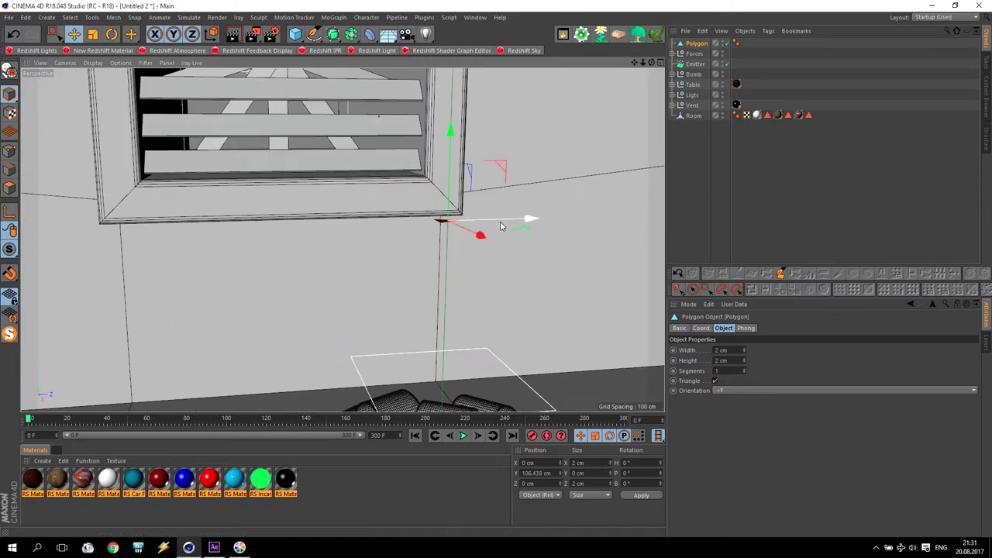
{"action": "left_click_drag", "start_coordinate": [501, 225], "coordinate": [489, 204], "text": "alt"}
{"action": "key", "text": "ctrl+shift+z"}
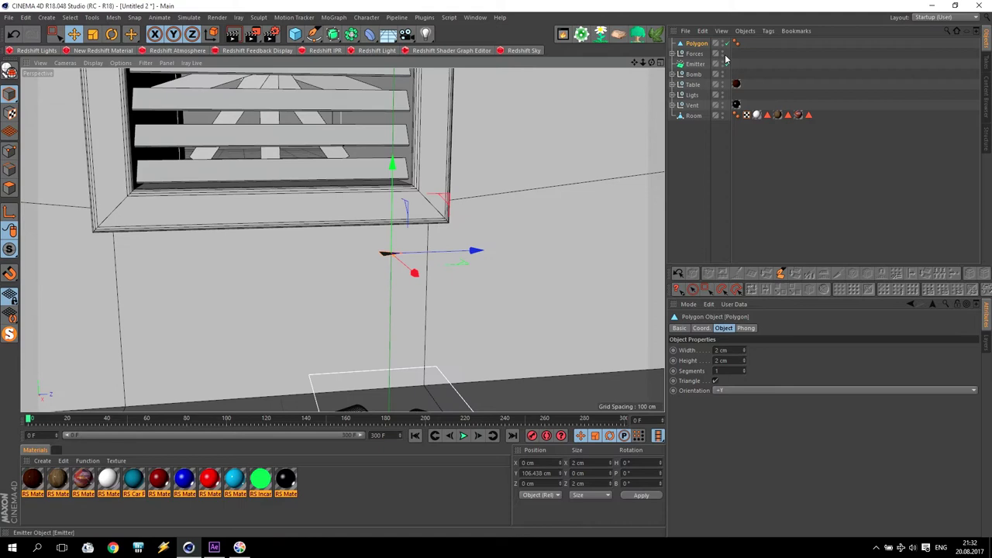
Make copies of the triangle Polygon with copy and paste
{"action": "left_click", "coordinate": [698, 44]}
{"action": "key", "text": "ctrl+c"}
{"action": "key", "text": "ctrl+v"}
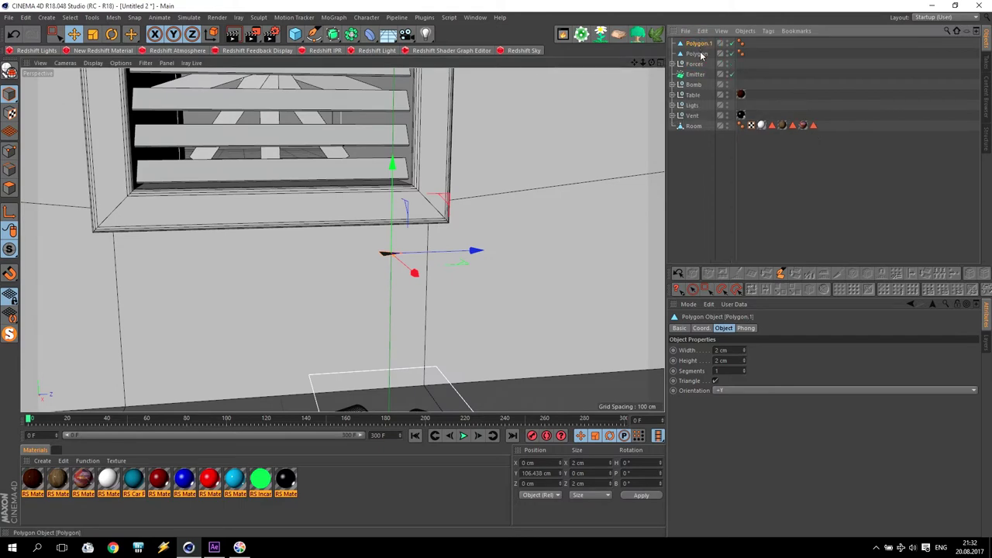
{"action": "key", "text": "ctrl+v"}
{"action": "key", "text": "ctrl+v"}
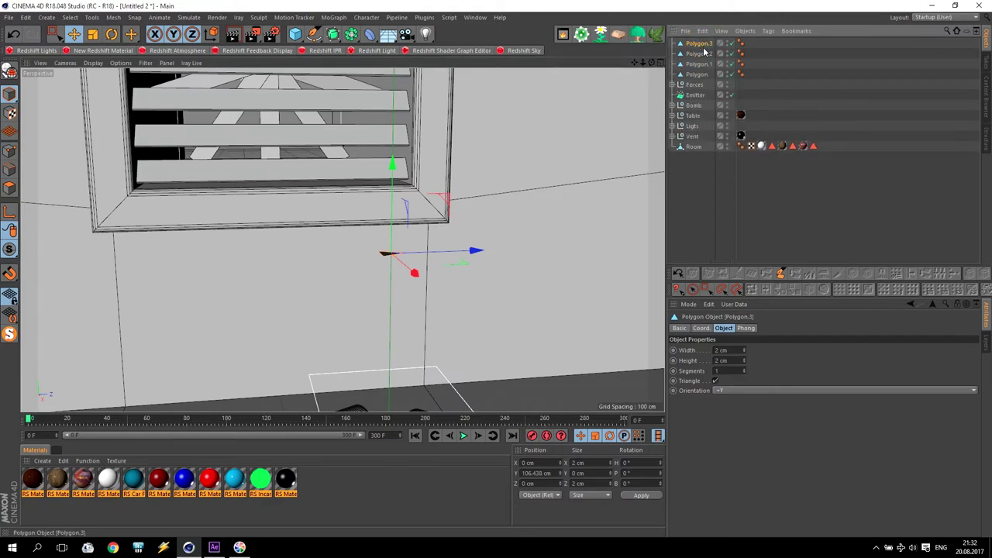
{"action": "key", "text": "ctrl+v"}
{"action": "key", "text": "ctrl+v"}
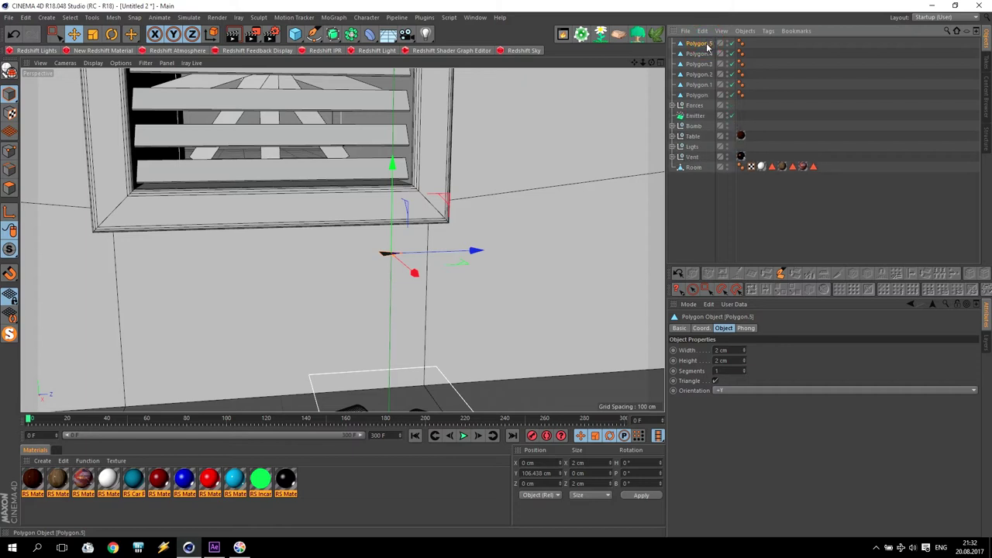
{"action": "key", "text": "ctrl+v"}
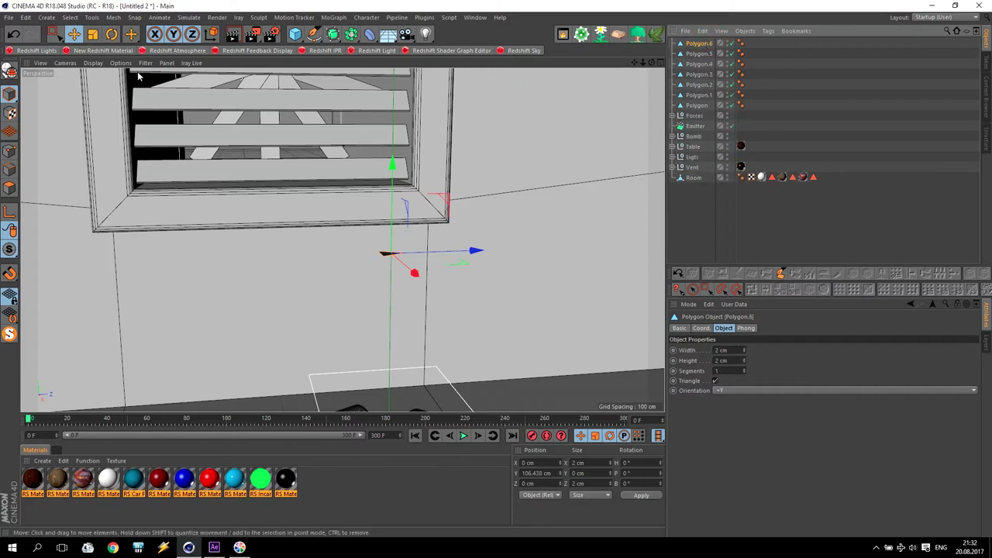
Create a new Redshift material and open its RS Material node in the shader graph
{"action": "left_click", "coordinate": [91, 52]}
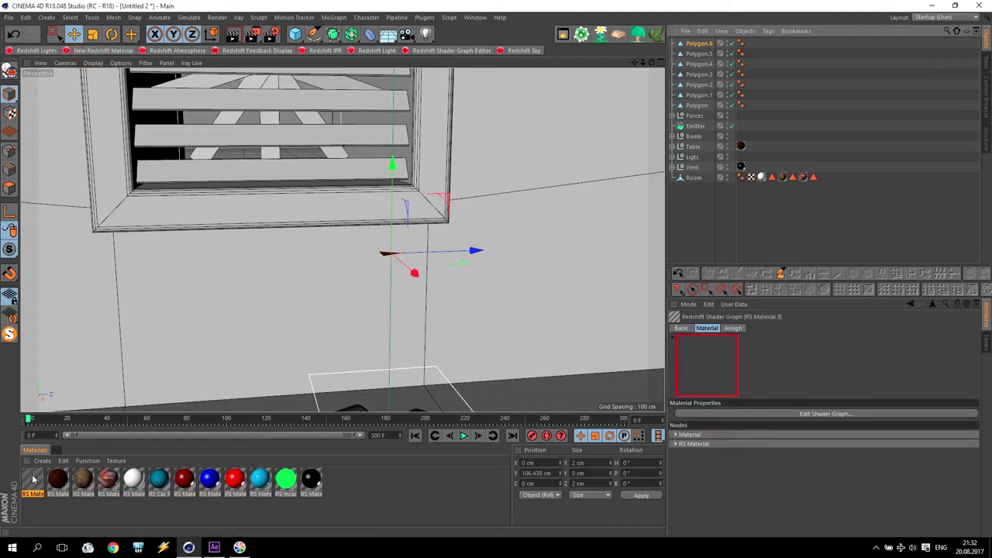
{"action": "double_click", "coordinate": [33, 481]}
{"action": "left_click", "coordinate": [335, 108]}
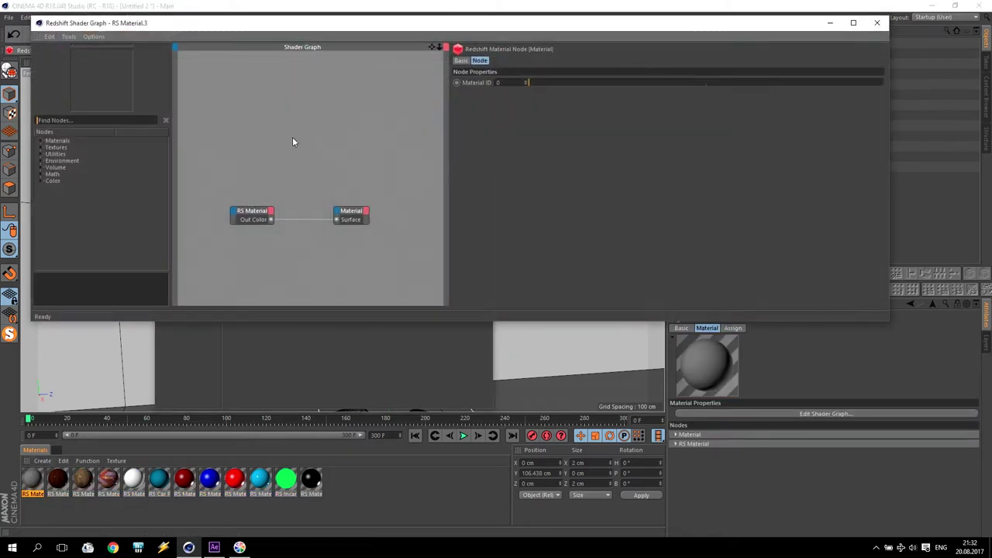
{"action": "left_click", "coordinate": [251, 214]}
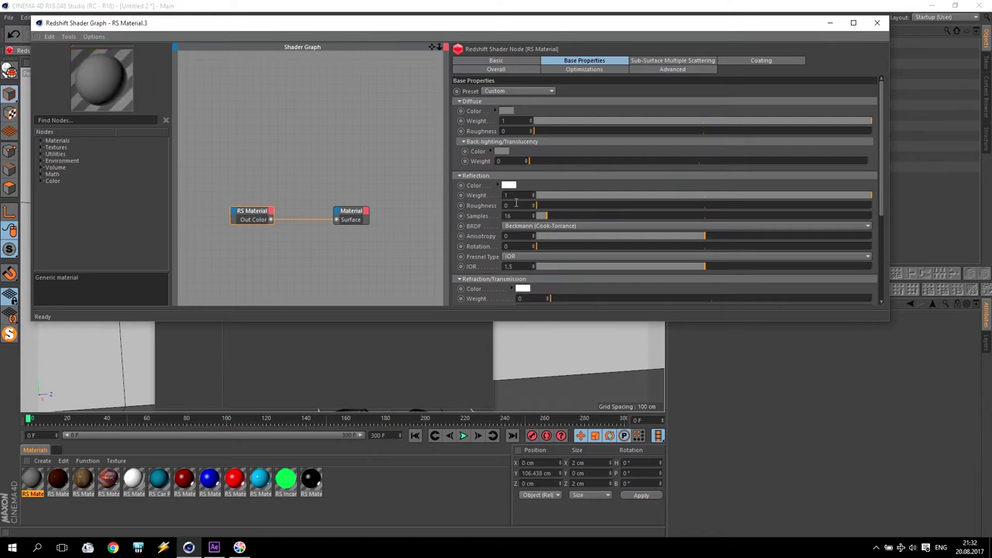
Set the material's diffuse colour to full red and Ctrl-drag copies of it
{"action": "left_click", "coordinate": [505, 111]}
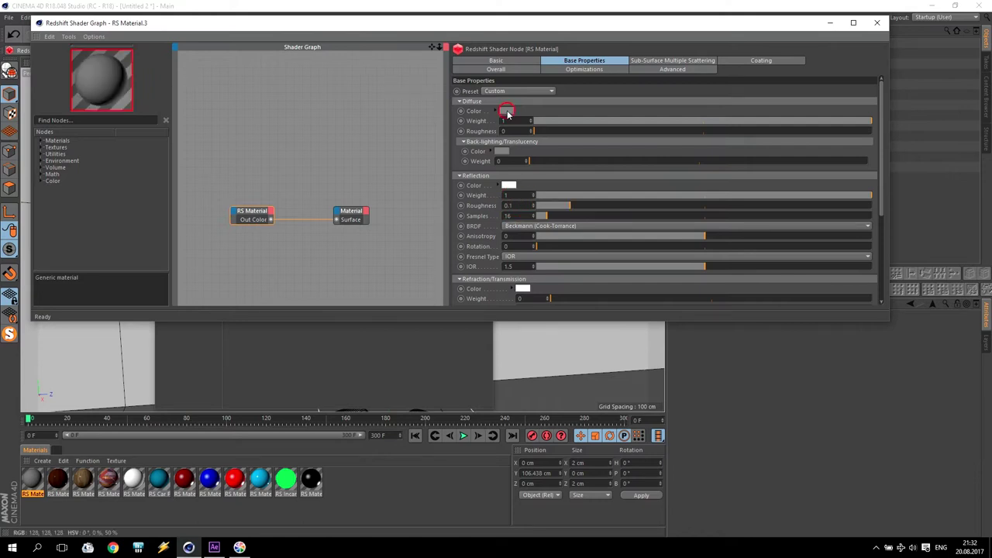
{"action": "left_click_drag", "start_coordinate": [556, 122], "coordinate": [609, 132]}
{"action": "left_click", "coordinate": [489, 147]}
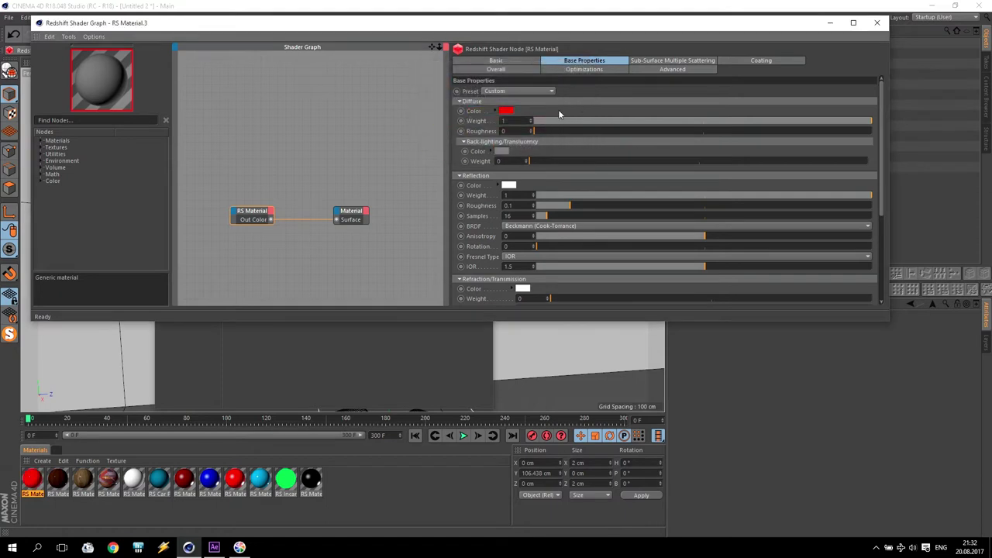
{"action": "left_click", "coordinate": [877, 22]}
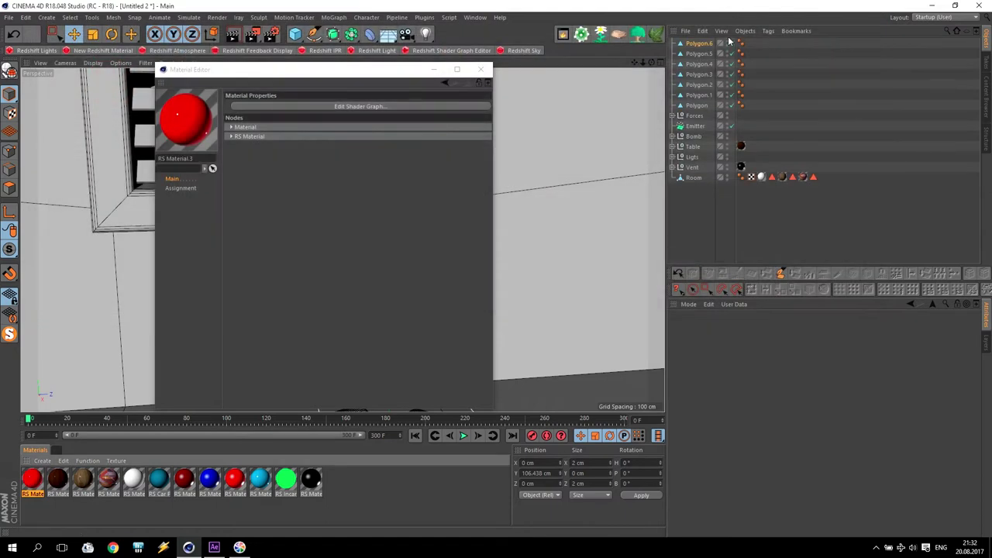
{"action": "left_click", "coordinate": [35, 478]}
{"action": "left_click_drag", "start_coordinate": [34, 479], "coordinate": [165, 487], "text": "ctrl"}
Recolour the first red material copies' diffuse to orange, yellow and green
{"action": "left_click", "coordinate": [58, 480]}
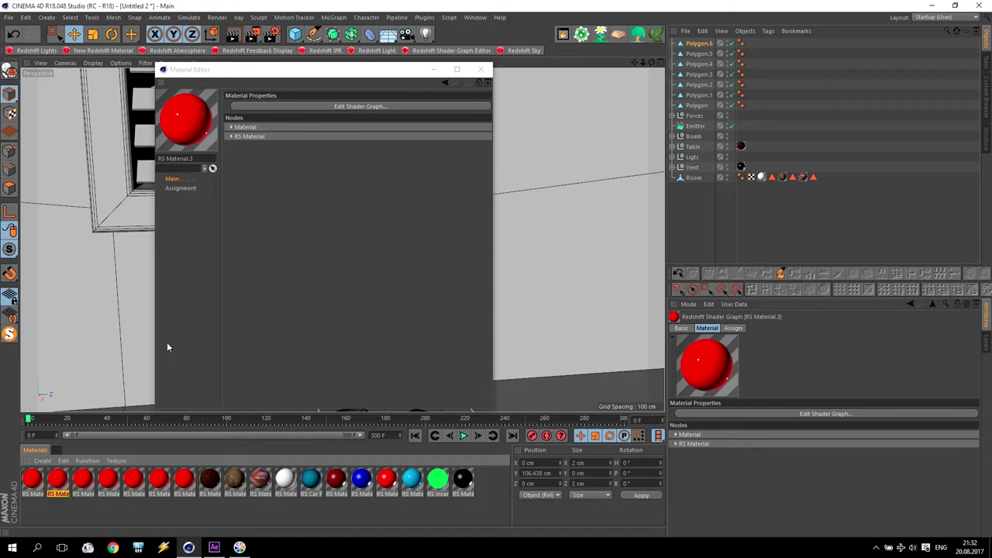
{"action": "left_click", "coordinate": [298, 106]}
{"action": "left_click", "coordinate": [159, 406]}
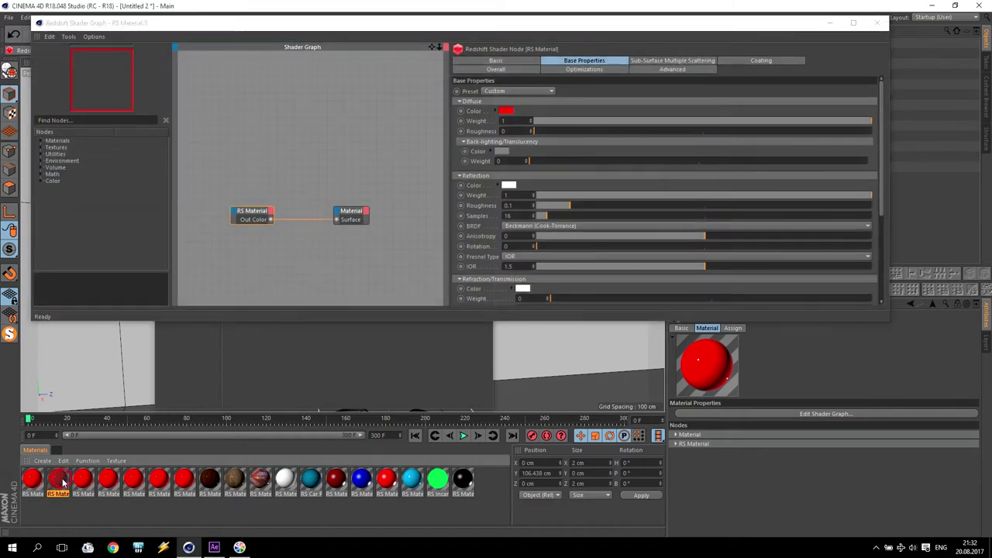
{"action": "left_click", "coordinate": [506, 112]}
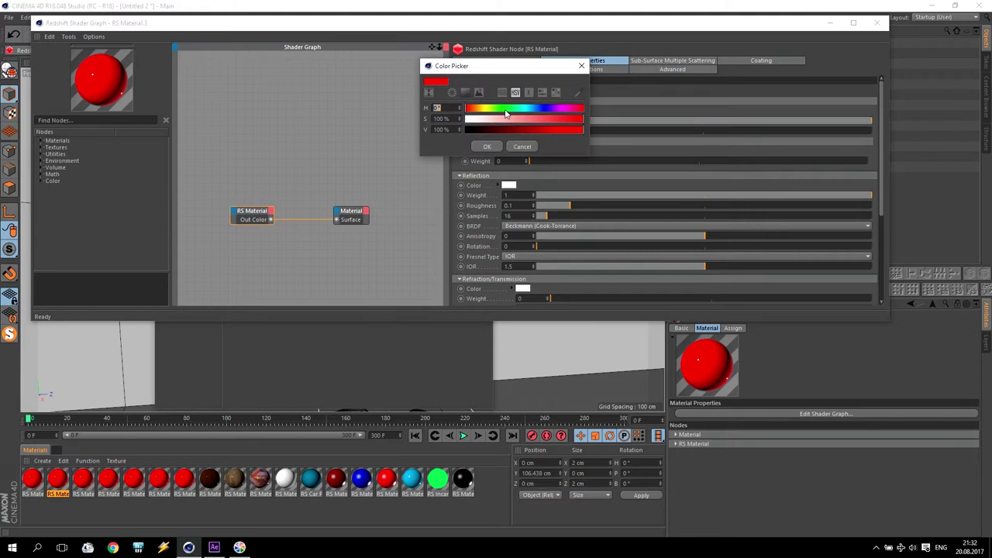
{"action": "left_click", "coordinate": [480, 110]}
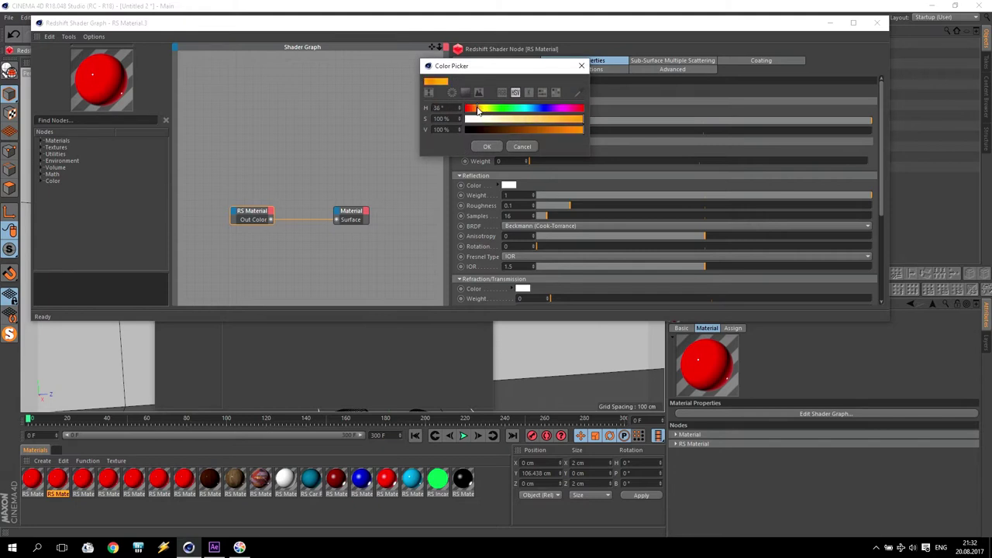
{"action": "left_click", "coordinate": [482, 149]}
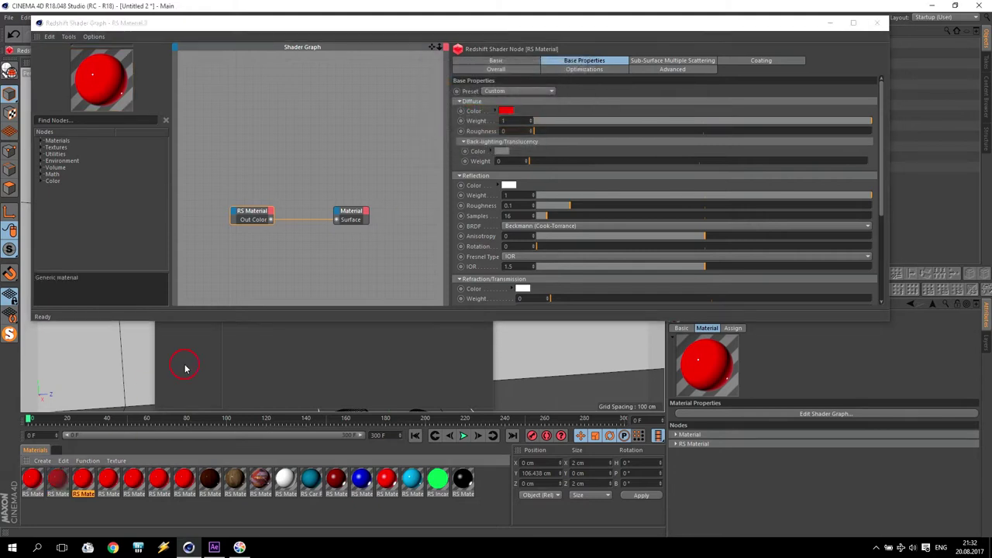
{"action": "left_click", "coordinate": [508, 115]}
{"action": "left_click", "coordinate": [487, 110]}
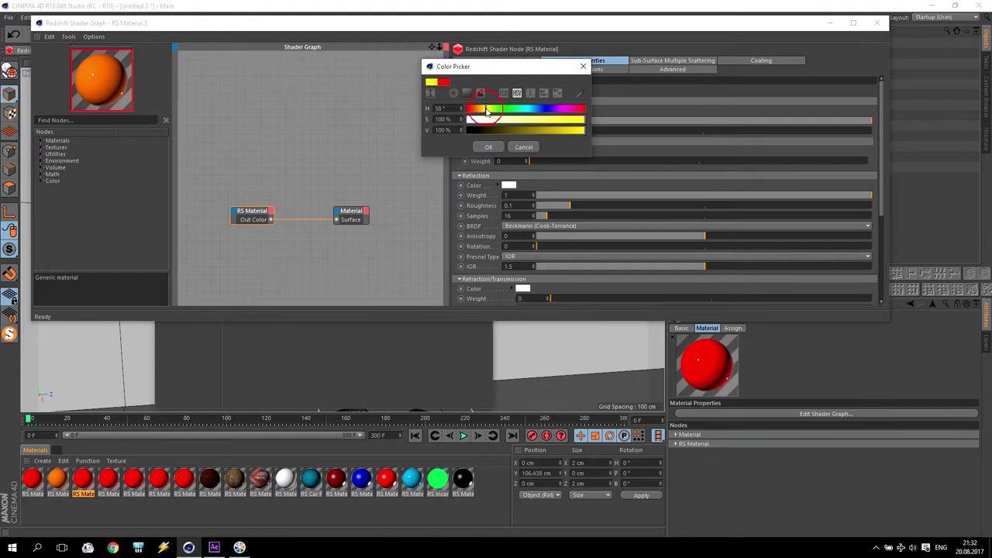
{"action": "left_click", "coordinate": [489, 146]}
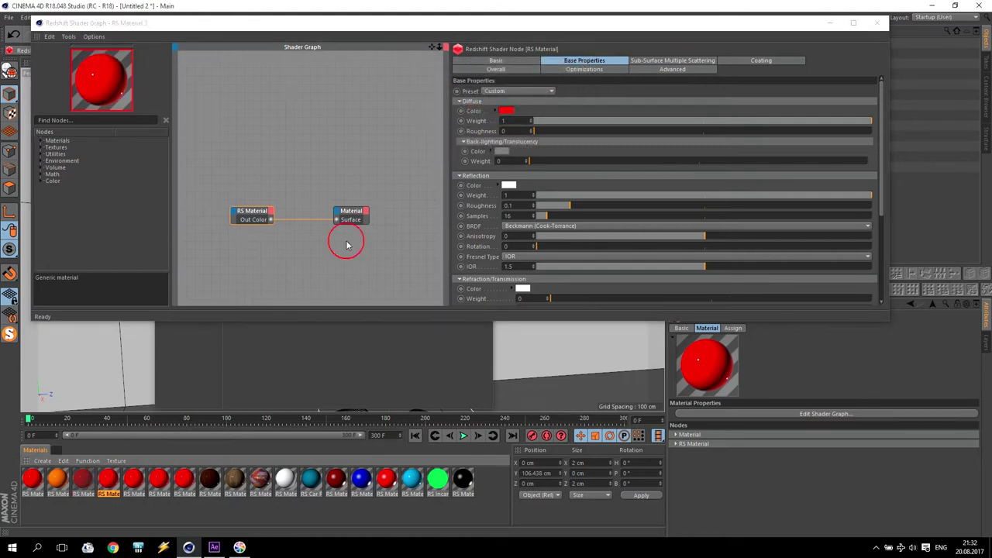
{"action": "left_click", "coordinate": [508, 111]}
{"action": "left_click", "coordinate": [513, 108]}
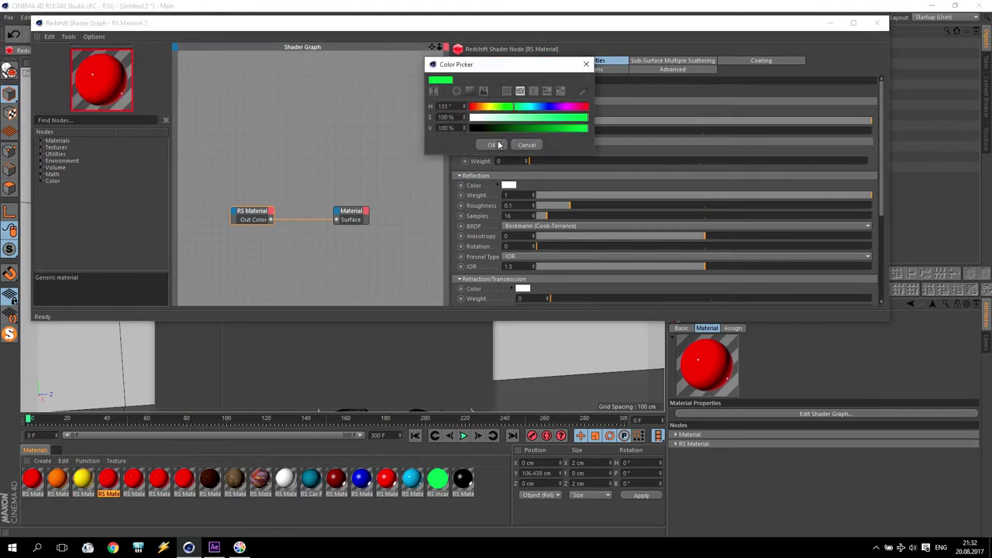
{"action": "left_click", "coordinate": [488, 146]}
Recolour the next three material copies' diffuse to cyan, blue and magenta
{"action": "left_click", "coordinate": [133, 481]}
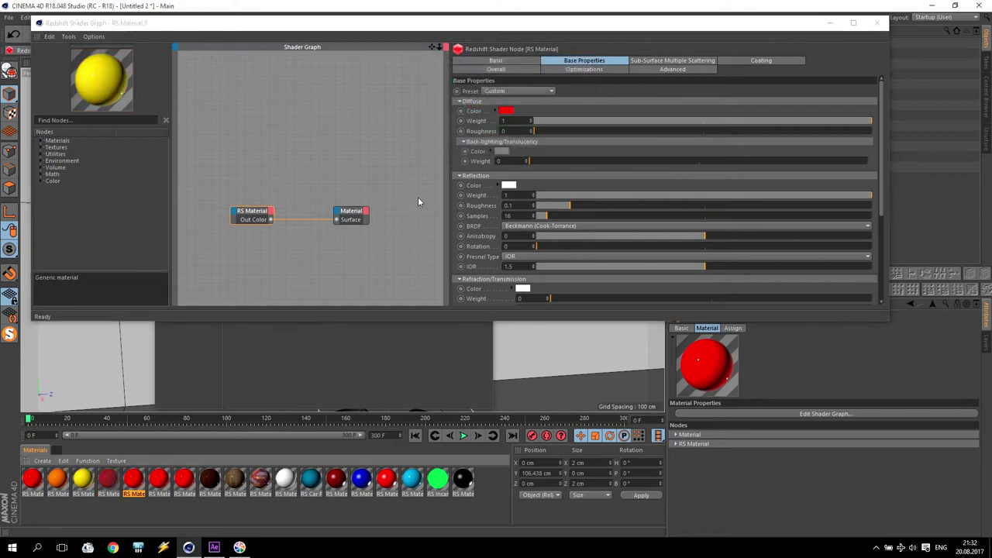
{"action": "left_click", "coordinate": [506, 110]}
{"action": "left_click", "coordinate": [521, 109]}
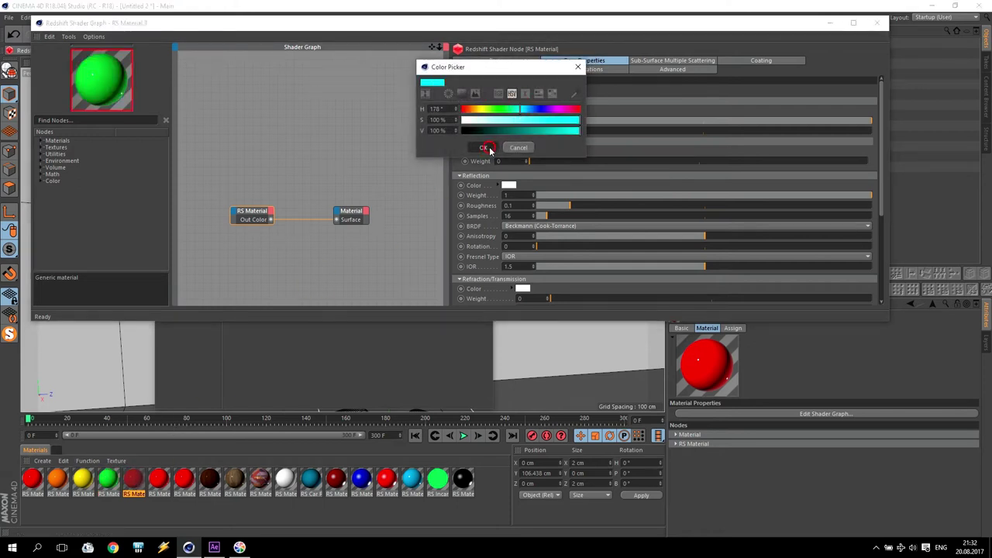
{"action": "left_click", "coordinate": [483, 146]}
{"action": "left_click", "coordinate": [162, 481]}
{"action": "left_click", "coordinate": [506, 110]}
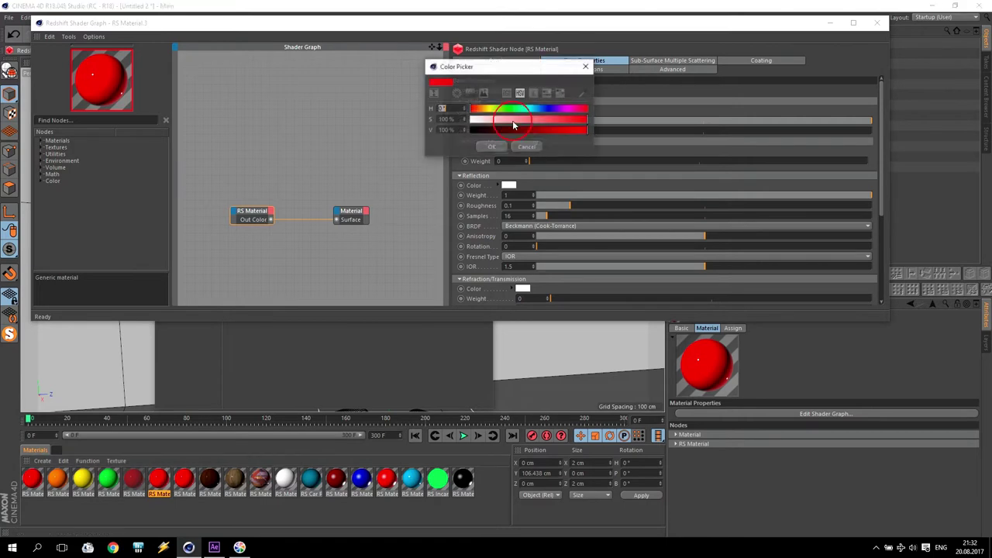
{"action": "left_click", "coordinate": [549, 109]}
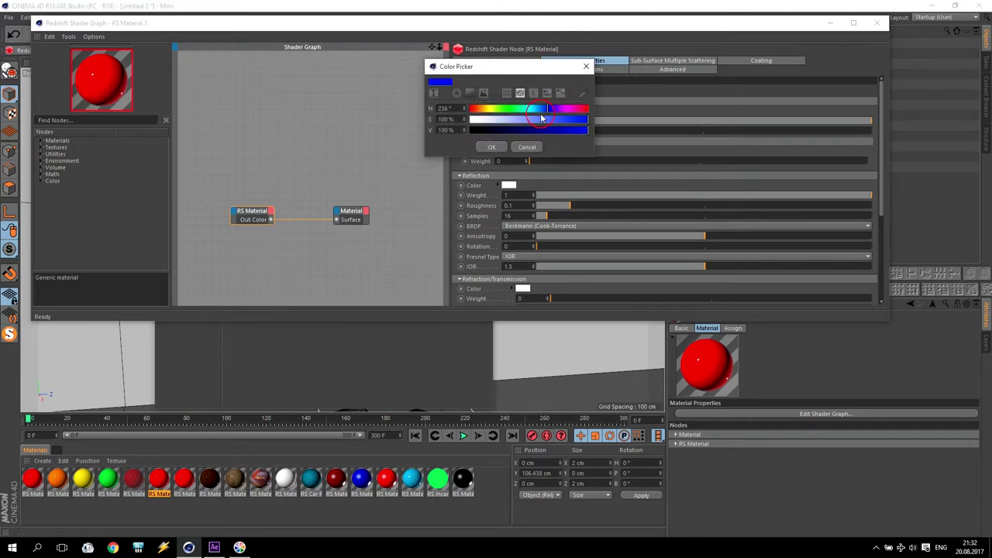
{"action": "left_click", "coordinate": [492, 147]}
{"action": "left_click", "coordinate": [184, 480]}
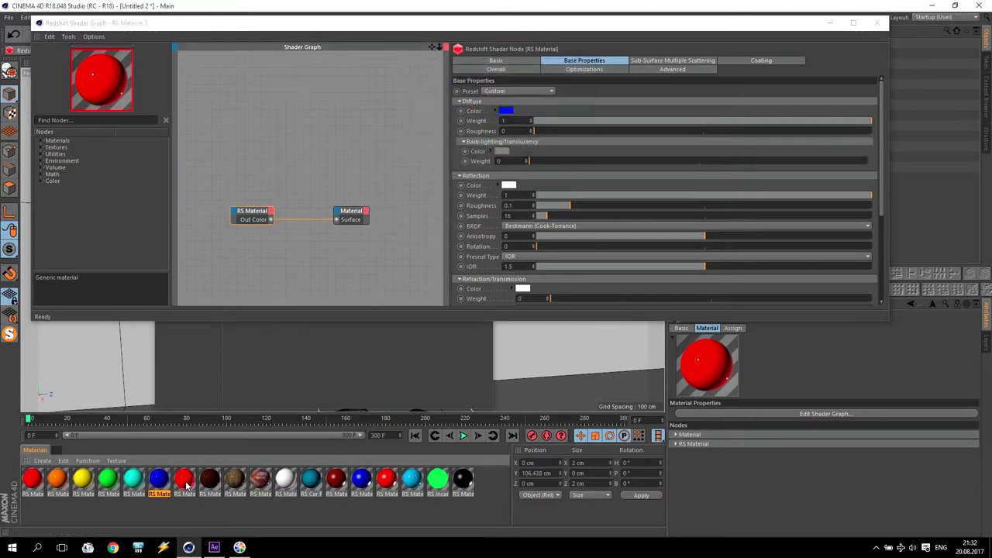
{"action": "left_click", "coordinate": [511, 112]}
{"action": "left_click", "coordinate": [572, 110]}
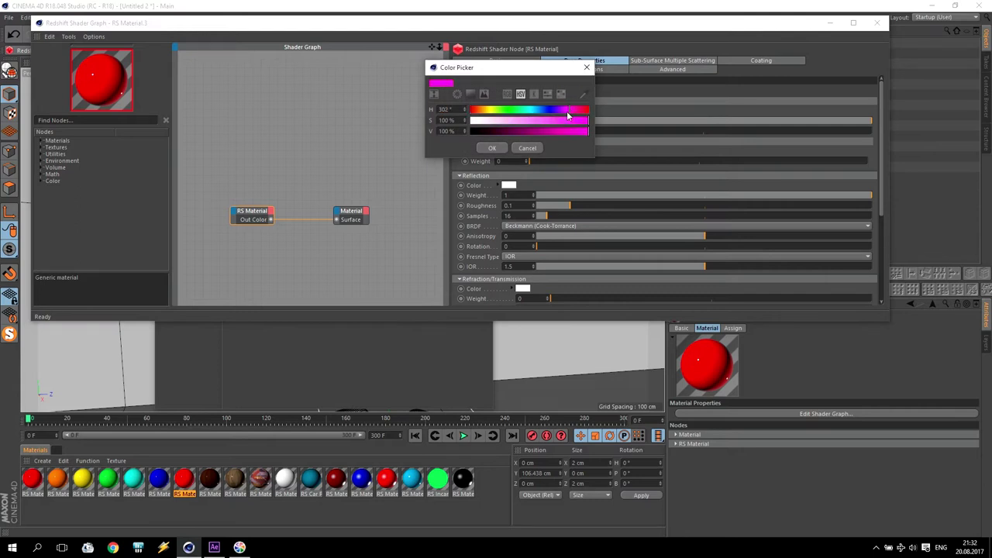
{"action": "left_click", "coordinate": [493, 147]}
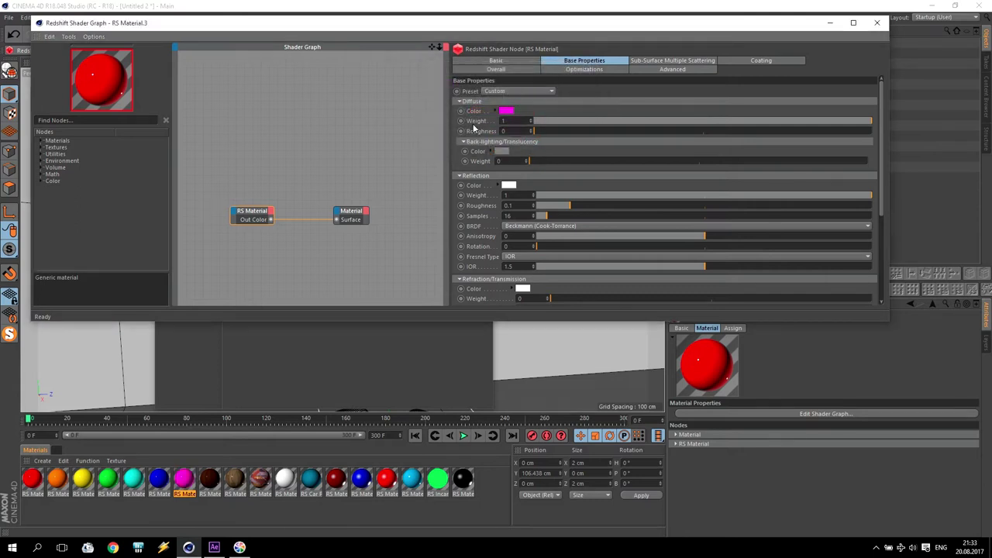
Close the material editors and apply red, green and cyan to Polygon.6, Polygon.3 and Polygon.2
{"action": "left_click", "coordinate": [877, 23]}
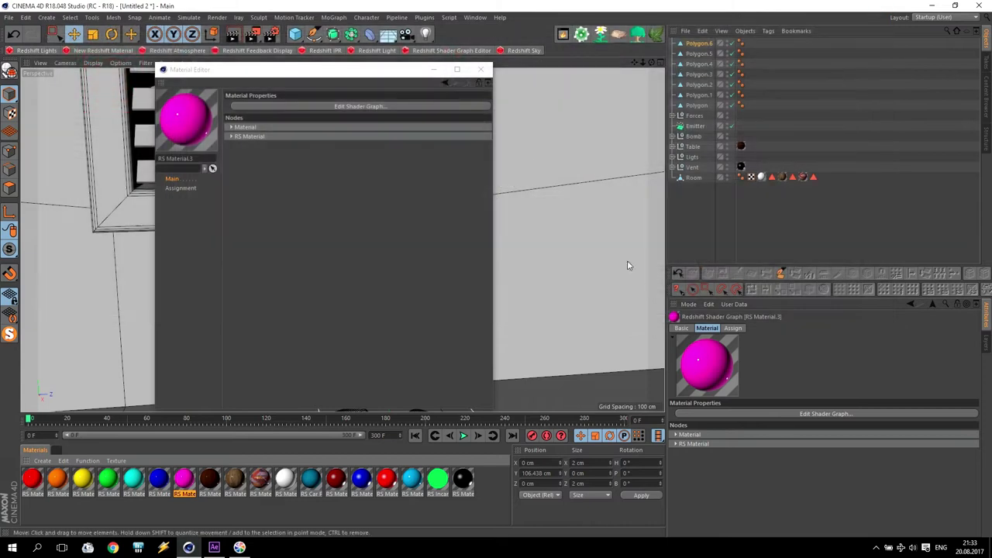
{"action": "left_click", "coordinate": [481, 69]}
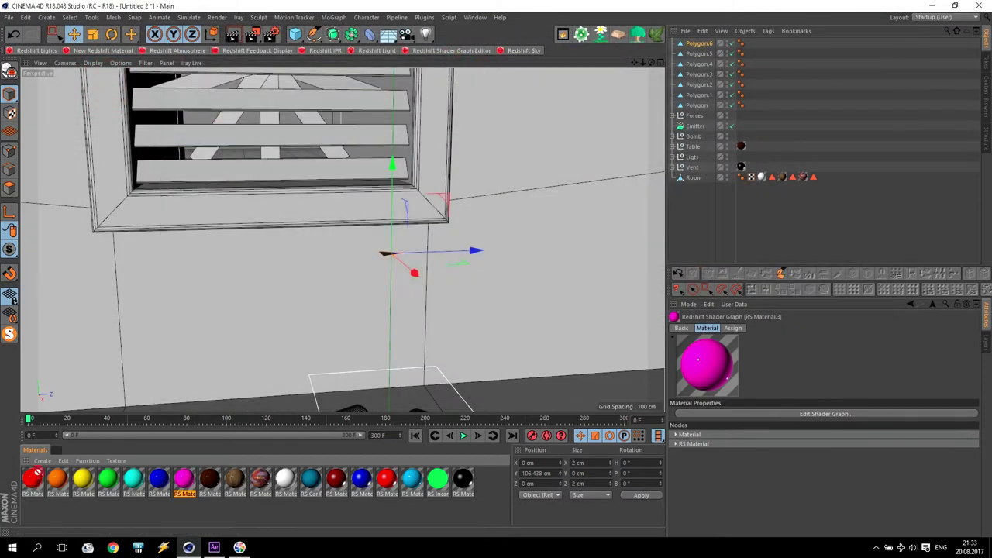
{"action": "left_click_drag", "start_coordinate": [184, 479], "coordinate": [440, 280]}
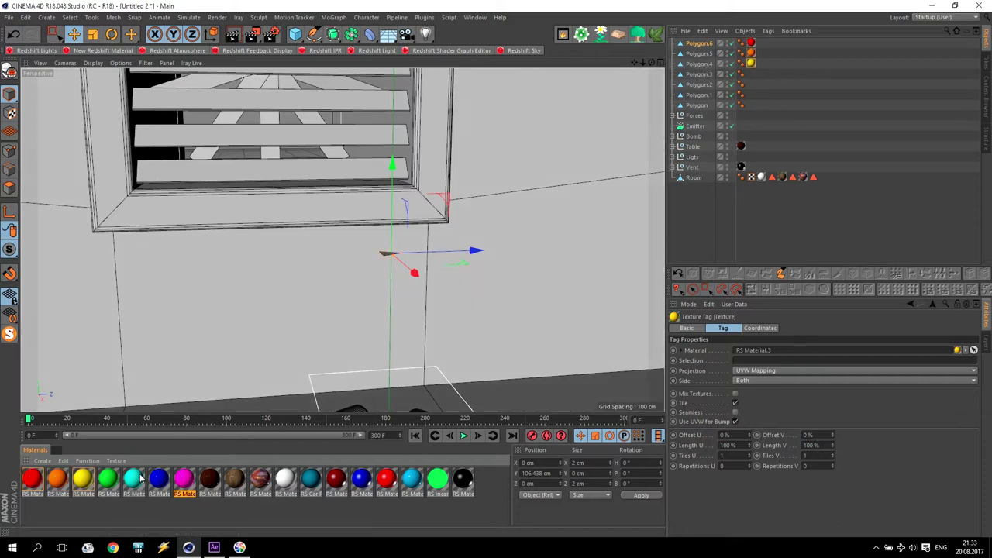
{"action": "left_click_drag", "start_coordinate": [109, 479], "coordinate": [719, 76]}
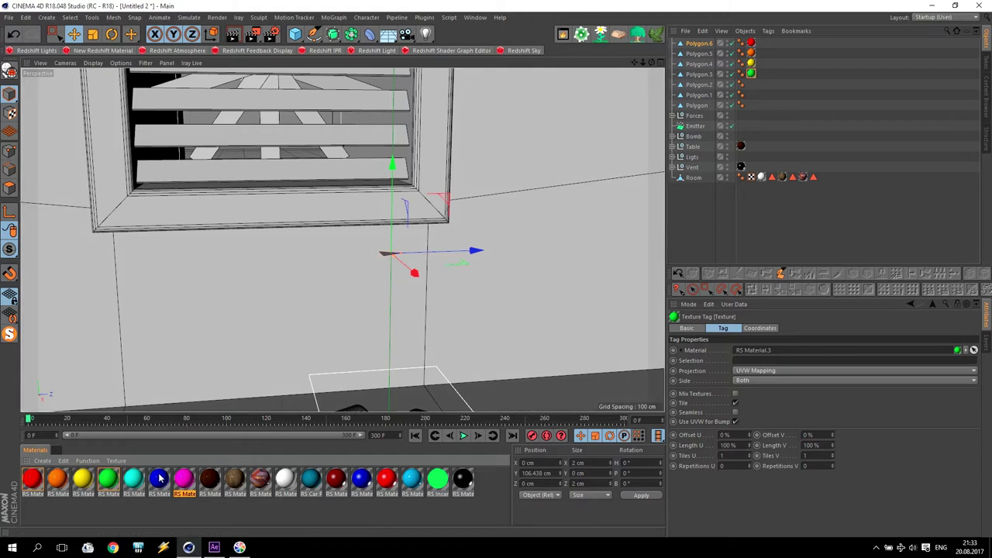
{"action": "left_click_drag", "start_coordinate": [206, 435], "coordinate": [707, 85]}
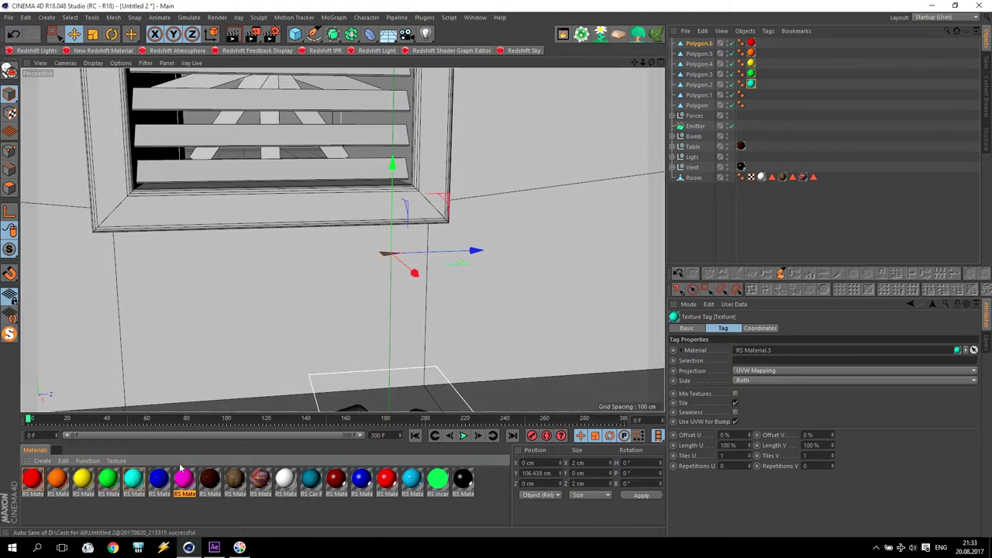
Apply the blue material to Polygon.1 and magenta to Polygon
{"action": "left_click_drag", "start_coordinate": [625, 117], "coordinate": [701, 97]}
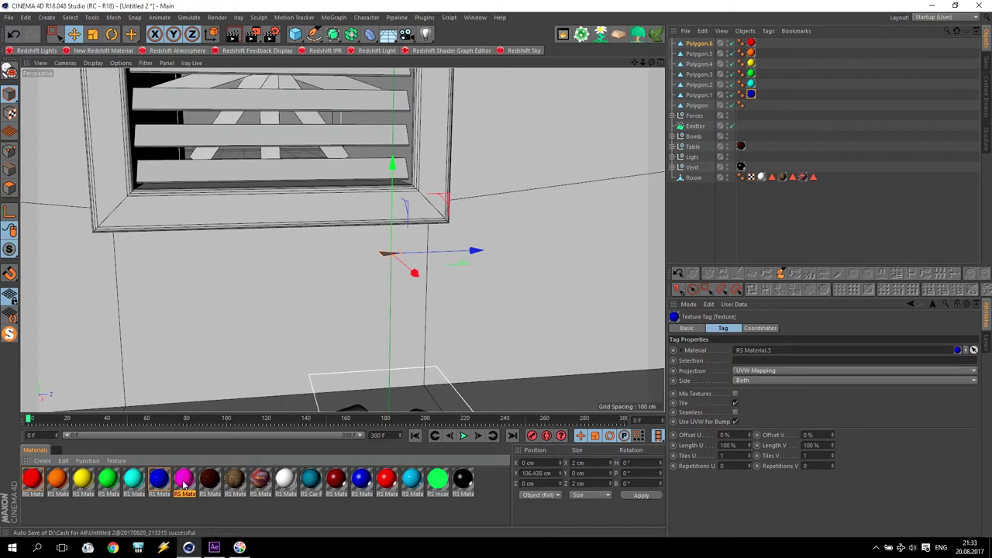
{"action": "left_click", "coordinate": [476, 253]}
{"action": "left_click_drag", "start_coordinate": [705, 110], "coordinate": [702, 105]}
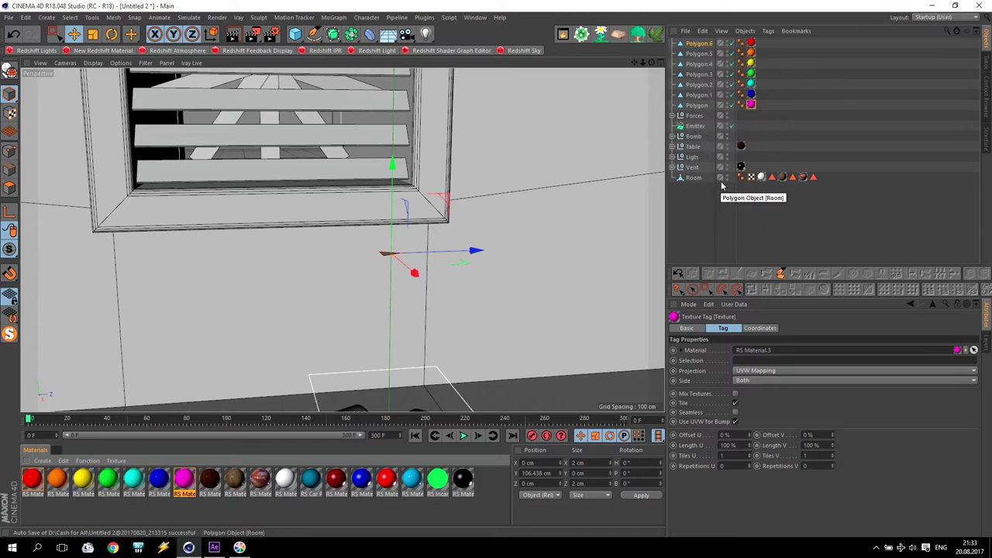
{"action": "left_click", "coordinate": [302, 17]}
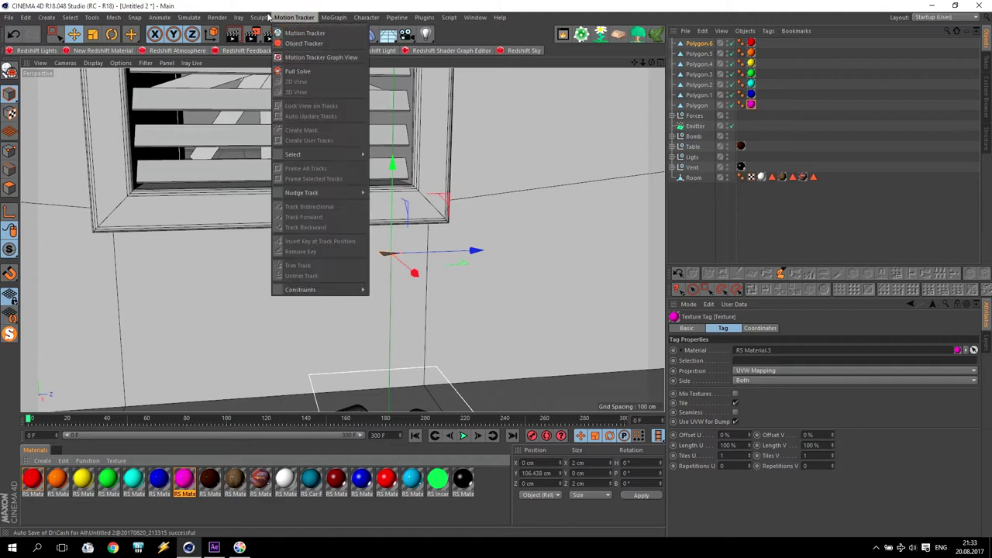
{"action": "mouse_move", "coordinate": [325, 17]}
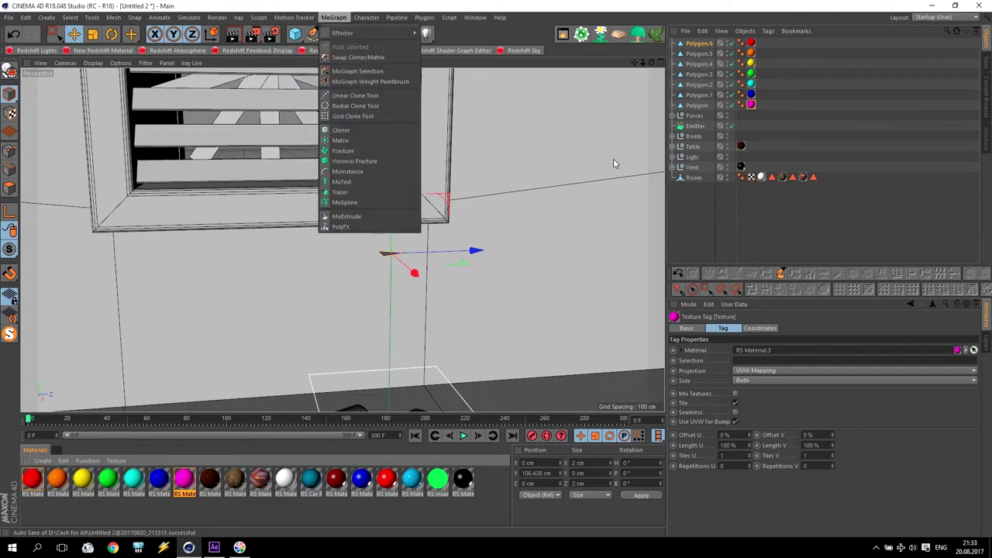
{"action": "left_click", "coordinate": [555, 8]}
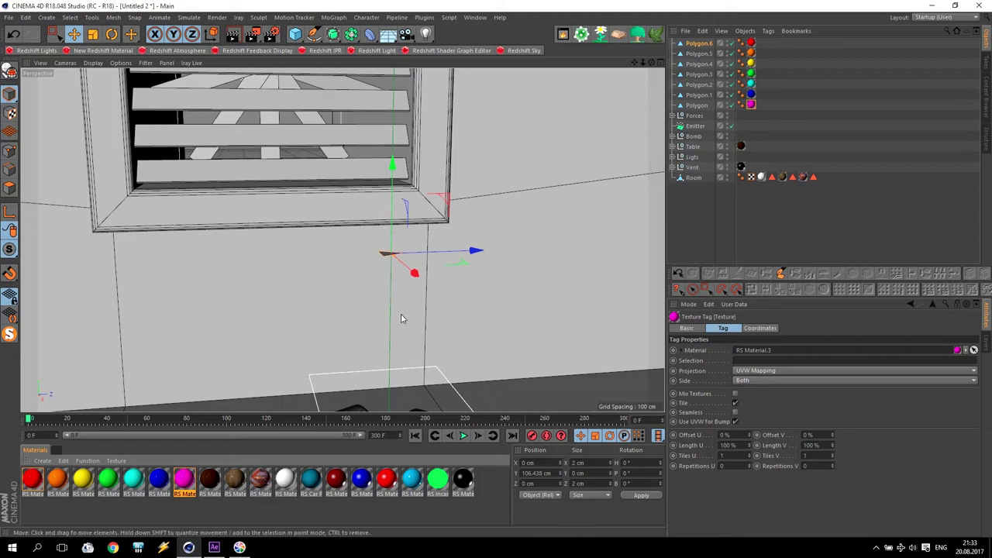
Parent all seven Polygon objects under the Emitter and enable its Show Objects option
{"action": "left_click", "coordinate": [699, 44]}
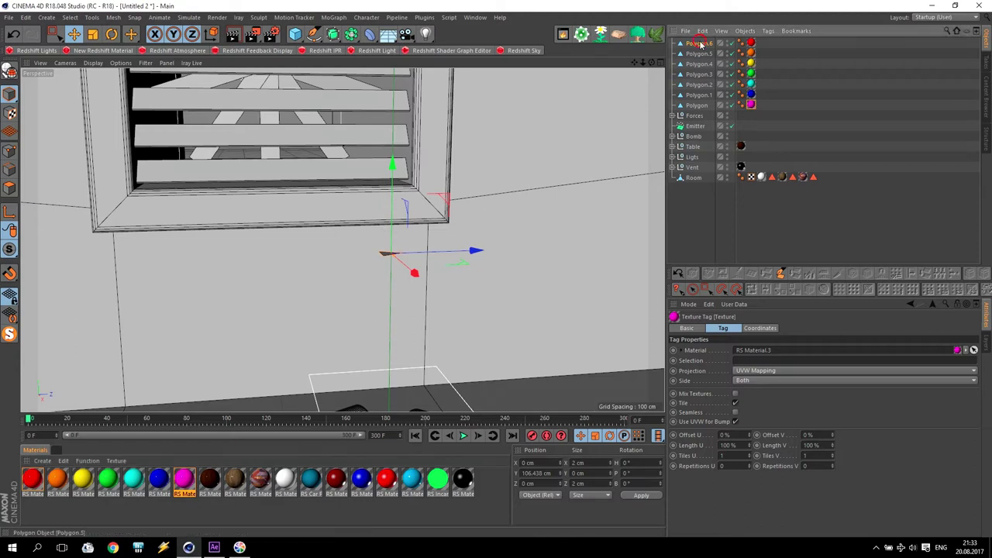
{"action": "left_click", "coordinate": [698, 104], "text": "shift"}
{"action": "left_click_drag", "start_coordinate": [706, 45], "coordinate": [702, 128]}
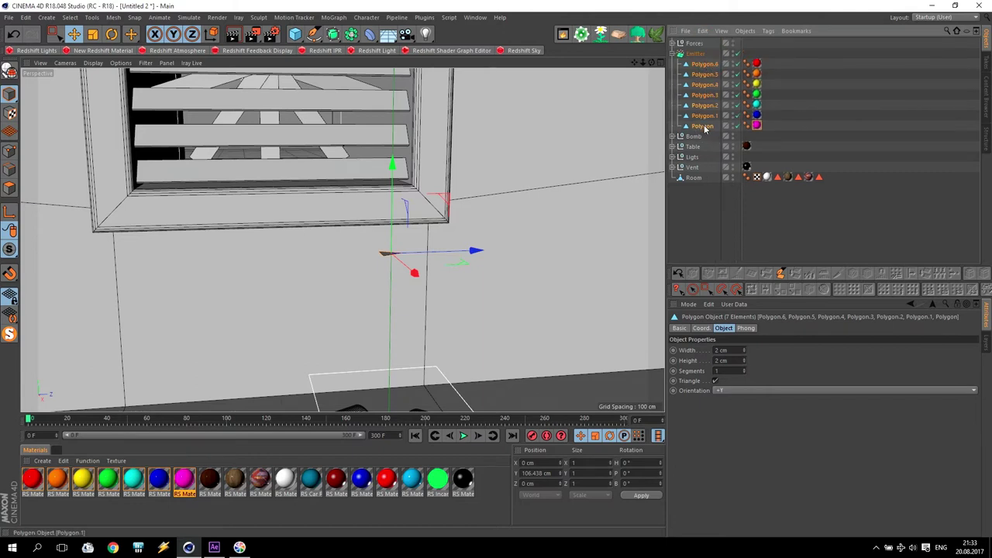
{"action": "left_click", "coordinate": [697, 54]}
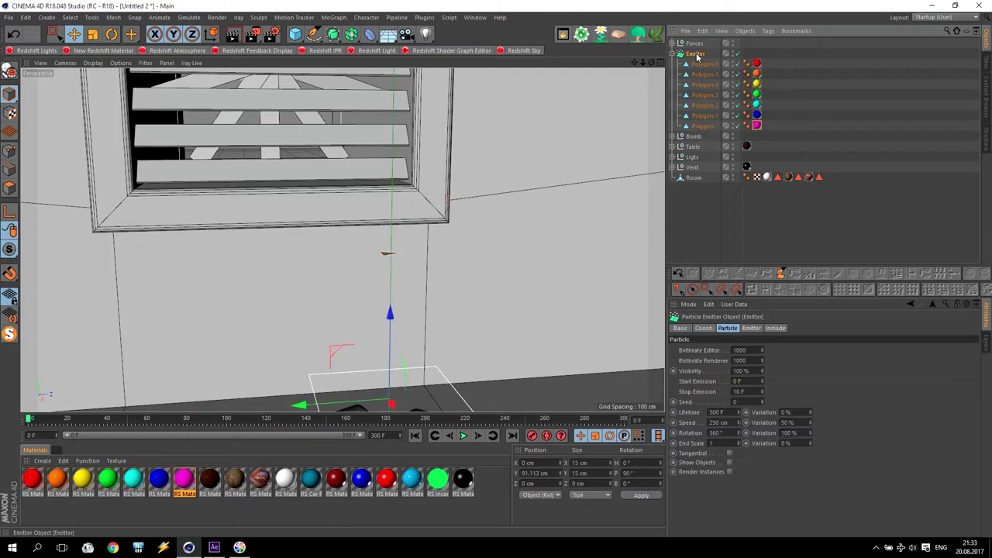
{"action": "left_click", "coordinate": [729, 463]}
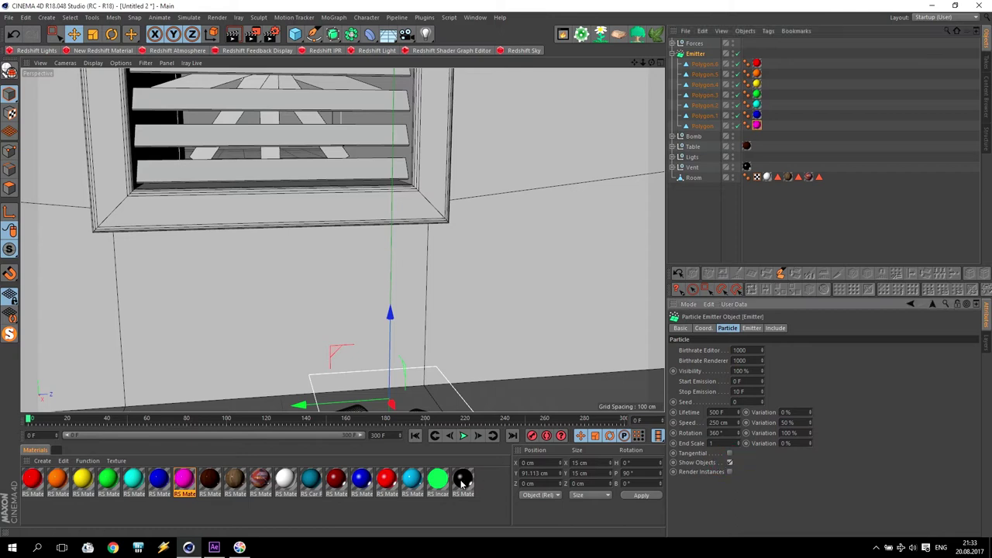
{"action": "scroll", "coordinate": [454, 332], "scroll_direction": "down", "scroll_amount": 3}
{"action": "left_click_drag", "start_coordinate": [634, 64], "coordinate": [628, 72]}
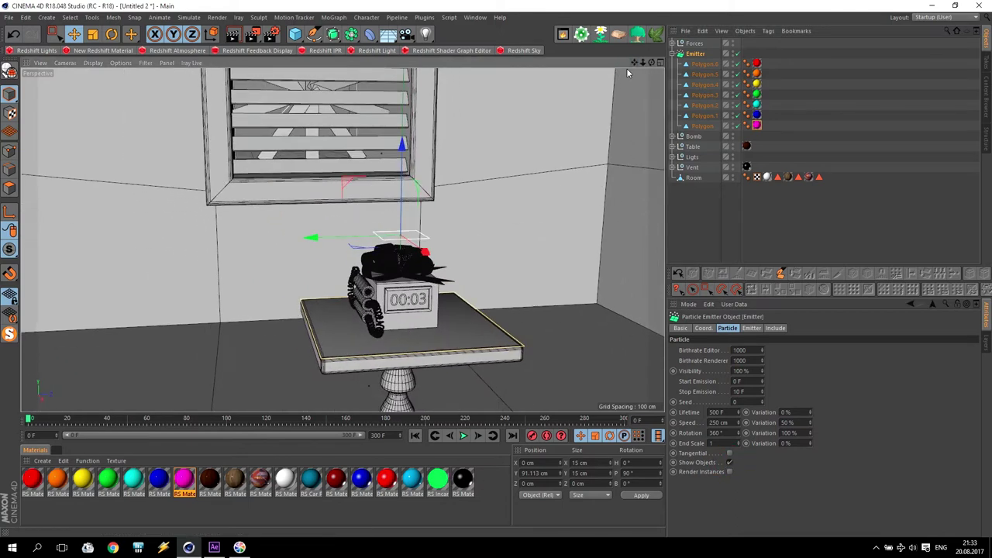
Preview the confetti emission, test-render a frame in the Picture Viewer, then close it
{"action": "left_click", "coordinate": [463, 436]}
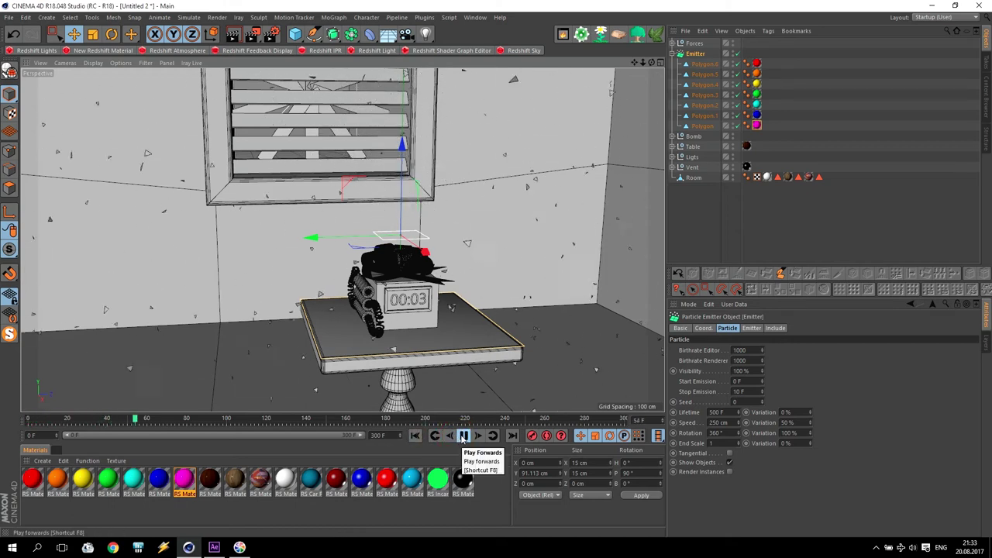
{"action": "left_click", "coordinate": [463, 436]}
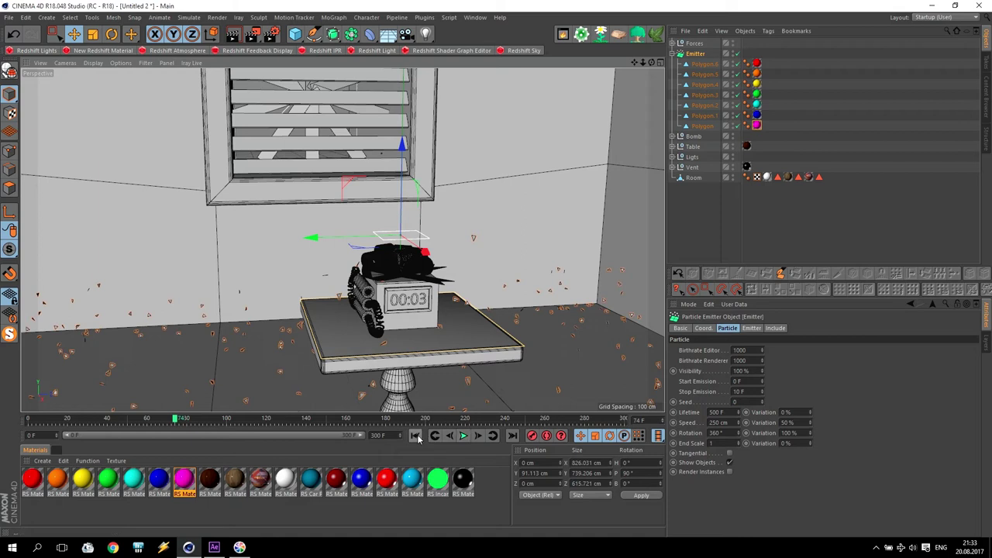
{"action": "left_click", "coordinate": [415, 436]}
{"action": "left_click", "coordinate": [463, 435]}
{"action": "left_click", "coordinate": [463, 436]}
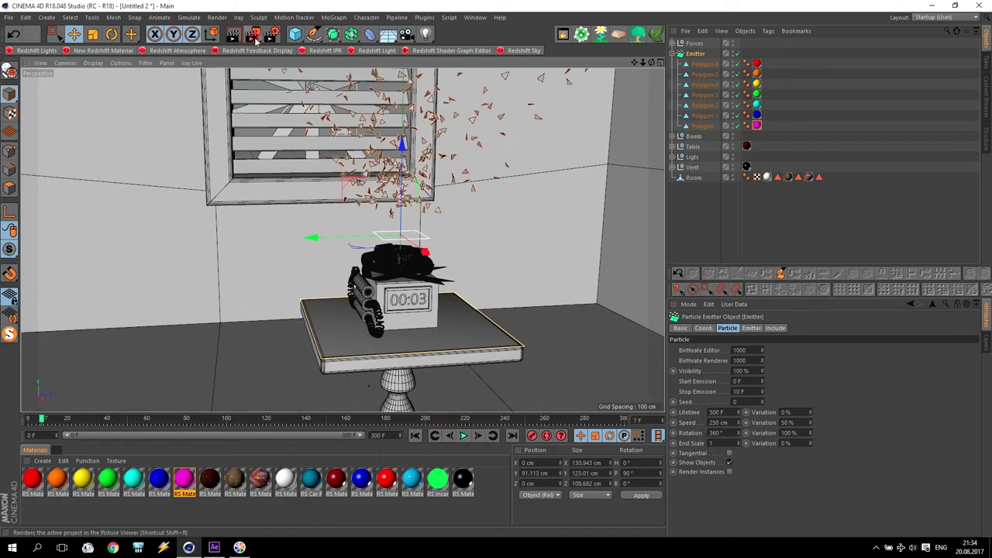
{"action": "left_click", "coordinate": [254, 36]}
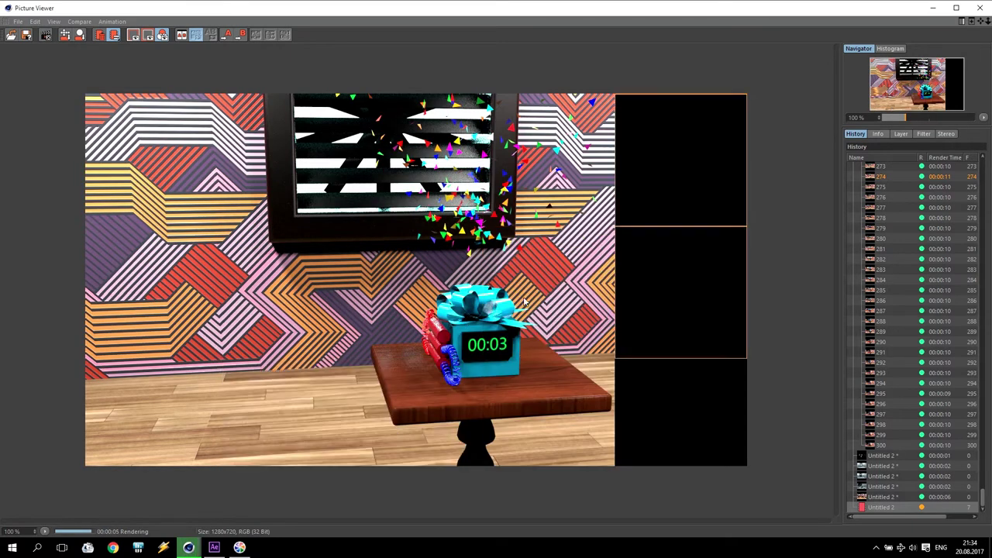
{"action": "left_click", "coordinate": [982, 9]}
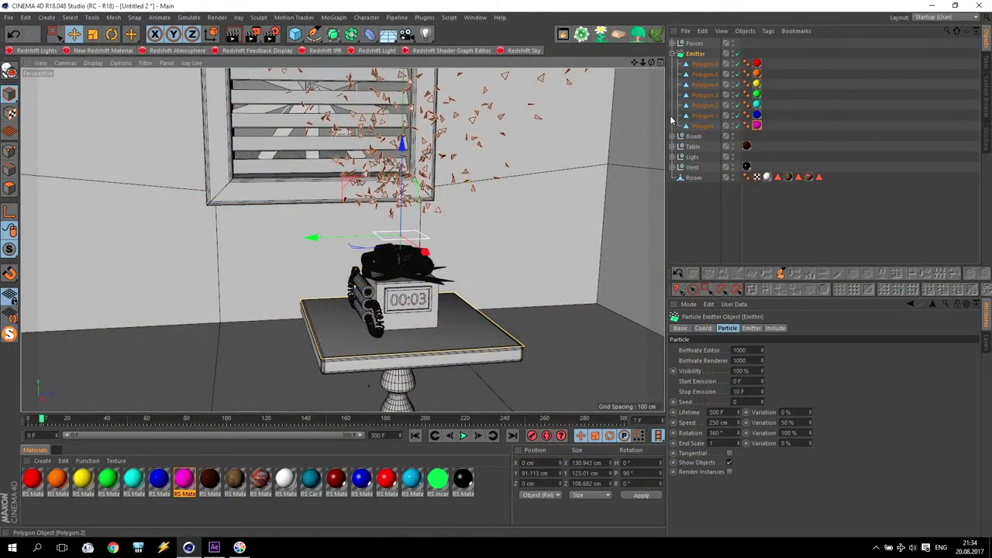
{"action": "scroll", "coordinate": [538, 198], "scroll_direction": "down", "scroll_amount": 8}
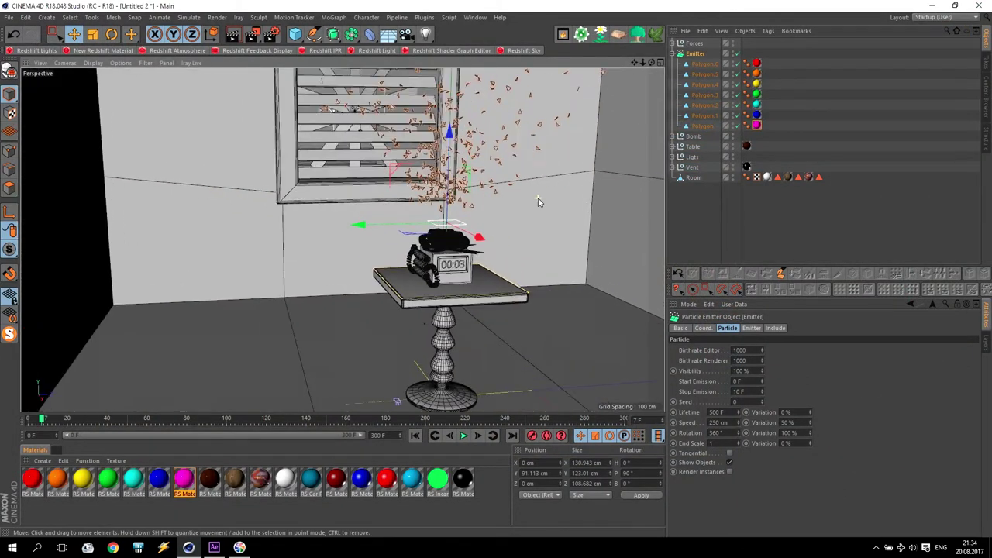
{"action": "scroll", "coordinate": [539, 202], "scroll_direction": "up", "scroll_amount": 2}
{"action": "left_click", "coordinate": [672, 53]}
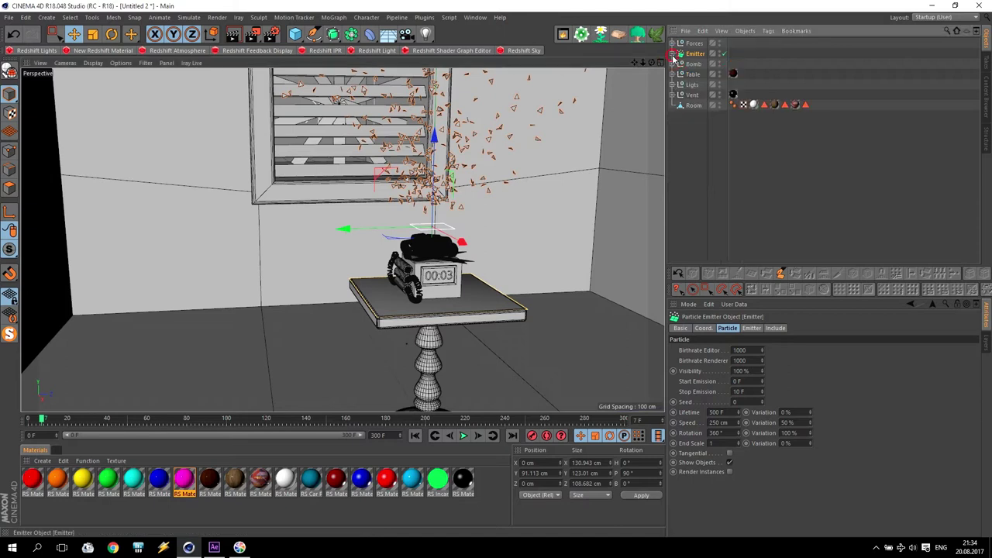
{"action": "left_click", "coordinate": [464, 439]}
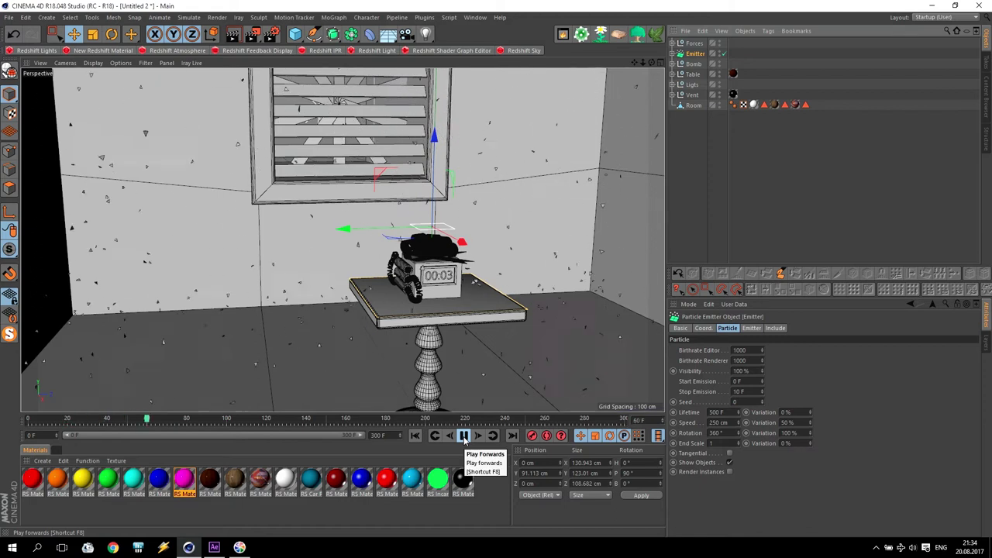
{"action": "left_click", "coordinate": [464, 436]}
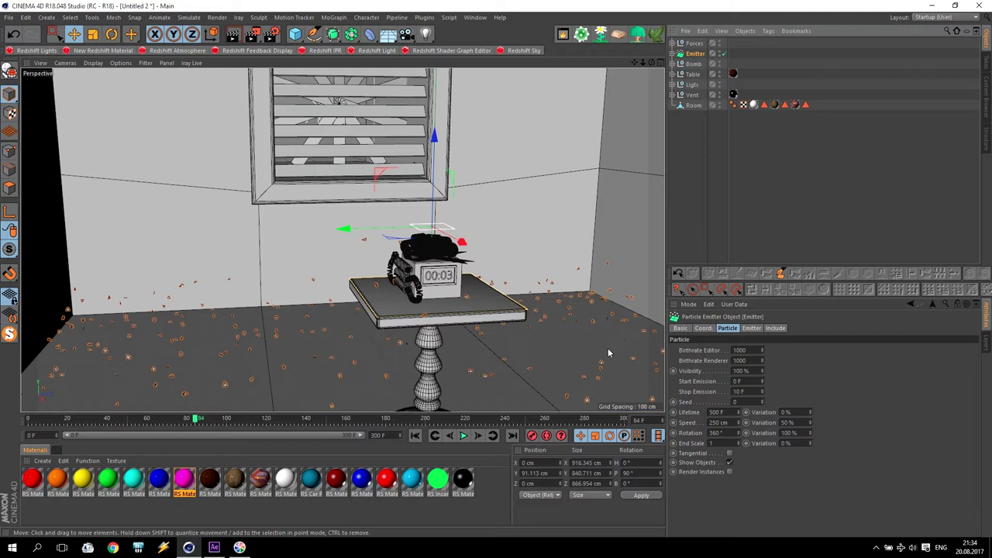
{"action": "scroll", "coordinate": [508, 332], "scroll_direction": "down", "scroll_amount": 5}
{"action": "scroll", "coordinate": [523, 321], "scroll_direction": "up", "scroll_amount": 3}
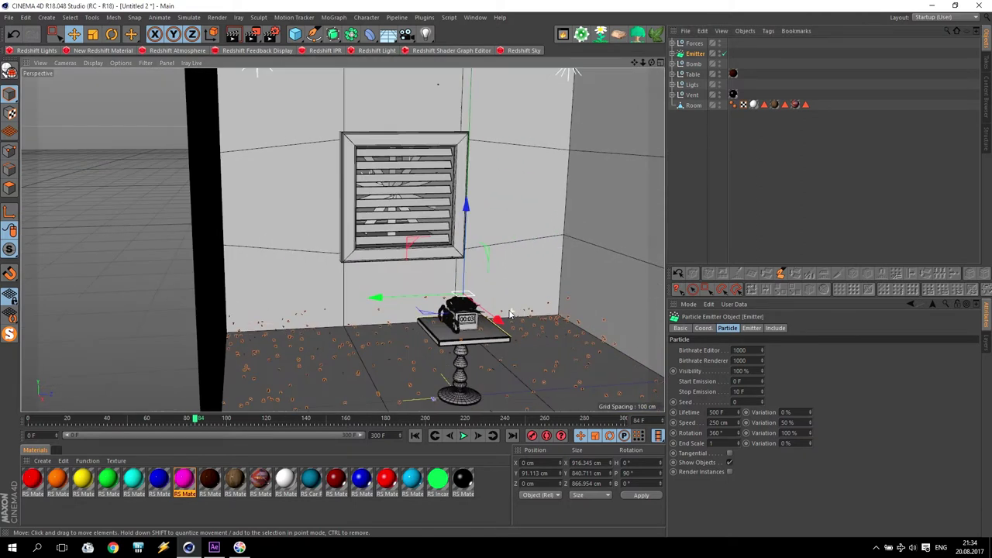
Add a Wind force from Simulate > Particles and raise it to vent height
{"action": "left_click", "coordinate": [190, 17]}
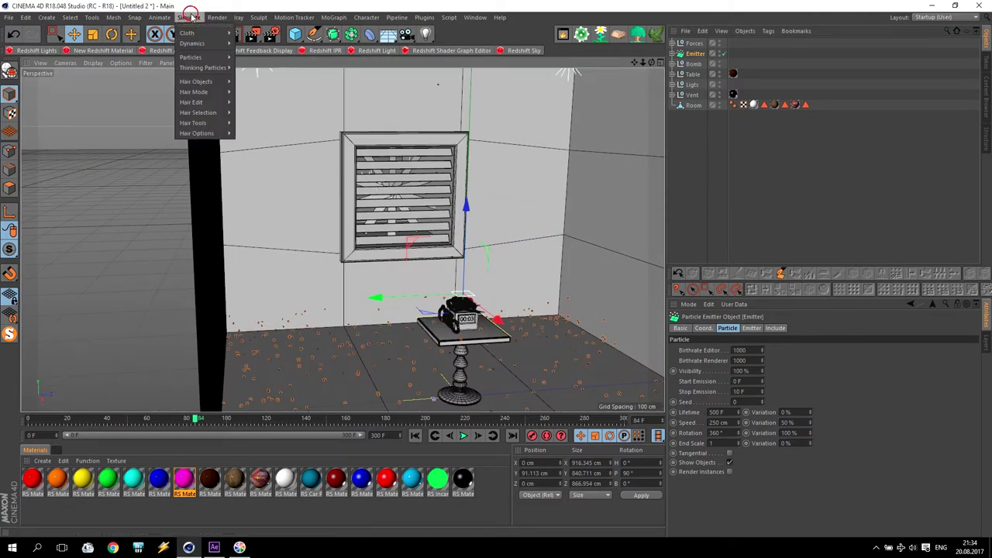
{"action": "mouse_move", "coordinate": [205, 57]}
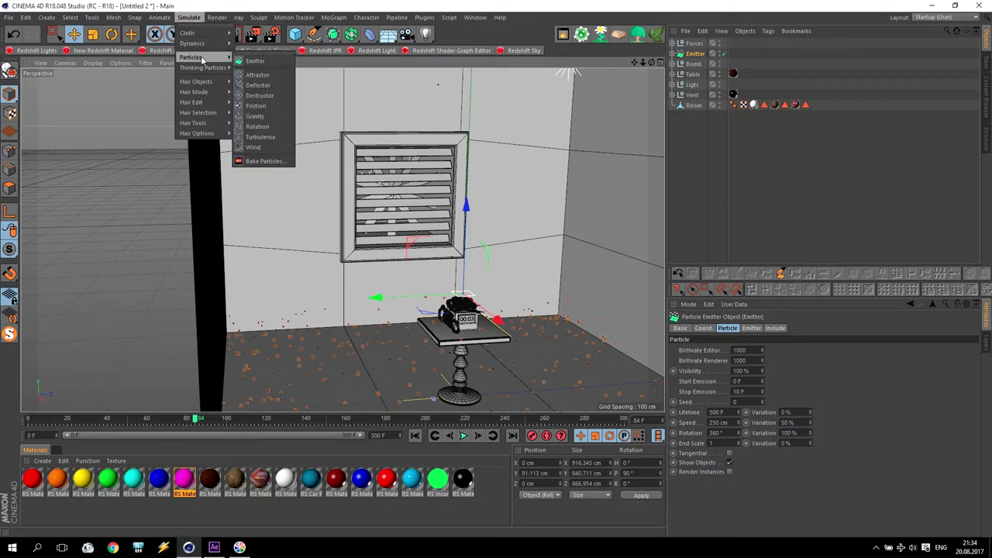
{"action": "left_click", "coordinate": [253, 147]}
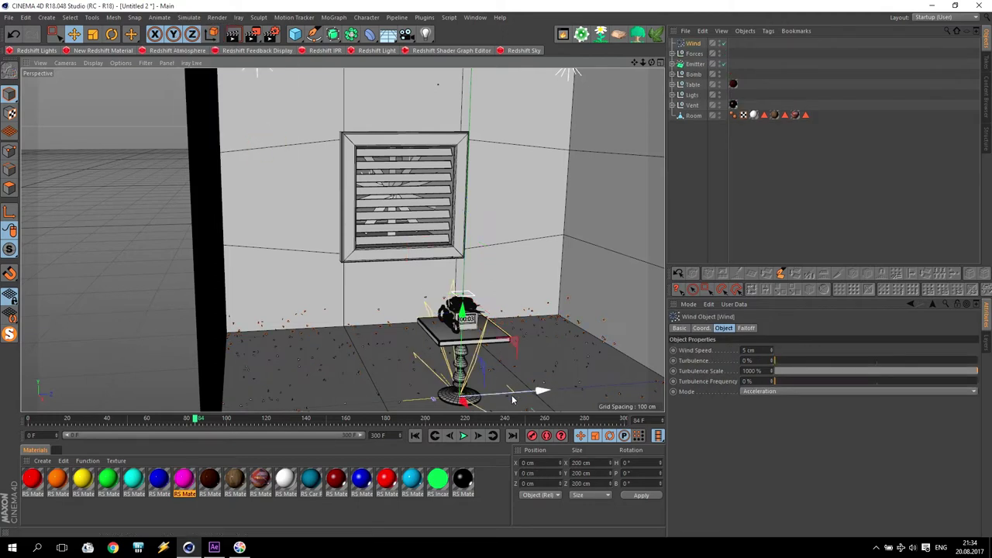
{"action": "left_click_drag", "start_coordinate": [463, 361], "coordinate": [475, 178]}
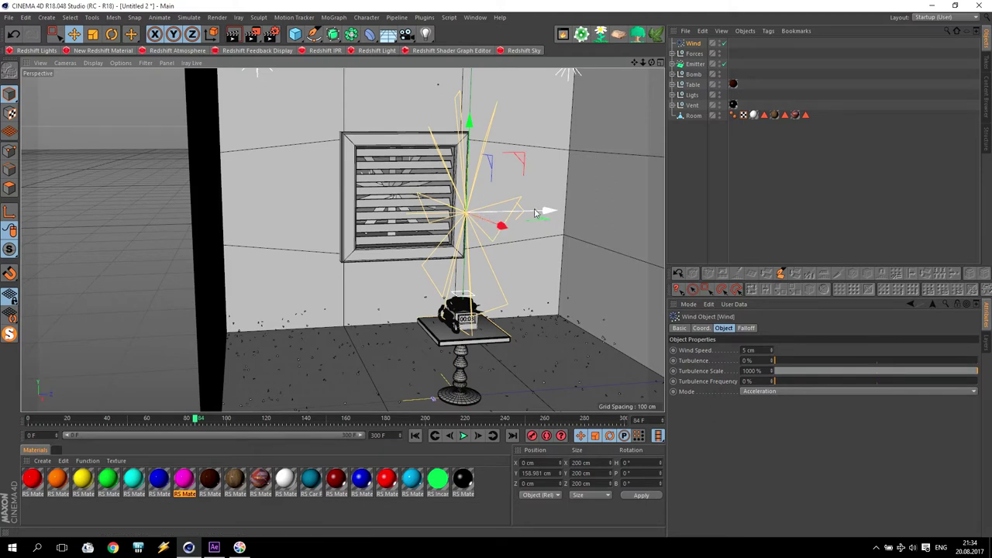
Rotate the Wind to H −90° and move it along X outside the room behind the vent
{"action": "key", "text": "r"}
{"action": "left_click_drag", "start_coordinate": [399, 210], "coordinate": [350, 198]}
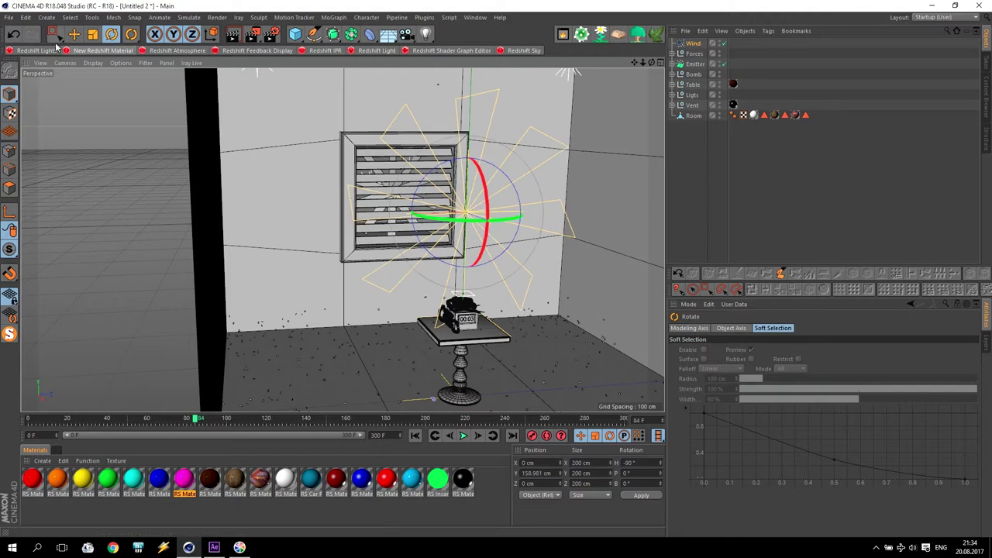
{"action": "left_click", "coordinate": [74, 33]}
{"action": "left_click_drag", "start_coordinate": [501, 224], "coordinate": [544, 250]}
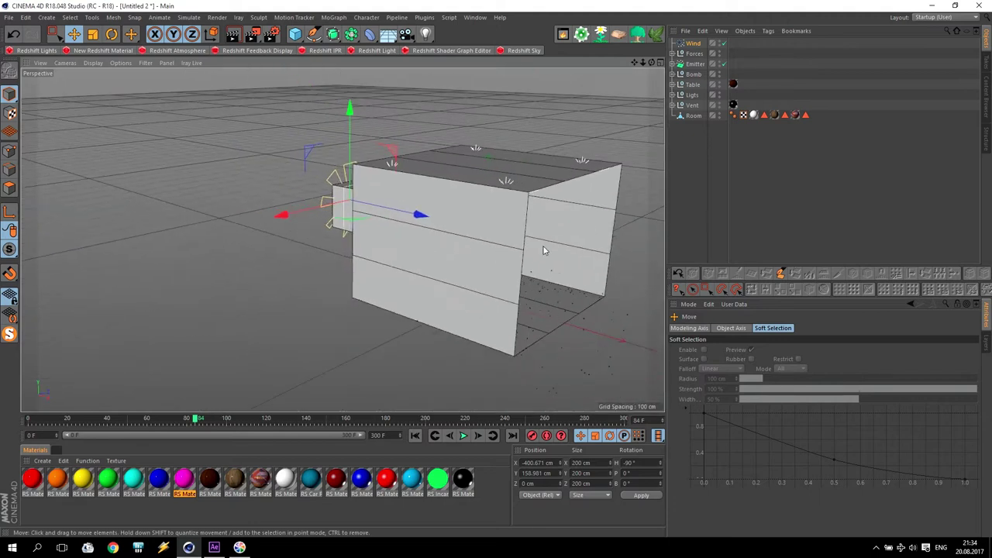
{"action": "scroll", "coordinate": [588, 246], "scroll_direction": "up", "scroll_amount": 1}
{"action": "left_click_drag", "start_coordinate": [383, 203], "coordinate": [335, 204]}
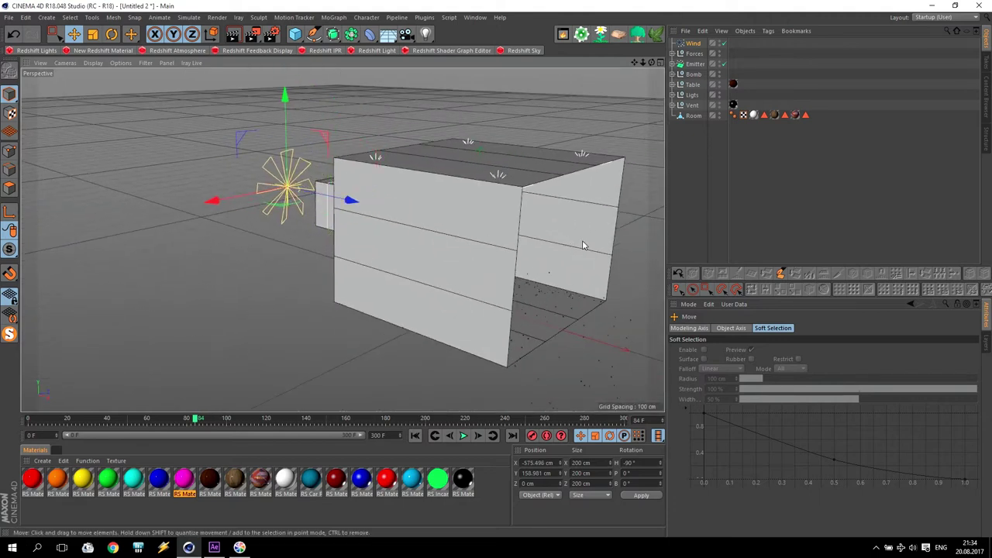
{"action": "scroll", "coordinate": [583, 247], "scroll_direction": "up", "scroll_amount": 2}
{"action": "scroll", "coordinate": [585, 246], "scroll_direction": "up", "scroll_amount": 2}
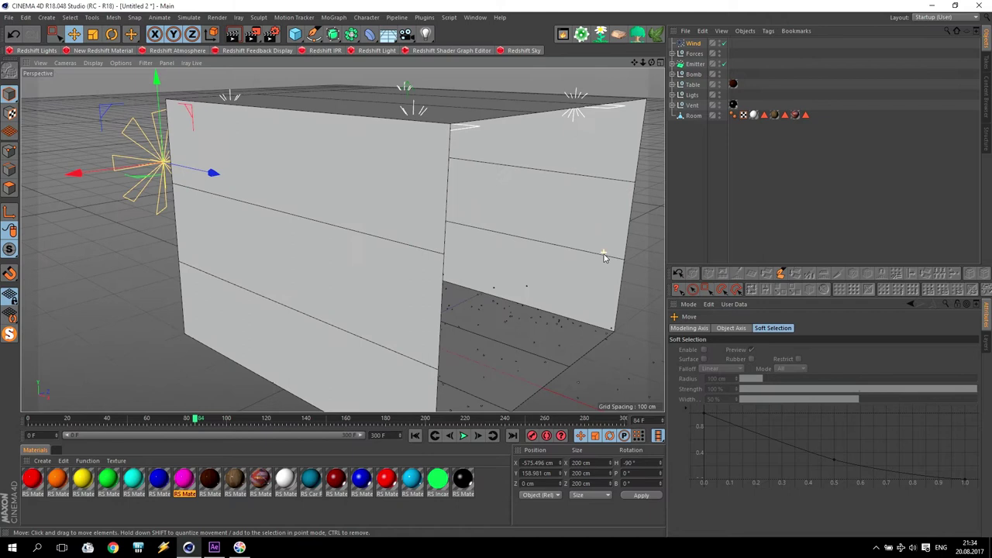
Switch the Emitter's Include tab mode to Include
{"action": "left_click", "coordinate": [696, 65]}
{"action": "left_click", "coordinate": [775, 328]}
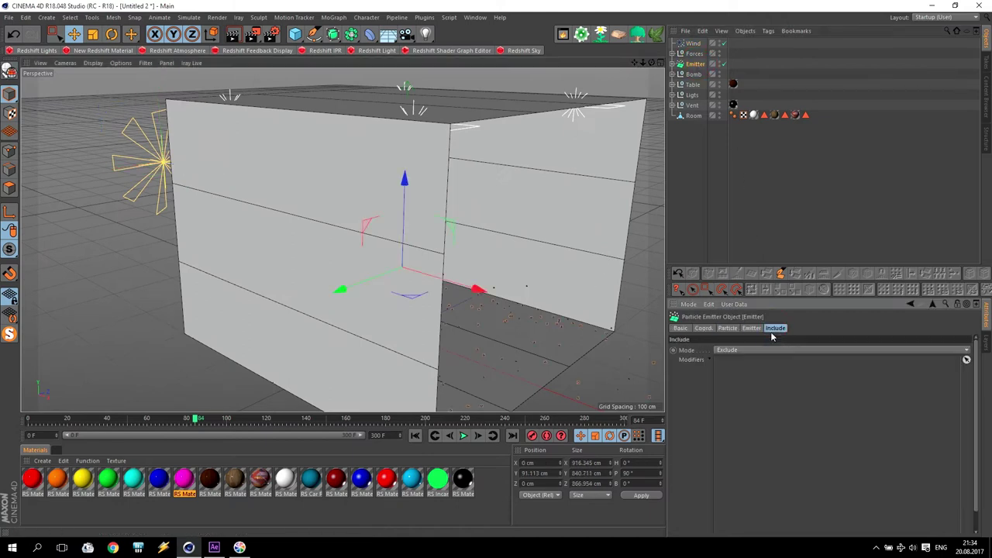
{"action": "left_click", "coordinate": [673, 53]}
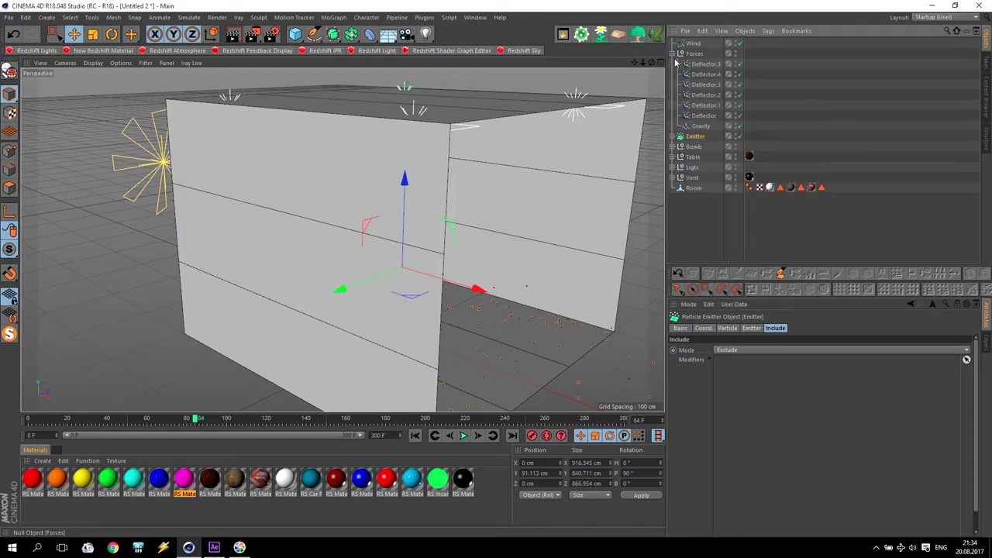
{"action": "left_click", "coordinate": [726, 352]}
{"action": "left_click", "coordinate": [729, 361]}
Add Deflector.1–.5, Gravity and Wind to the Emitter's modifiers, placing Wind inside the Forces group
{"action": "left_click_drag", "start_coordinate": [707, 64], "coordinate": [732, 361]}
{"action": "left_click_drag", "start_coordinate": [748, 493], "coordinate": [747, 488]}
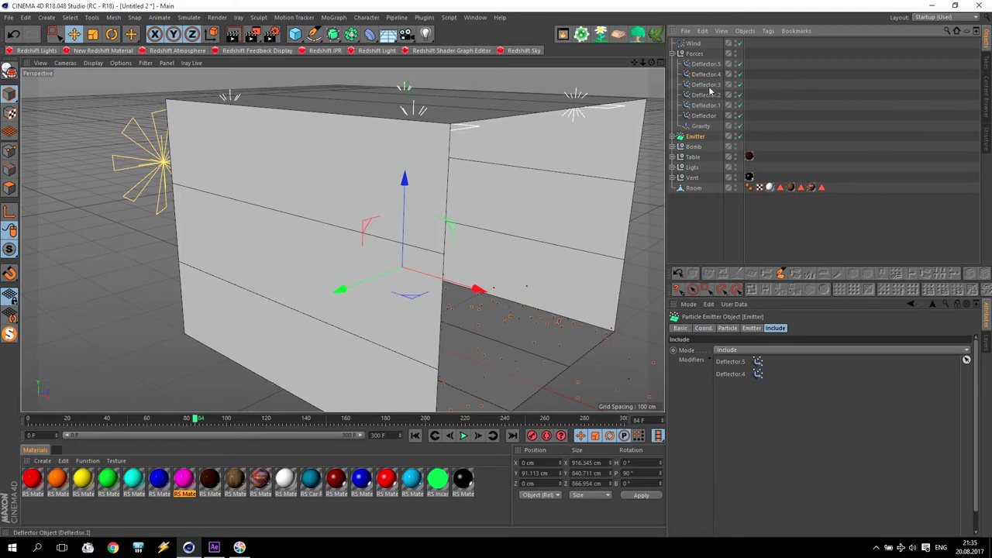
{"action": "left_click_drag", "start_coordinate": [763, 440], "coordinate": [764, 440]}
{"action": "left_click_drag", "start_coordinate": [706, 95], "coordinate": [764, 446]}
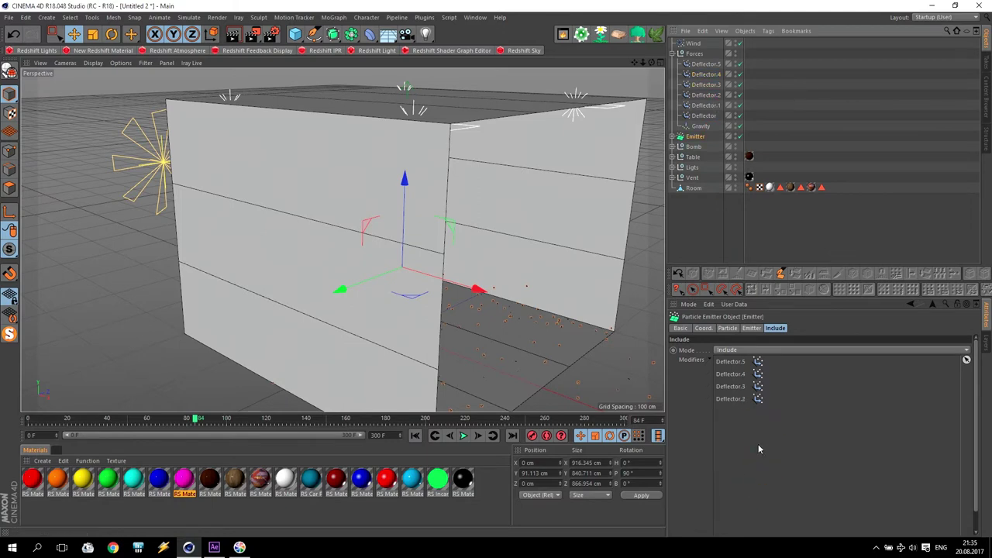
{"action": "left_click_drag", "start_coordinate": [712, 106], "coordinate": [759, 389]}
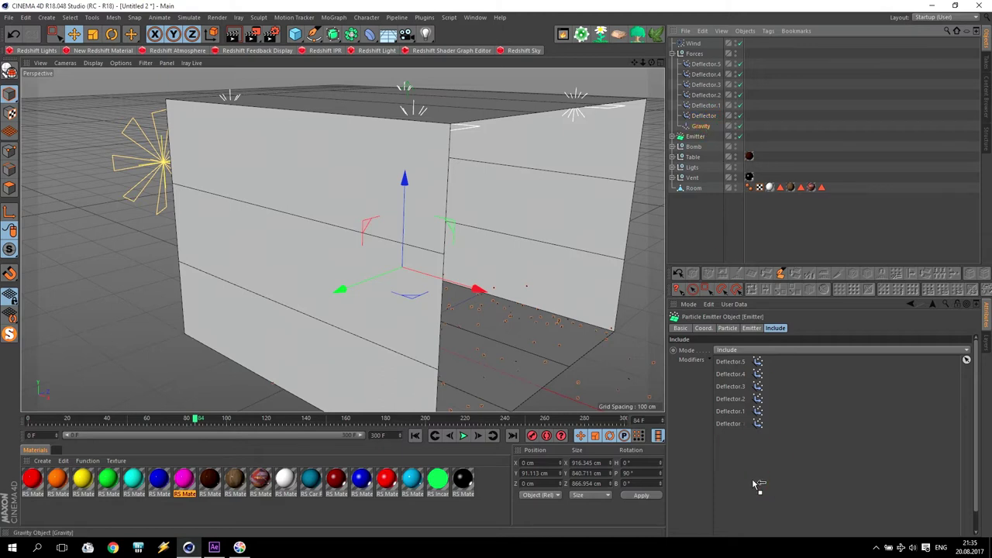
{"action": "left_click_drag", "start_coordinate": [758, 485], "coordinate": [758, 484]}
{"action": "left_click_drag", "start_coordinate": [804, 434], "coordinate": [802, 470]}
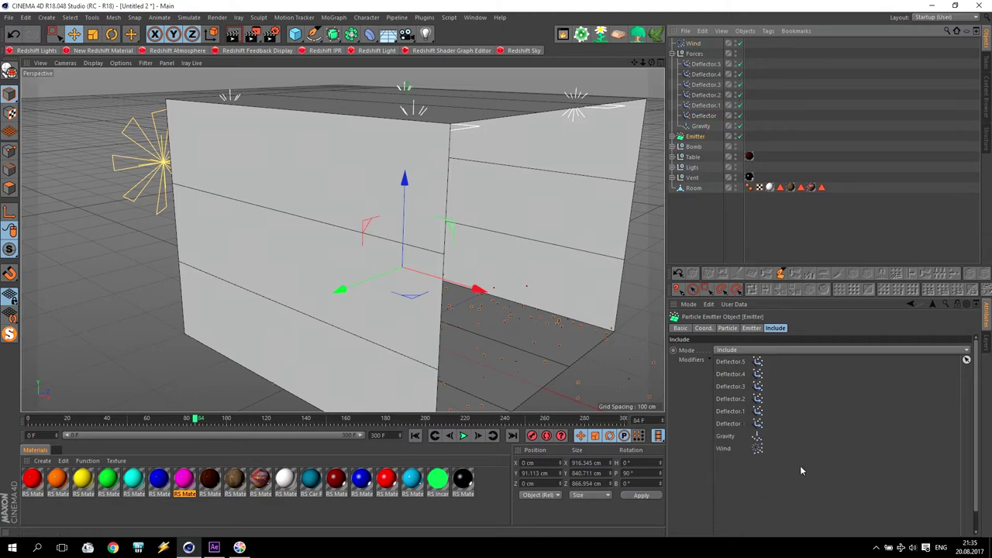
{"action": "left_click_drag", "start_coordinate": [700, 62], "coordinate": [700, 61]}
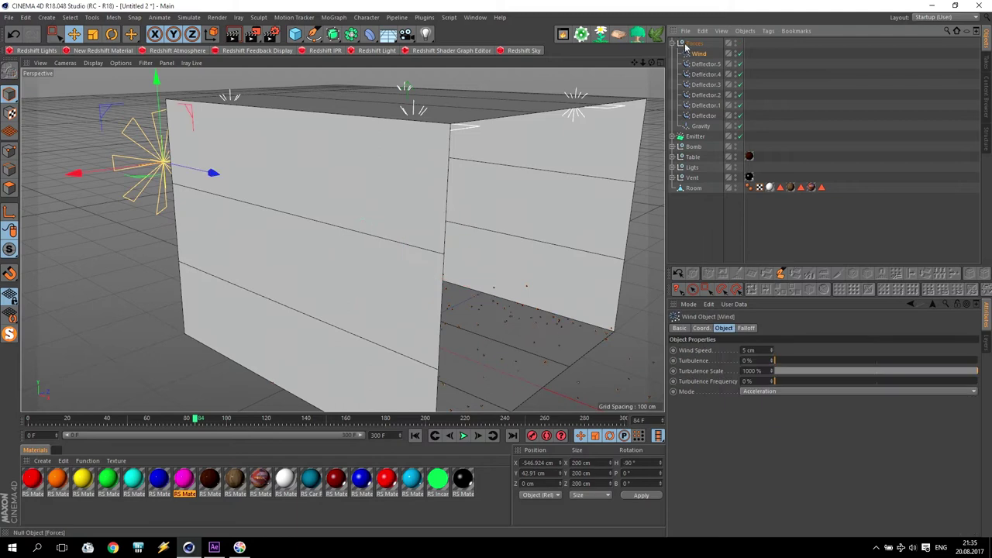
{"action": "left_click", "coordinate": [673, 44]}
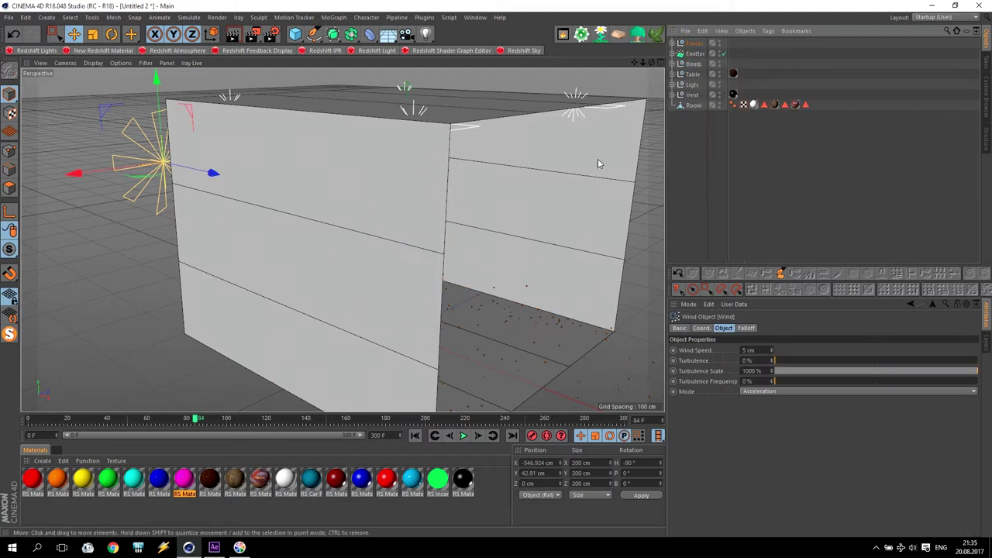
Preview the particle animation across the whole room, then return to frame 0
{"action": "left_click", "coordinate": [415, 435]}
{"action": "left_click", "coordinate": [462, 435]}
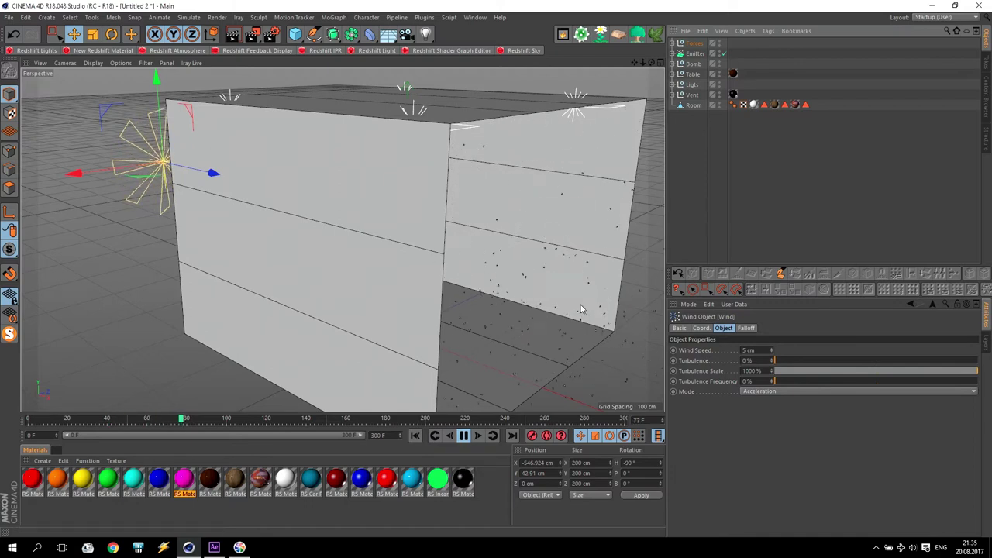
{"action": "left_click_drag", "start_coordinate": [338, 153], "coordinate": [551, 346], "text": "alt"}
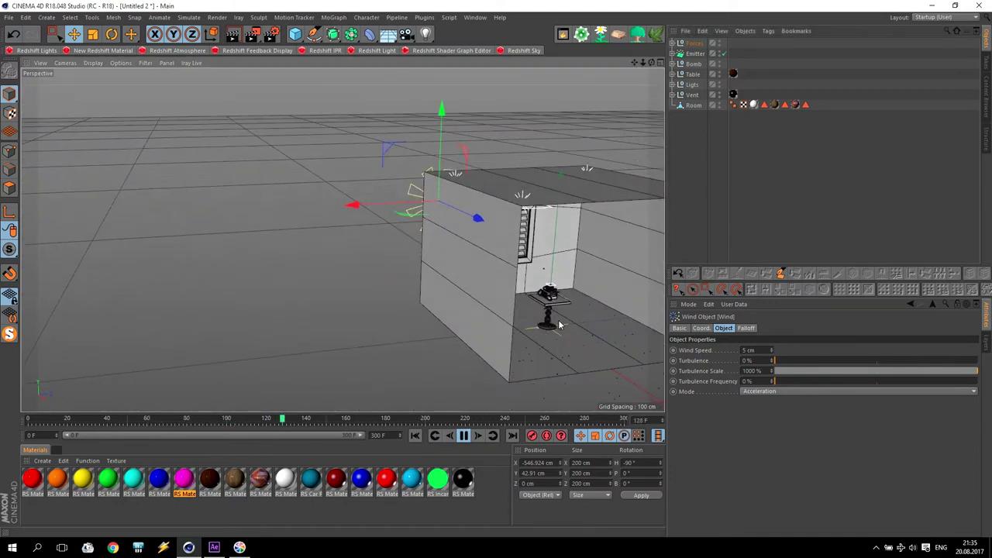
{"action": "left_click", "coordinate": [464, 436]}
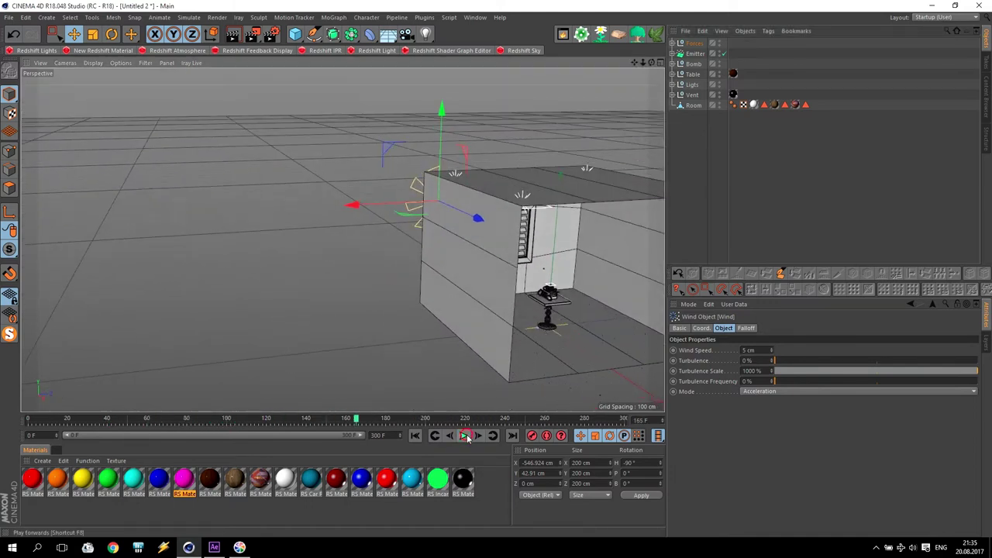
{"action": "left_click", "coordinate": [415, 436]}
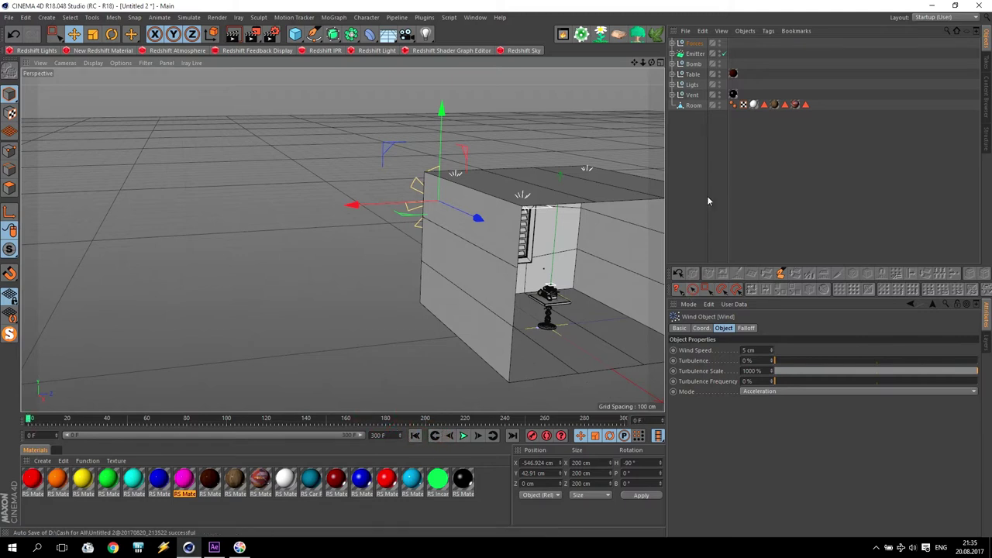
Set the Wind force's Wind Speed to 0 cm
{"action": "left_click", "coordinate": [672, 44]}
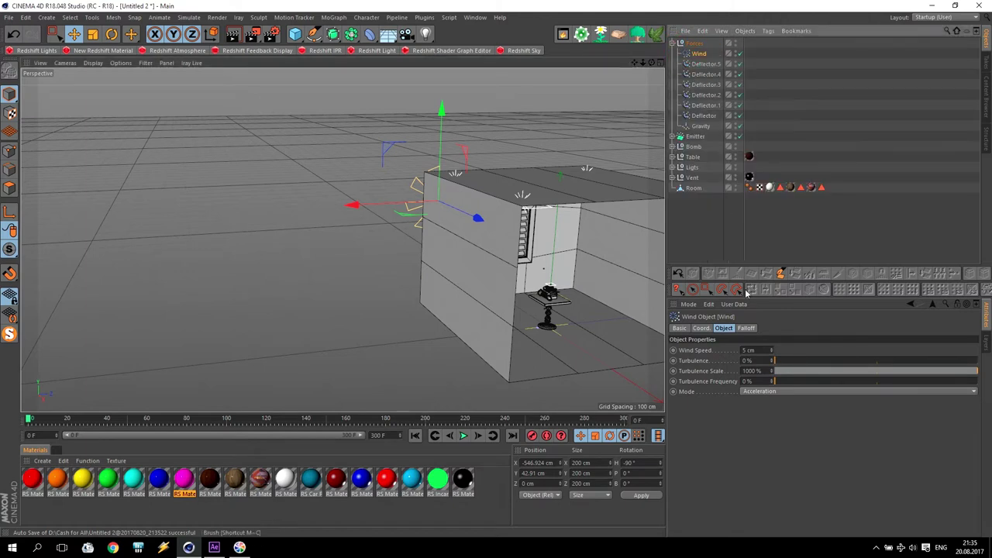
{"action": "left_click", "coordinate": [697, 347]}
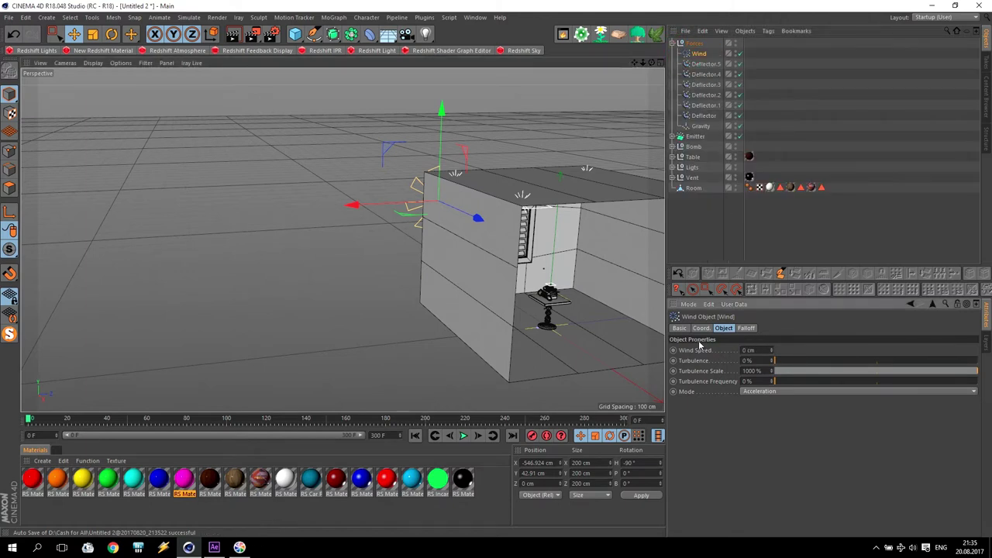
{"action": "scroll", "coordinate": [580, 314], "scroll_direction": "up", "scroll_amount": 3}
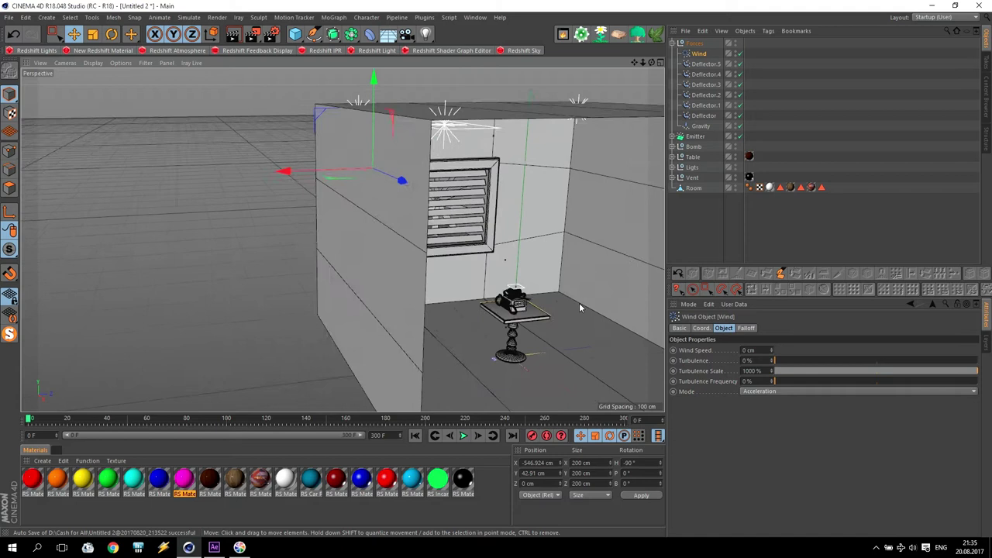
{"action": "scroll", "coordinate": [580, 309], "scroll_direction": "up", "scroll_amount": 4}
Give the Emitter a 2000 editor and renderer birthrate, preview around frame 165, and return to frame 0
{"action": "left_click", "coordinate": [694, 138]}
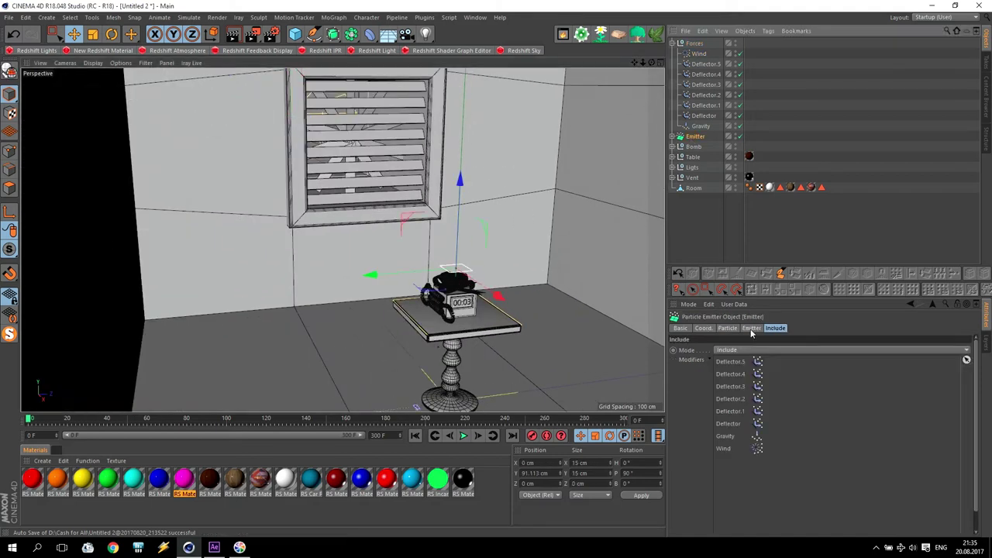
{"action": "left_click", "coordinate": [727, 329]}
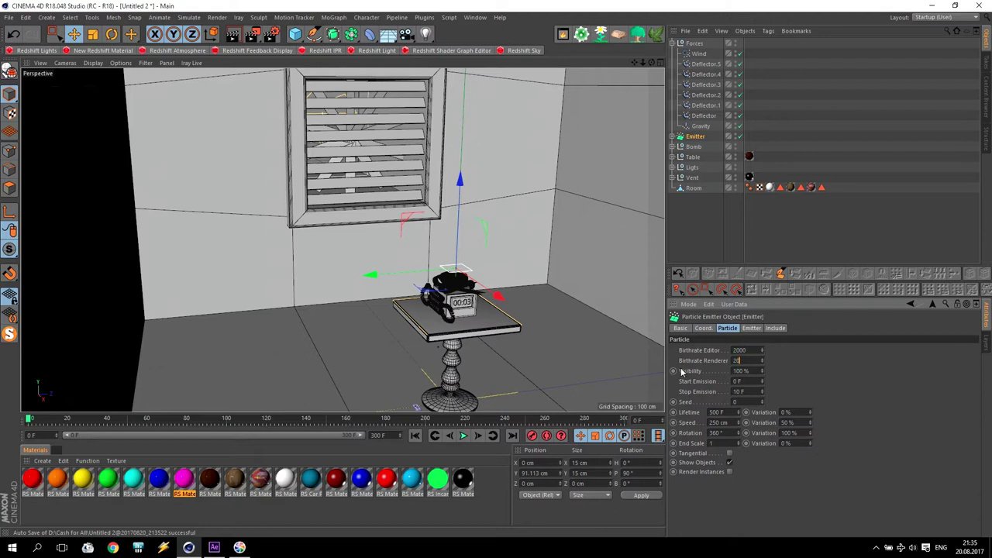
{"action": "left_click", "coordinate": [464, 436]}
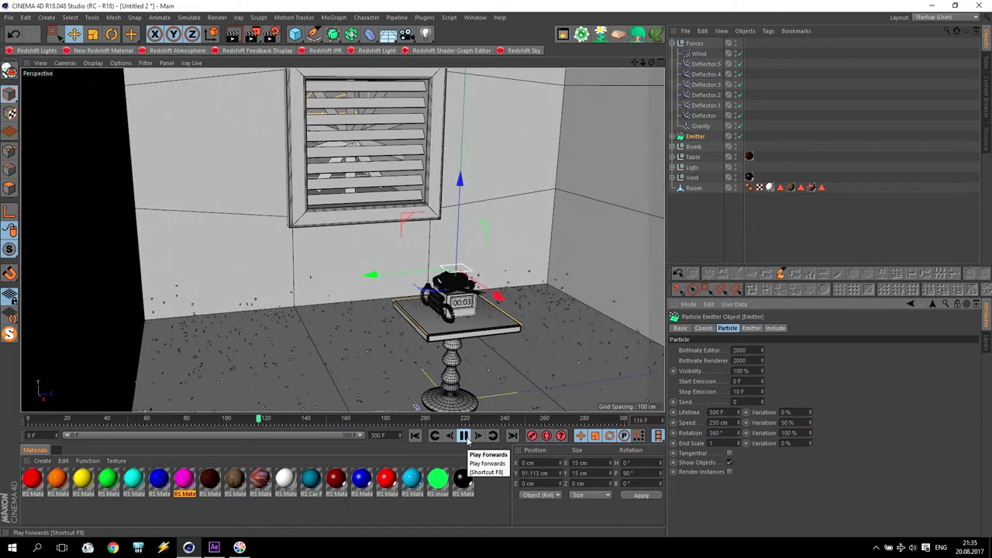
{"action": "left_click", "coordinate": [464, 437]}
{"action": "left_click", "coordinate": [465, 437]}
{"action": "left_click", "coordinate": [466, 437]}
{"action": "left_click_drag", "start_coordinate": [324, 421], "coordinate": [347, 425]}
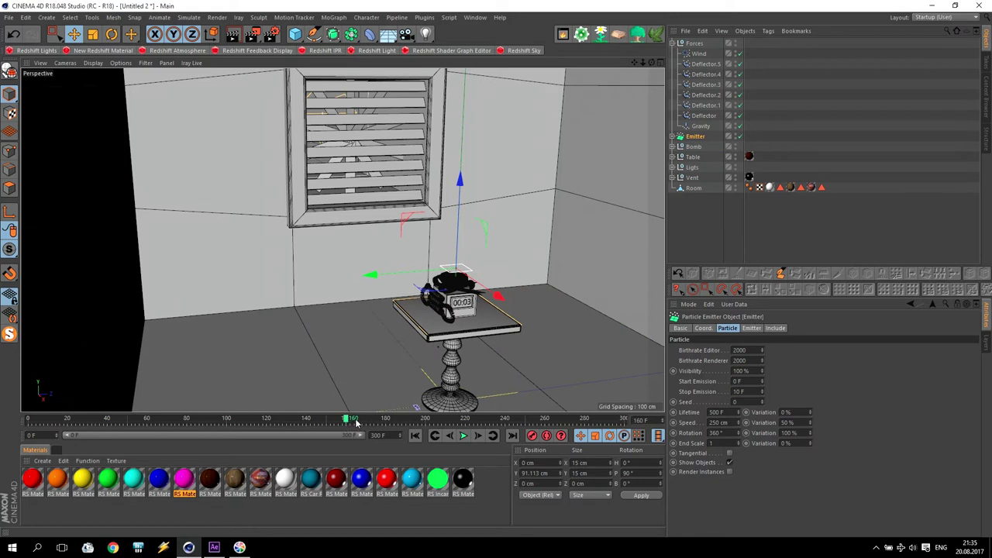
{"action": "left_click", "coordinate": [415, 436]}
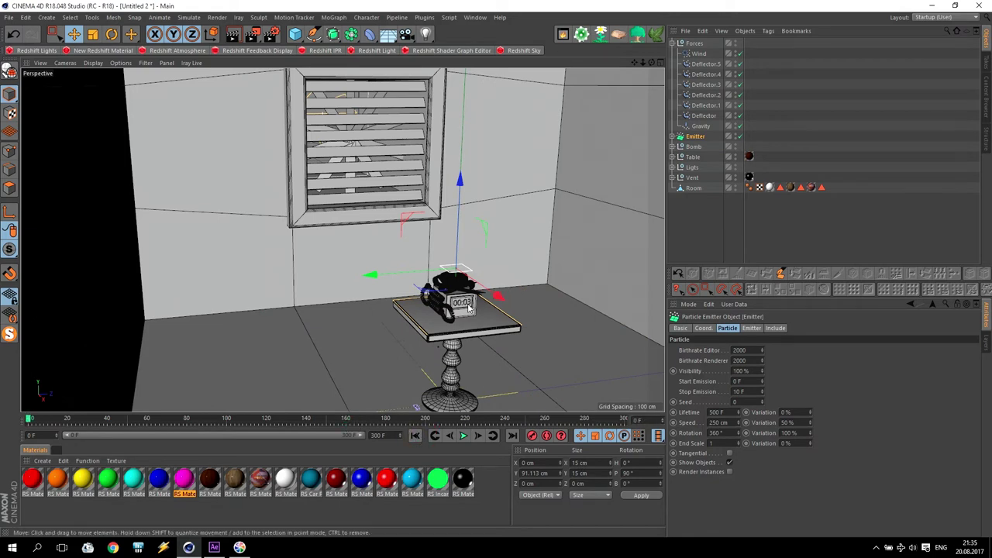
{"action": "scroll", "coordinate": [468, 308], "scroll_direction": "up", "scroll_amount": 6}
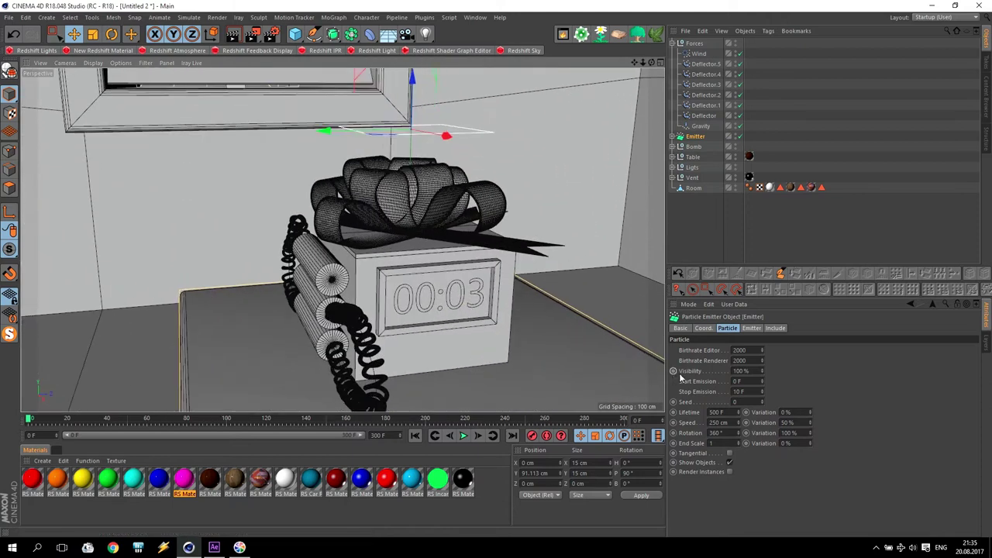
Review the Output page of the render settings, then close them
{"action": "left_click", "coordinate": [271, 34]}
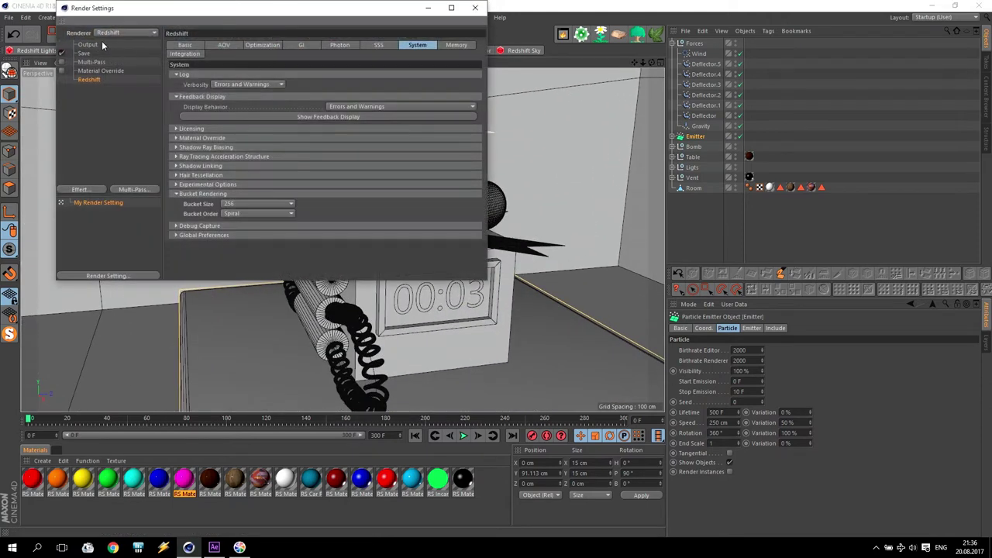
{"action": "left_click", "coordinate": [89, 45]}
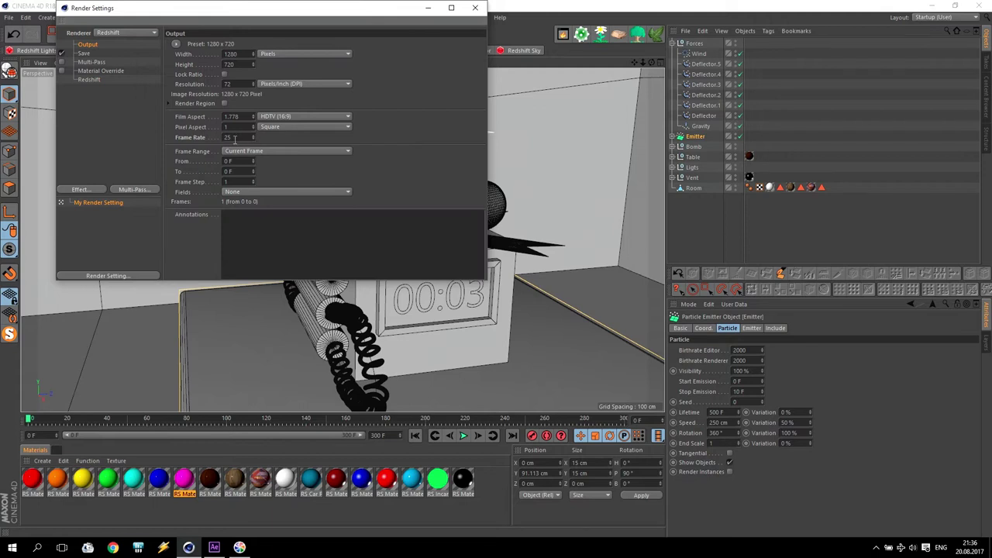
{"action": "left_click", "coordinate": [476, 8]}
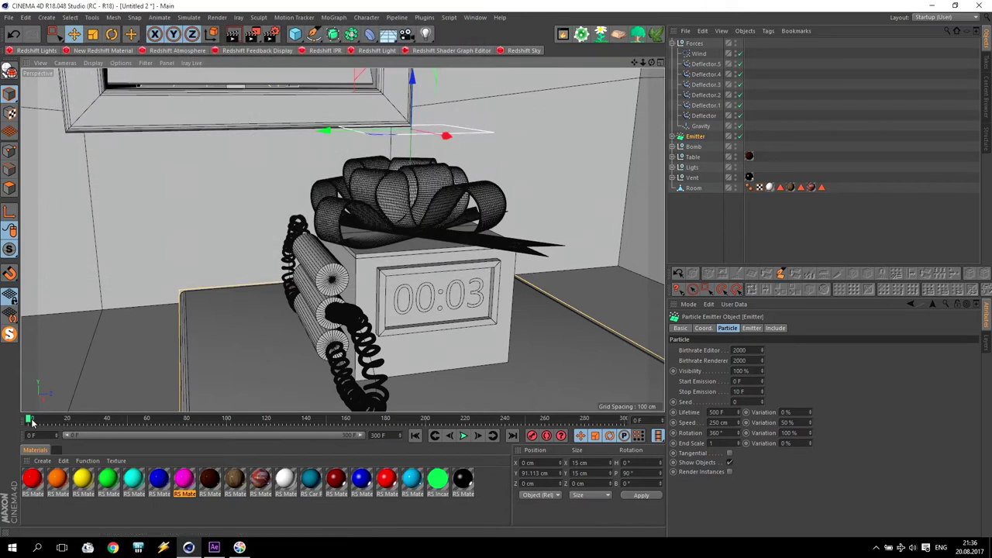
Keyframe the Bomb's countdown Text at 00:03 on frame 0
{"action": "left_click", "coordinate": [674, 147]}
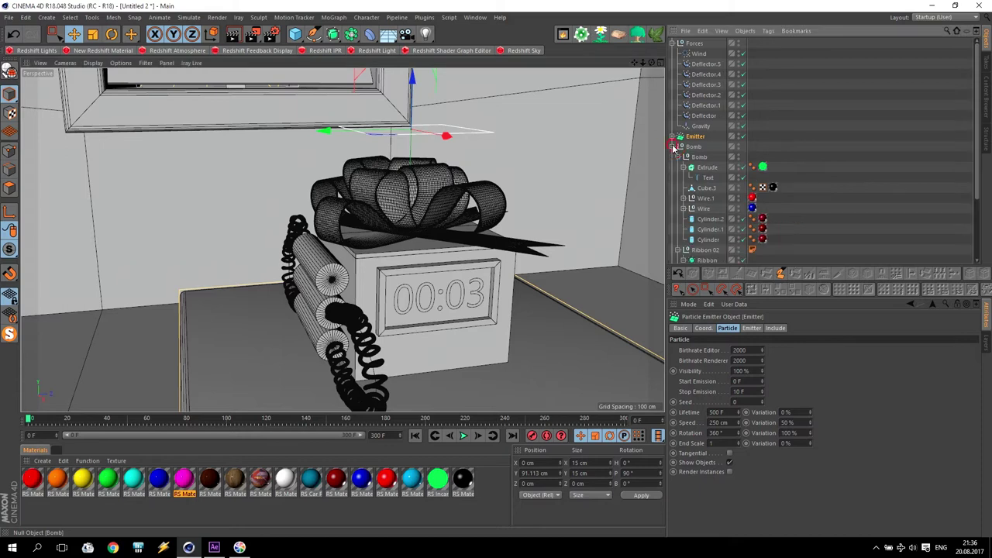
{"action": "left_click", "coordinate": [712, 177]}
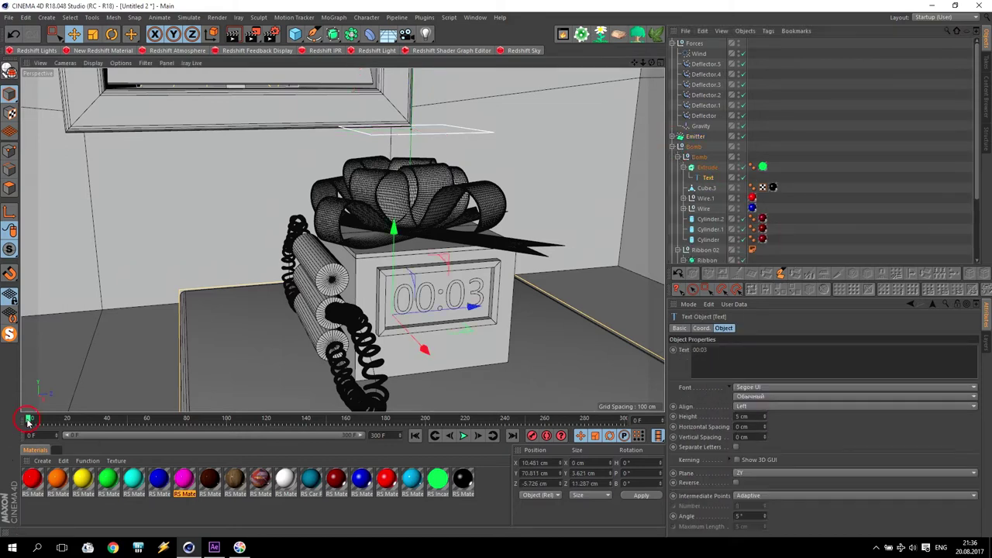
{"action": "mouse_move", "coordinate": [28, 422]}
{"action": "left_mouse_down"}
{"action": "mouse_move", "coordinate": [87, 423]}
{"action": "mouse_move", "coordinate": [28, 423]}
{"action": "left_mouse_up"}
{"action": "left_click", "coordinate": [674, 351]}
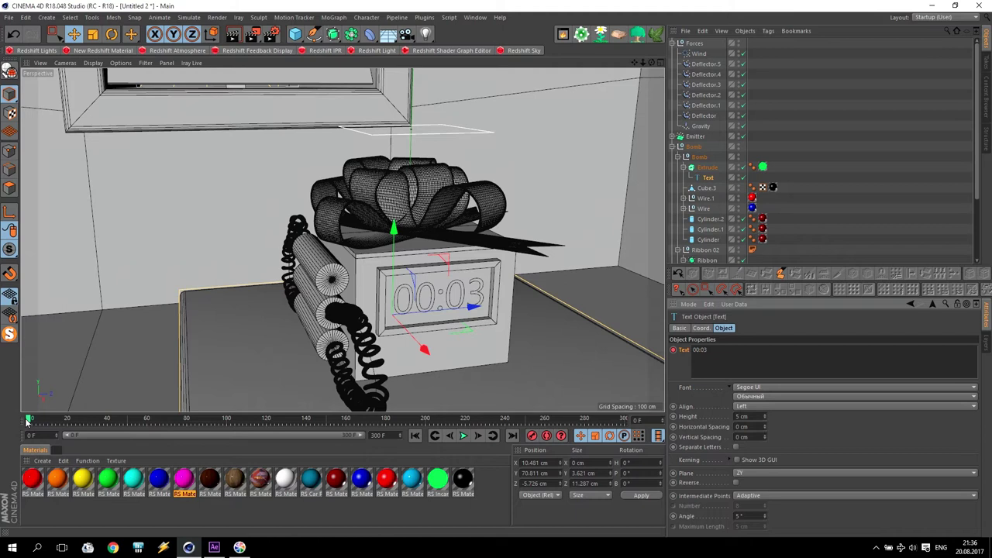
Keyframe the countdown text as 00:02, 00:01 and 00:00 at frames 25, 50 and 75
{"action": "left_click_drag", "start_coordinate": [27, 423], "coordinate": [76, 421]}
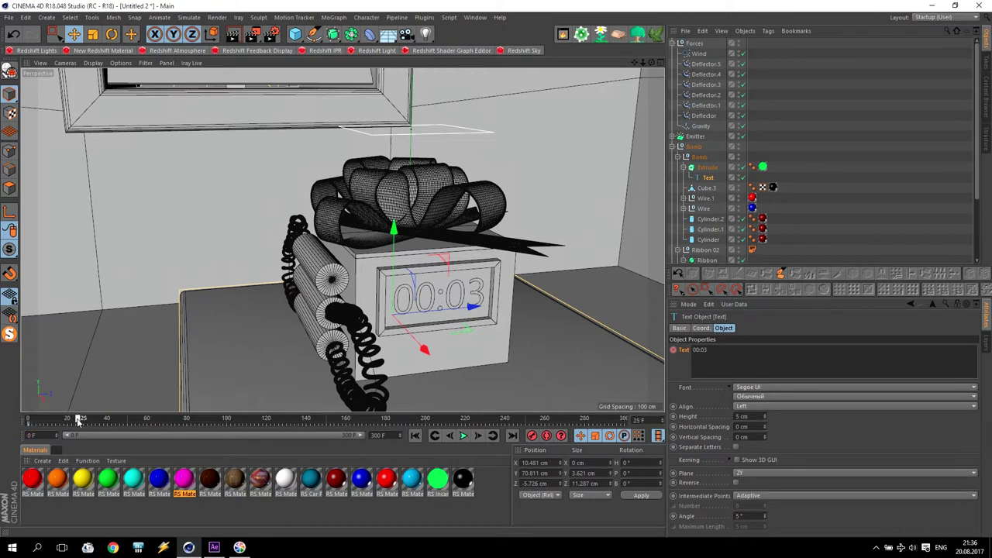
{"action": "left_click", "coordinate": [707, 351]}
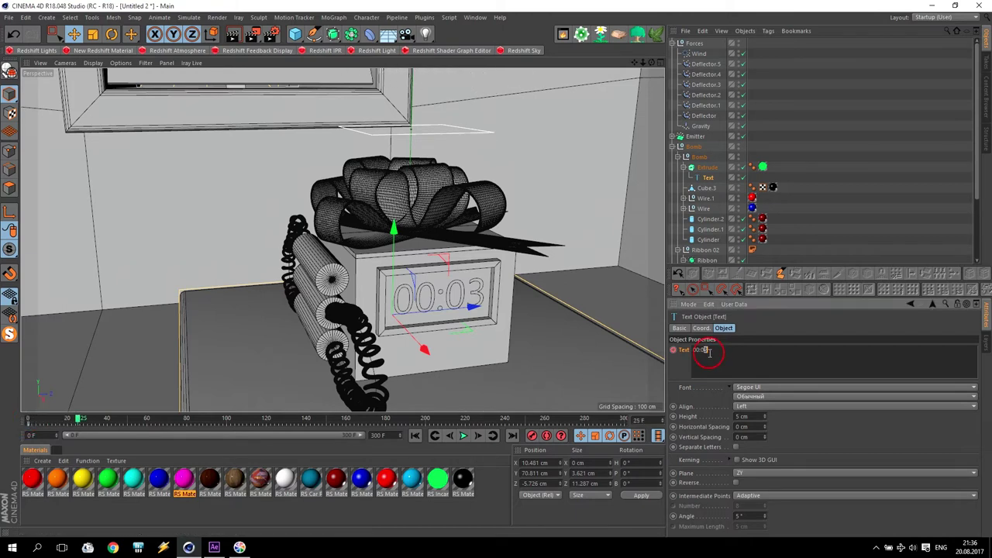
{"action": "key", "text": "BackSpace"}
{"action": "type", "text": "2"}
{"action": "left_click_drag", "start_coordinate": [78, 419], "coordinate": [125, 420]}
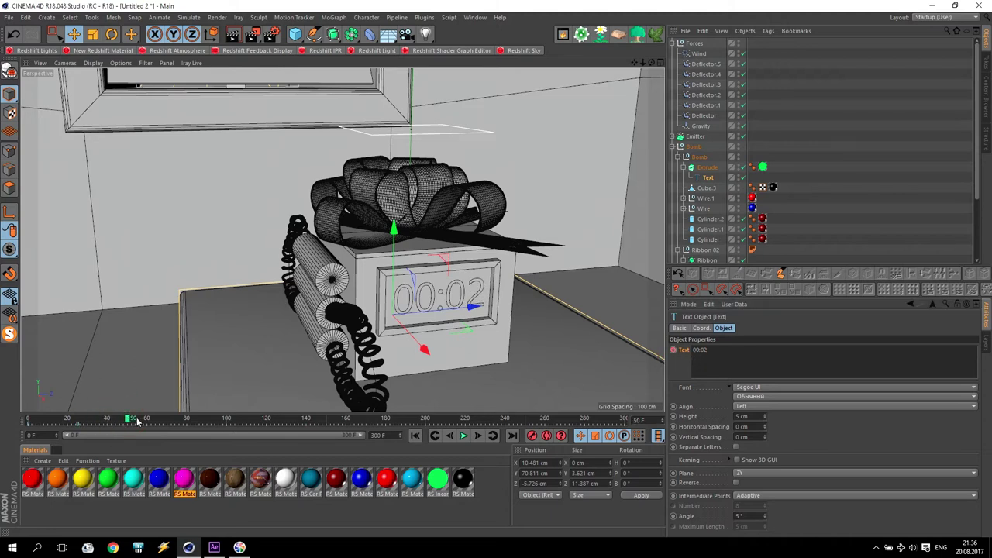
{"action": "left_click_drag", "start_coordinate": [704, 350], "coordinate": [709, 354]}
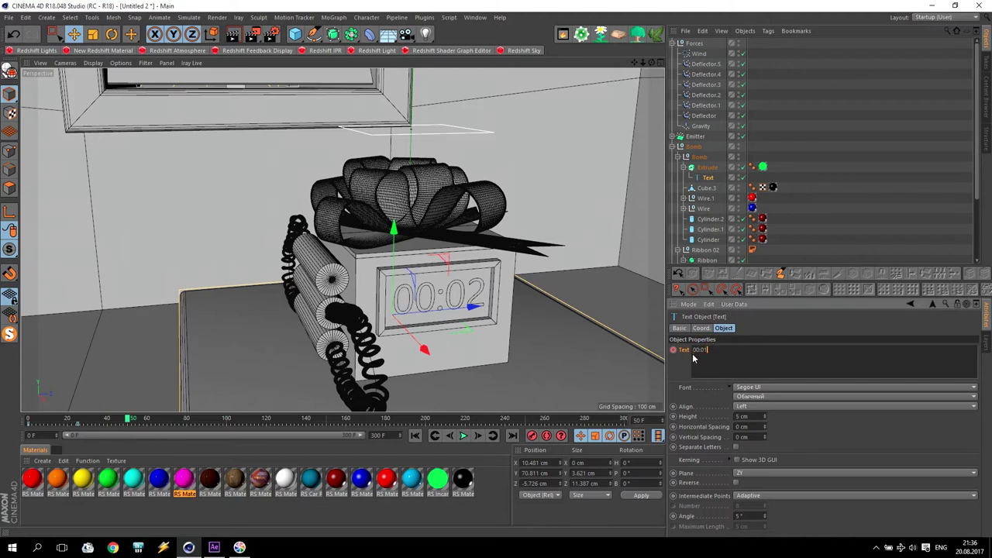
{"action": "type", "text": "1"}
{"action": "left_click_drag", "start_coordinate": [128, 420], "coordinate": [178, 419]}
{"action": "left_click_drag", "start_coordinate": [706, 349], "coordinate": [715, 354]}
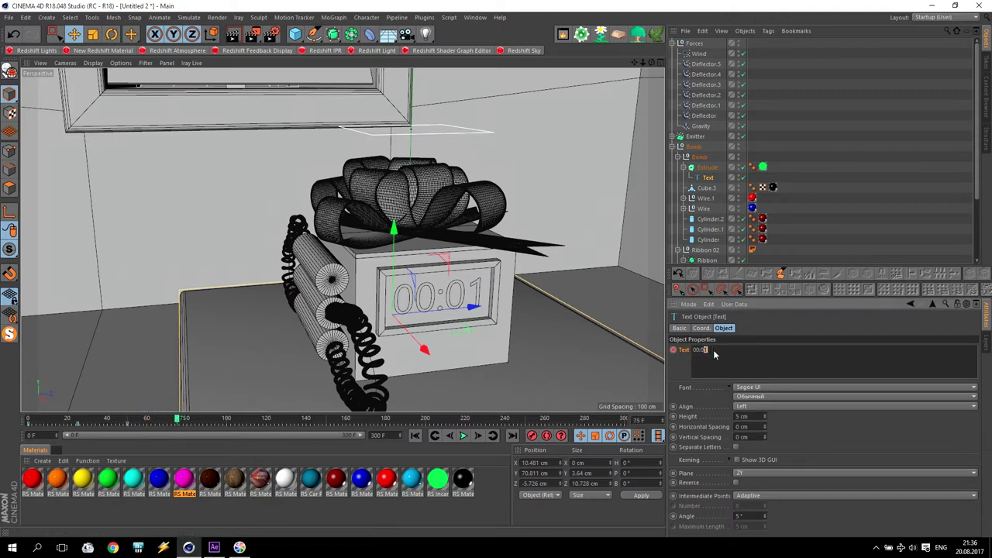
{"action": "type", "text": "0"}
{"action": "left_click", "coordinate": [673, 351]}
Play the animation and scrub to frame 100 to inspect when the debris appears
{"action": "left_click", "coordinate": [415, 436]}
{"action": "left_click", "coordinate": [463, 436]}
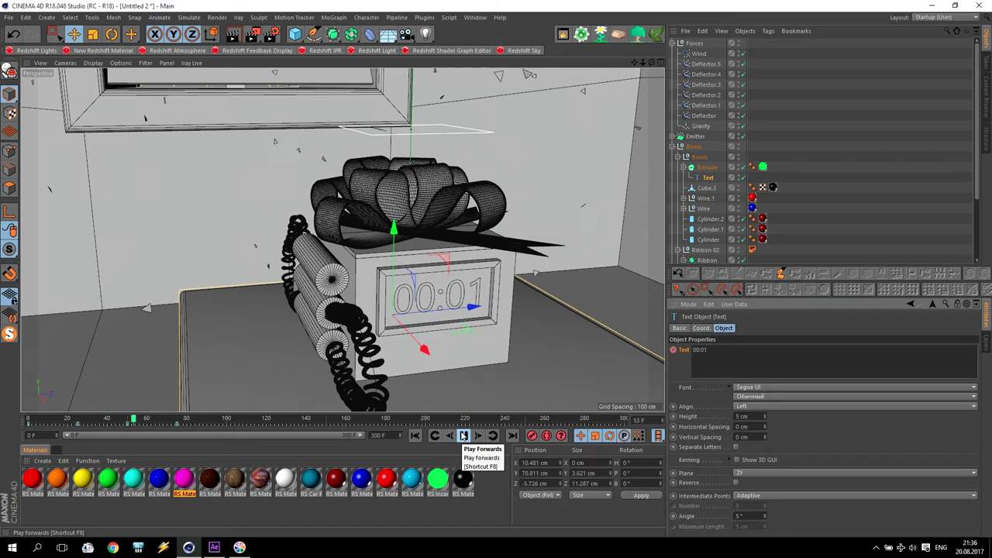
{"action": "left_click", "coordinate": [463, 436]}
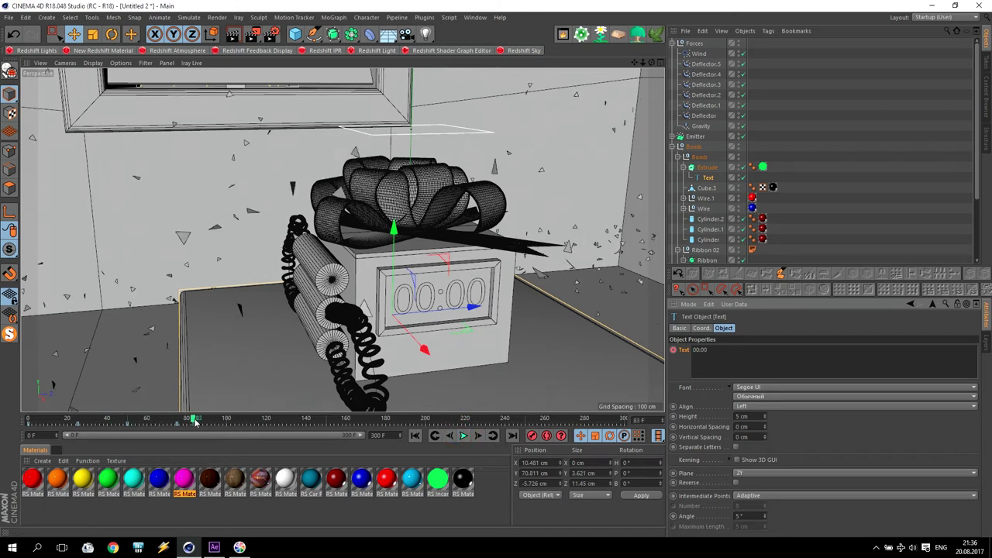
{"action": "left_click_drag", "start_coordinate": [196, 419], "coordinate": [229, 425]}
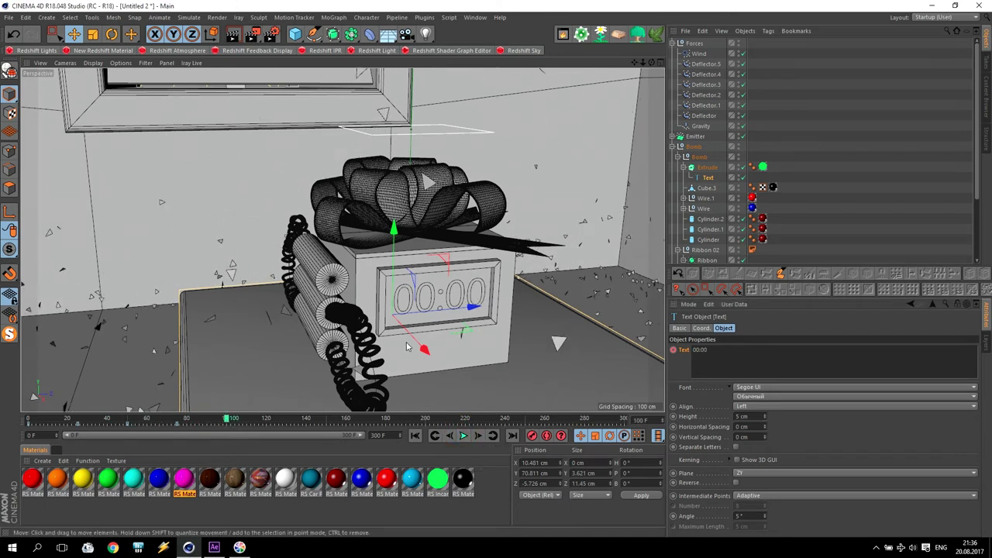
Set the Emitter's emission to start at 100 F and stop at 110 F, then replay from frame 0
{"action": "left_click", "coordinate": [695, 138]}
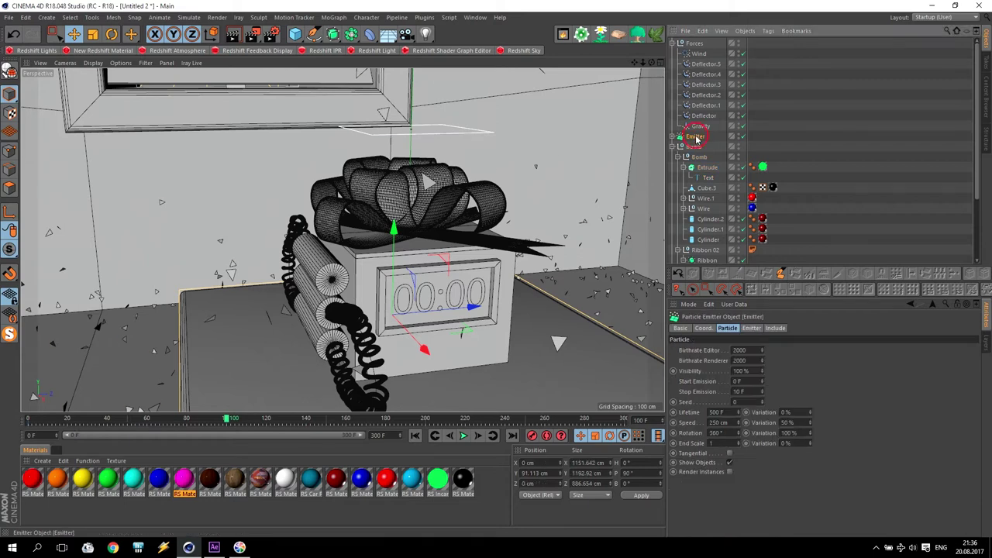
{"action": "left_click", "coordinate": [740, 380]}
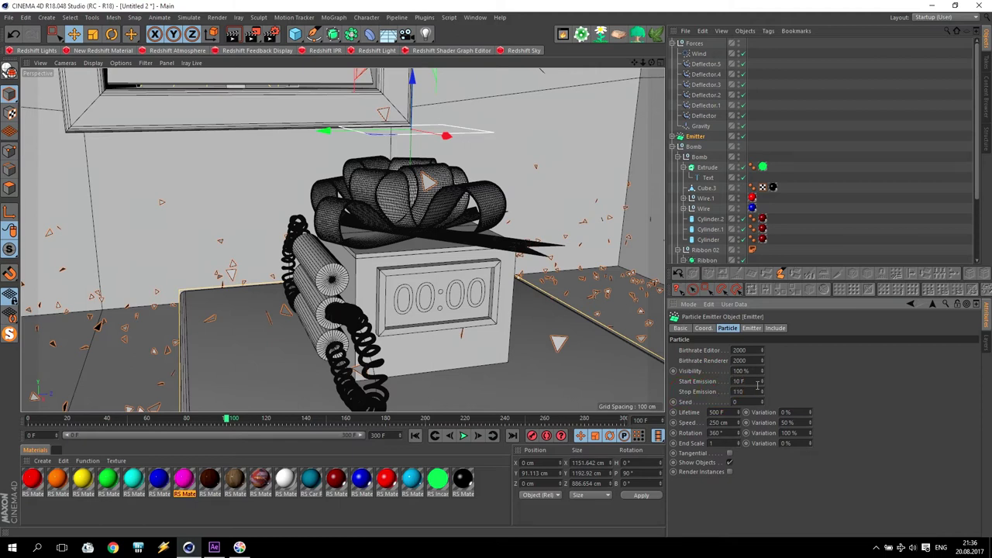
{"action": "left_click", "coordinate": [696, 385]}
{"action": "left_click", "coordinate": [414, 435]}
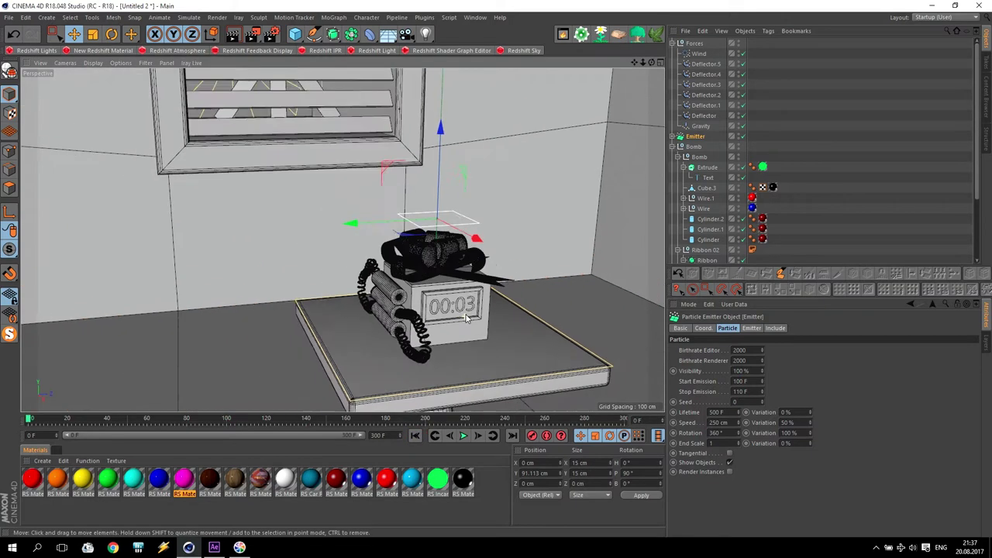
{"action": "left_click", "coordinate": [463, 436]}
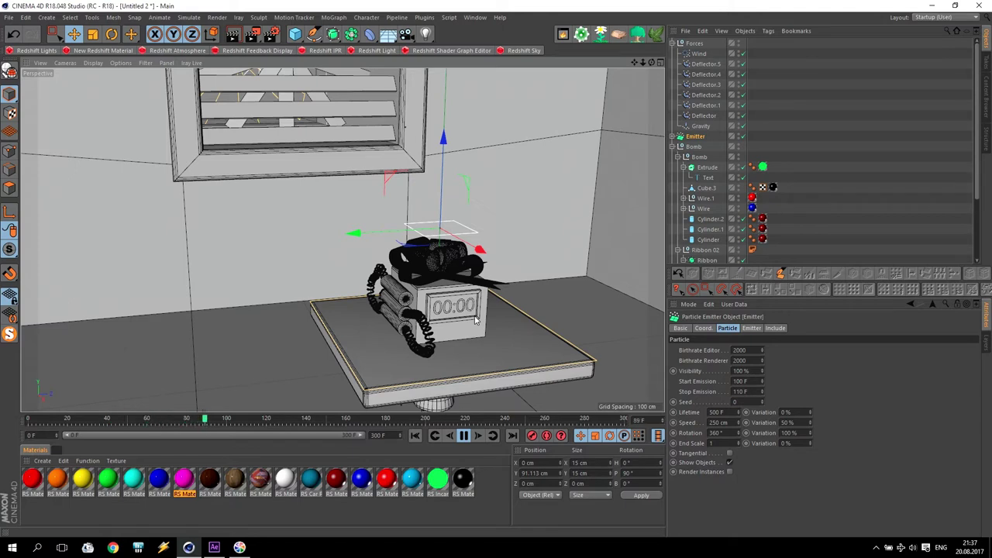
Stop playback, view the bomb from the side, select the Cube.1 flap and go to about frame 97
{"action": "left_click", "coordinate": [464, 435]}
{"action": "left_click", "coordinate": [416, 436]}
{"action": "scroll", "coordinate": [435, 287], "scroll_direction": "up", "scroll_amount": 2}
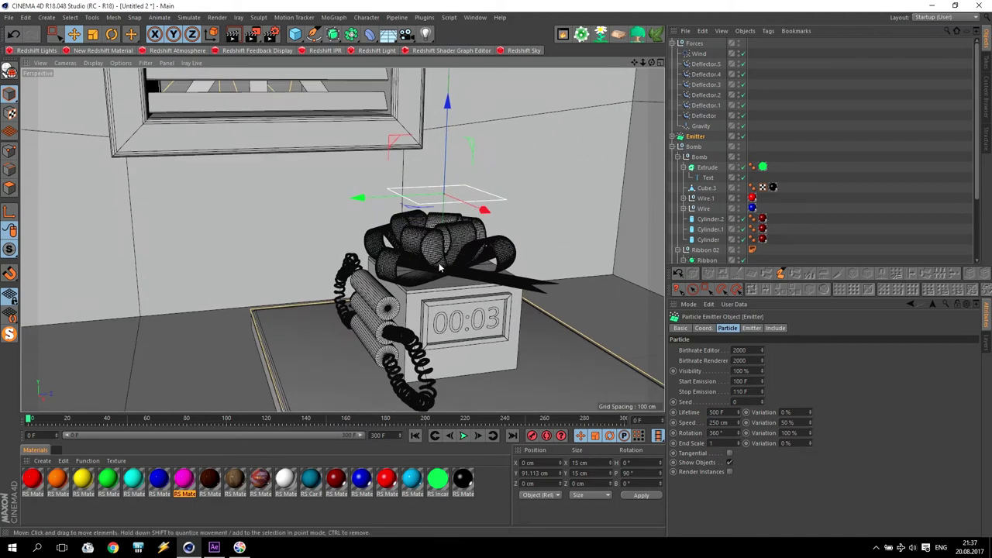
{"action": "scroll", "coordinate": [453, 281], "scroll_direction": "up", "scroll_amount": 2}
{"action": "left_click_drag", "start_coordinate": [453, 282], "coordinate": [333, 281], "text": "alt"}
{"action": "scroll", "coordinate": [337, 248], "scroll_direction": "up", "scroll_amount": 3}
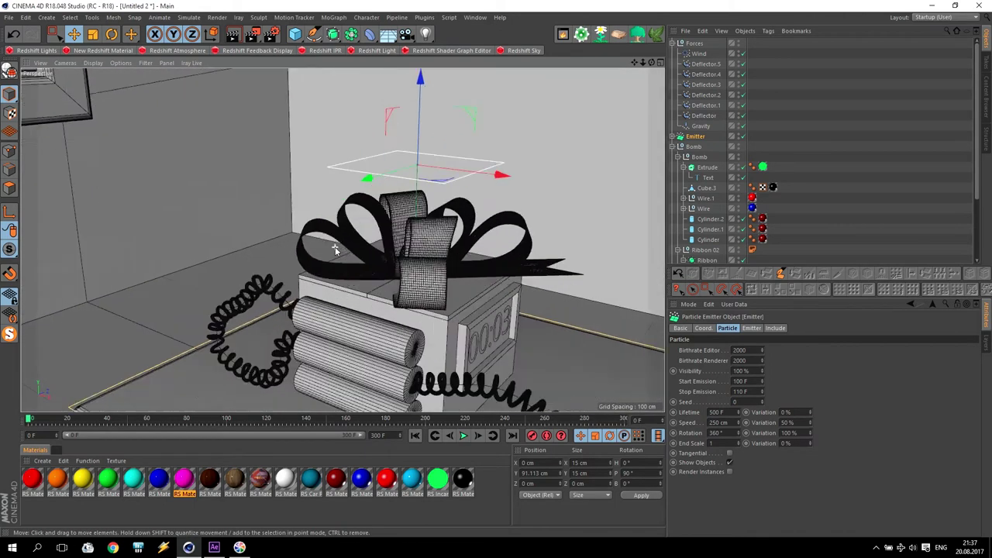
{"action": "scroll", "coordinate": [338, 249], "scroll_direction": "down", "scroll_amount": 3}
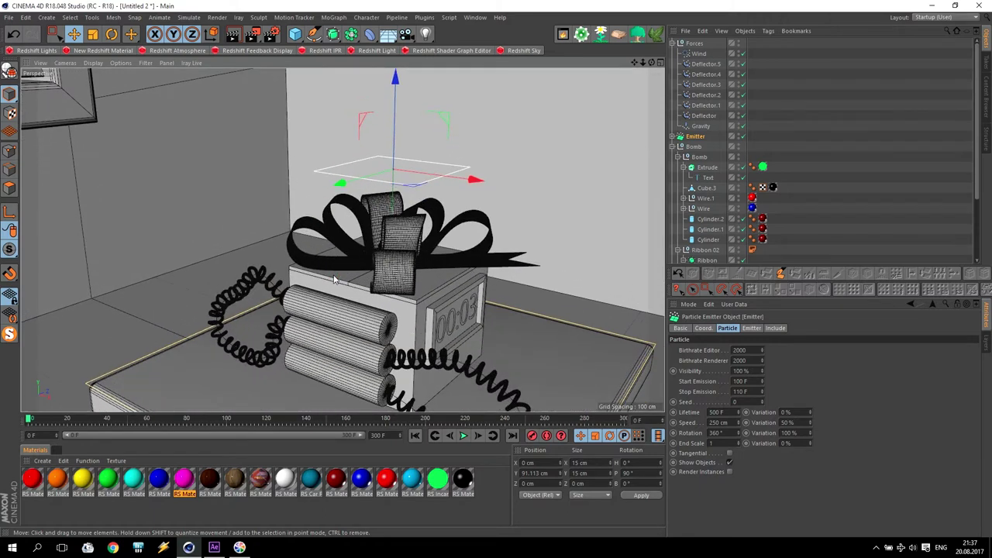
{"action": "left_click", "coordinate": [333, 280]}
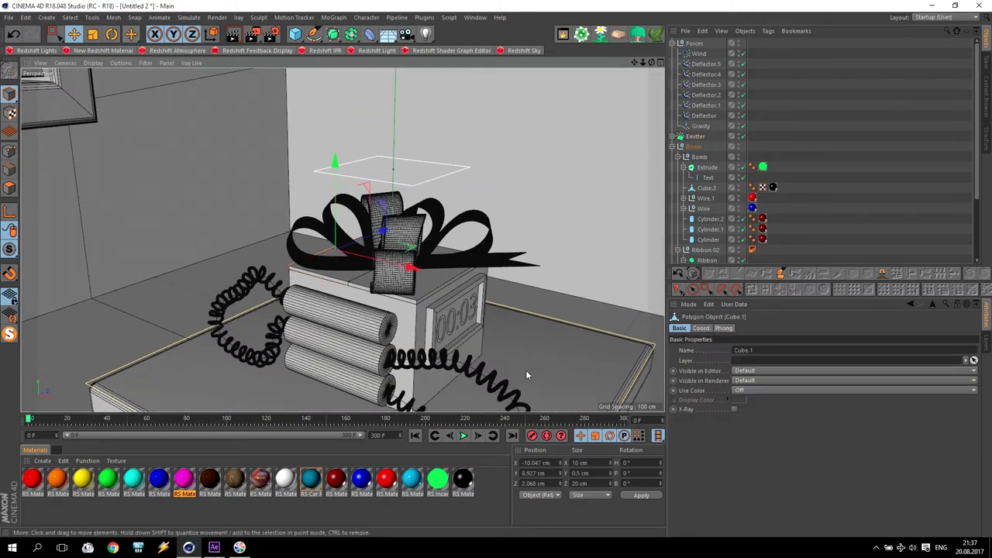
{"action": "left_click", "coordinate": [222, 419]}
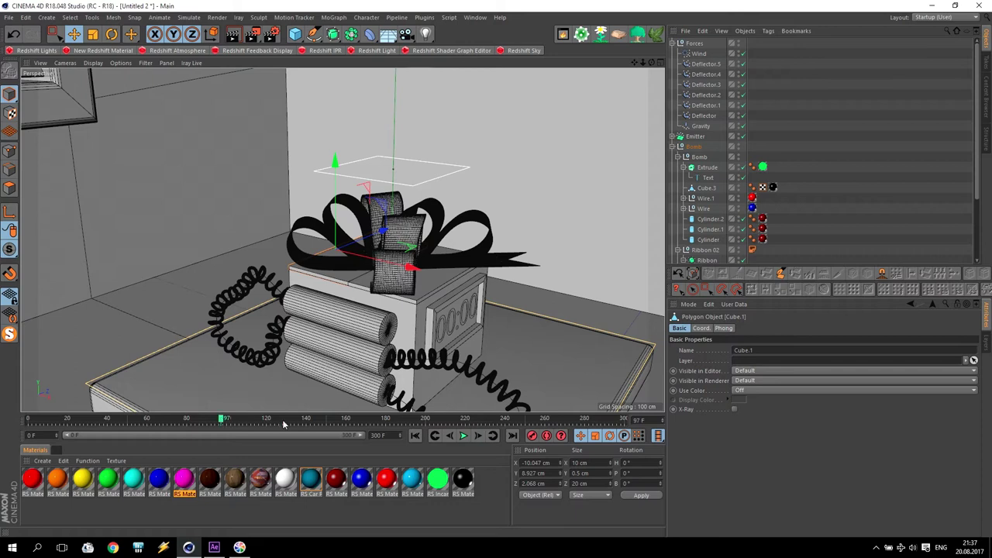
Parent Ribbon 02 under the Cube.1 flap
{"action": "left_click", "coordinate": [673, 147]}
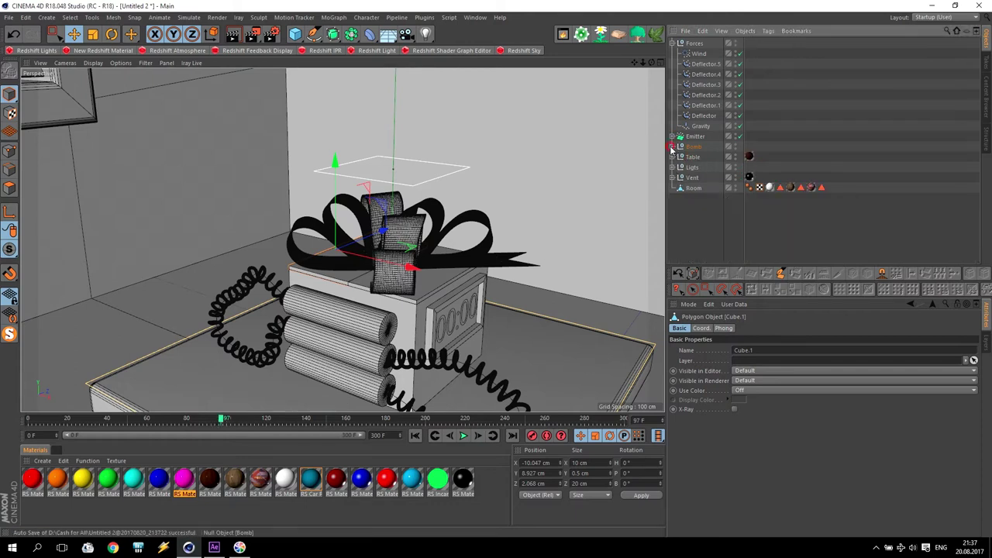
{"action": "left_click", "coordinate": [673, 147]}
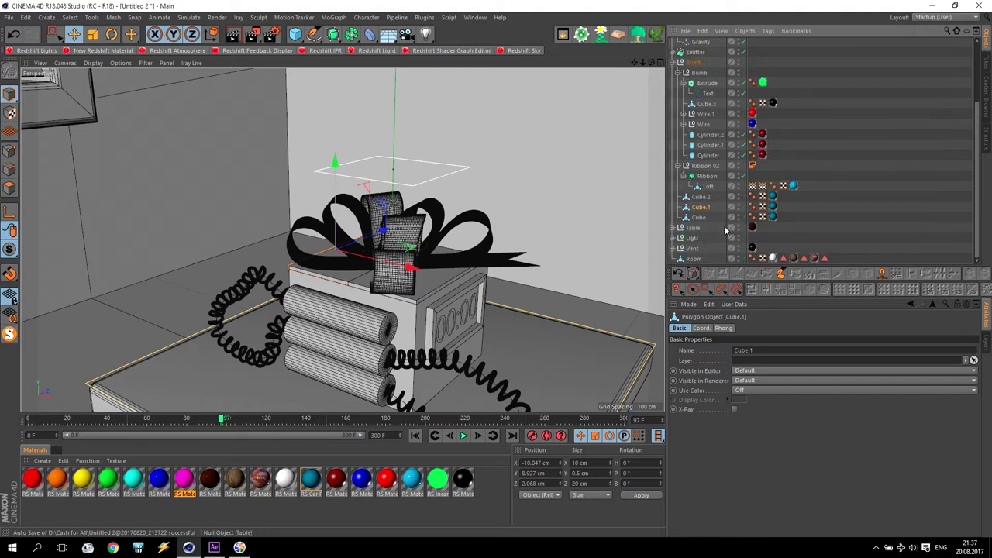
{"action": "scroll", "coordinate": [702, 193], "scroll_direction": "down", "scroll_amount": 3}
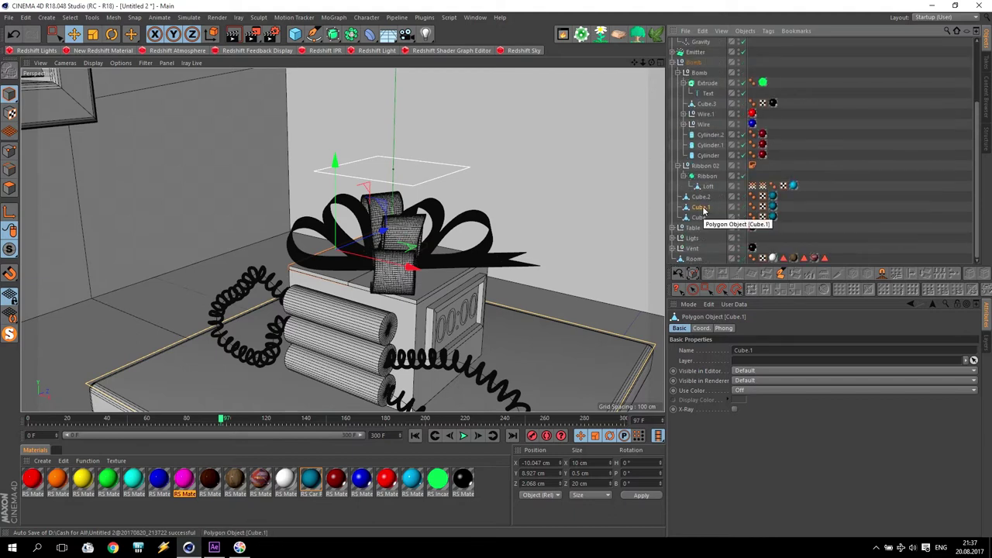
{"action": "left_click_drag", "start_coordinate": [704, 171], "coordinate": [712, 213]}
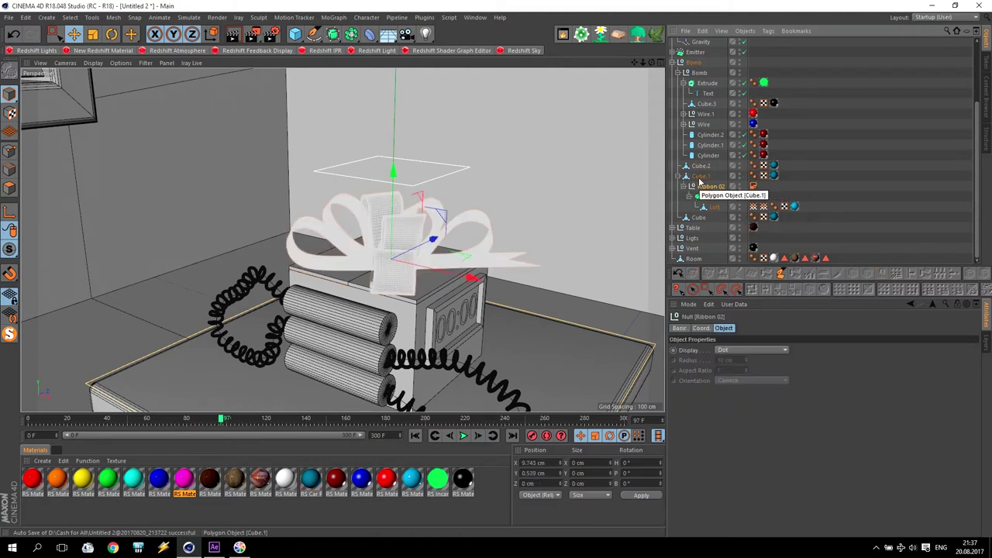
At frame 100, rotate the lid flaps open: Cube.2 to 130° and Cube.1 to -130° bank
{"action": "left_click", "coordinate": [700, 176]}
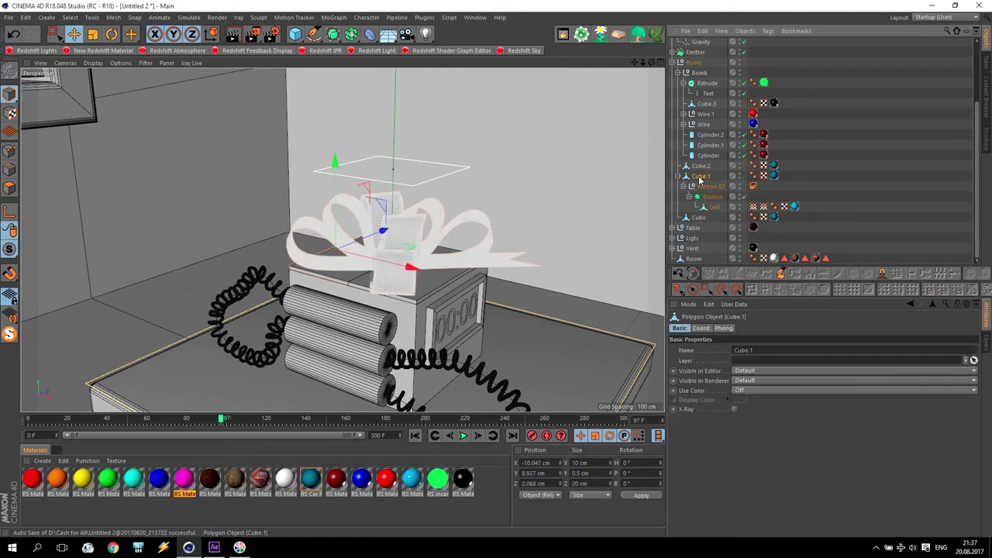
{"action": "left_click", "coordinate": [112, 33]}
{"action": "left_click_drag", "start_coordinate": [316, 213], "coordinate": [370, 190]}
{"action": "left_click", "coordinate": [13, 33]}
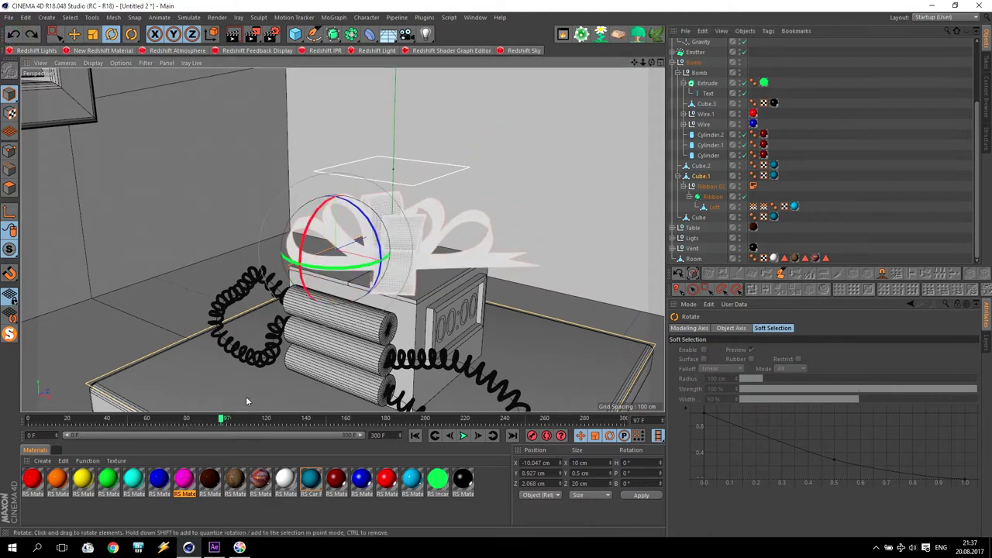
{"action": "left_click", "coordinate": [701, 167], "text": "ctrl"}
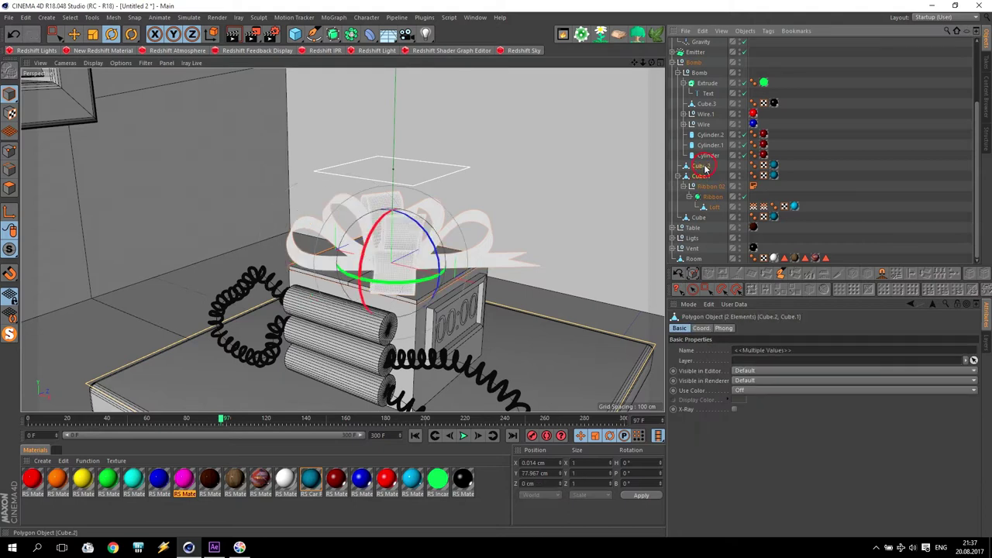
{"action": "left_click", "coordinate": [701, 329]}
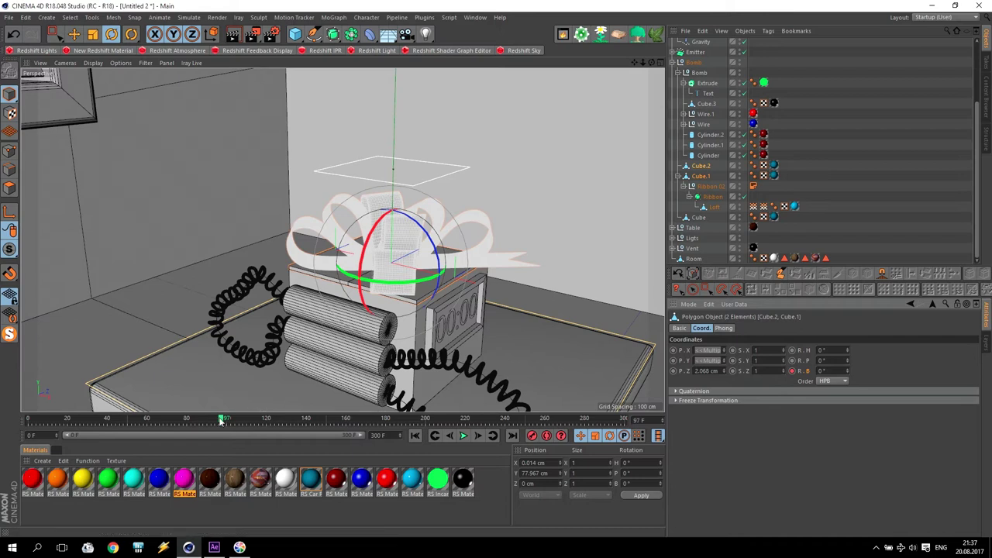
{"action": "left_click_drag", "start_coordinate": [221, 419], "coordinate": [227, 419]}
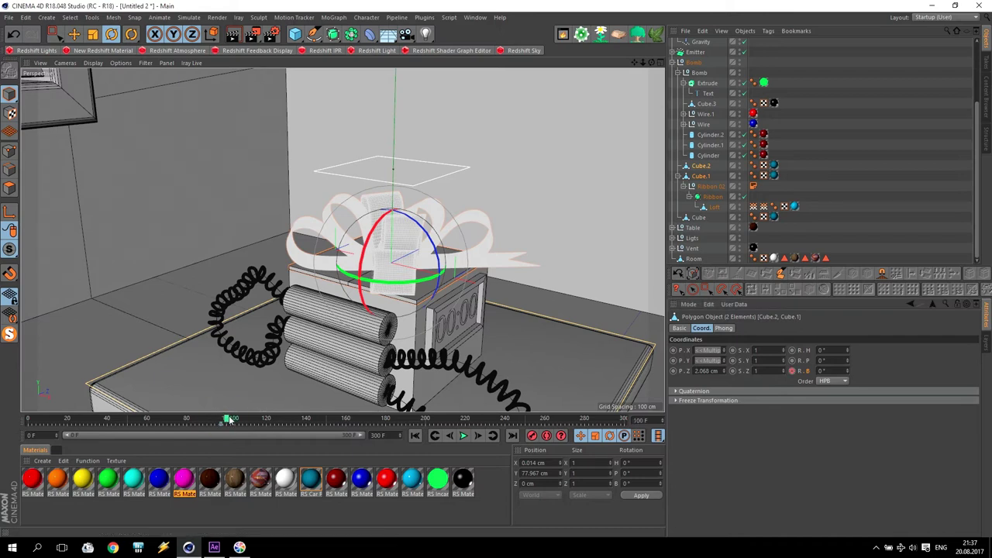
{"action": "left_click", "coordinate": [703, 167]}
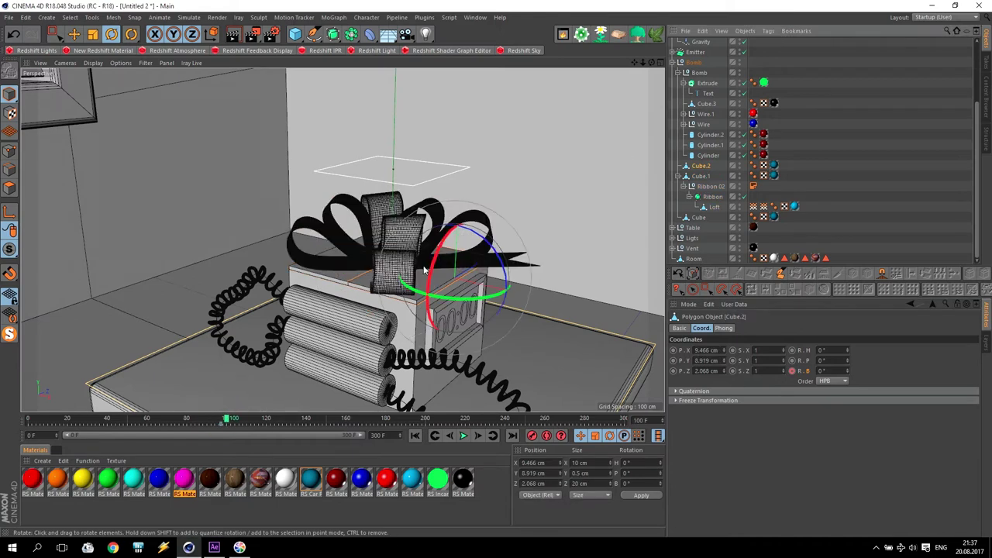
{"action": "left_click_drag", "start_coordinate": [503, 271], "coordinate": [467, 357]}
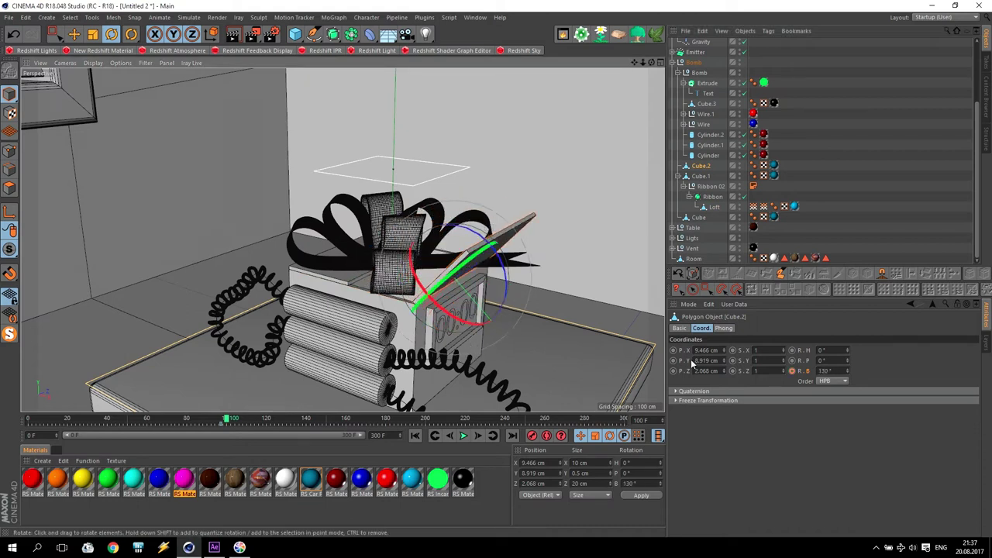
{"action": "left_click", "coordinate": [702, 178]}
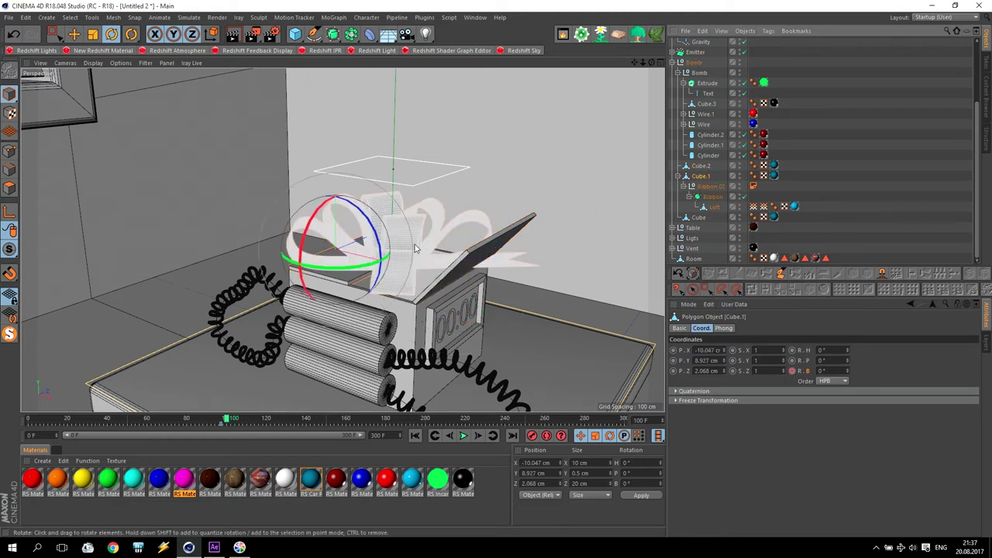
{"action": "left_click_drag", "start_coordinate": [375, 238], "coordinate": [250, 187]}
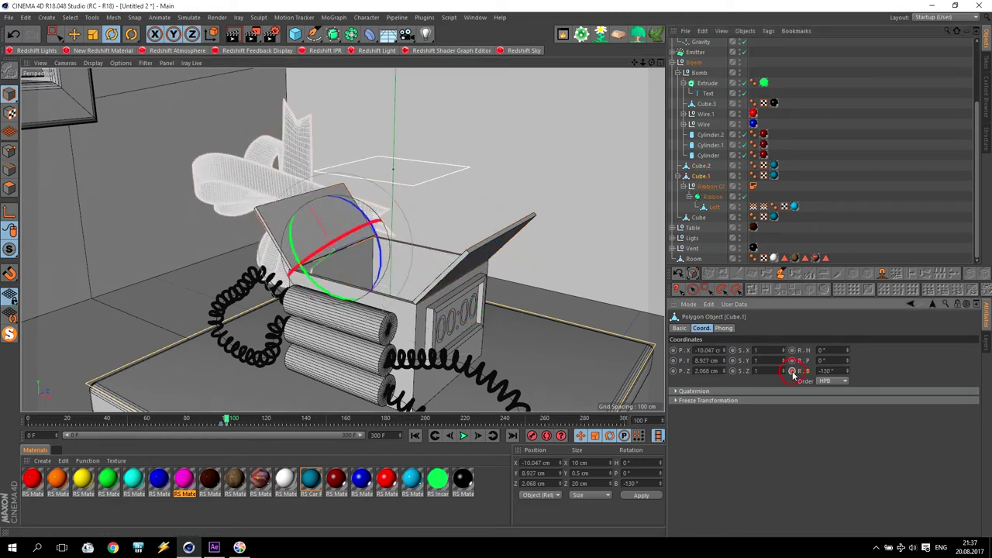
Lower the Emitter along Y to 74.639 cm, just over the bomb's bow
{"action": "left_click", "coordinate": [416, 436]}
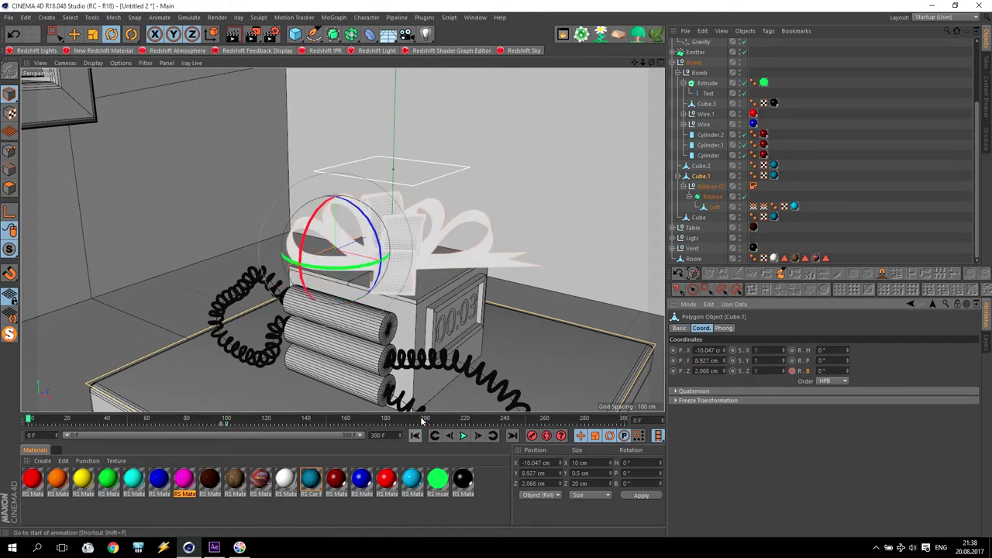
{"action": "left_click", "coordinate": [401, 183]}
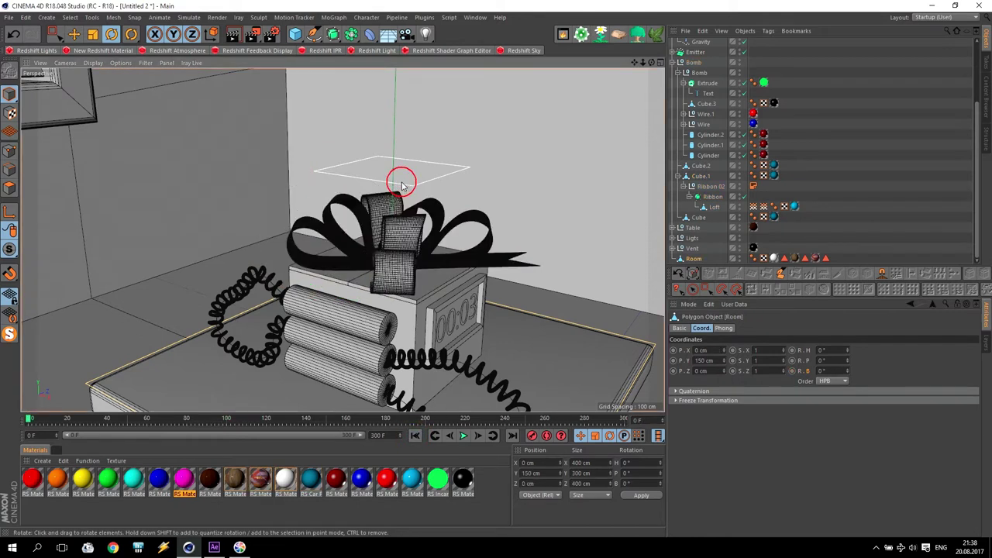
{"action": "left_click", "coordinate": [697, 53]}
{"action": "left_click", "coordinate": [74, 33]}
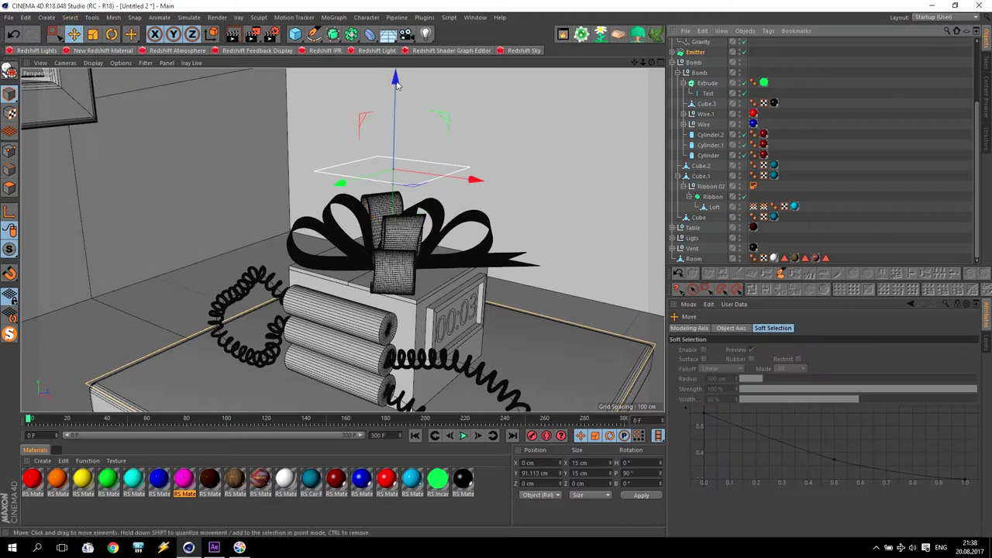
{"action": "left_click", "coordinate": [397, 83]}
{"action": "left_click_drag", "start_coordinate": [397, 83], "coordinate": [395, 207]}
Preview the flaps opening with the confetti burst, then stop and go to frame 180
{"action": "scroll", "coordinate": [465, 357], "scroll_direction": "down", "scroll_amount": 4}
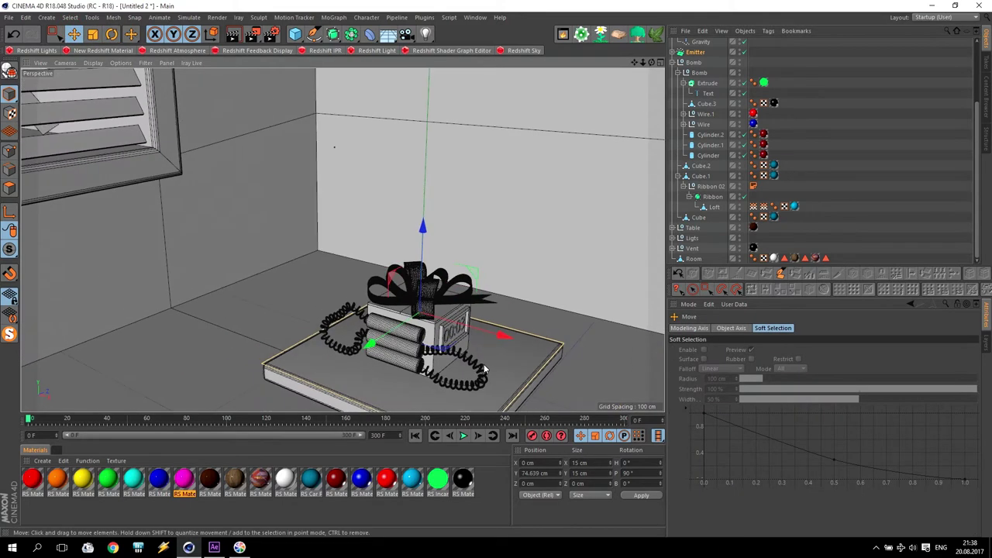
{"action": "left_click_drag", "start_coordinate": [484, 372], "coordinate": [466, 364], "text": "alt"}
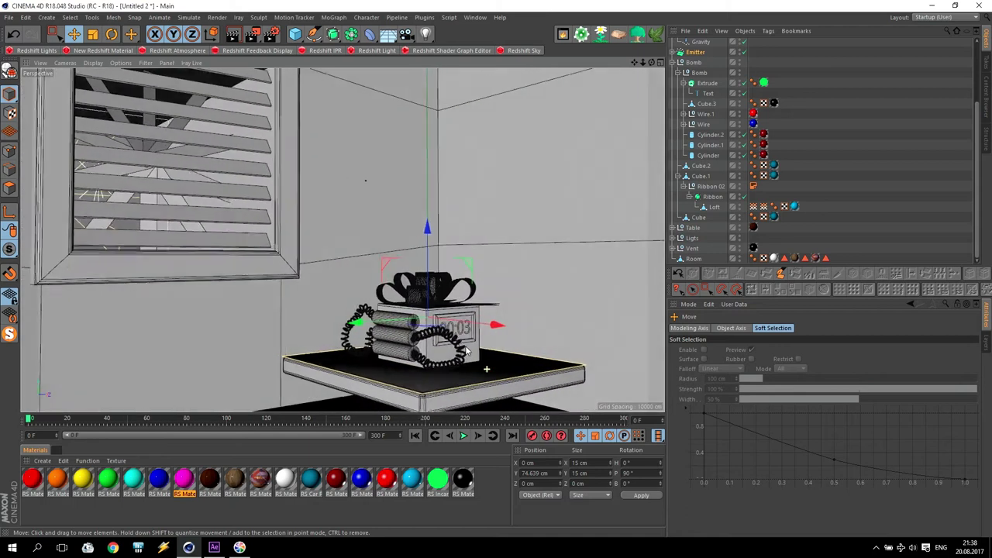
{"action": "left_click", "coordinate": [464, 436]}
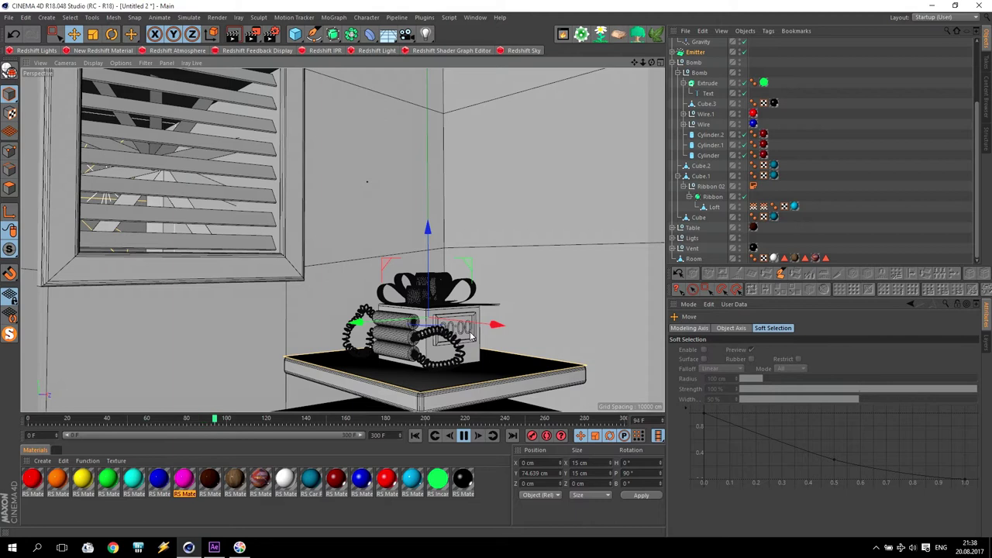
{"action": "left_click", "coordinate": [462, 436]}
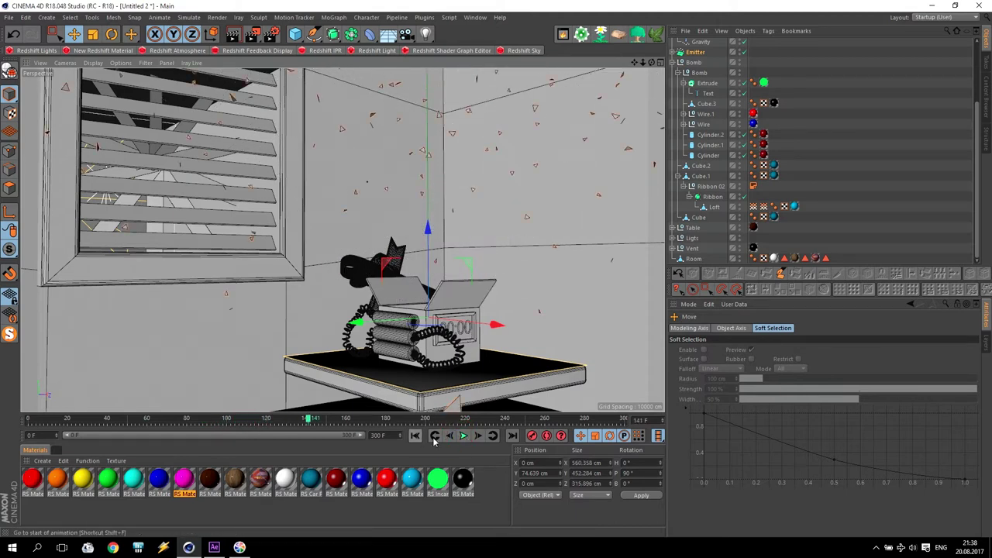
{"action": "left_click", "coordinate": [462, 435]}
{"action": "left_click_drag", "start_coordinate": [480, 391], "coordinate": [506, 390], "text": "alt"}
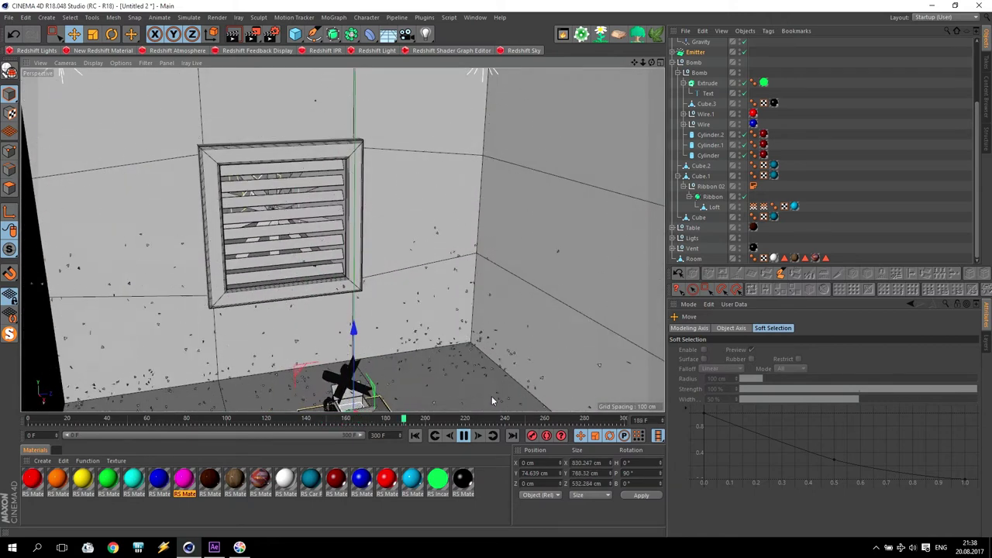
{"action": "left_click", "coordinate": [463, 436]}
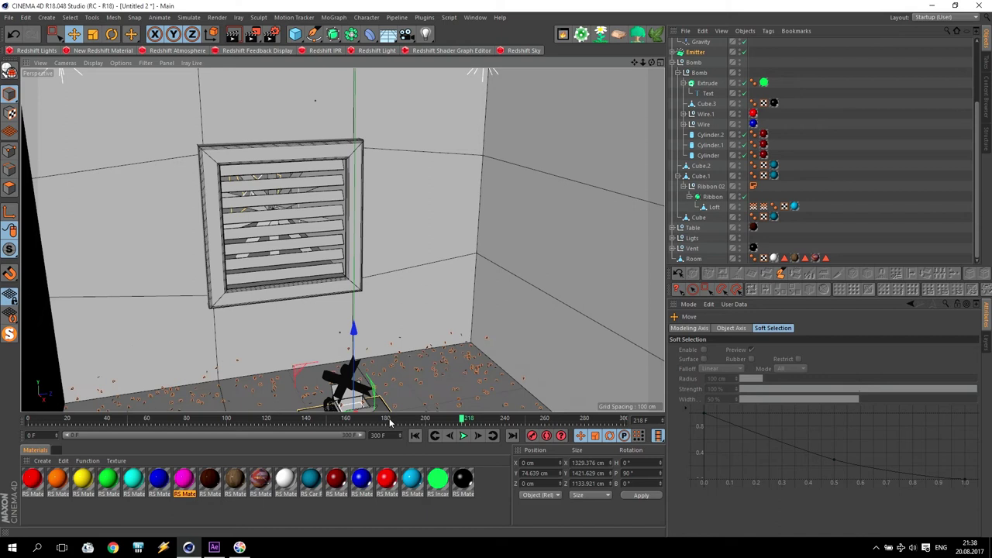
{"action": "left_click", "coordinate": [387, 419]}
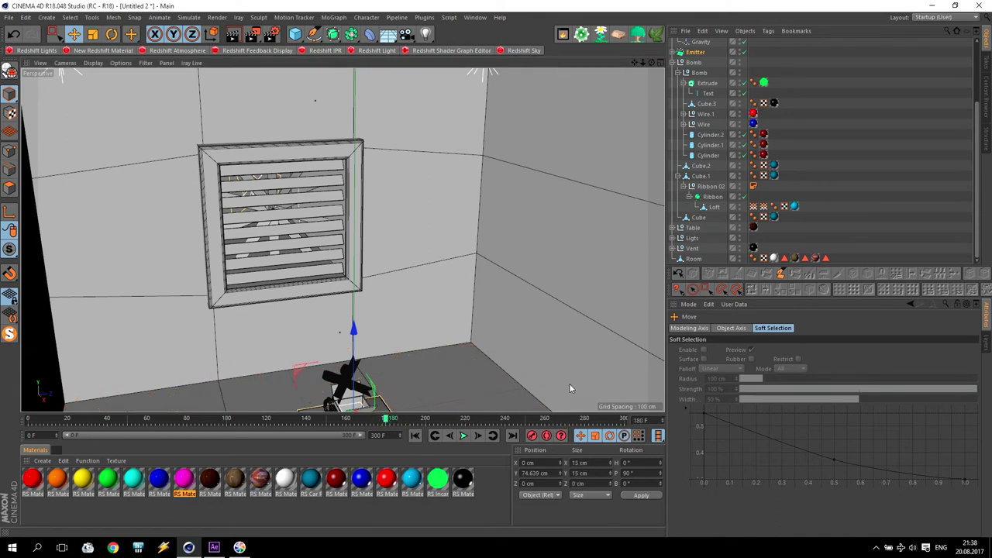
Select the Wind force and keyframe its Wind Speed at frame 180
{"action": "scroll", "coordinate": [670, 153], "scroll_direction": "up", "scroll_amount": 3}
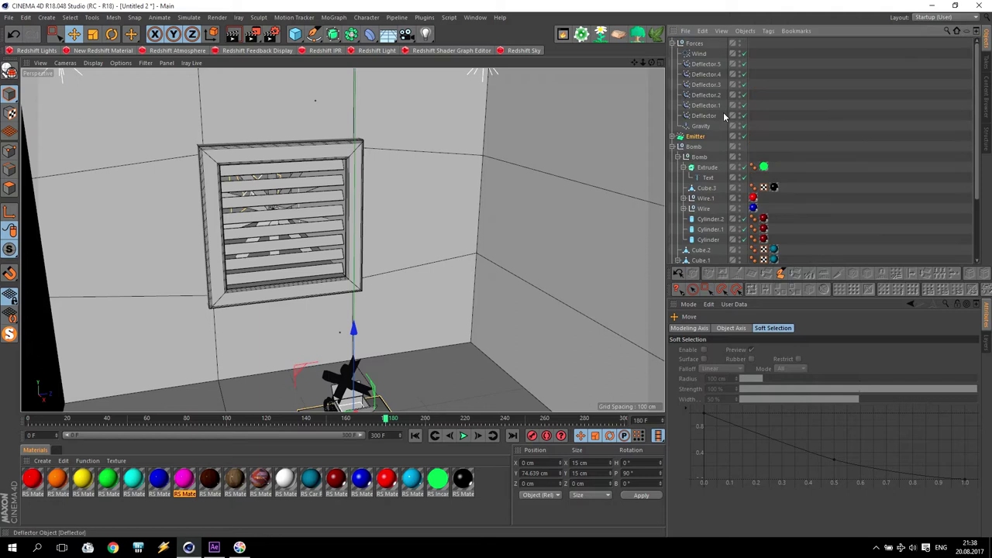
{"action": "left_click", "coordinate": [672, 147]}
{"action": "left_click", "coordinate": [700, 54]}
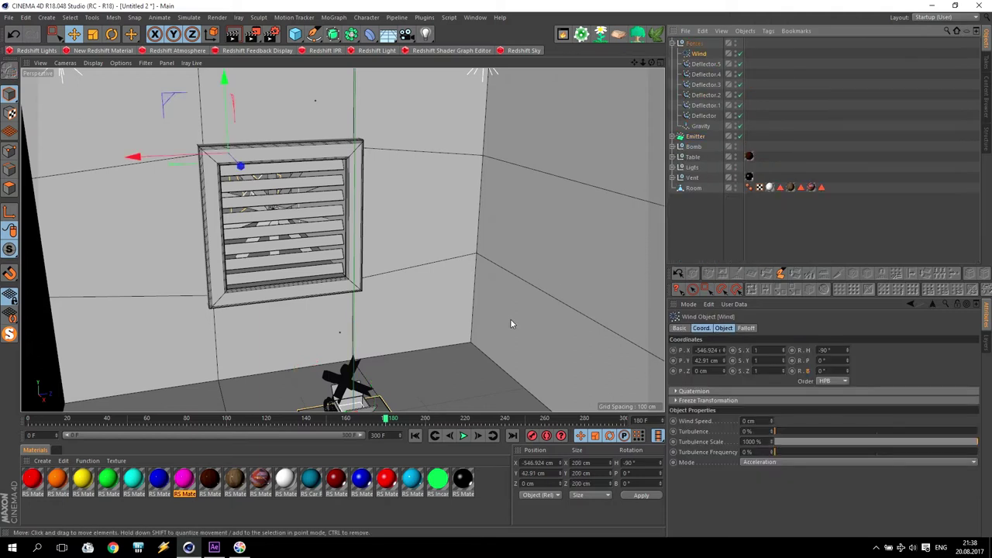
{"action": "left_click", "coordinate": [723, 328]}
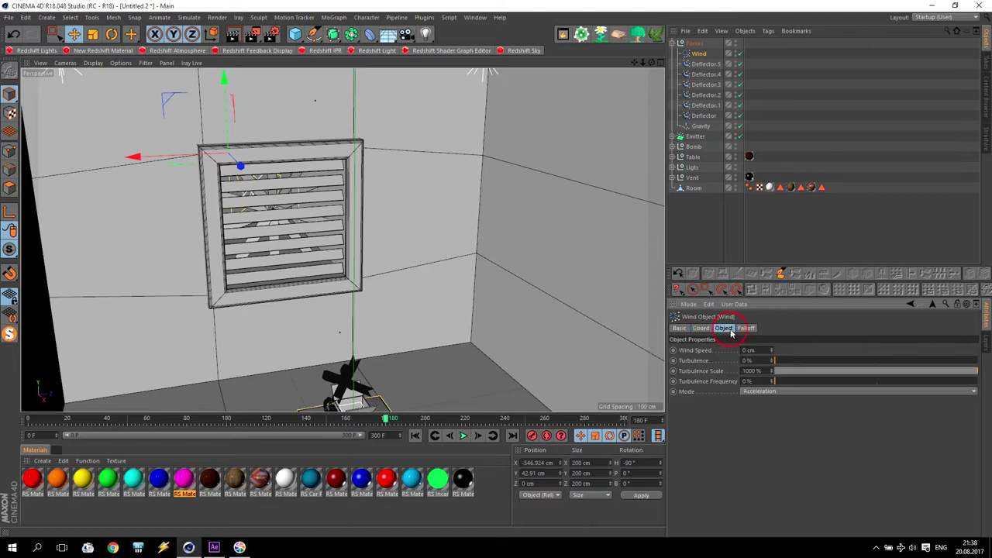
{"action": "left_click", "coordinate": [673, 350]}
Keyframe Wind Speed again at frame 190, then edit the speed value at frame 280
{"action": "left_click_drag", "start_coordinate": [386, 420], "coordinate": [407, 421]}
{"action": "left_click", "coordinate": [749, 351]}
{"action": "left_click", "coordinate": [673, 351], "text": "ctrl"}
{"action": "left_click_drag", "start_coordinate": [411, 419], "coordinate": [567, 422]}
{"action": "left_click_drag", "start_coordinate": [567, 423], "coordinate": [587, 422]}
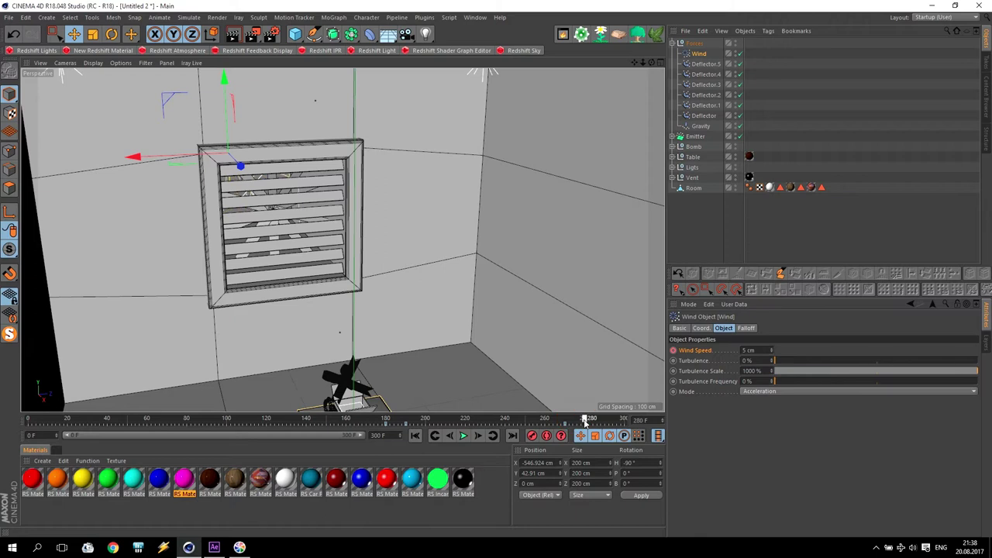
{"action": "left_click", "coordinate": [748, 350]}
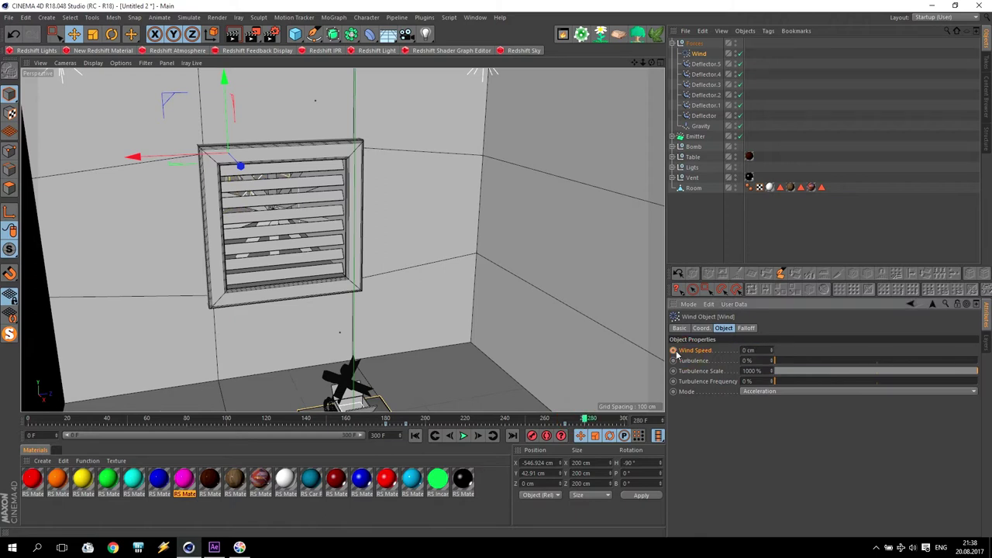
Set the Vent's Prop cloner pitch rotation to 0° and keyframe it at frame 180
{"action": "left_click", "coordinate": [672, 178]}
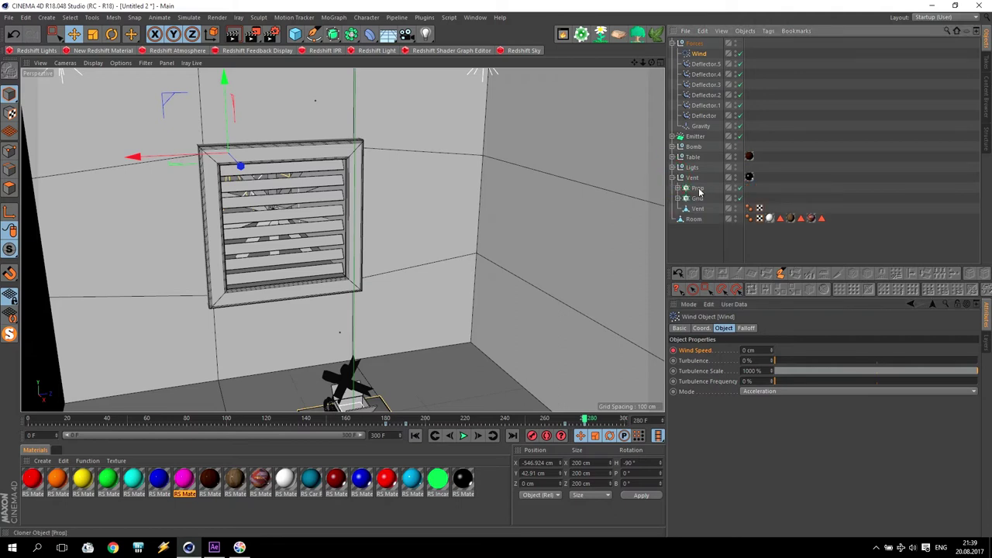
{"action": "left_click", "coordinate": [698, 189]}
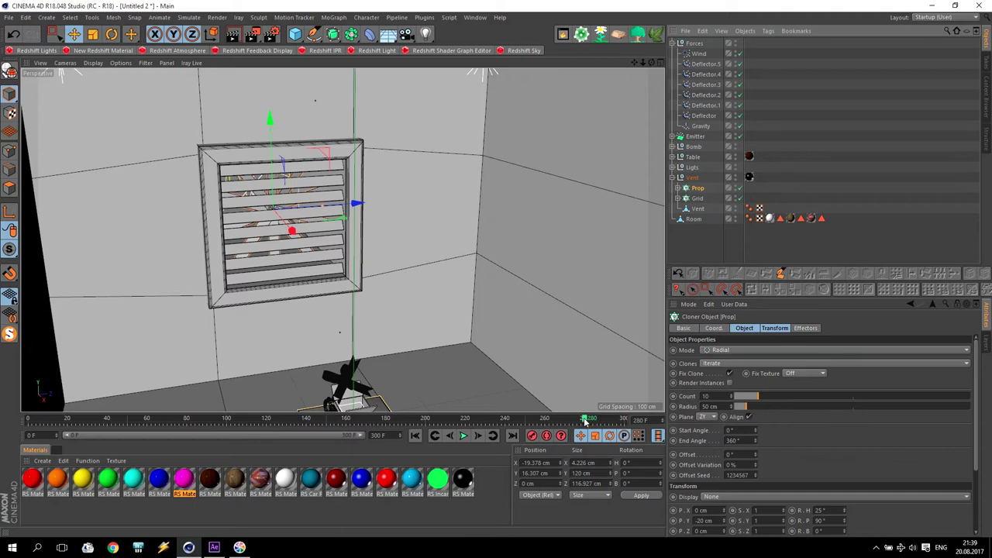
{"action": "left_click_drag", "start_coordinate": [585, 422], "coordinate": [390, 421]}
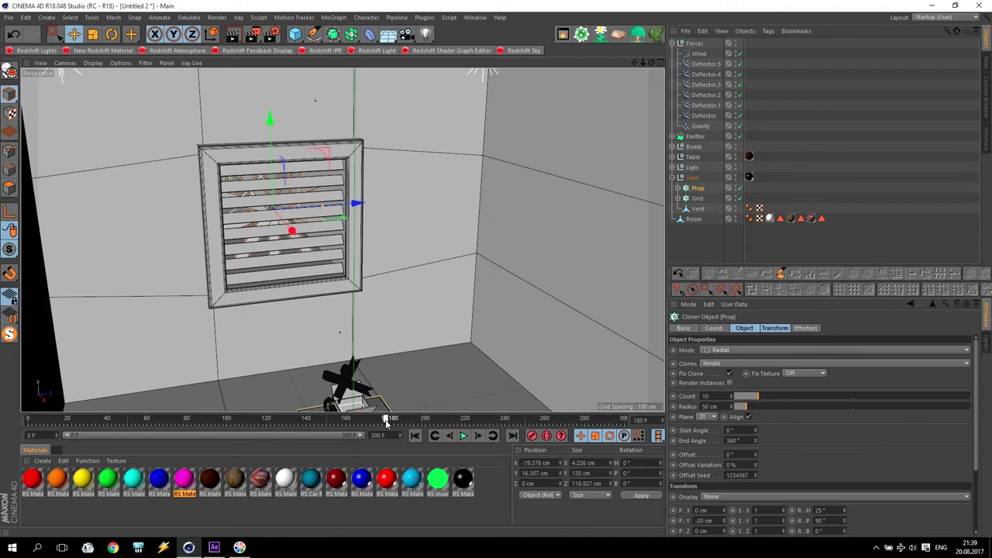
{"action": "left_click", "coordinate": [713, 329]}
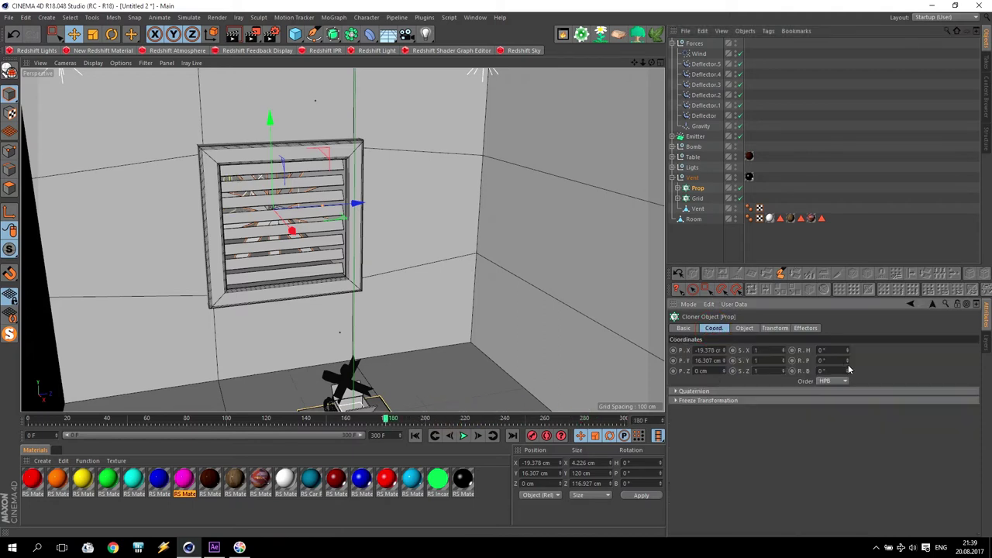
{"action": "left_click_drag", "start_coordinate": [847, 372], "coordinate": [846, 360]}
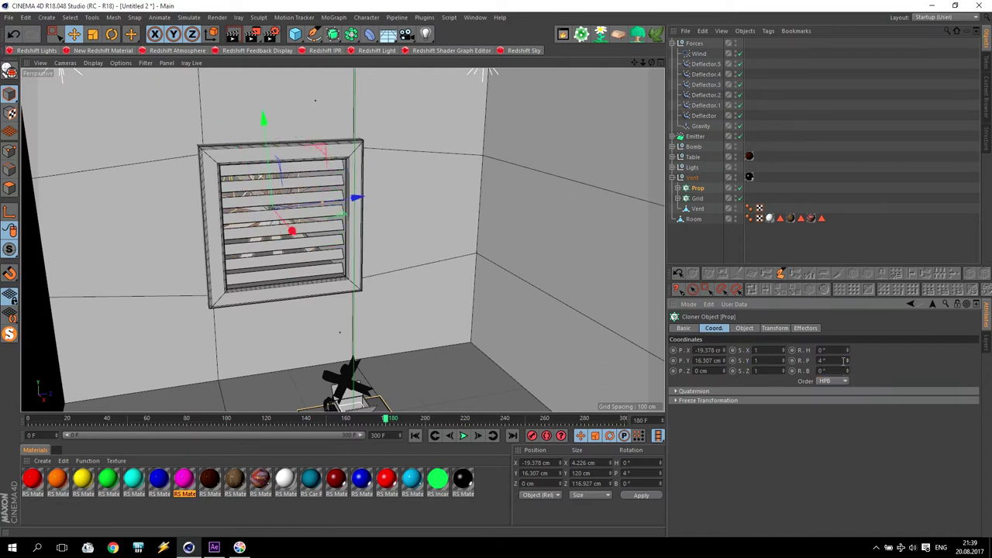
{"action": "key", "text": "Return"}
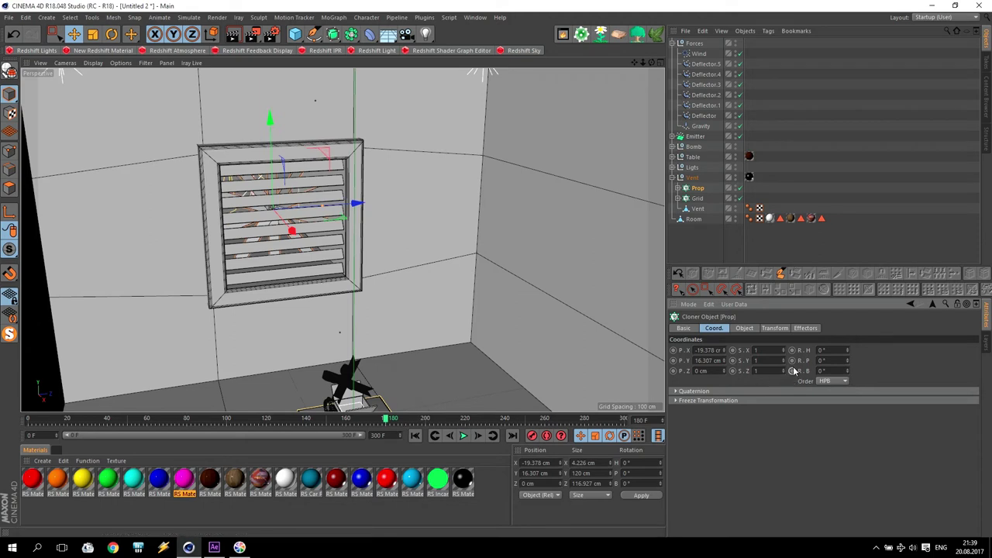
{"action": "left_click", "coordinate": [793, 361]}
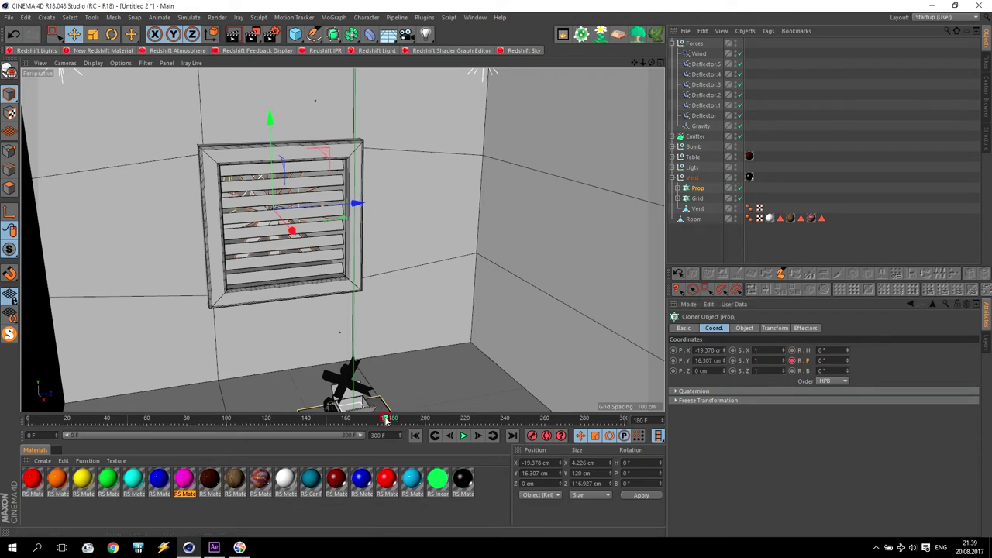
Keyframe the Prop cloner's pitch at 720° on frame 280, then return to the start
{"action": "left_click_drag", "start_coordinate": [386, 418], "coordinate": [589, 422]}
{"action": "left_click", "coordinate": [759, 351]}
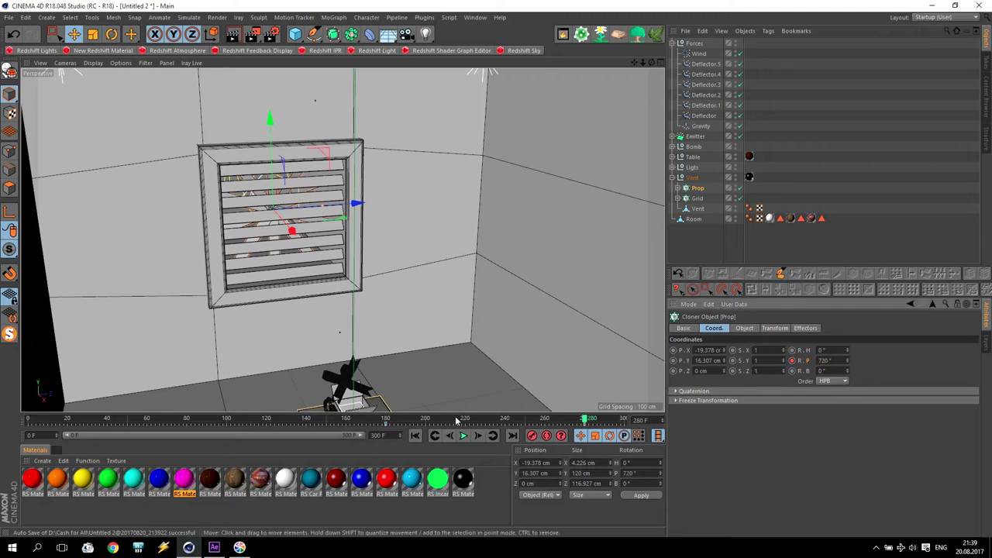
{"action": "left_click", "coordinate": [424, 436]}
{"action": "key", "text": "ctrl+shift+z"}
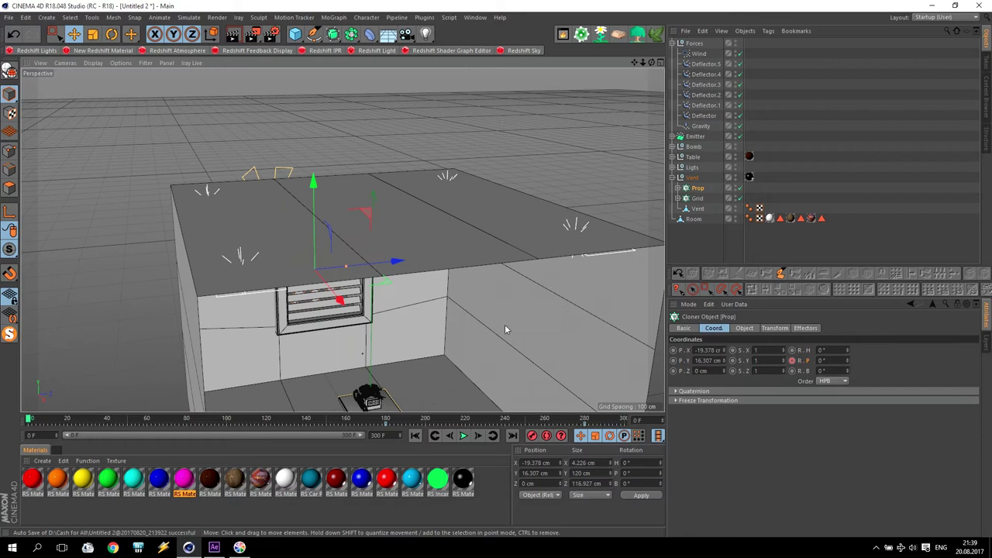
{"action": "key", "text": "ctrl+shift+z"}
{"action": "key", "text": "ctrl+shift+z"}
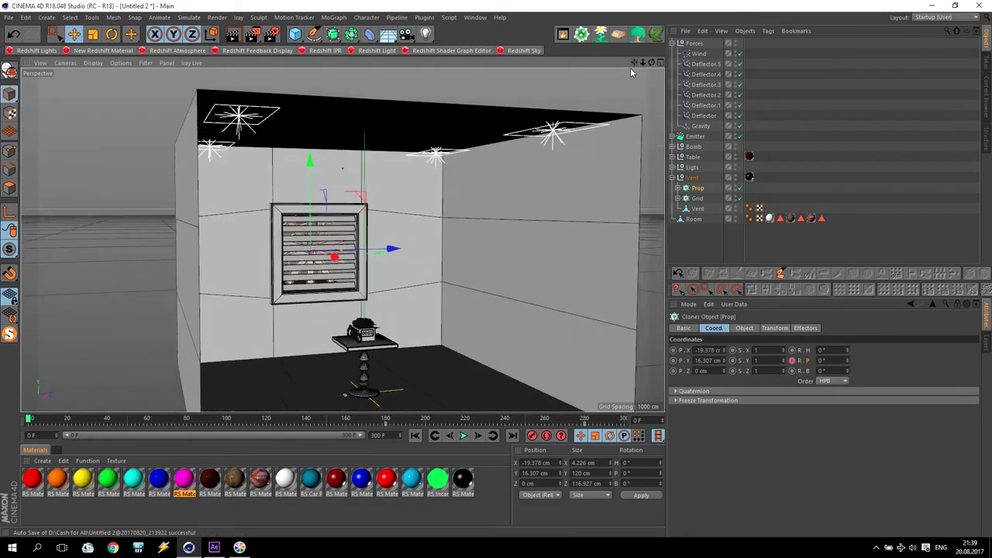
{"action": "left_click", "coordinate": [464, 435]}
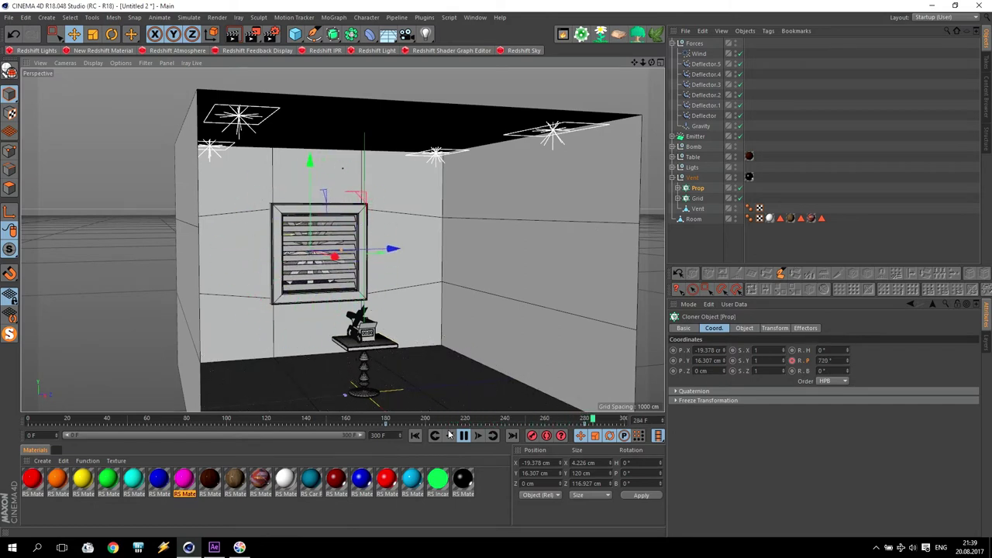
{"action": "key", "text": "F8"}
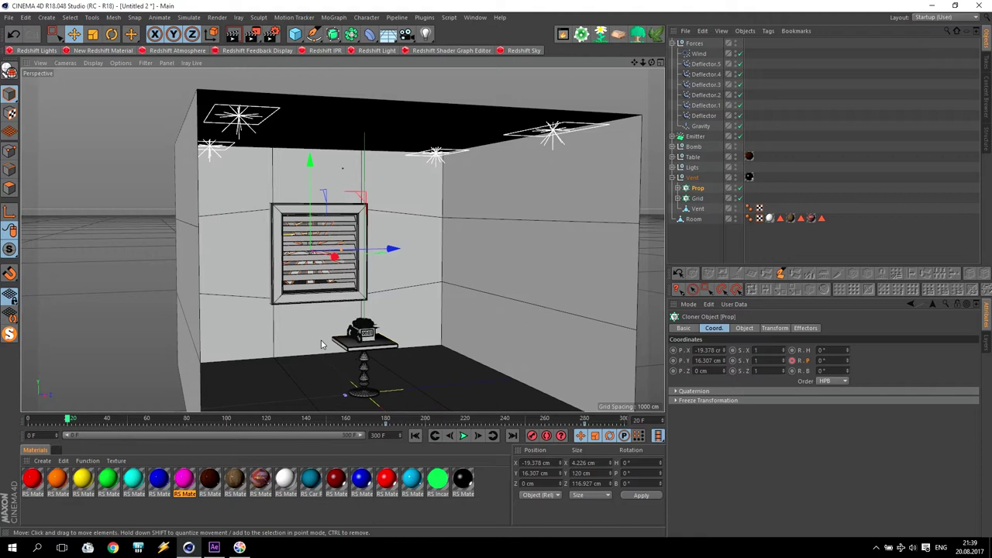
{"action": "scroll", "coordinate": [322, 341], "scroll_direction": "up", "scroll_amount": 3}
{"action": "scroll", "coordinate": [381, 338], "scroll_direction": "up", "scroll_amount": 2}
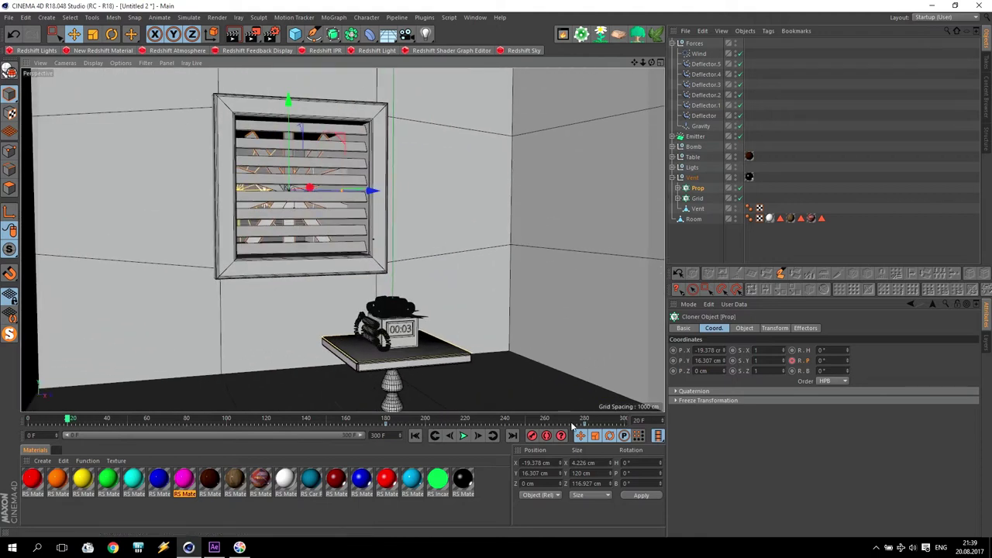
{"action": "left_click_drag", "start_coordinate": [587, 423], "coordinate": [588, 421]}
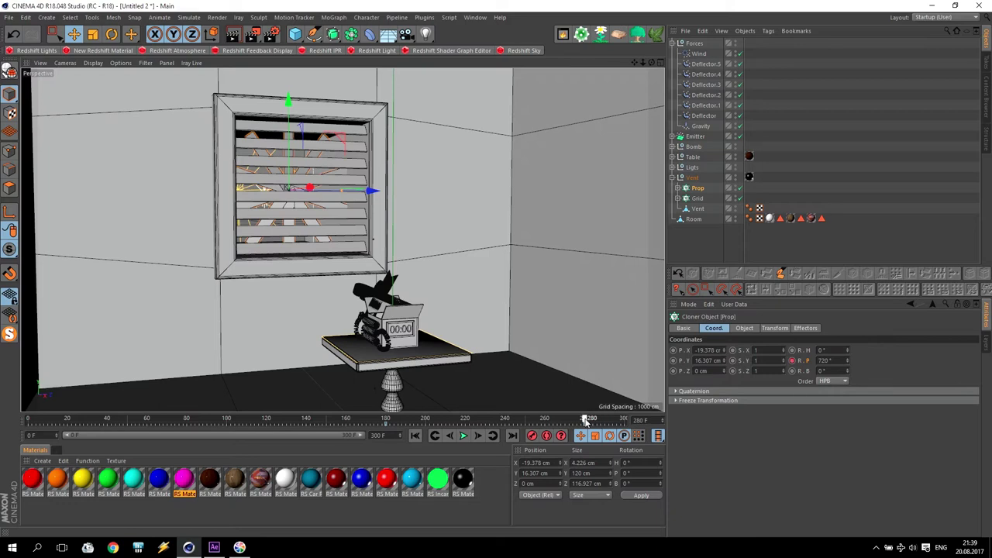
{"action": "scroll", "coordinate": [418, 333], "scroll_direction": "up", "scroll_amount": 5}
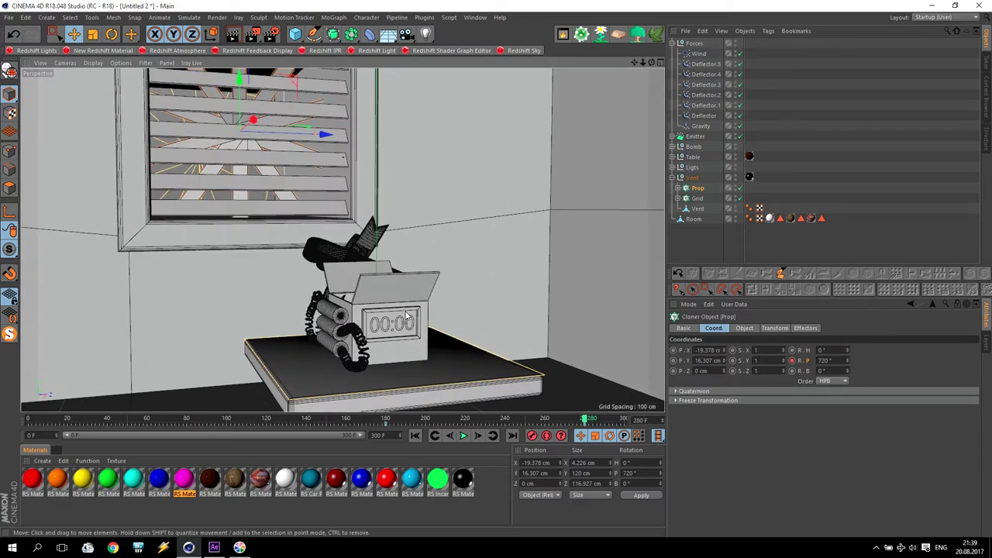
Keyframe the Bomb's timer Text at its current value, then as 00:01 at frame 284
{"action": "left_click", "coordinate": [671, 147]}
{"action": "left_click", "coordinate": [708, 178]}
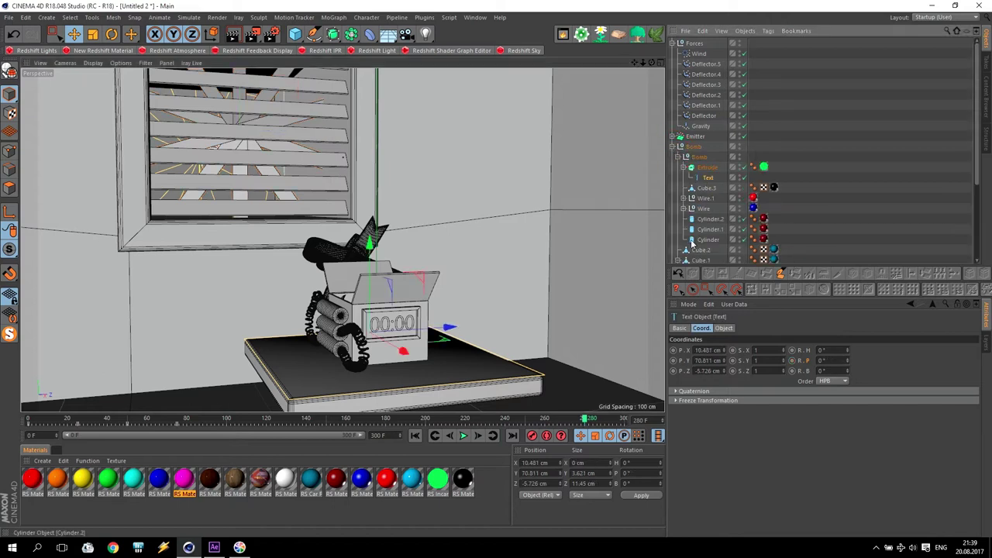
{"action": "left_click", "coordinate": [723, 328]}
{"action": "left_click", "coordinate": [673, 351]}
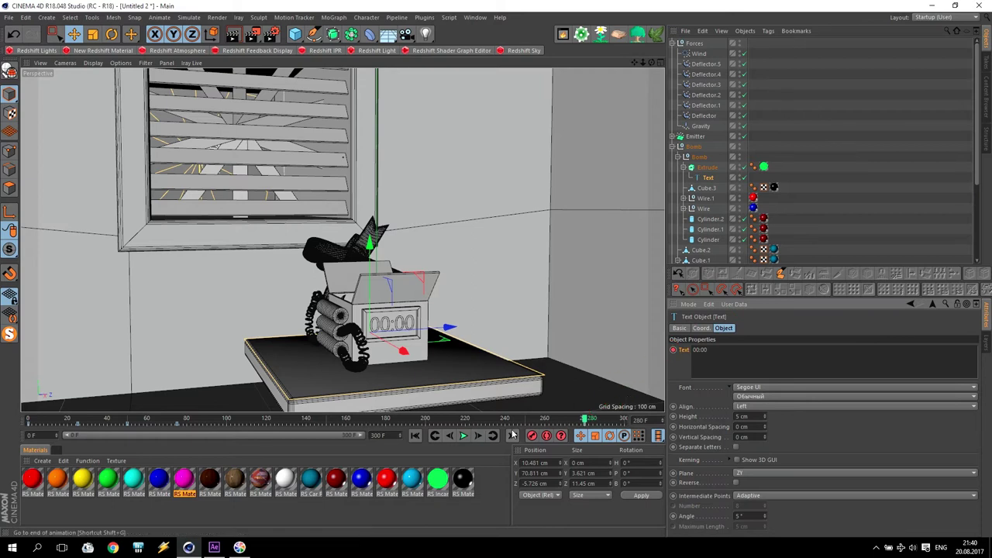
{"action": "left_click_drag", "start_coordinate": [586, 419], "coordinate": [593, 419]}
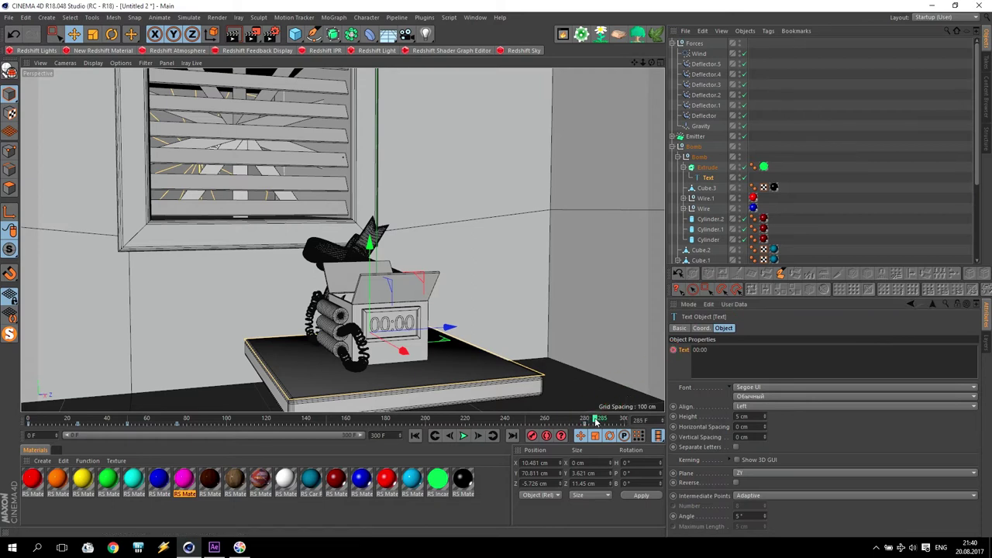
{"action": "left_click_drag", "start_coordinate": [706, 350], "coordinate": [710, 354]}
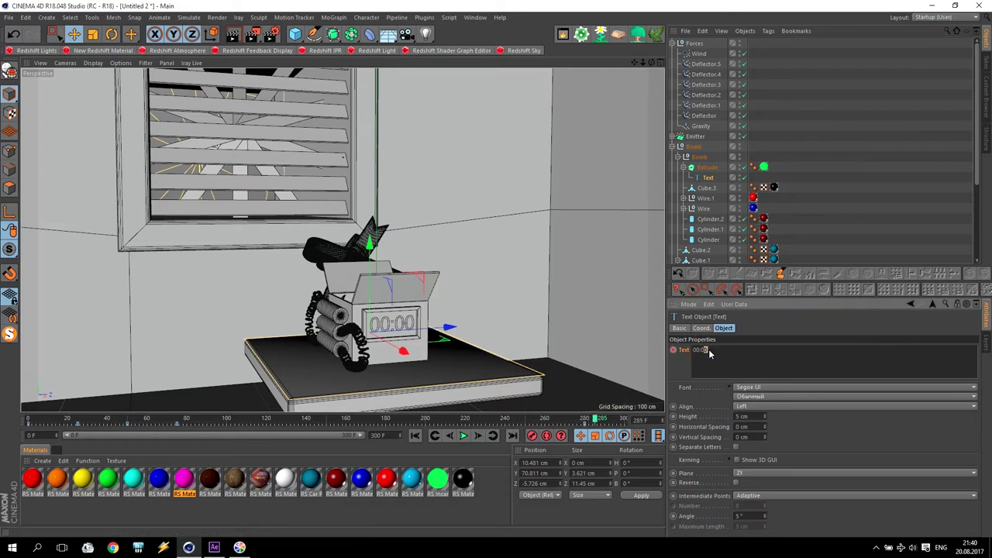
{"action": "left_click", "coordinate": [673, 350]}
Keyframe the timer as 00:02 a few frames later, reach 00:03 near frame 295, and scrub back to check
{"action": "left_click_drag", "start_coordinate": [596, 419], "coordinate": [605, 419]}
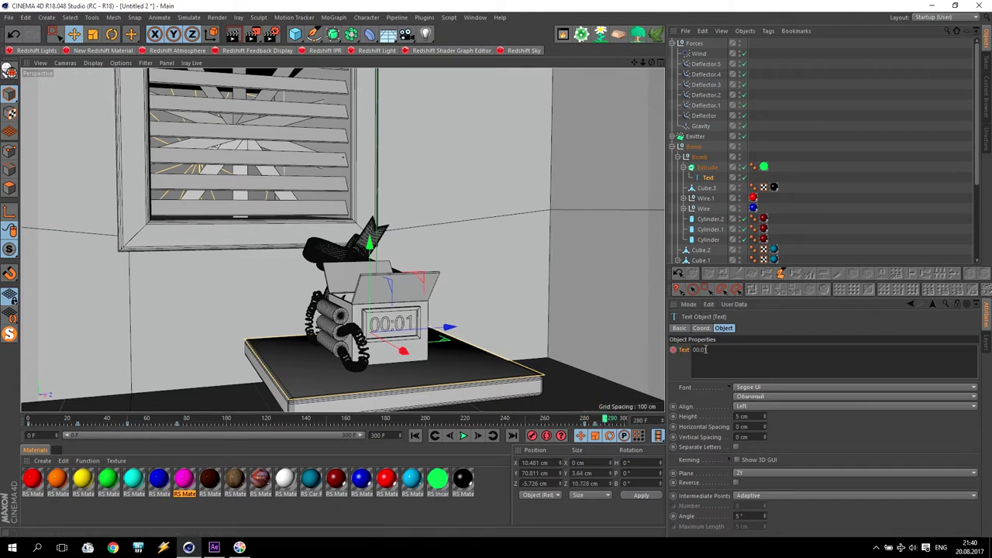
{"action": "left_click_drag", "start_coordinate": [707, 349], "coordinate": [709, 354]}
{"action": "type", "text": "2"}
{"action": "left_click", "coordinate": [632, 387]}
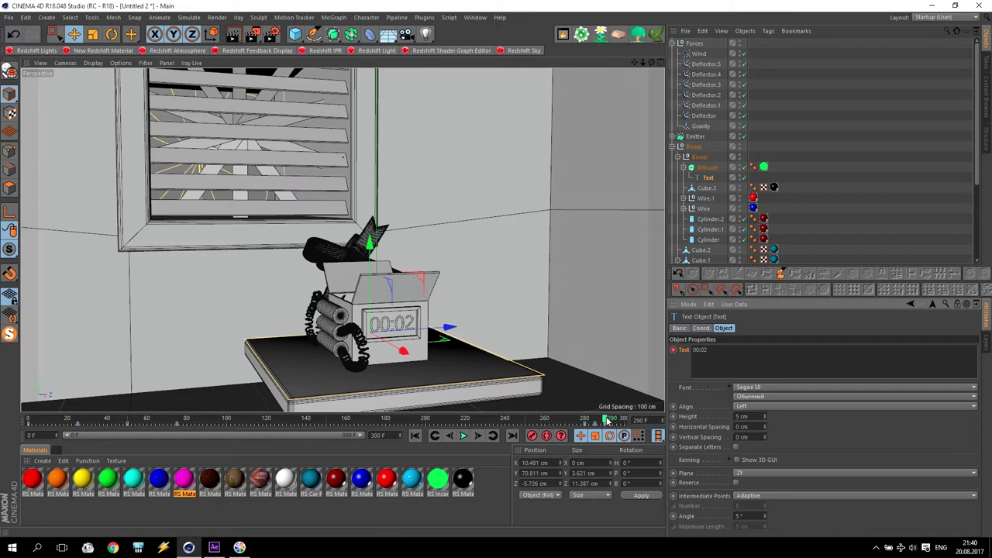
{"action": "left_click_drag", "start_coordinate": [605, 419], "coordinate": [615, 419]}
{"action": "left_click_drag", "start_coordinate": [706, 349], "coordinate": [711, 354]}
{"action": "left_click_drag", "start_coordinate": [614, 420], "coordinate": [587, 424]}
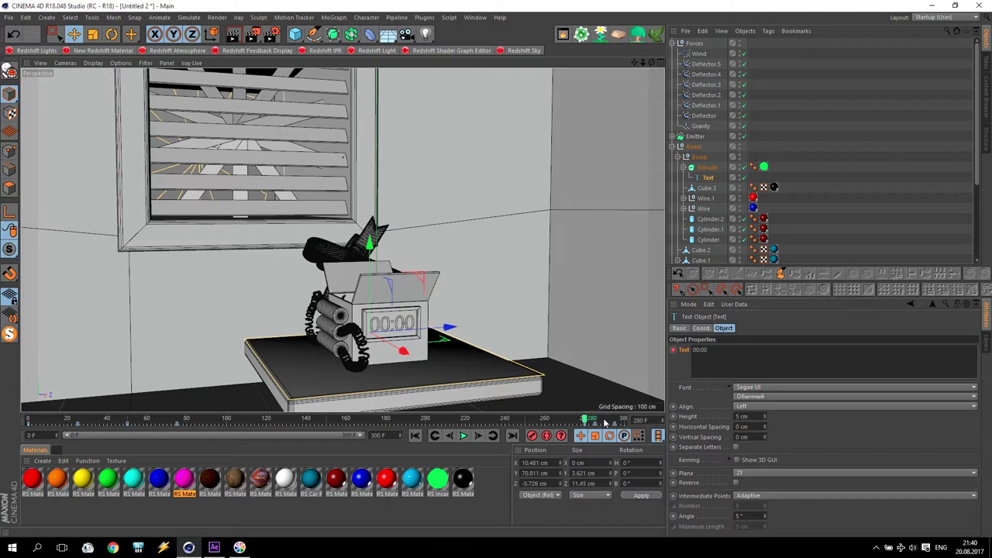
Key the current bank rotation (R.B) of both lid flaps, Cube.2 and Cube.1
{"action": "scroll", "coordinate": [704, 227], "scroll_direction": "down", "scroll_amount": 5}
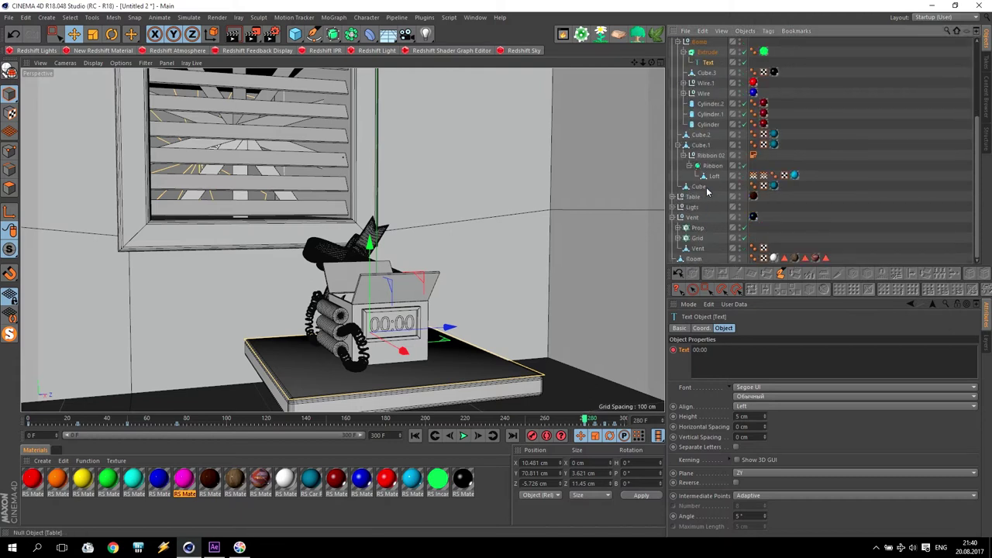
{"action": "left_click", "coordinate": [702, 145]}
{"action": "left_click", "coordinate": [704, 136], "text": "ctrl"}
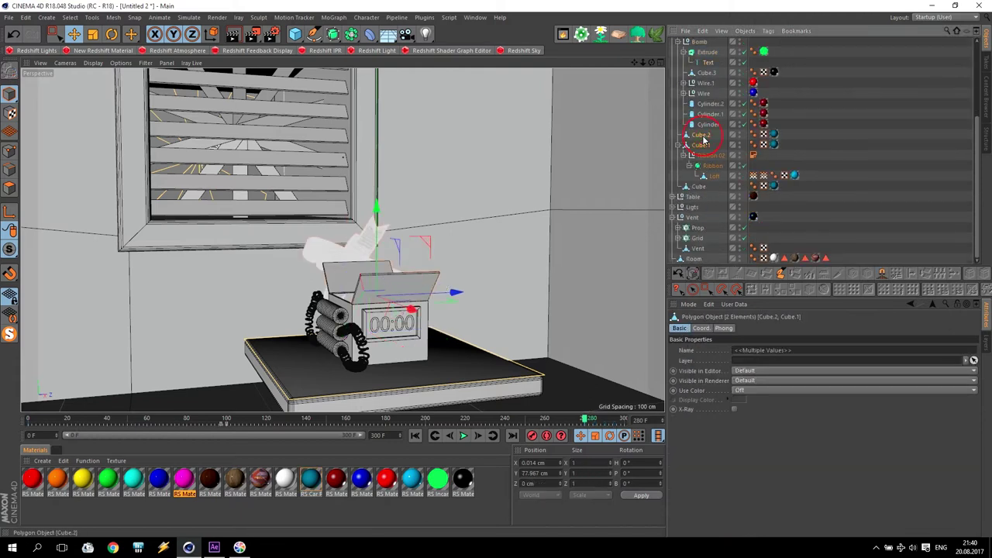
{"action": "left_click", "coordinate": [701, 330]}
{"action": "left_click", "coordinate": [791, 372]}
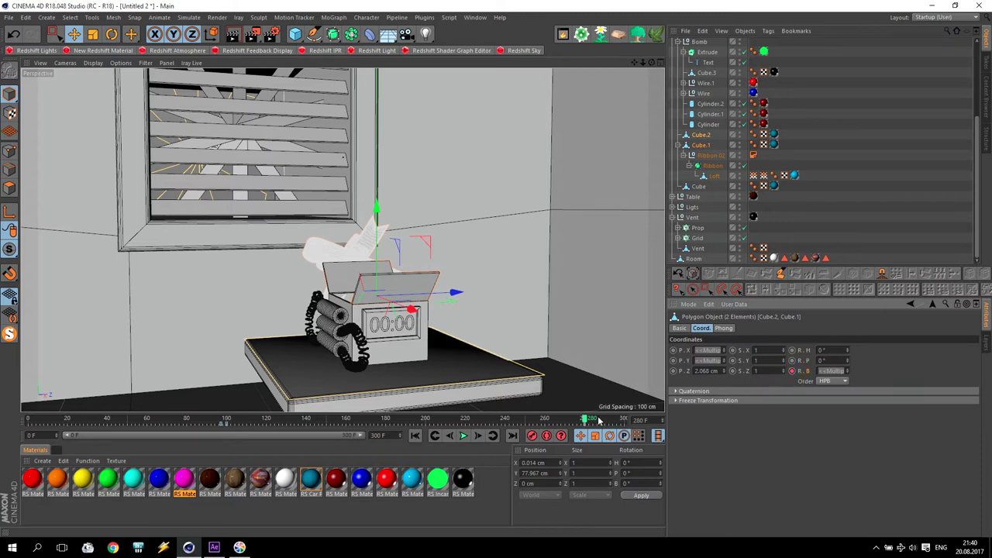
At frame 295, set the flaps' R.B to 0° so they close, then scrub back to check
{"action": "left_click_drag", "start_coordinate": [585, 420], "coordinate": [618, 422]}
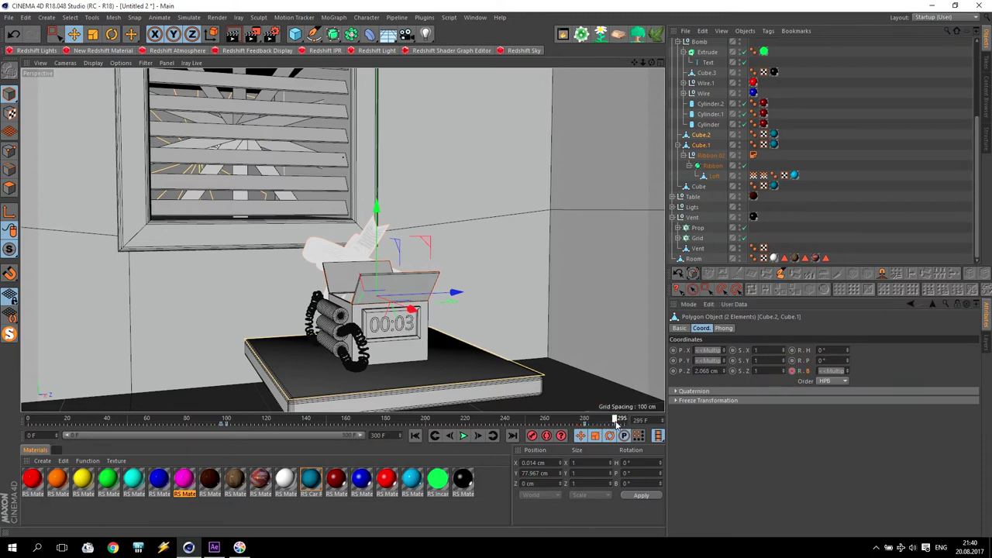
{"action": "left_click", "coordinate": [407, 342]}
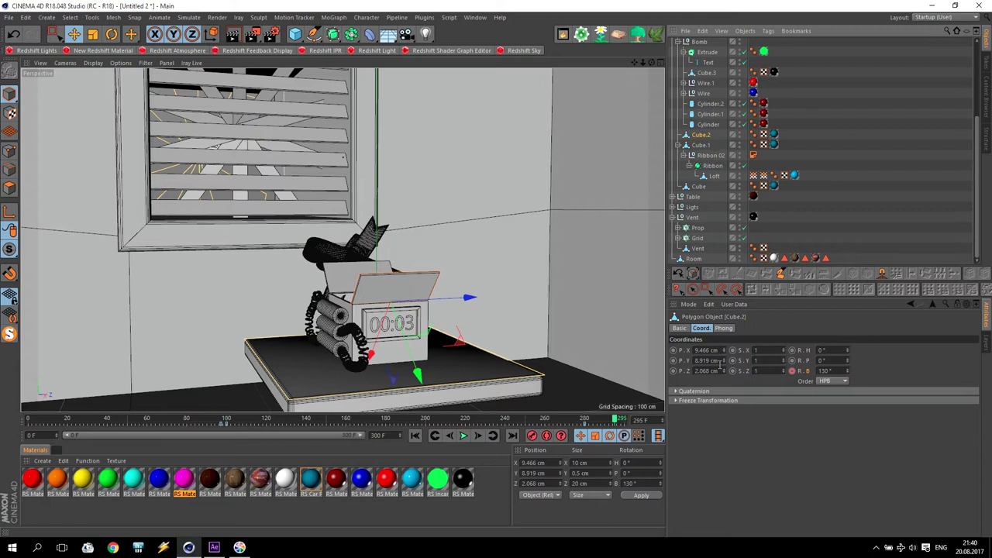
{"action": "left_click", "coordinate": [838, 371]}
{"action": "type", "text": "0"}
{"action": "key", "text": "Return"}
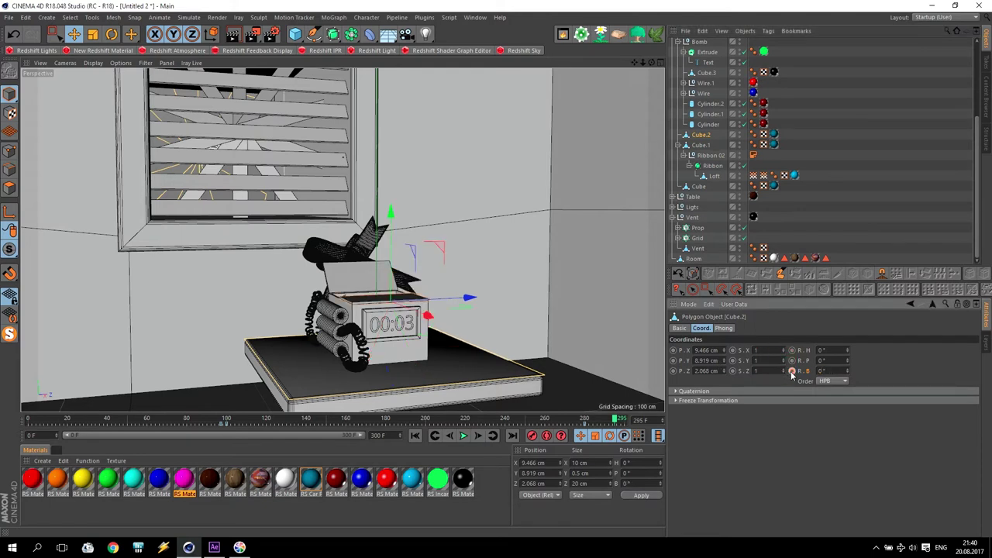
{"action": "left_click", "coordinate": [701, 145]}
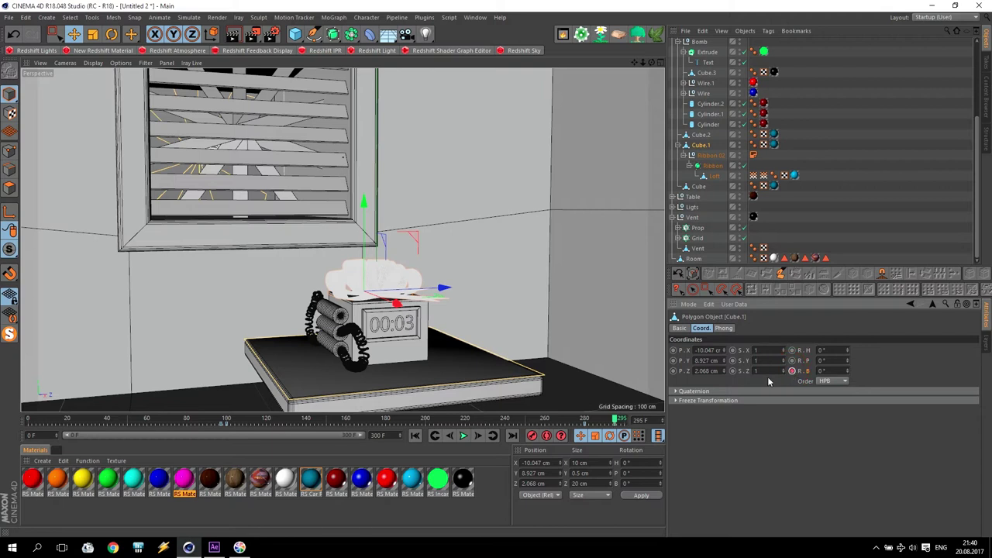
{"action": "left_click_drag", "start_coordinate": [616, 419], "coordinate": [479, 444]}
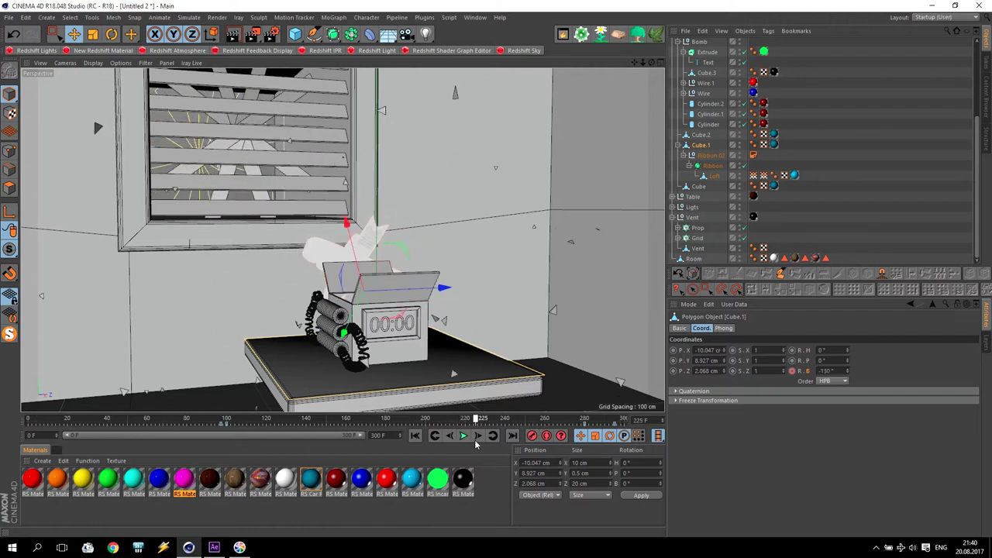
Select the RS Area Light in the Ligts group and key it off (0) at frame 170
{"action": "scroll", "coordinate": [697, 113], "scroll_direction": "up", "scroll_amount": 3}
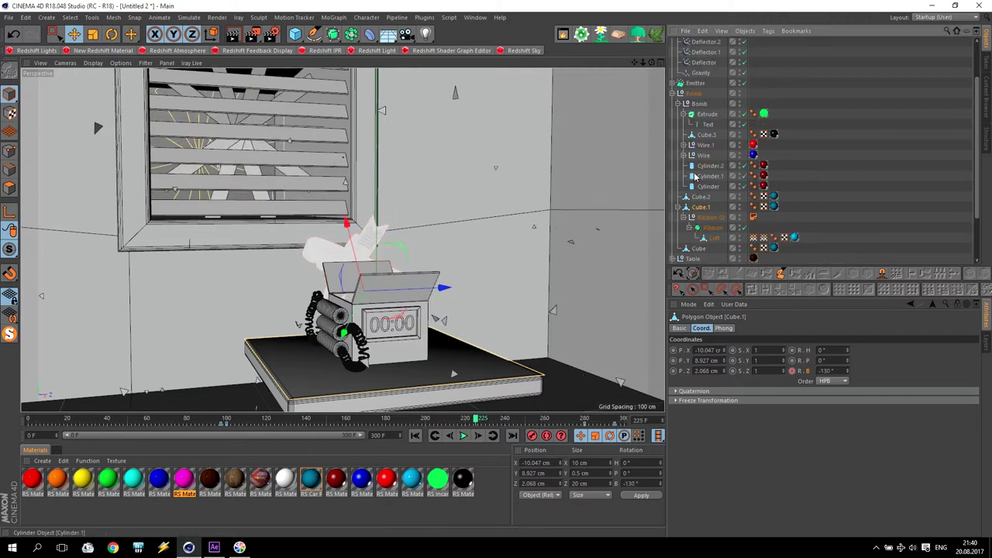
{"action": "left_click", "coordinate": [678, 104]}
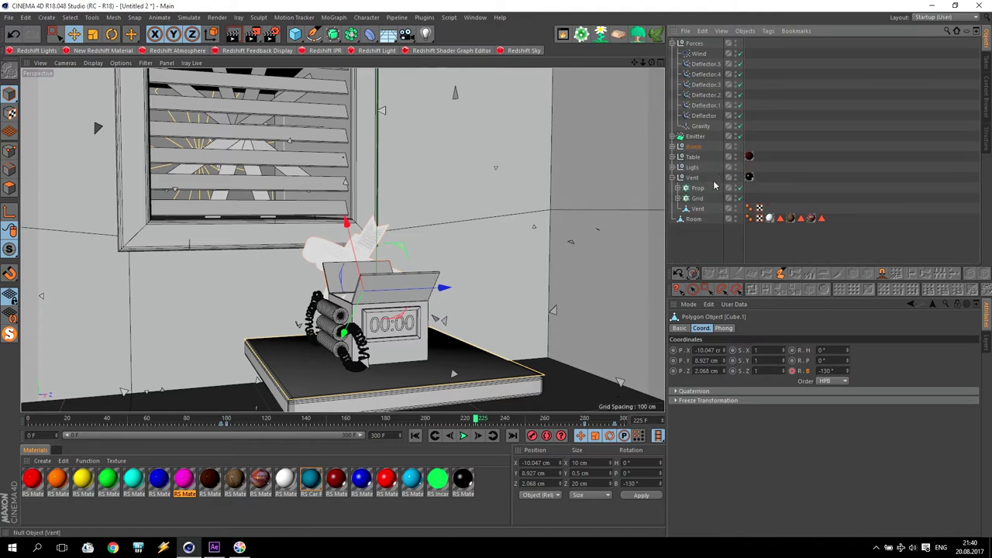
{"action": "left_click", "coordinate": [672, 178]}
{"action": "left_click", "coordinate": [672, 167]}
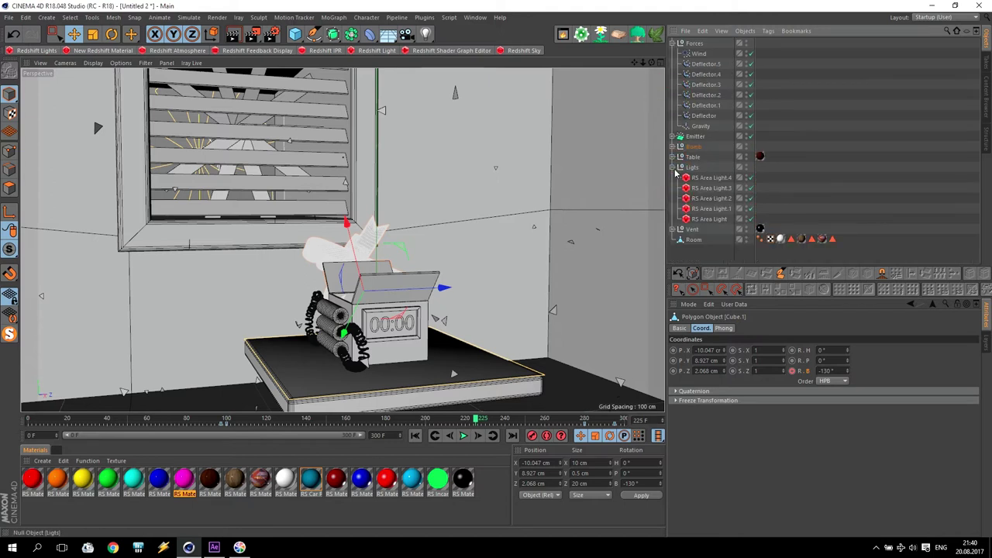
{"action": "left_click", "coordinate": [709, 218]}
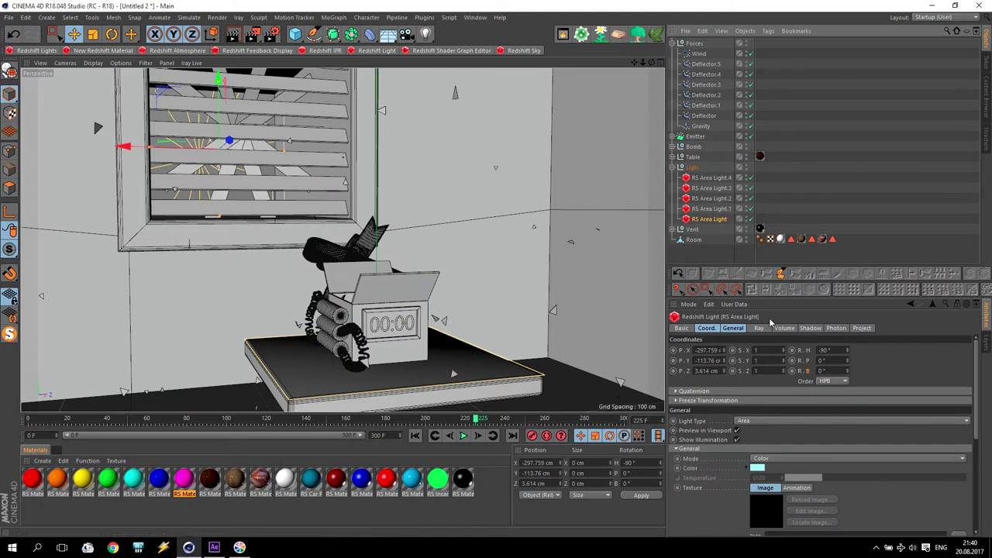
{"action": "left_click", "coordinate": [385, 420]}
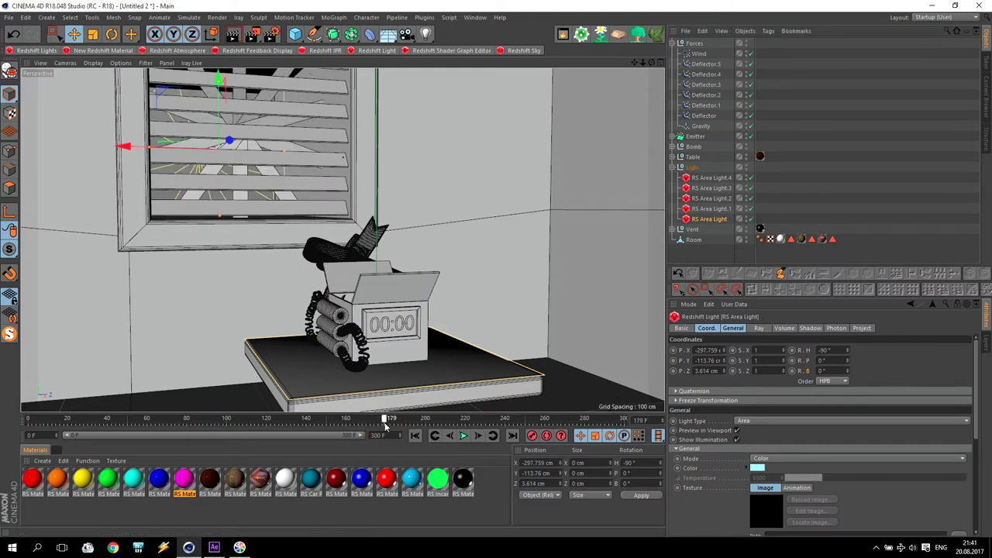
{"action": "left_click_drag", "start_coordinate": [385, 425], "coordinate": [372, 425]}
{"action": "left_click", "coordinate": [733, 328]}
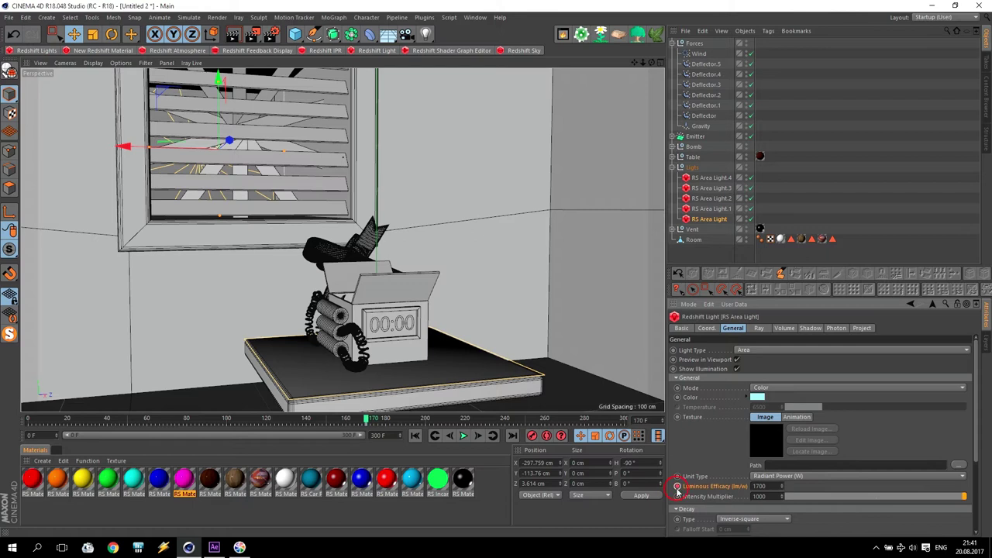
{"action": "type", "text": "00"}
{"action": "key", "text": "Return"}
{"action": "left_click", "coordinate": [678, 486]}
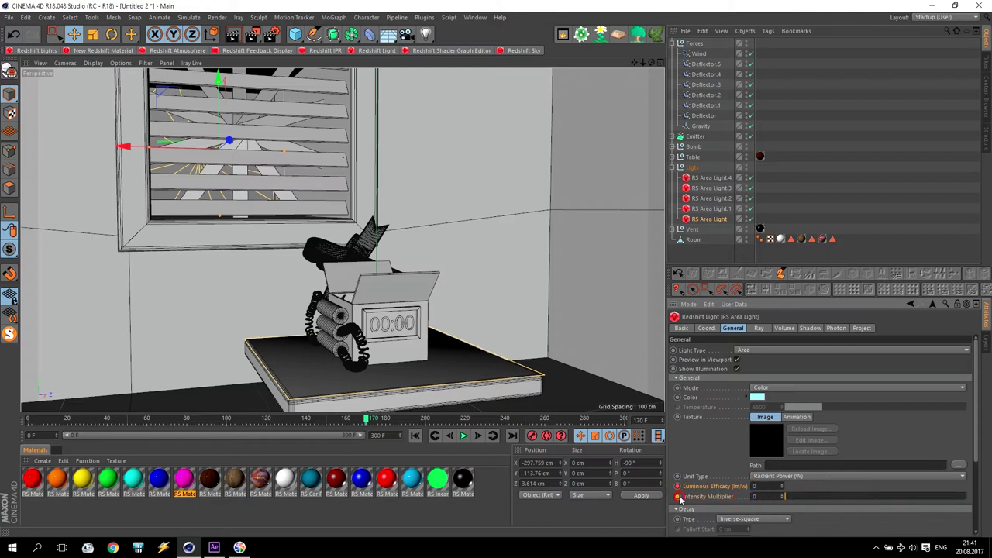
Key the light at 1700 Luminous Efficacy and 1000 Intensity Multiplier at frames 180 and 279
{"action": "left_click", "coordinate": [386, 420]}
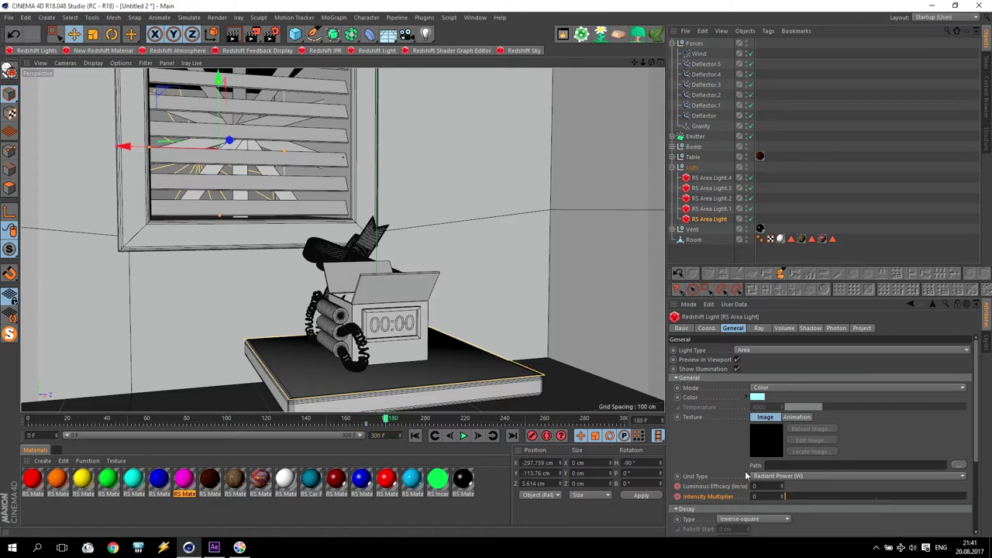
{"action": "left_click", "coordinate": [714, 486]}
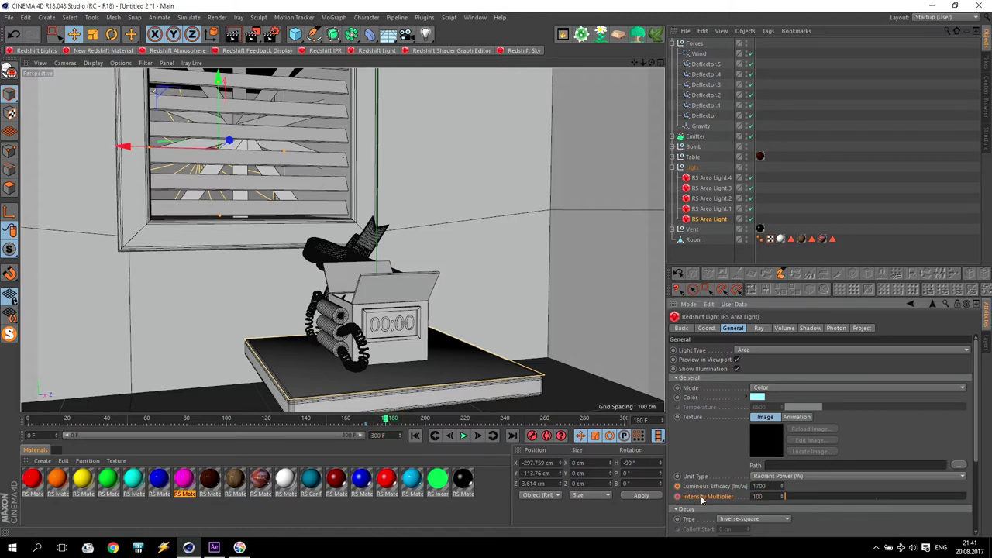
{"action": "left_click", "coordinate": [678, 487]}
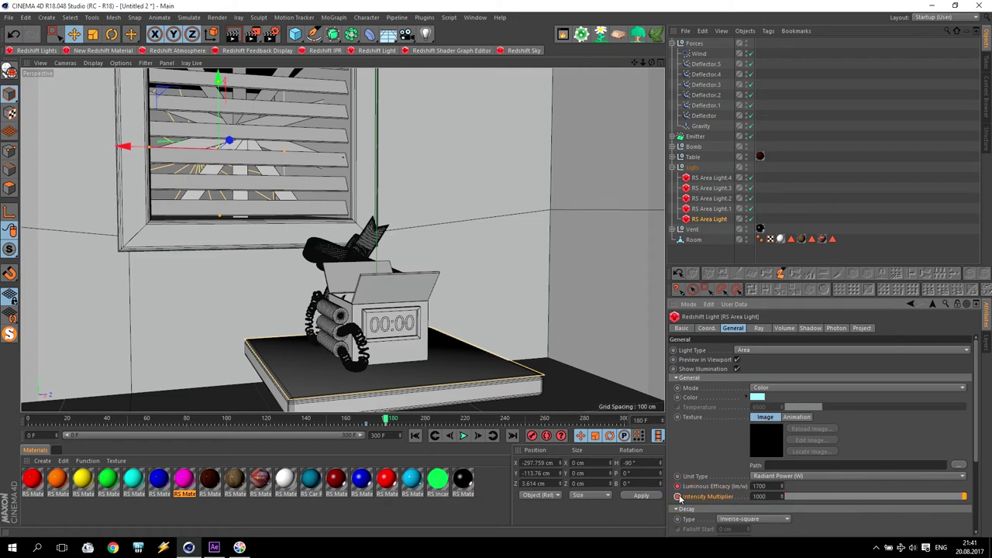
{"action": "left_click", "coordinate": [586, 420]}
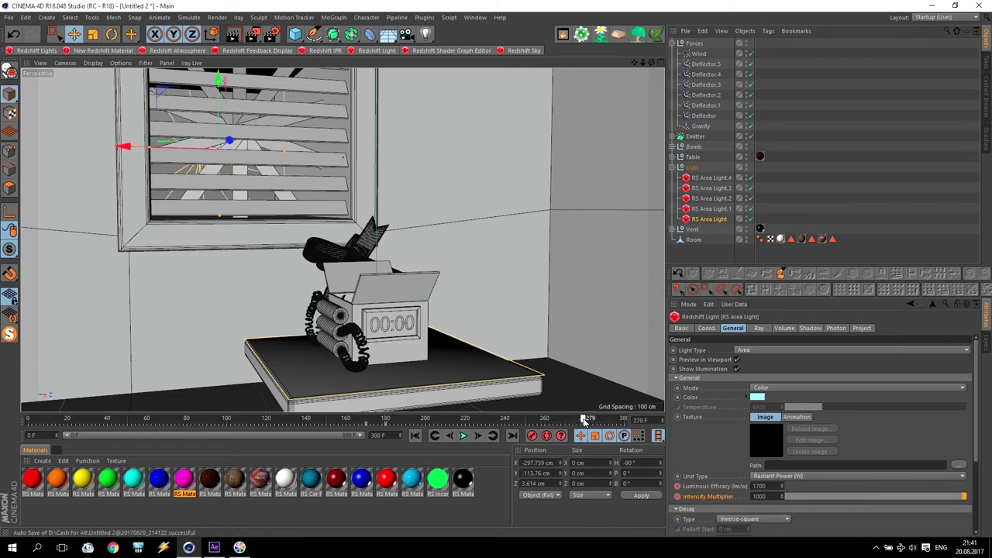
{"action": "left_click", "coordinate": [678, 497]}
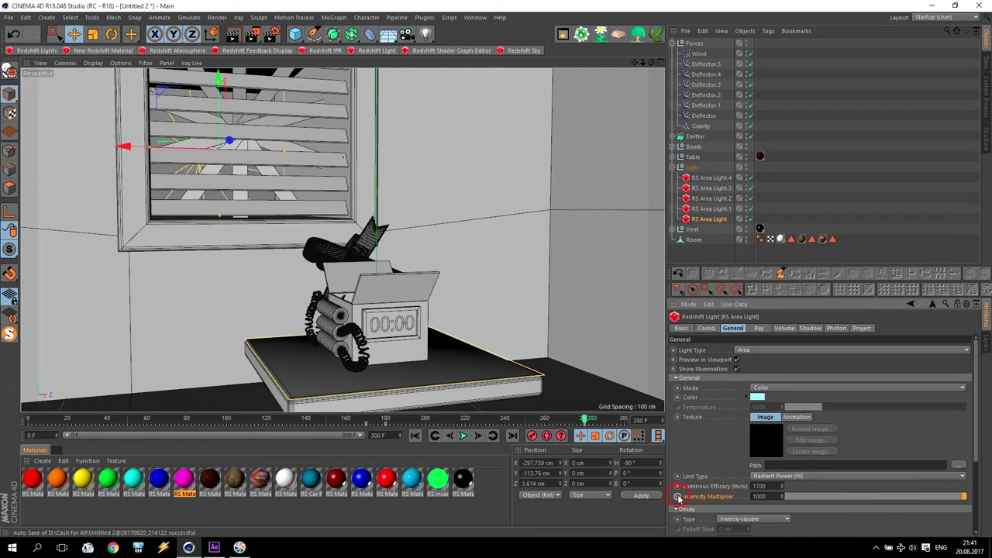
Key the light back to 0 at frame 290, then review and render a preview frame
{"action": "left_click_drag", "start_coordinate": [587, 421], "coordinate": [607, 423]}
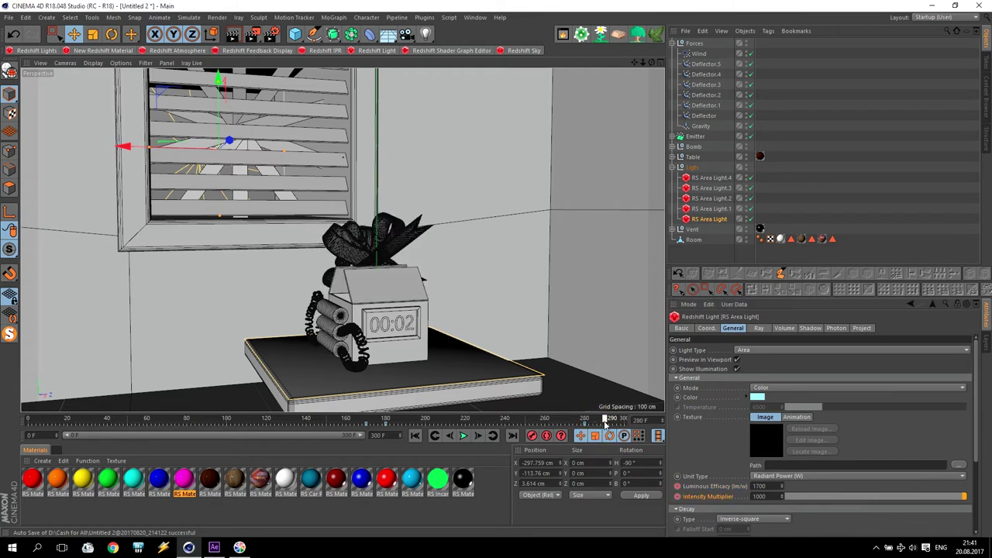
{"action": "double_click", "coordinate": [774, 487]}
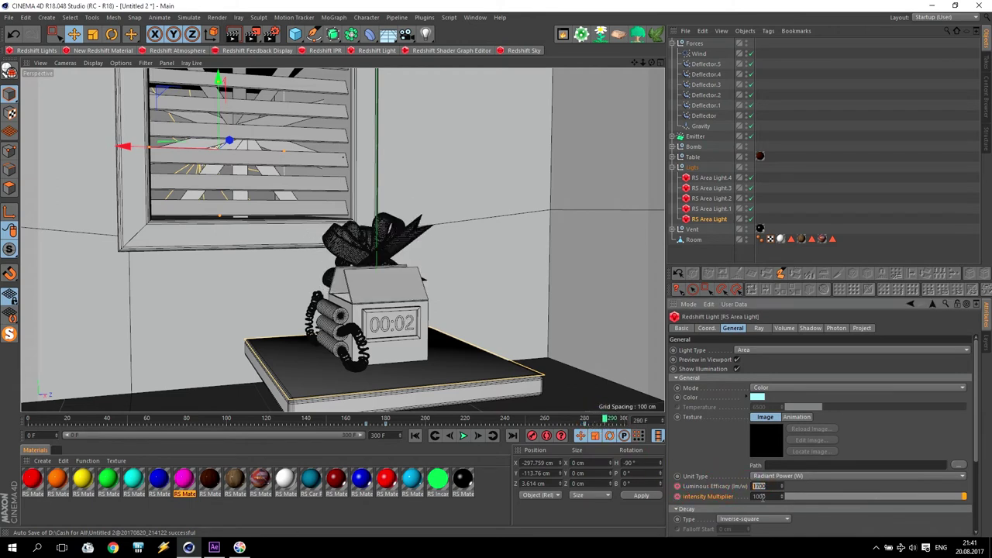
{"action": "type", "text": "0"}
{"action": "left_click", "coordinate": [677, 497], "text": "ctrl"}
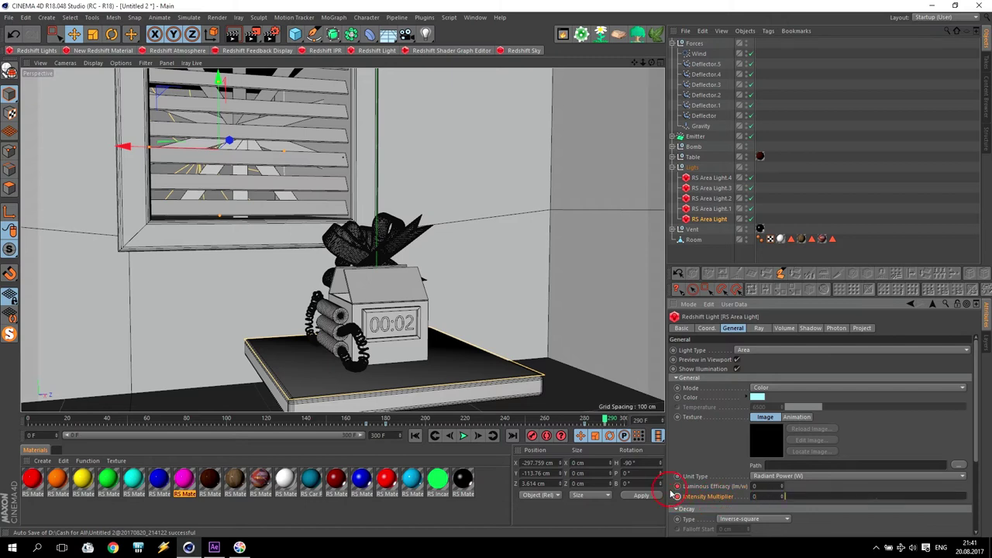
{"action": "left_click_drag", "start_coordinate": [613, 421], "coordinate": [272, 425]}
{"action": "left_click", "coordinate": [252, 34]}
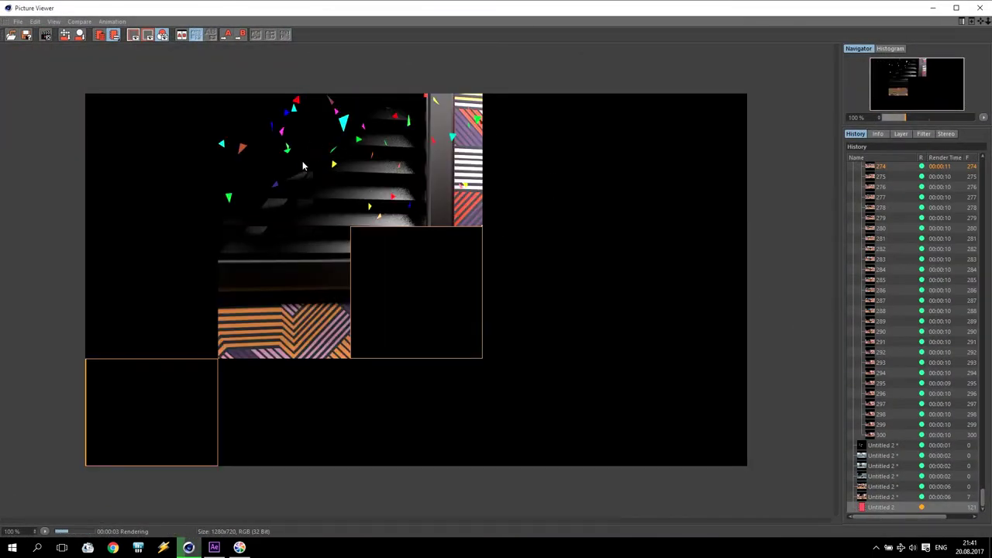
{"action": "left_click", "coordinate": [980, 7]}
{"action": "left_click", "coordinate": [531, 312]}
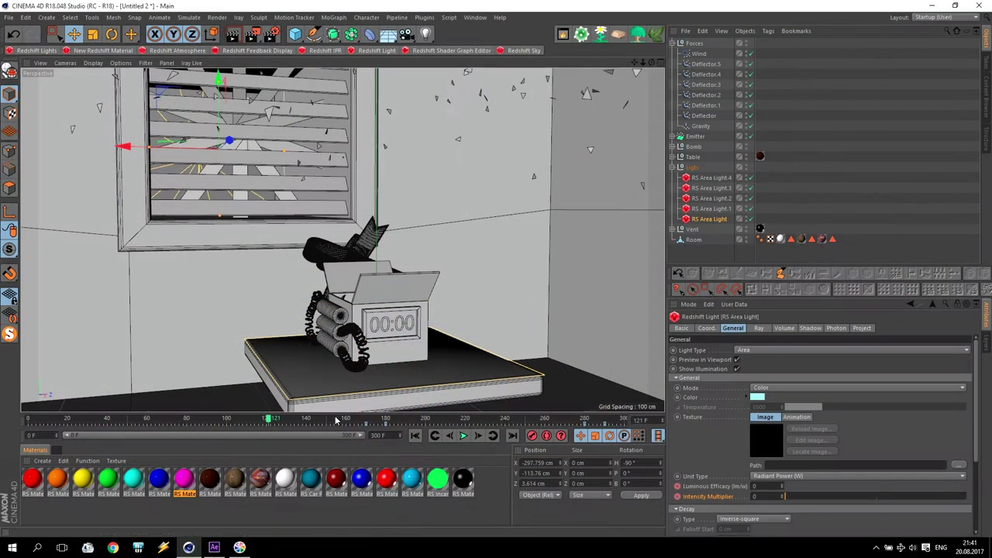
{"action": "left_click_drag", "start_coordinate": [272, 420], "coordinate": [438, 419]}
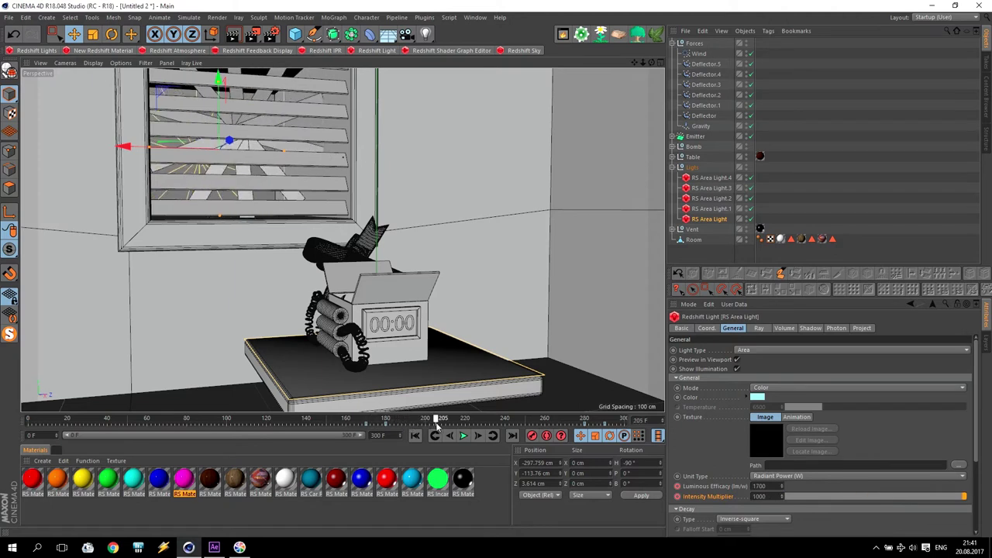
{"action": "left_click", "coordinate": [252, 34]}
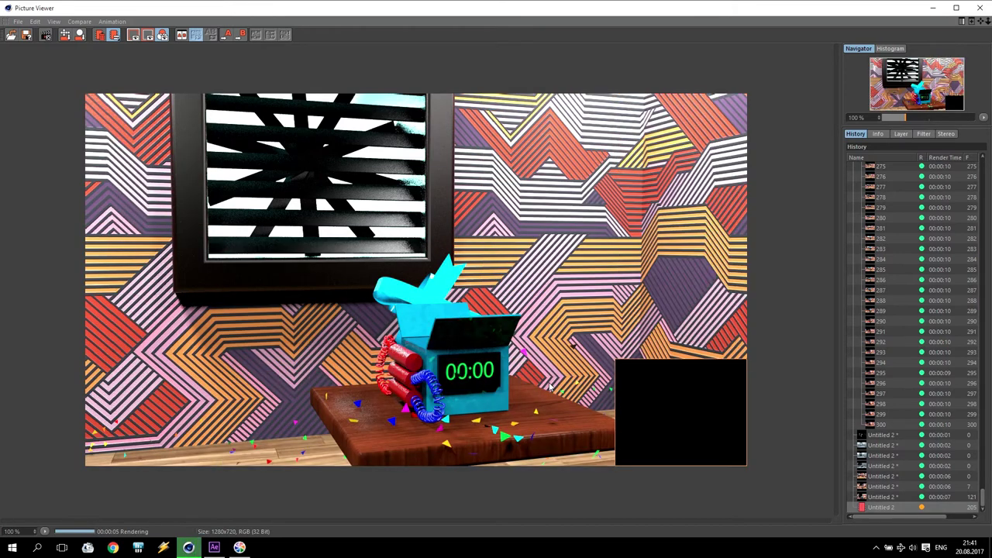
{"action": "left_click", "coordinate": [980, 8]}
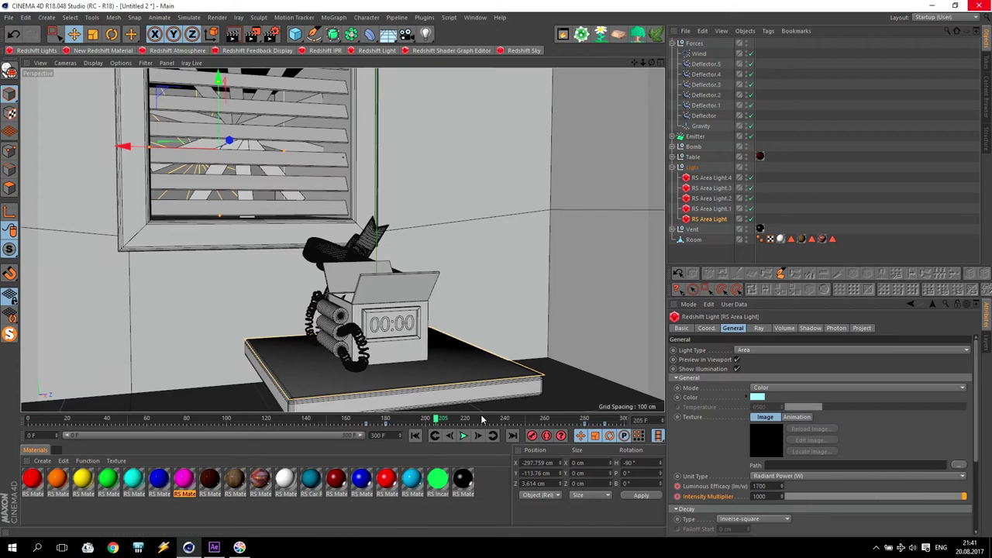
{"action": "left_click_drag", "start_coordinate": [560, 426], "coordinate": [613, 424]}
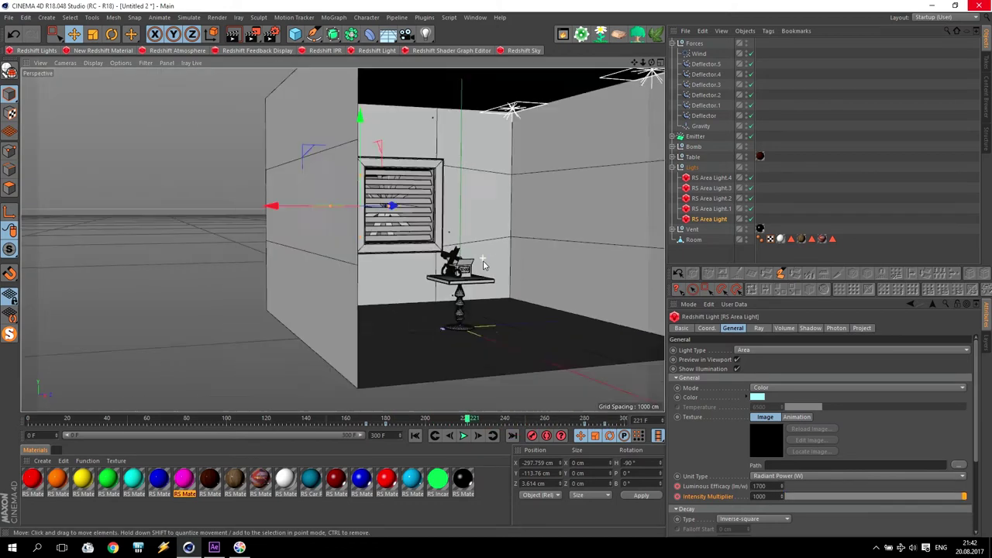
Add a Motion Camera rig from the camera flyout, inspect it, then delete it
{"action": "left_click_drag", "start_coordinate": [483, 265], "coordinate": [501, 273], "text": "alt"}
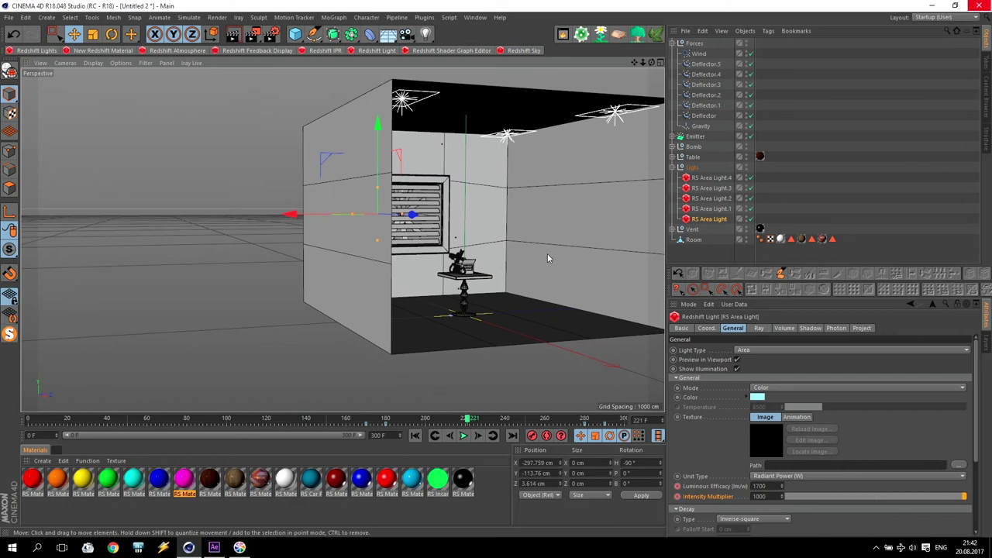
{"action": "left_click_drag", "start_coordinate": [534, 241], "coordinate": [413, 243], "text": "alt"}
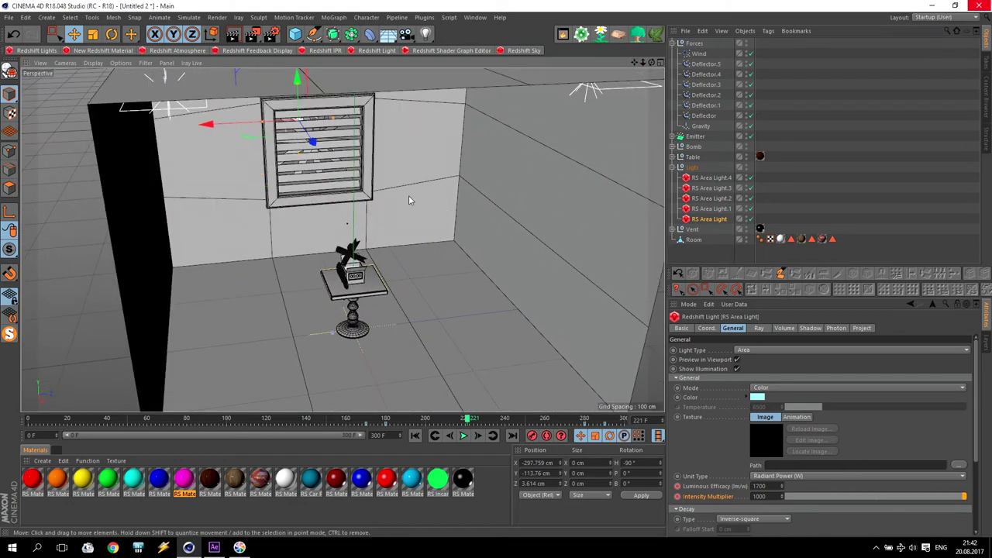
{"action": "left_click", "coordinate": [405, 34]}
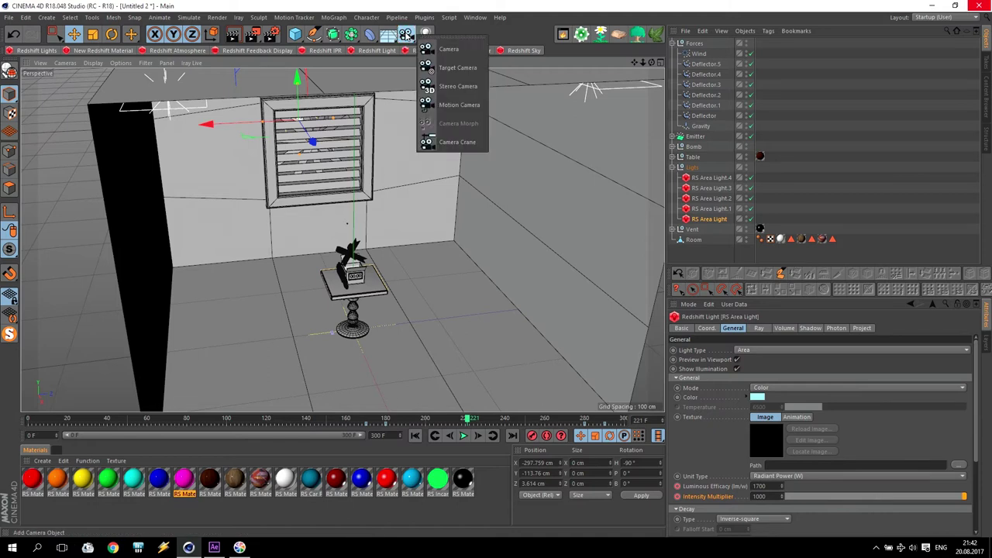
{"action": "left_click", "coordinate": [460, 105]}
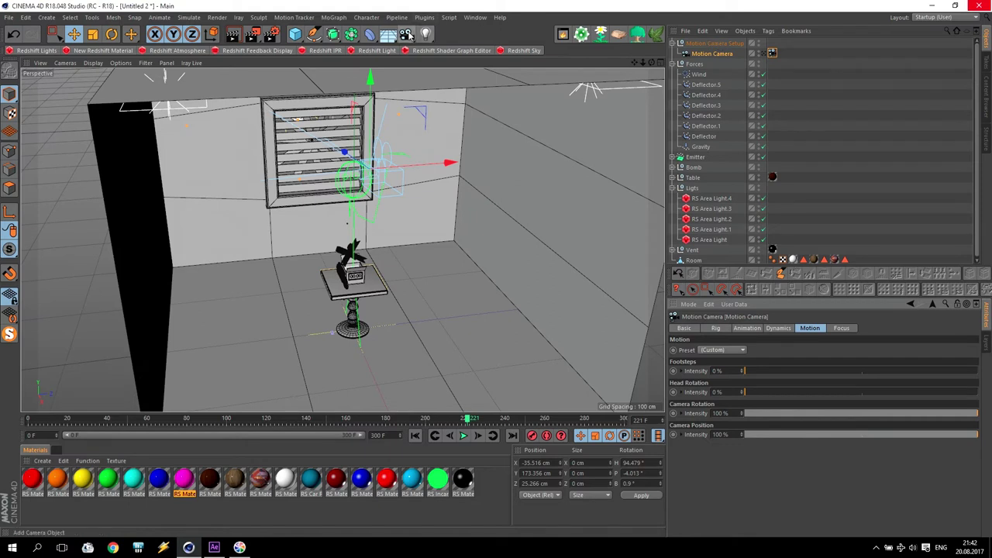
{"action": "left_click", "coordinate": [712, 43]}
{"action": "left_click", "coordinate": [706, 53]}
{"action": "left_click", "coordinate": [710, 44]}
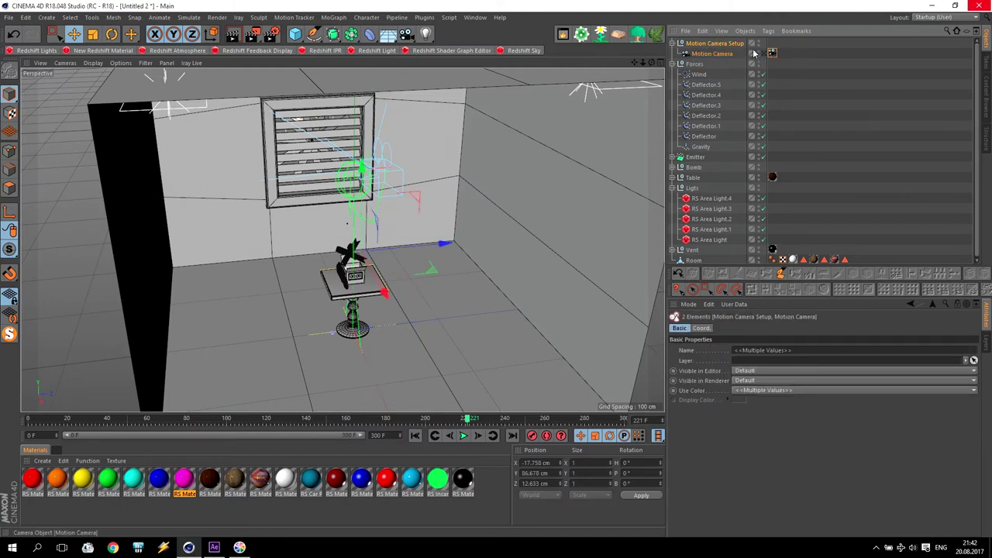
{"action": "key", "text": "Delete"}
Add a fresh Motion Camera rig and remove its Path Spline
{"action": "left_click", "coordinate": [406, 34]}
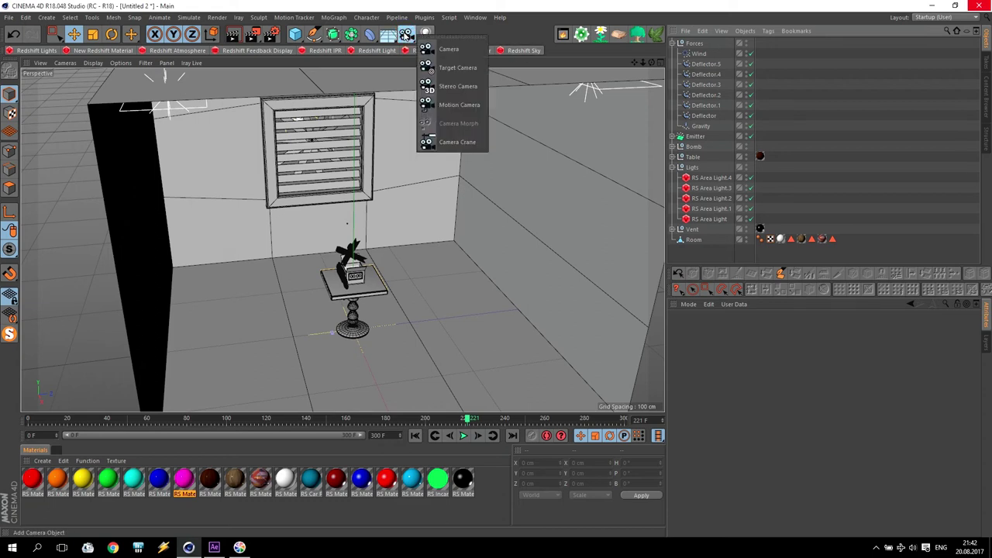
{"action": "left_click", "coordinate": [460, 104]}
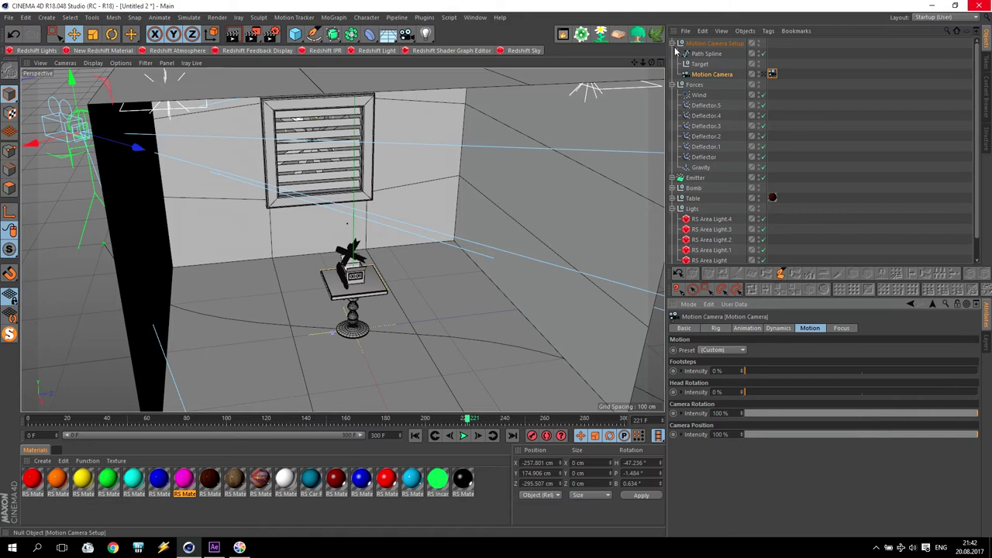
{"action": "left_click", "coordinate": [706, 55]}
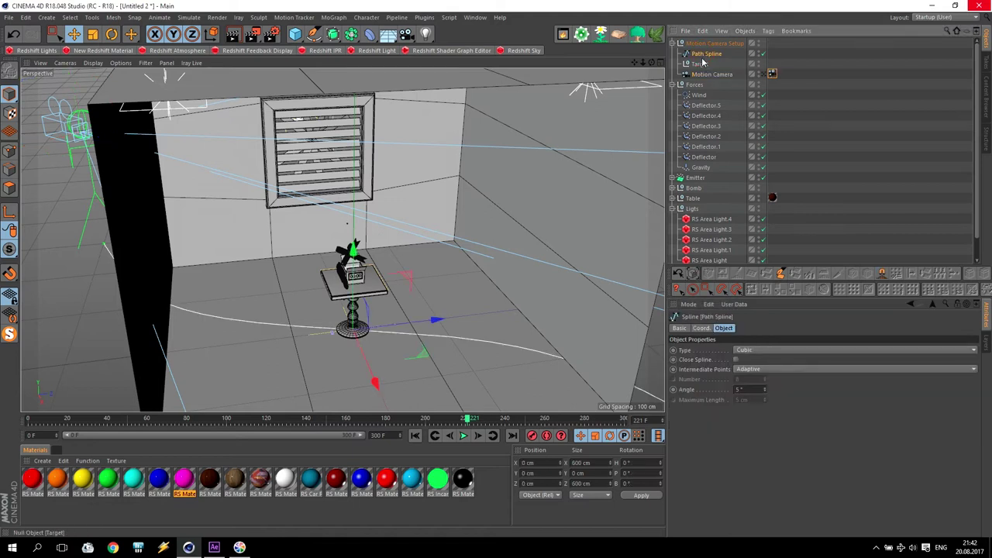
{"action": "key", "text": "Delete"}
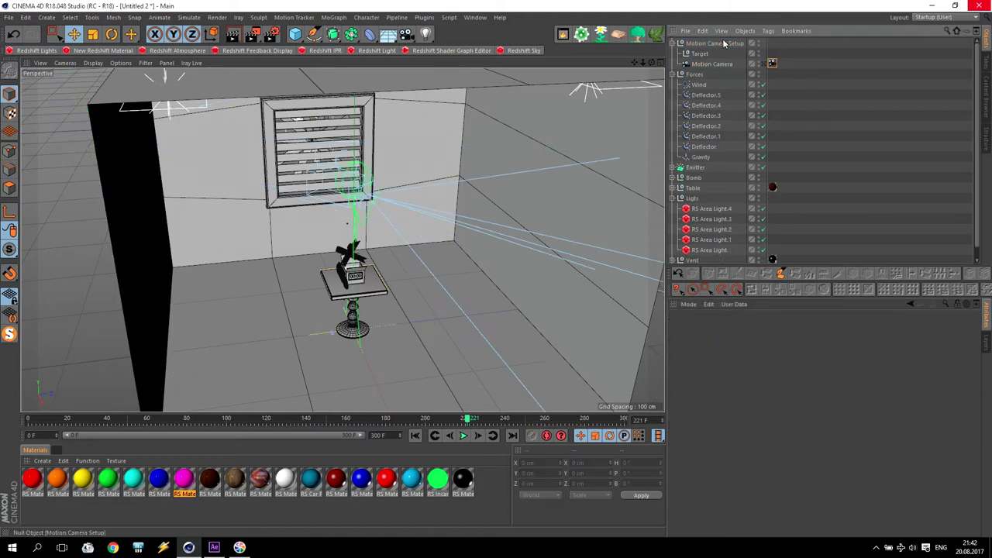
{"action": "left_click", "coordinate": [700, 45]}
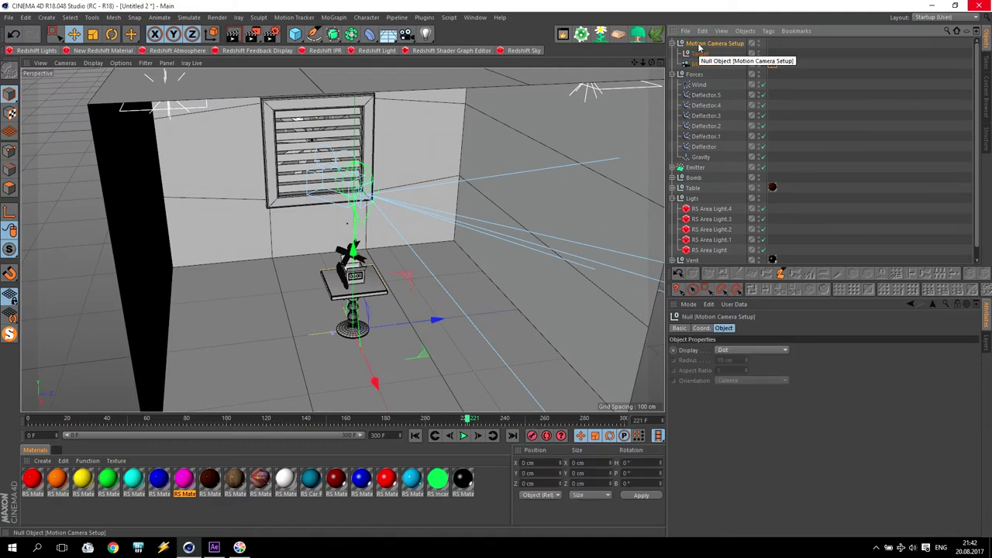
Switch to the four-view layout, frame the room in the top view and select the Motion Camera
{"action": "middle_click", "coordinate": [467, 171]}
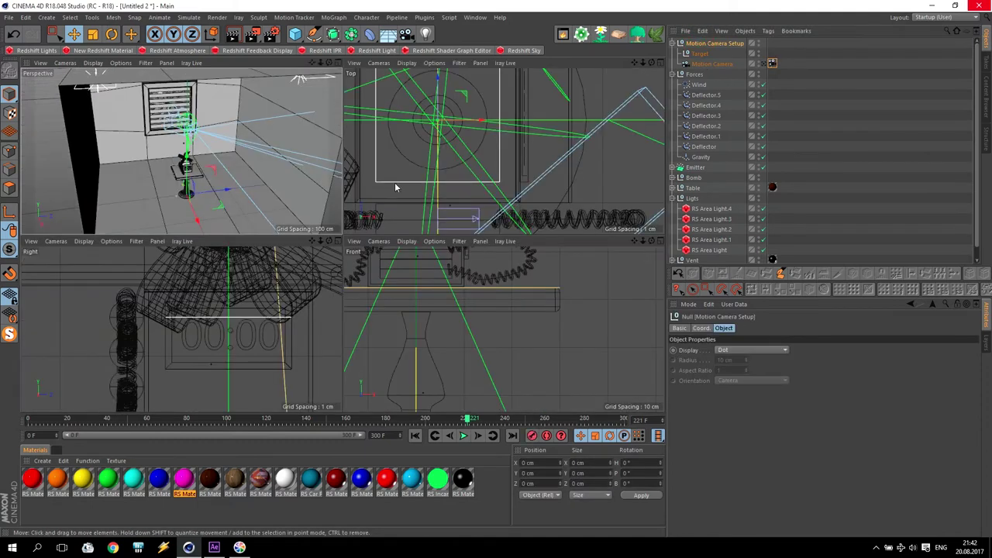
{"action": "scroll", "coordinate": [223, 167], "scroll_direction": "down", "scroll_amount": 5}
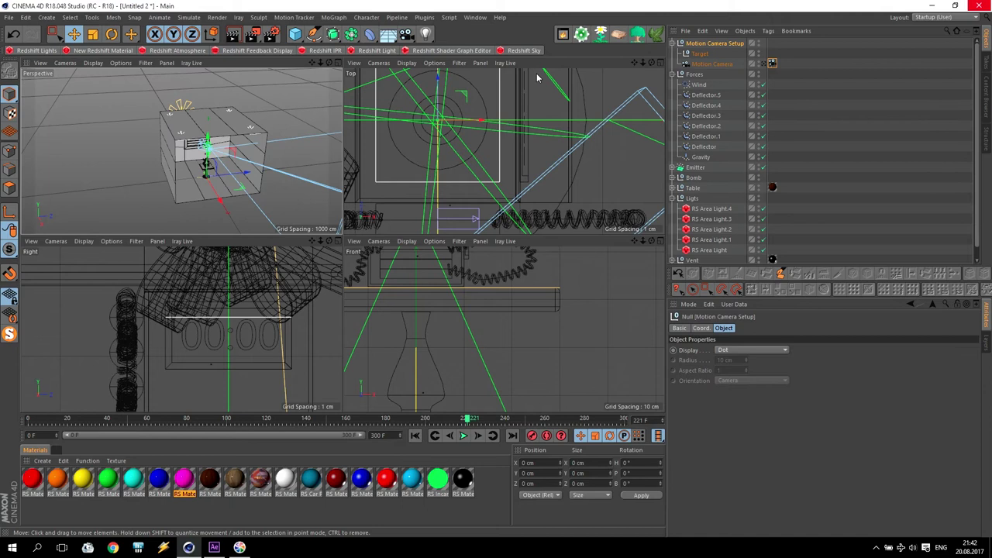
{"action": "scroll", "coordinate": [545, 120], "scroll_direction": "down", "scroll_amount": 3}
{"action": "scroll", "coordinate": [545, 121], "scroll_direction": "down", "scroll_amount": 3}
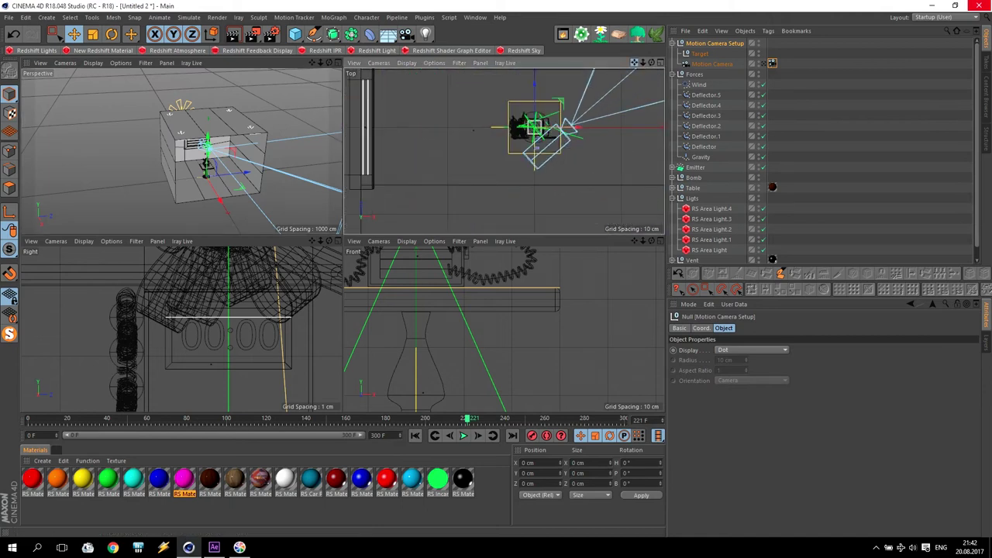
{"action": "middle_click_drag", "start_coordinate": [665, 107], "coordinate": [573, 130], "text": "alt"}
{"action": "scroll", "coordinate": [573, 130], "scroll_direction": "down", "scroll_amount": 3}
{"action": "scroll", "coordinate": [273, 154], "scroll_direction": "up", "scroll_amount": 5}
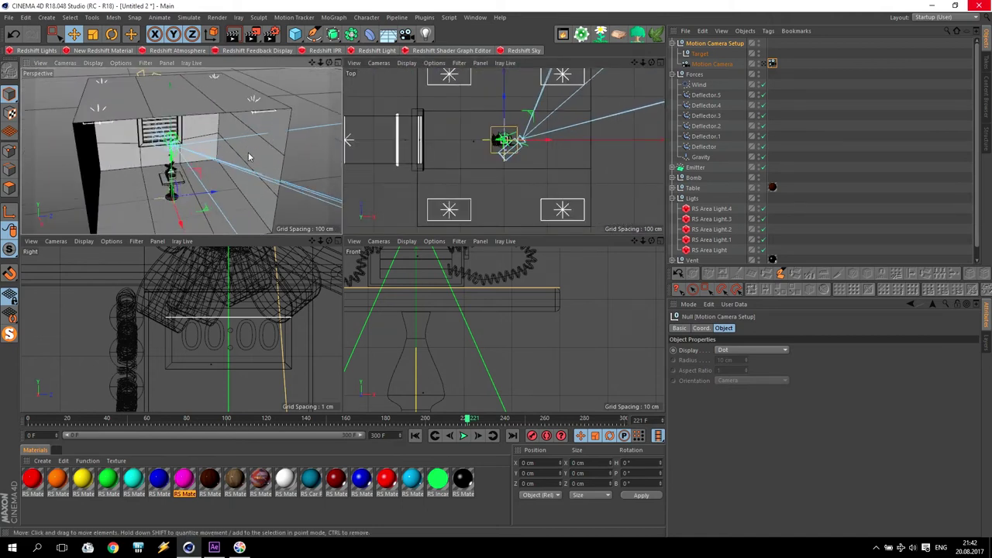
{"action": "left_click", "coordinate": [720, 67]}
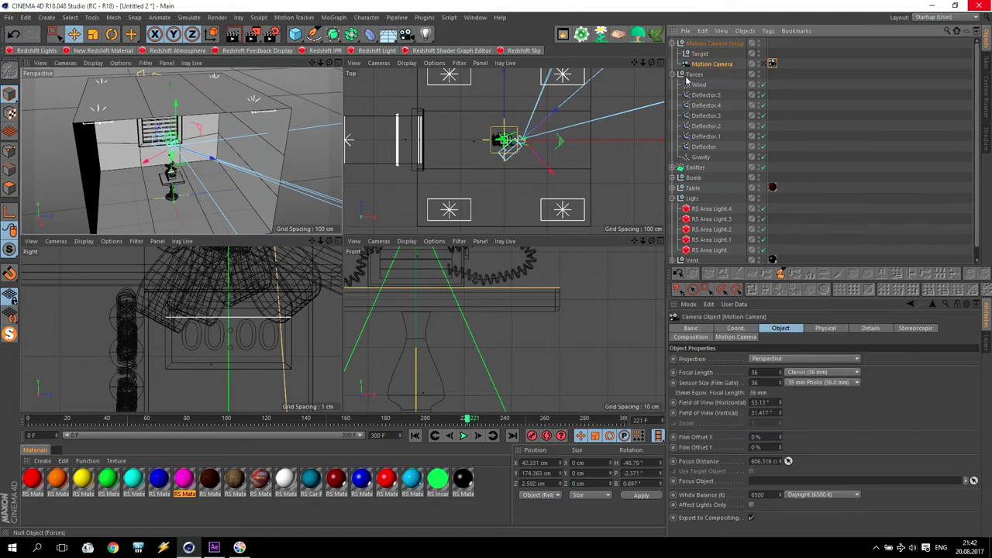
{"action": "key", "text": "F1"}
{"action": "scroll", "coordinate": [543, 308], "scroll_direction": "up", "scroll_amount": 5}
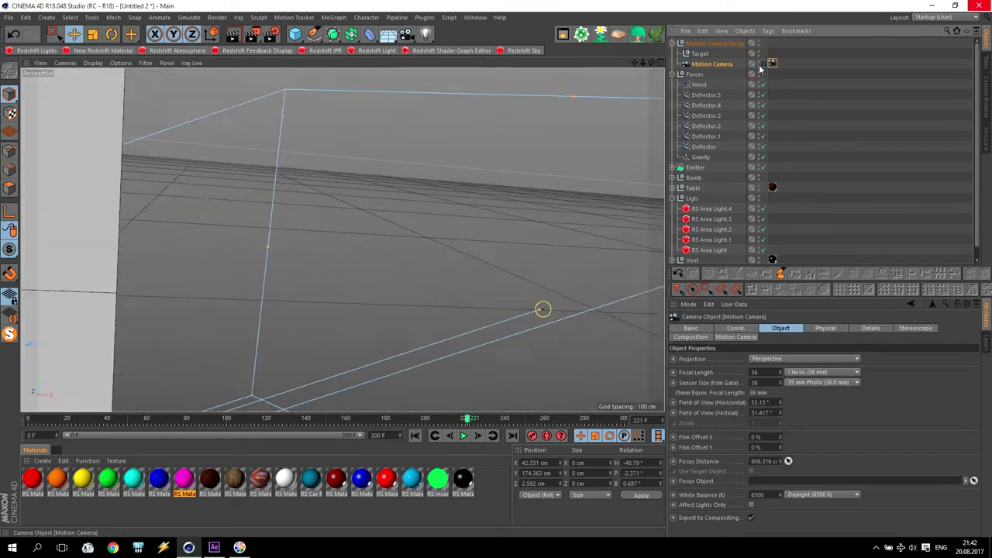
{"action": "key", "text": "F5"}
{"action": "middle_click", "coordinate": [460, 174]}
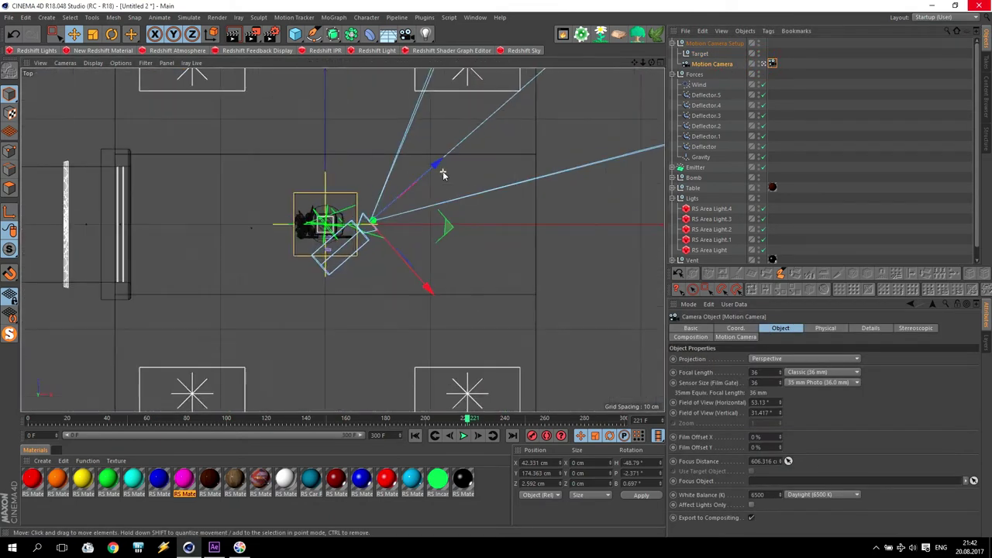
{"action": "middle_click", "coordinate": [443, 166]}
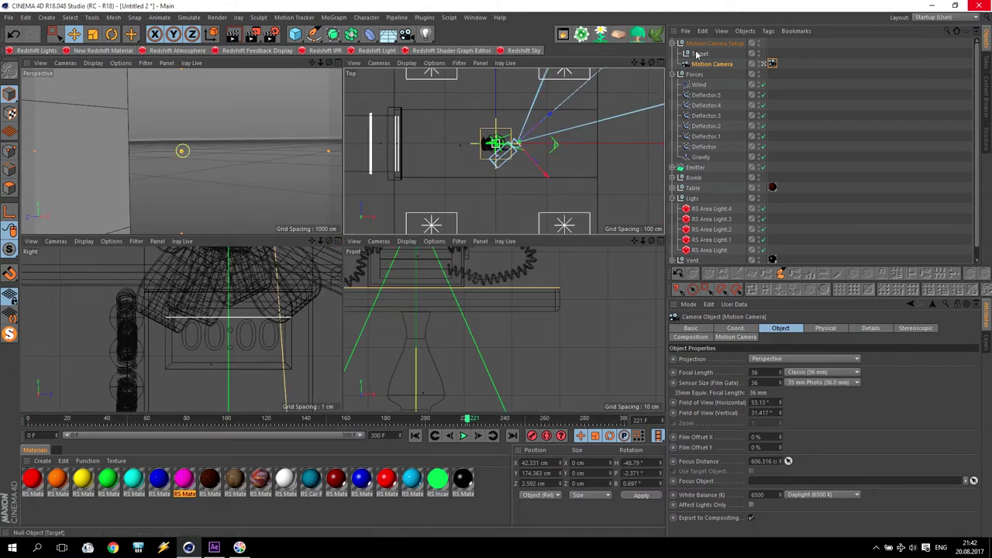
Move the camera rig beside the table and lower it by about 62 cm
{"action": "left_click", "coordinate": [627, 115]}
{"action": "left_click_drag", "start_coordinate": [524, 119], "coordinate": [473, 186]}
{"action": "left_click", "coordinate": [112, 34]}
{"action": "scroll", "coordinate": [560, 357], "scroll_direction": "down", "scroll_amount": 10}
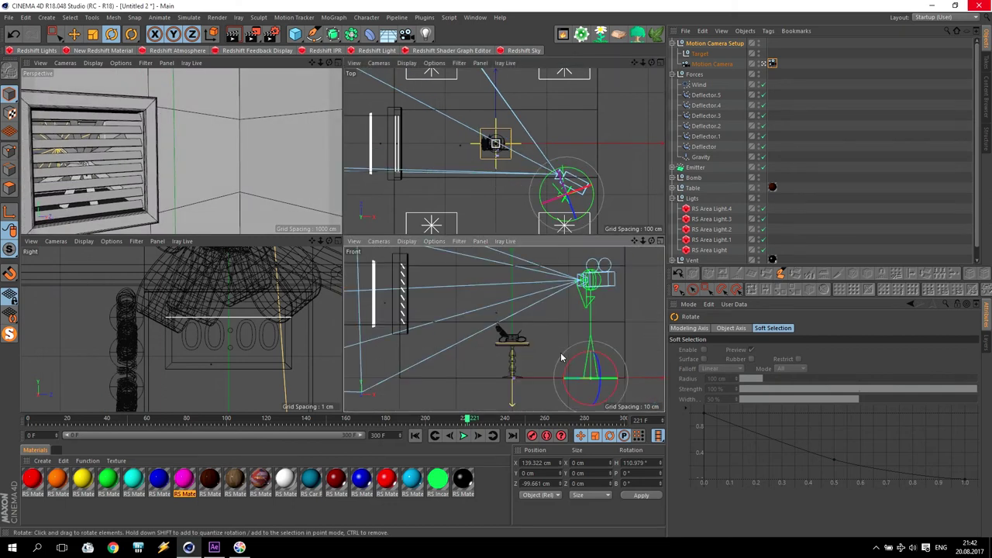
{"action": "left_click", "coordinate": [74, 34]}
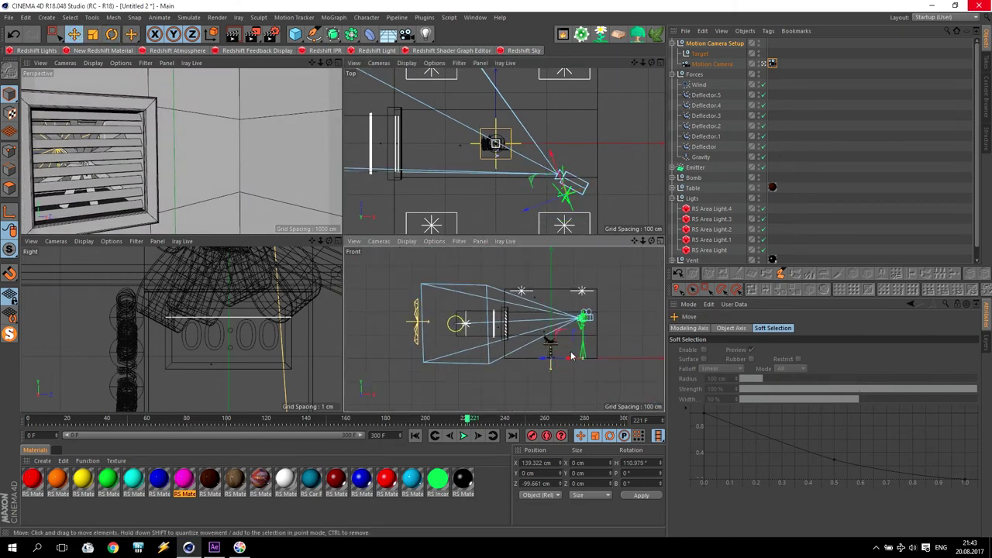
{"action": "left_click_drag", "start_coordinate": [584, 324], "coordinate": [588, 346]}
{"action": "scroll", "coordinate": [535, 182], "scroll_direction": "up", "scroll_amount": 2}
{"action": "left_click_drag", "start_coordinate": [536, 186], "coordinate": [534, 171]}
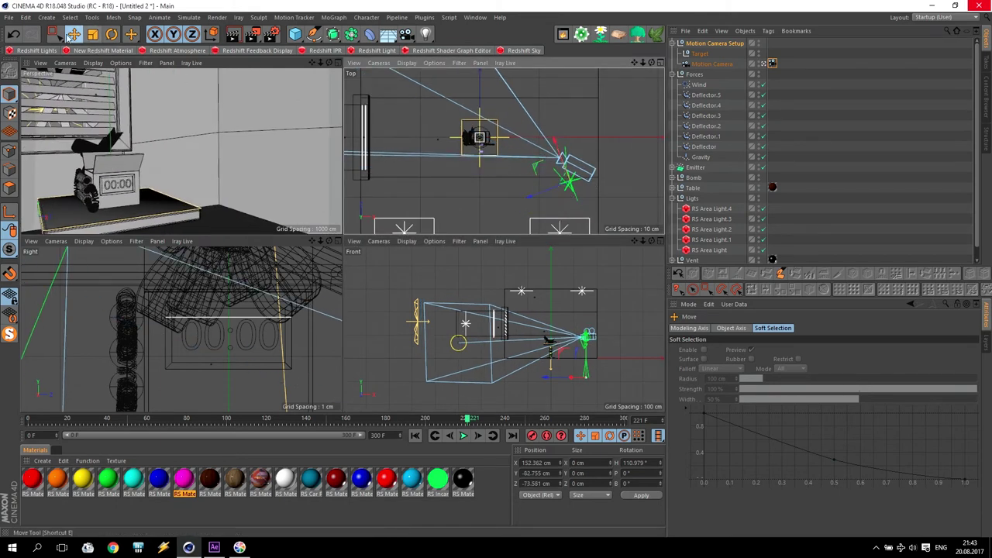
Turn the rig about 12° to H 120.768° facing the bomb, and return to frame 0
{"action": "left_click", "coordinate": [112, 35]}
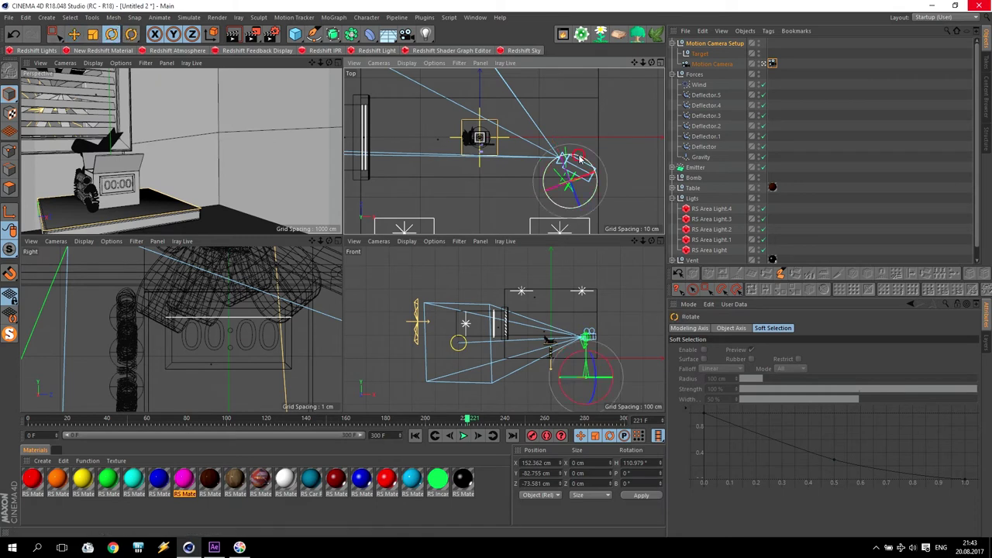
{"action": "left_click_drag", "start_coordinate": [581, 163], "coordinate": [570, 166]}
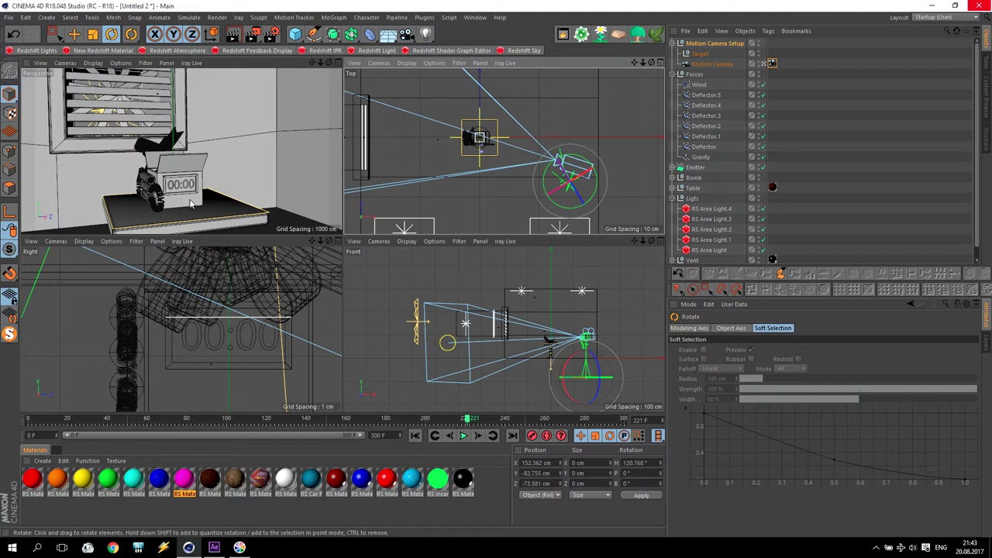
{"action": "key", "text": "shift+f"}
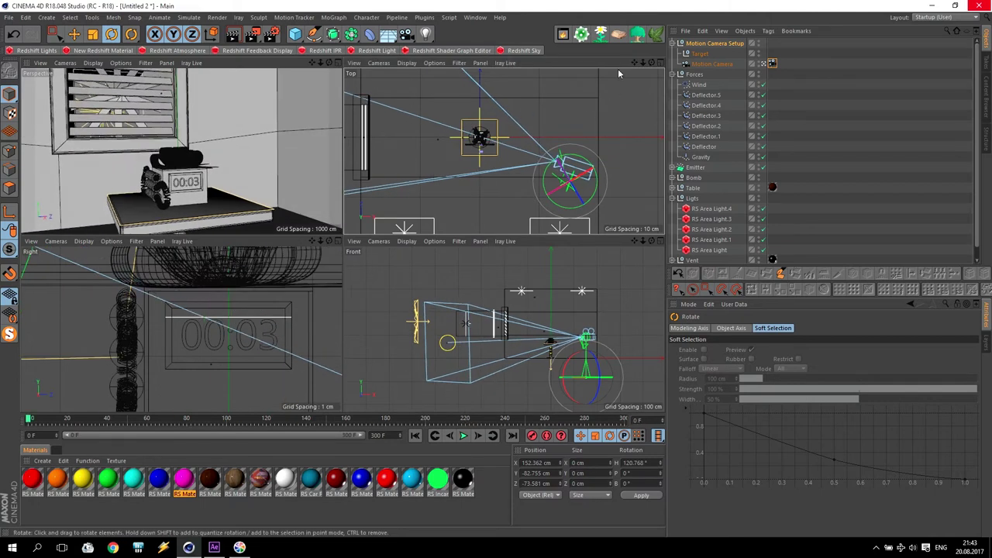
{"action": "scroll", "coordinate": [552, 203], "scroll_direction": "down", "scroll_amount": 5}
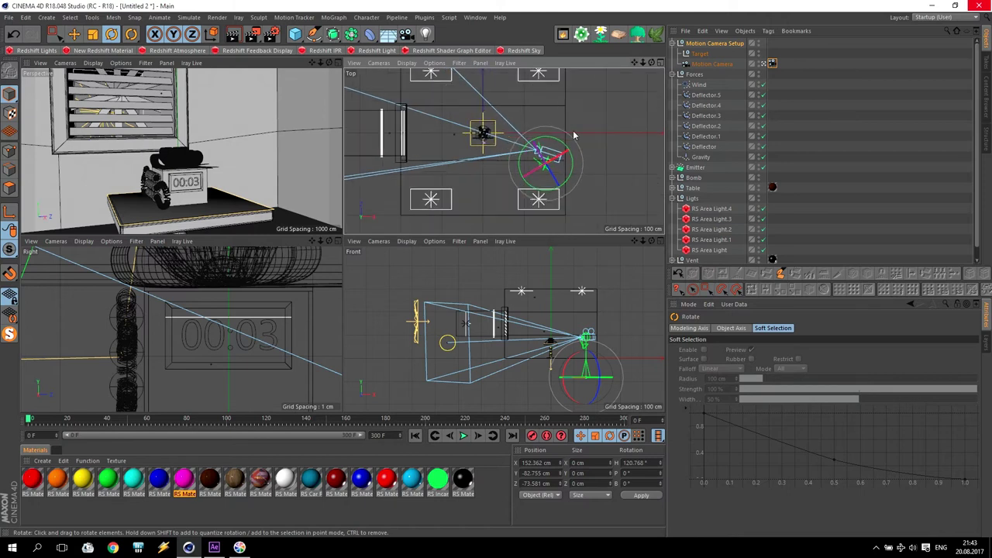
{"action": "scroll", "coordinate": [574, 136], "scroll_direction": "up", "scroll_amount": 1}
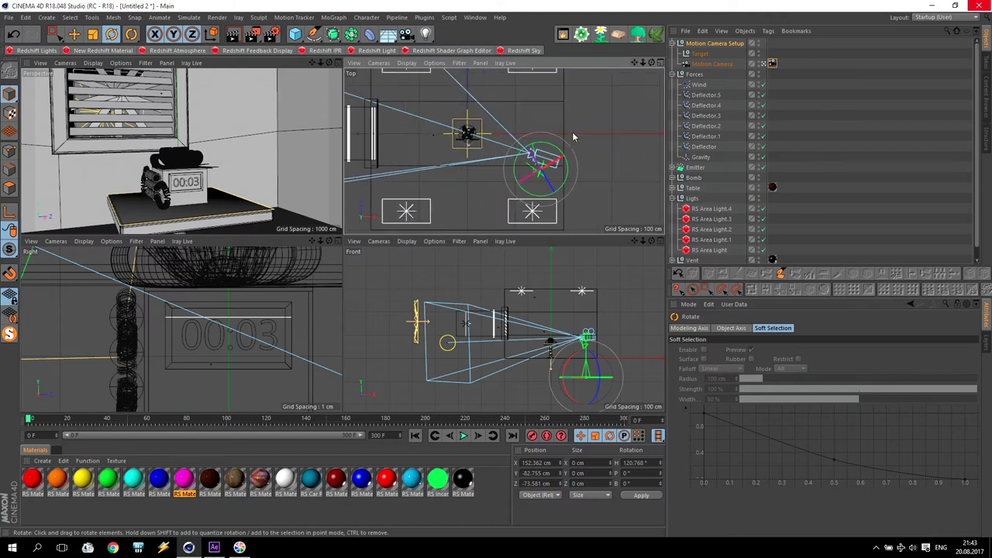
Move the camera Target onto the bomb at X 140.592, Y 155.58, Z 91.584 cm
{"action": "left_click", "coordinate": [703, 55]}
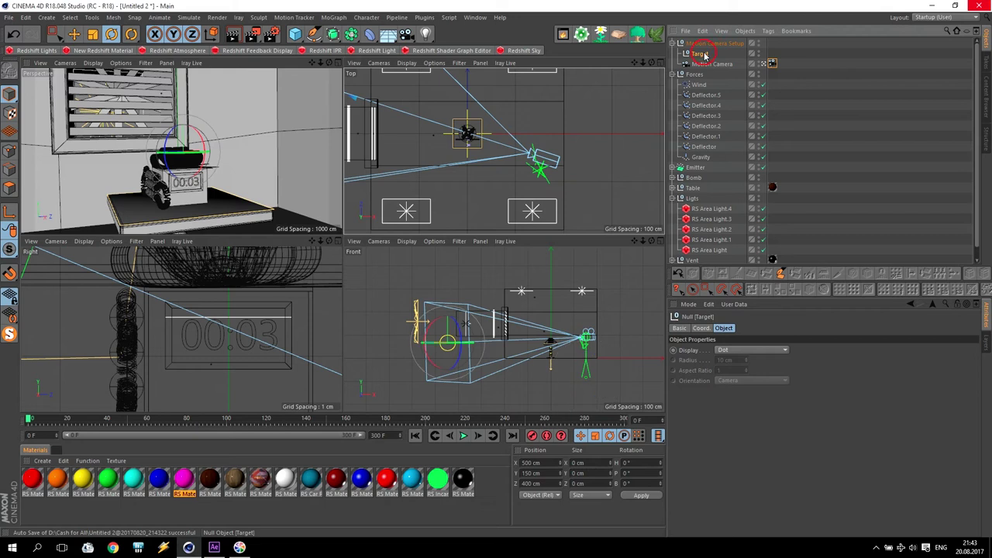
{"action": "scroll", "coordinate": [444, 132], "scroll_direction": "down", "scroll_amount": 3}
{"action": "key", "text": "e"}
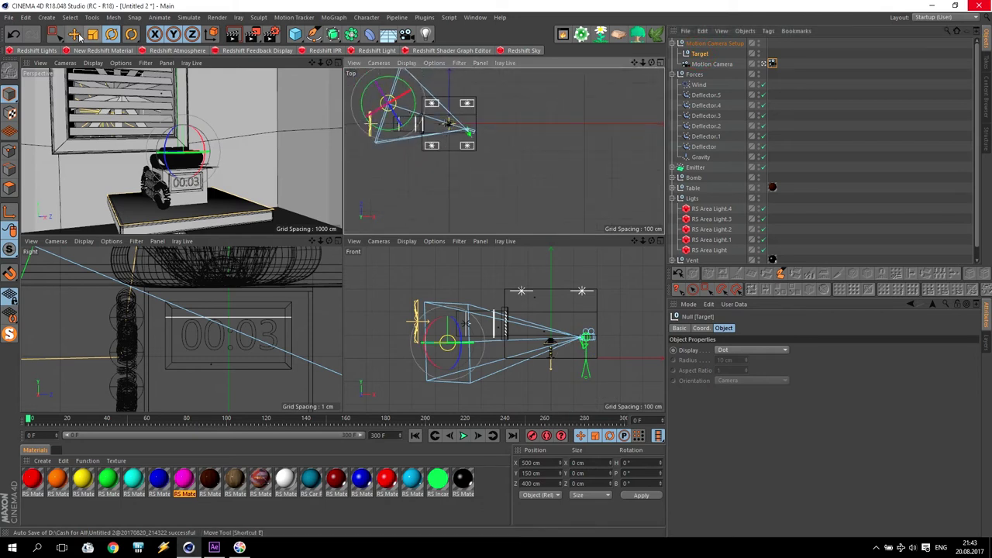
{"action": "left_click_drag", "start_coordinate": [354, 99], "coordinate": [425, 136]}
{"action": "scroll", "coordinate": [512, 345], "scroll_direction": "up", "scroll_amount": 5}
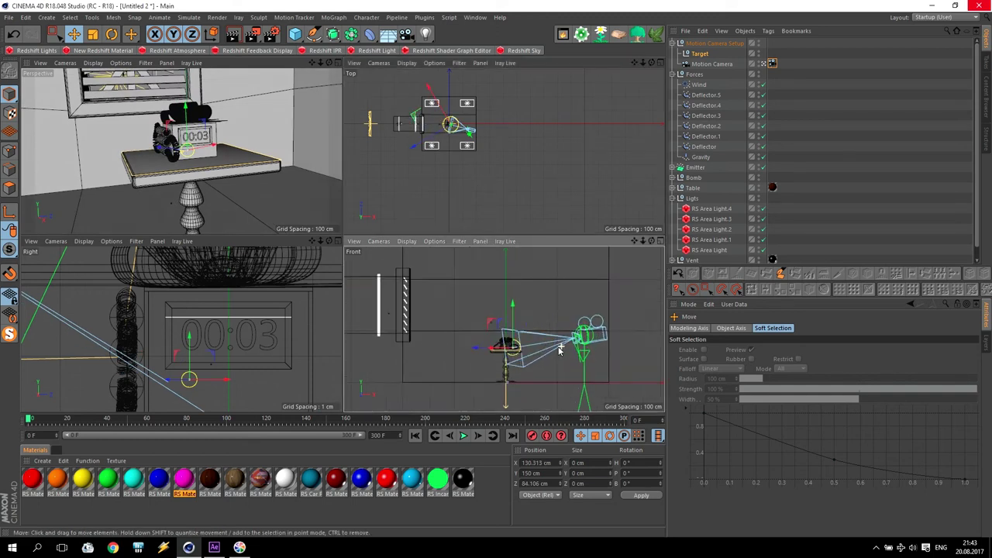
{"action": "left_click_drag", "start_coordinate": [543, 323], "coordinate": [543, 316]}
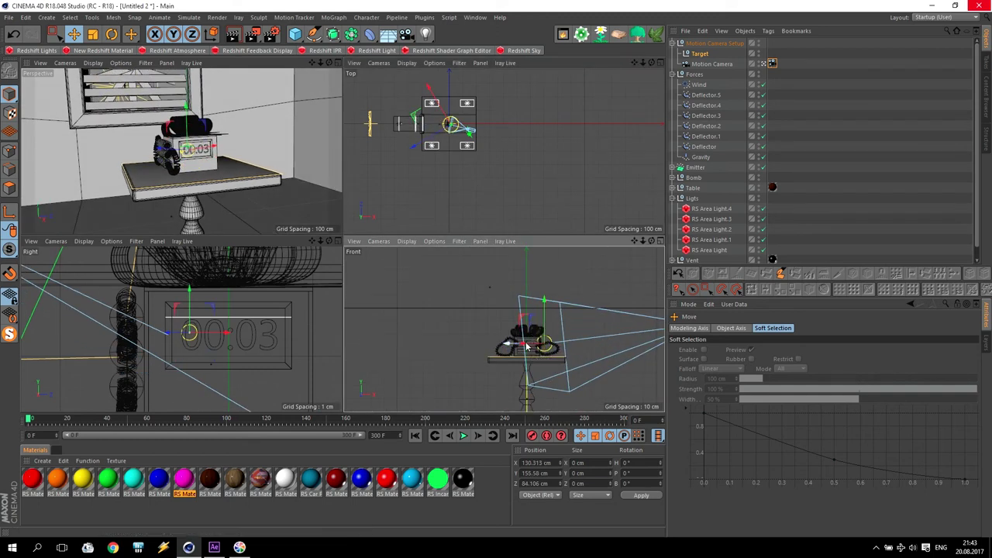
{"action": "scroll", "coordinate": [416, 118], "scroll_direction": "up", "scroll_amount": 5}
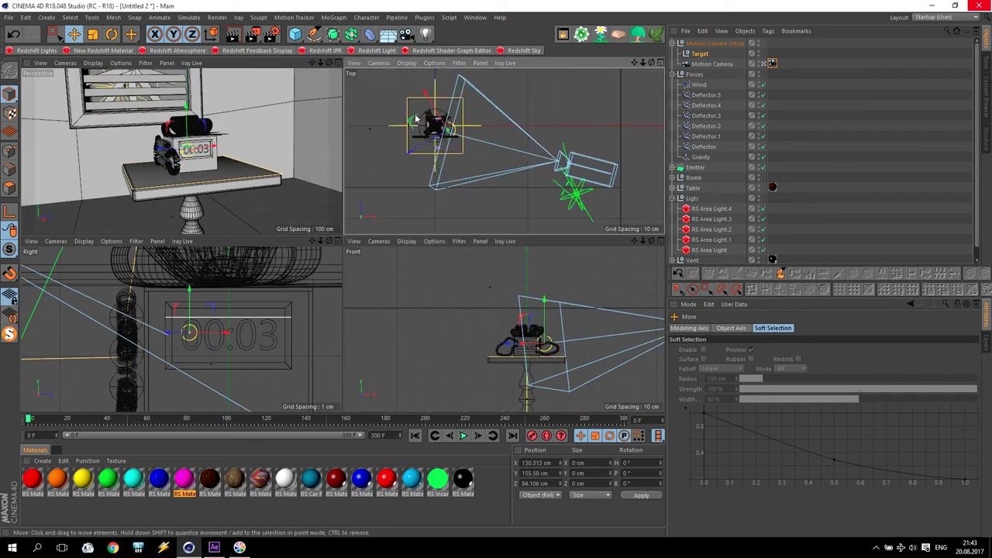
{"action": "left_click_drag", "start_coordinate": [416, 118], "coordinate": [425, 113]}
{"action": "scroll", "coordinate": [508, 172], "scroll_direction": "down", "scroll_amount": 4}
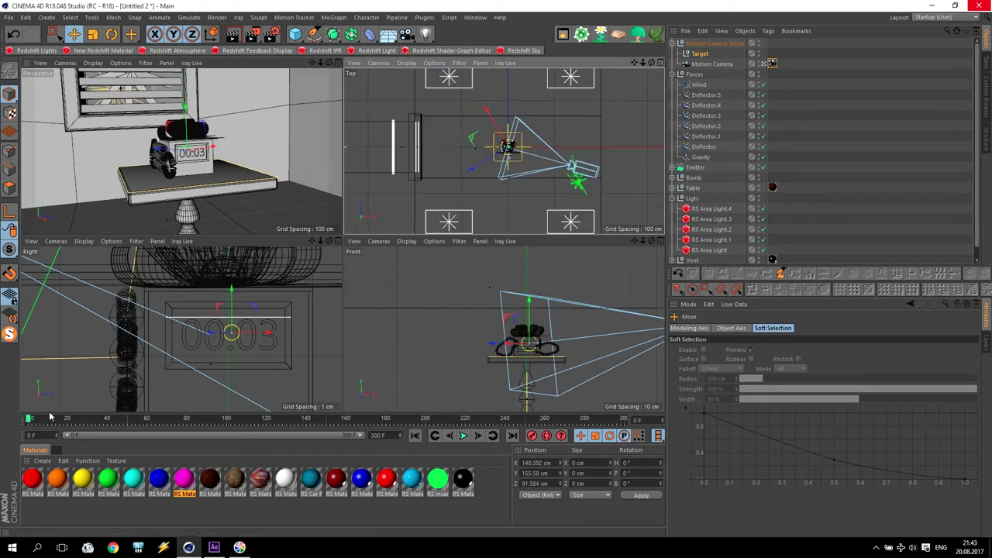
Record position and rotation keyframes for the Motion Camera Setup at frame 0
{"action": "left_click", "coordinate": [701, 54]}
{"action": "left_click", "coordinate": [701, 328]}
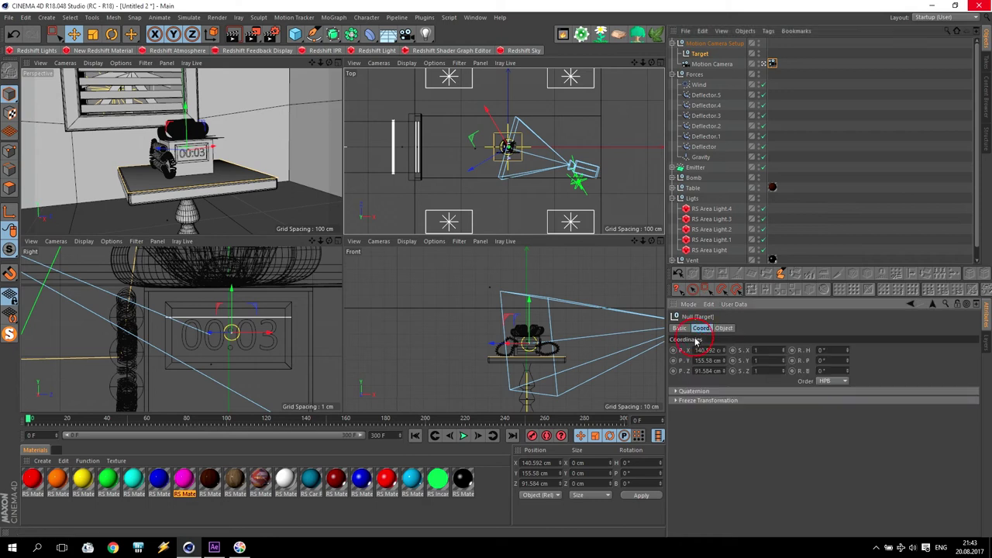
{"action": "left_click", "coordinate": [706, 45]}
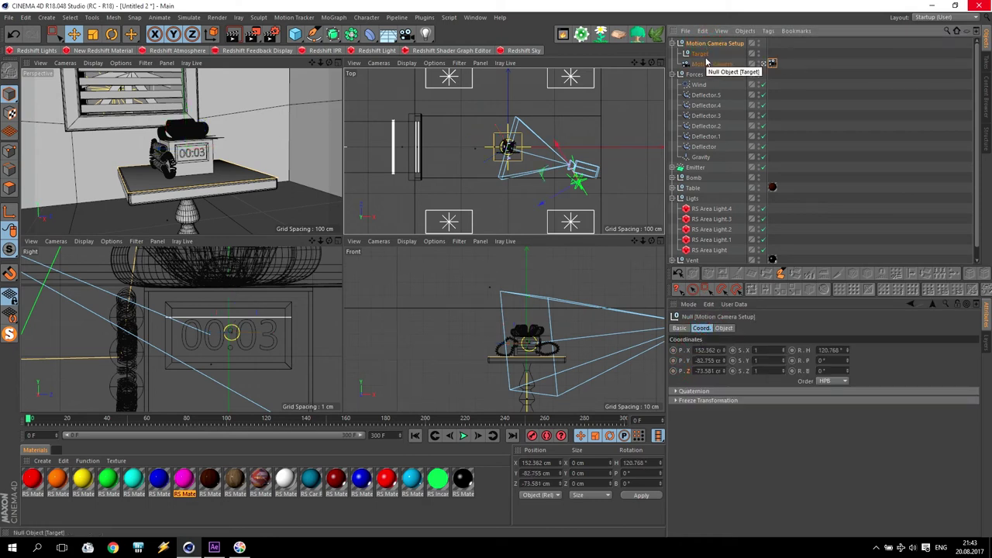
{"action": "left_click", "coordinate": [673, 352], "text": "ctrl"}
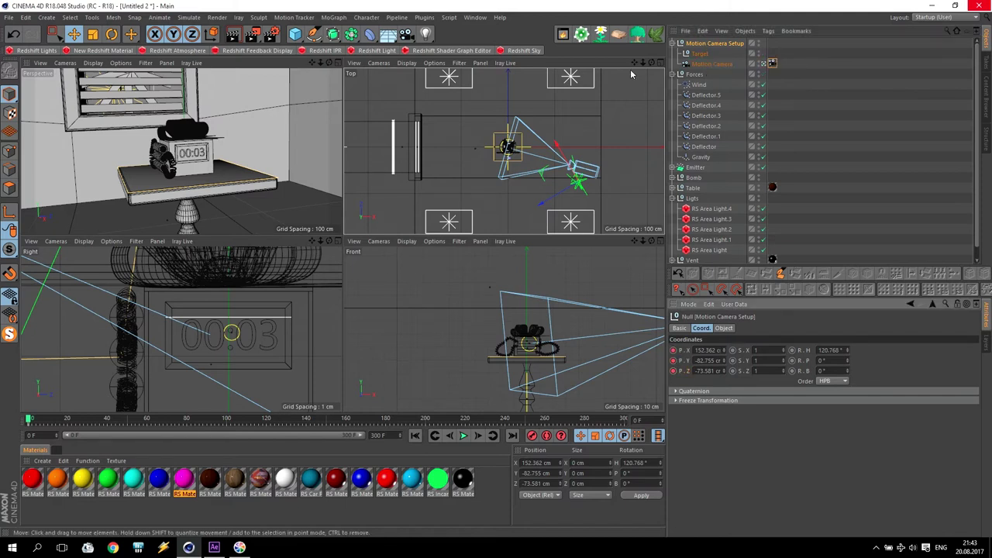
{"action": "left_click_drag", "start_coordinate": [634, 62], "coordinate": [599, 27]}
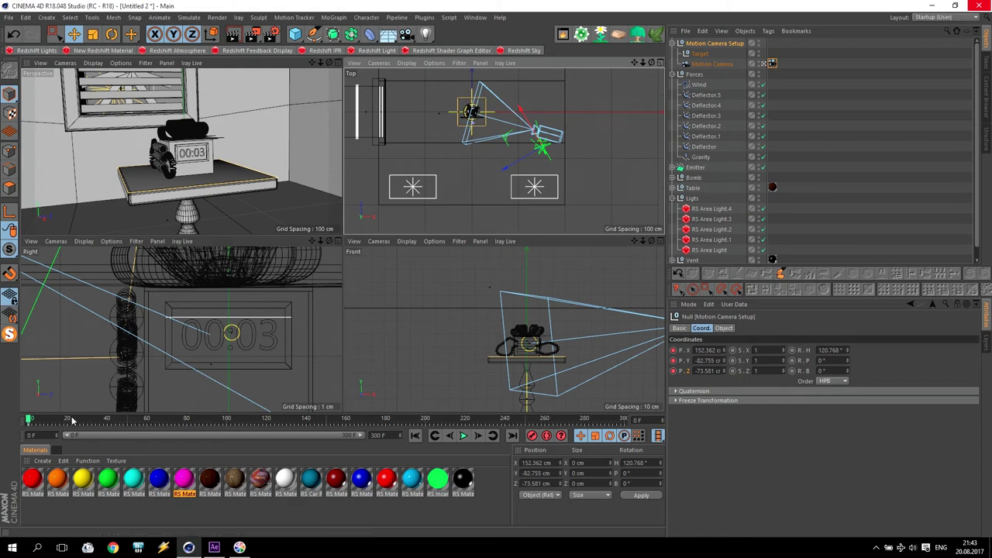
At frame 100, move the camera rig toward X 222.3, Z −176.823 cm and the target closer
{"action": "left_click_drag", "start_coordinate": [27, 420], "coordinate": [227, 428]}
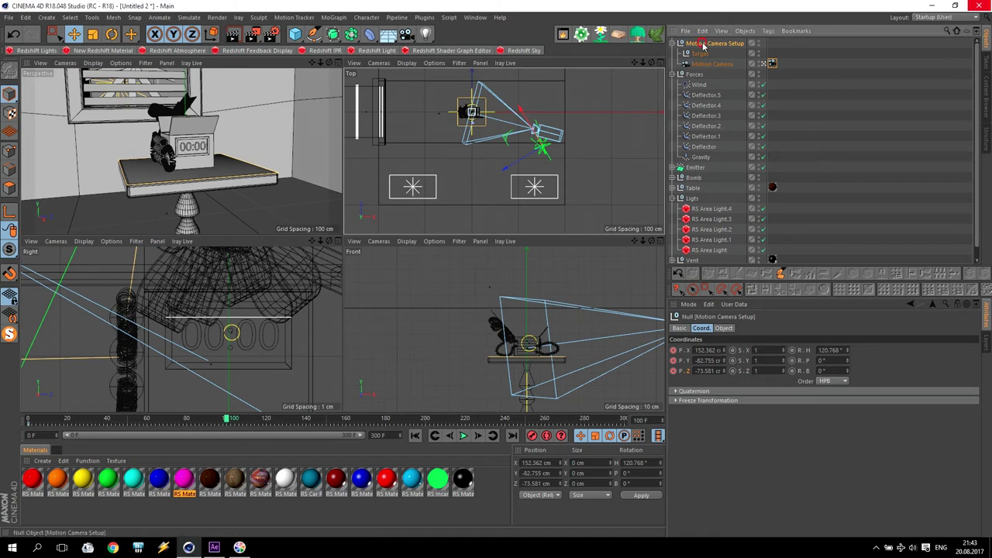
{"action": "left_click_drag", "start_coordinate": [506, 140], "coordinate": [534, 203]}
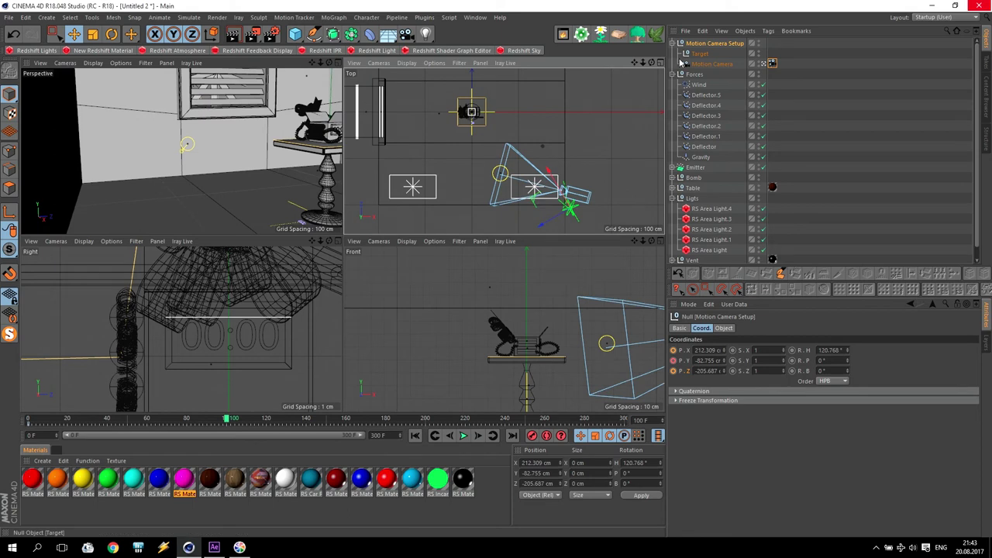
{"action": "left_click", "coordinate": [700, 54]}
{"action": "left_click_drag", "start_coordinate": [463, 166], "coordinate": [438, 104]}
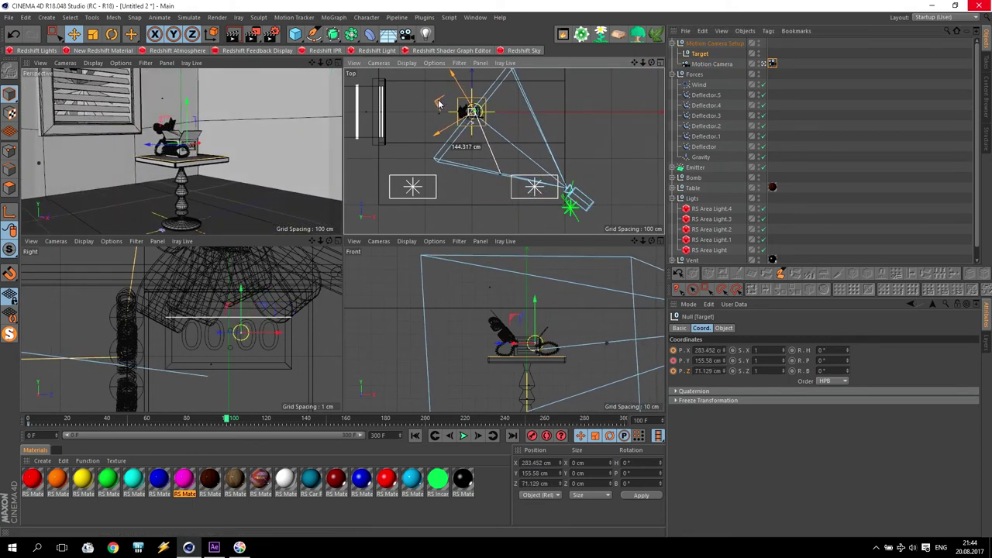
{"action": "left_click", "coordinate": [712, 44]}
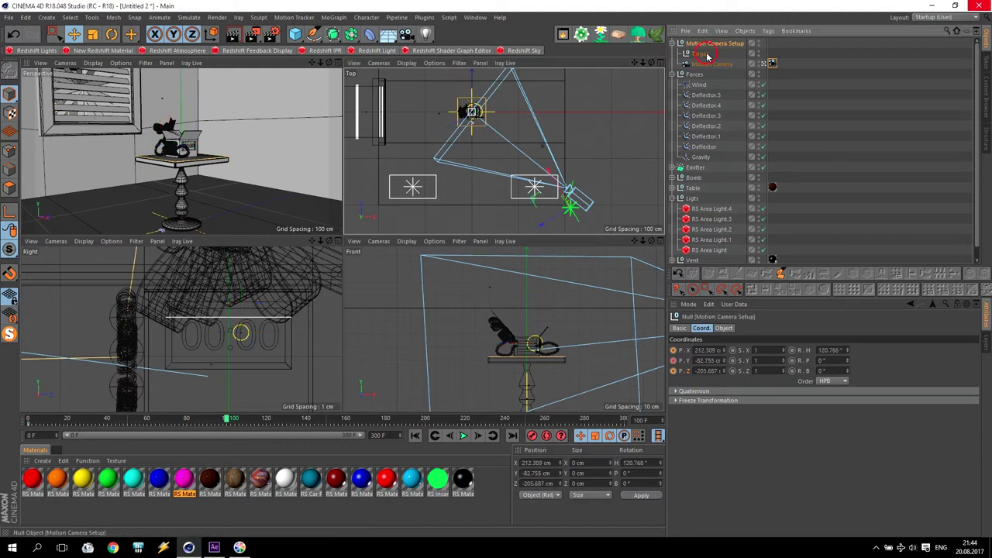
{"action": "left_click_drag", "start_coordinate": [535, 203], "coordinate": [543, 190]}
Reposition the target in the top view, record its position keys, and return to frame 0
{"action": "left_click", "coordinate": [707, 63]}
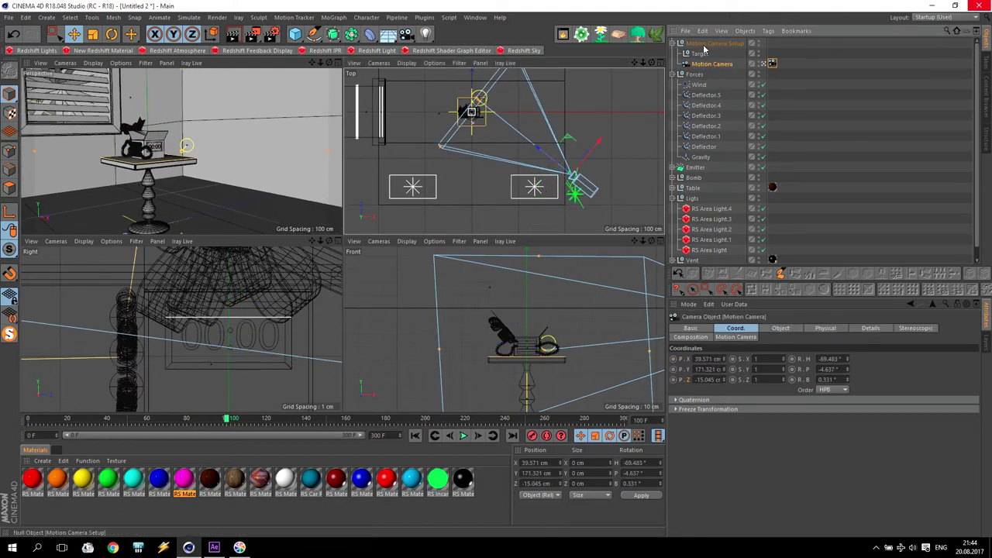
{"action": "left_click", "coordinate": [700, 53]}
{"action": "left_click_drag", "start_coordinate": [478, 99], "coordinate": [436, 107]}
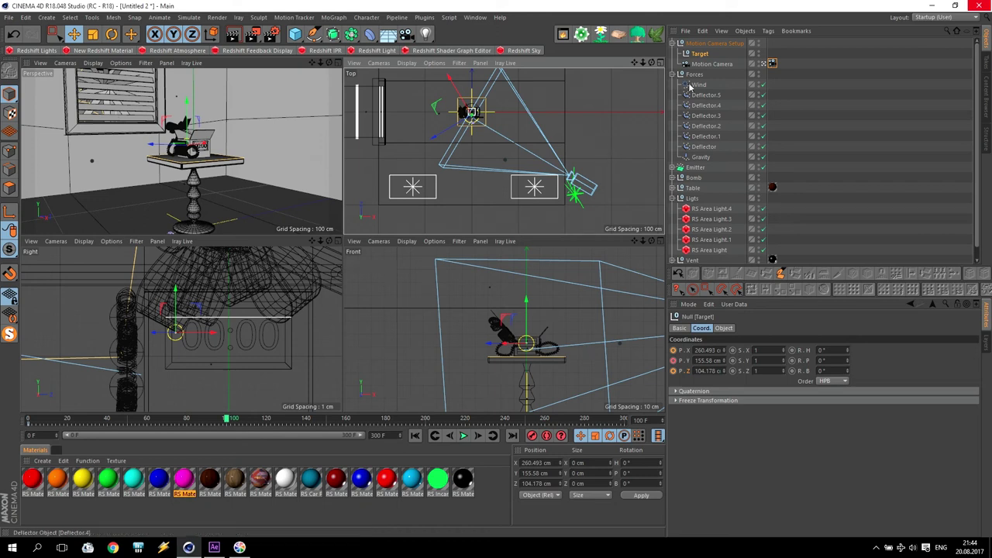
{"action": "left_click_drag", "start_coordinate": [678, 350], "coordinate": [680, 370]}
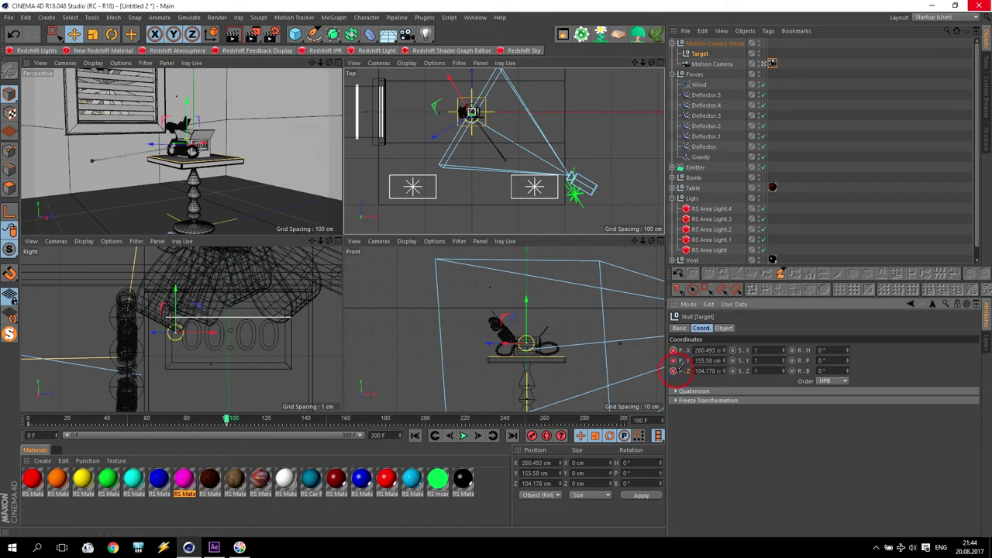
{"action": "left_click", "coordinate": [707, 44]}
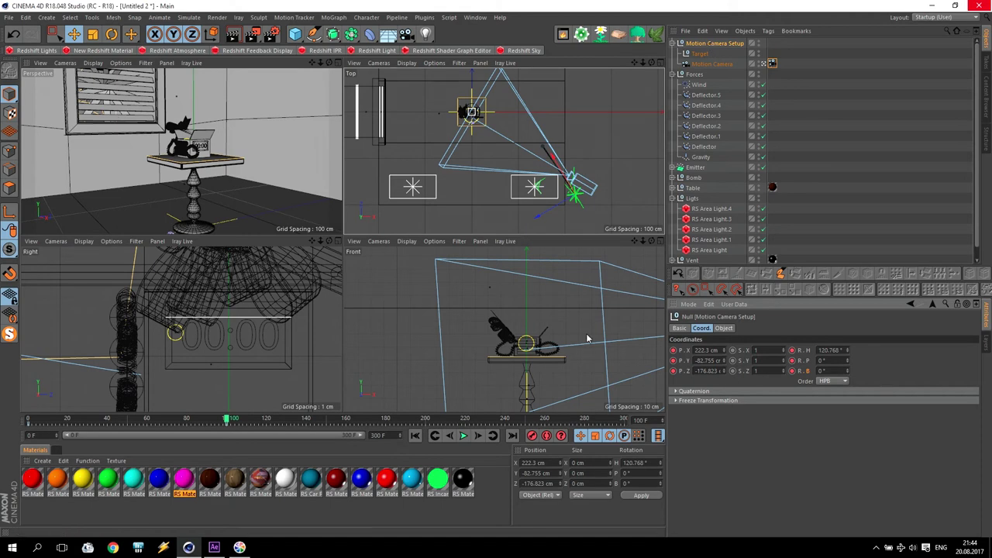
{"action": "left_click", "coordinate": [417, 436]}
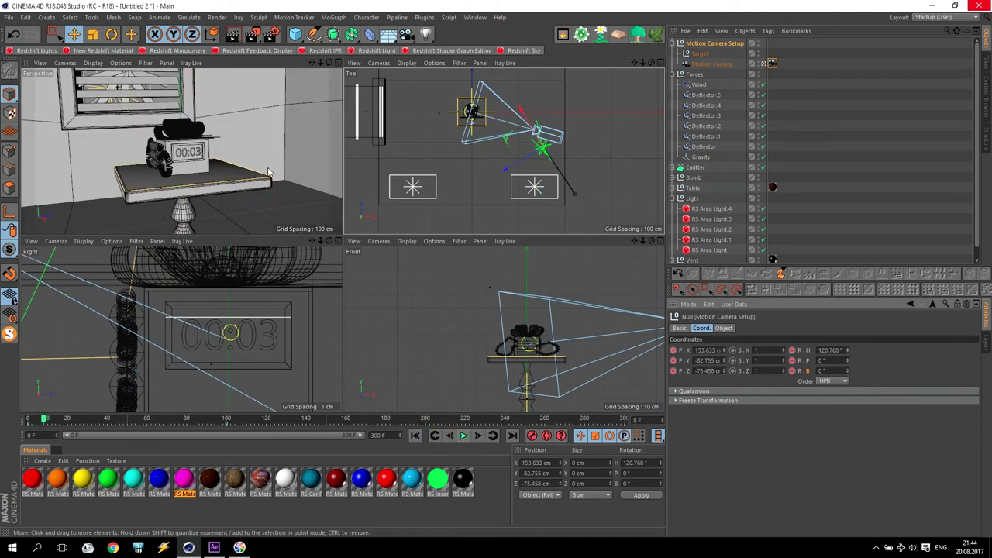
Maximize the perspective view and play the camera move through to about frame 120
{"action": "key", "text": "F1"}
{"action": "left_click", "coordinate": [462, 437]}
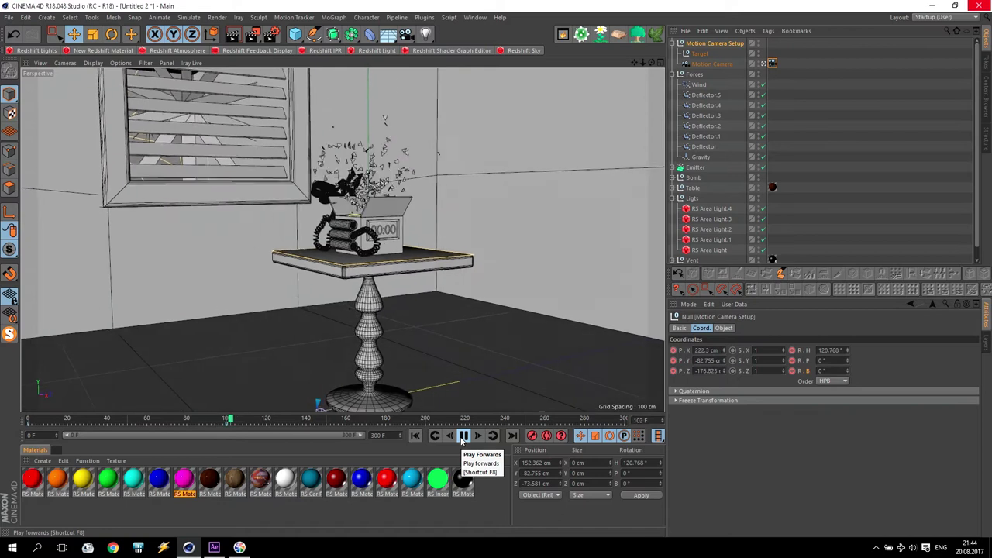
{"action": "left_click", "coordinate": [463, 437]}
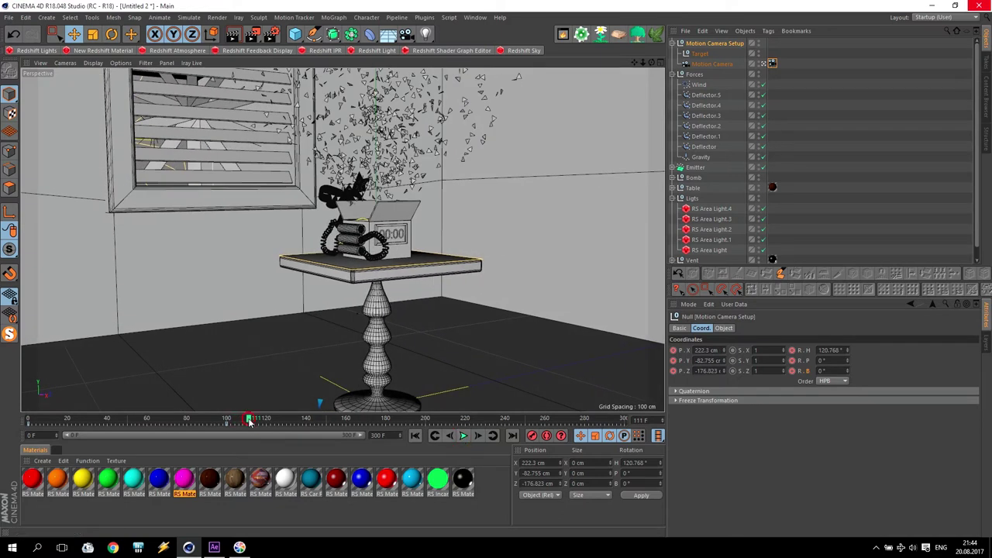
{"action": "left_click_drag", "start_coordinate": [250, 423], "coordinate": [268, 426]}
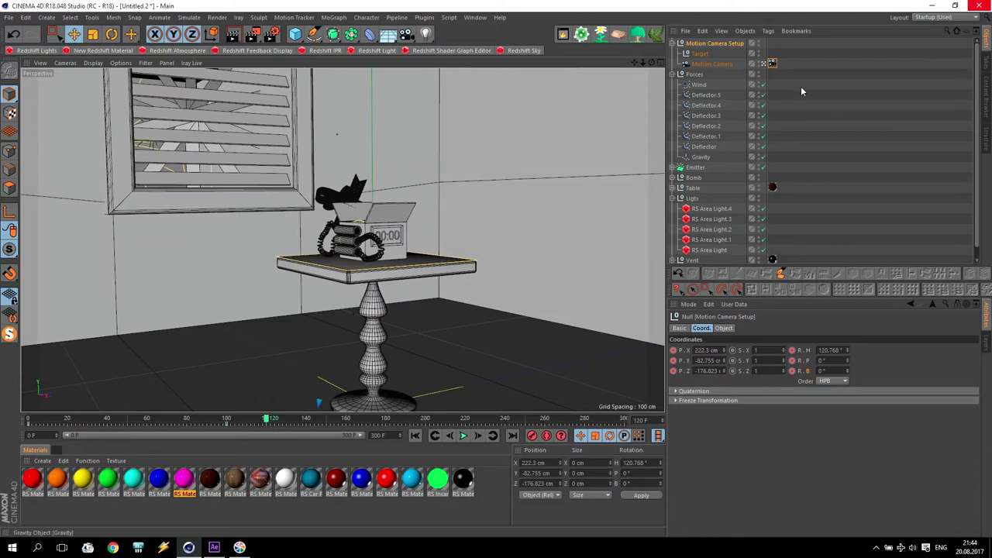
Raise the camera target to about 200 cm height and play back to check the framing
{"action": "left_click", "coordinate": [701, 54]}
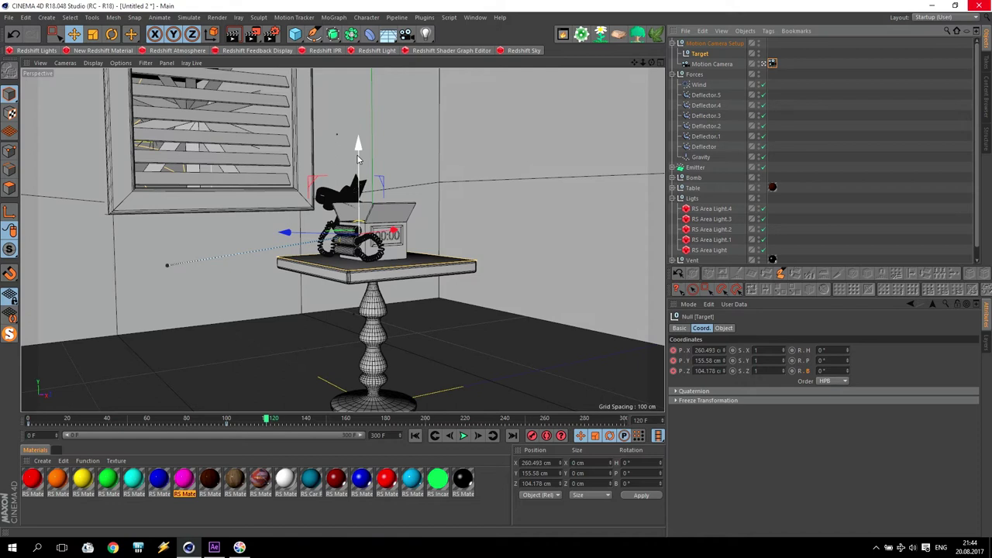
{"action": "left_click_drag", "start_coordinate": [358, 159], "coordinate": [359, 235]}
{"action": "left_click_drag", "start_coordinate": [337, 287], "coordinate": [338, 244]}
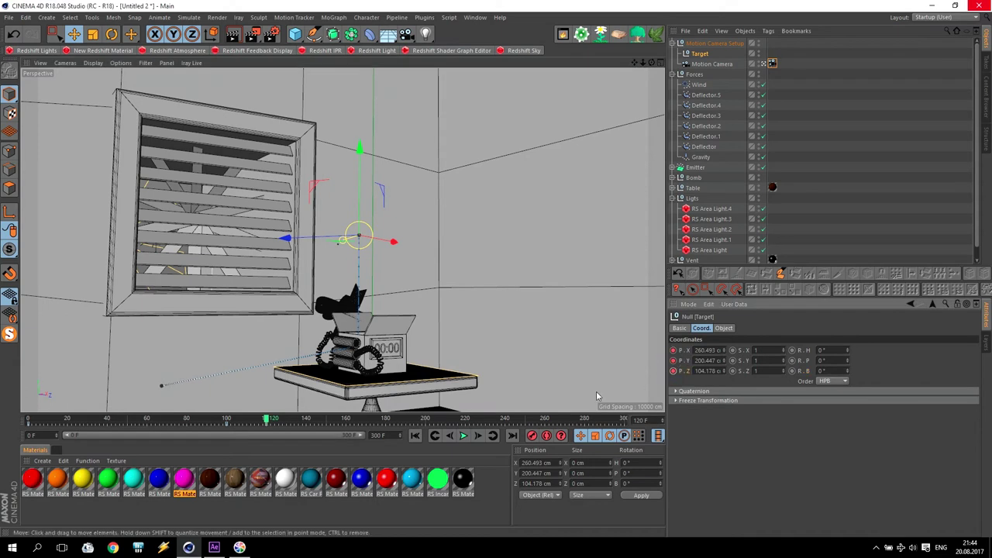
{"action": "left_click", "coordinate": [416, 435]}
{"action": "left_click", "coordinate": [463, 435]}
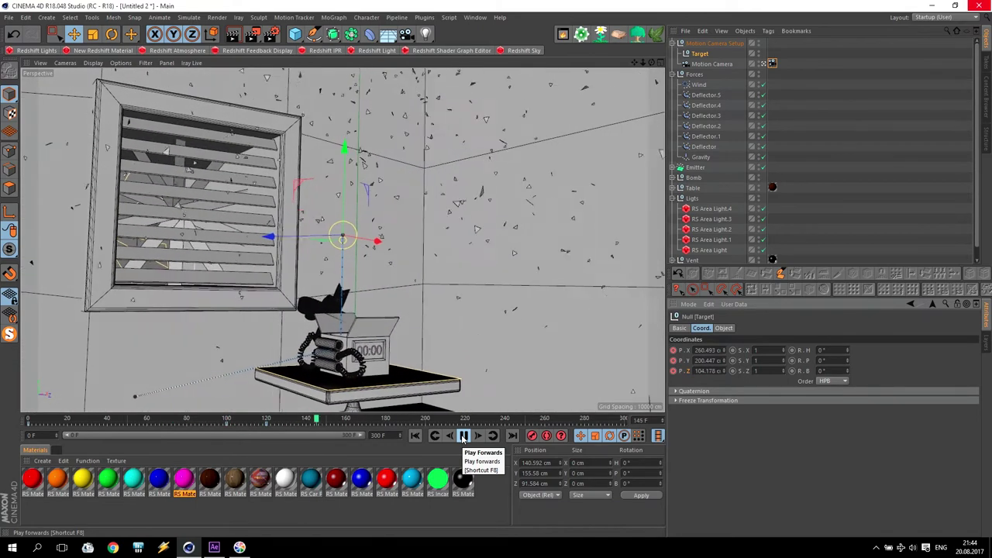
{"action": "left_click", "coordinate": [463, 436]}
At frame 160, lower the target to Y 153.222 cm, key its position, and scrub toward frame 200
{"action": "left_click", "coordinate": [266, 424]}
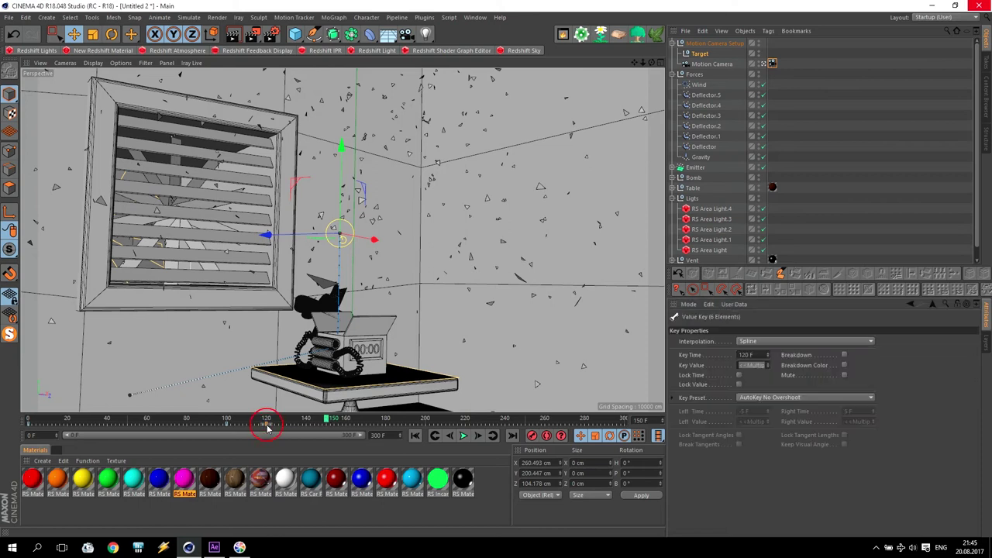
{"action": "left_click_drag", "start_coordinate": [327, 419], "coordinate": [308, 422]}
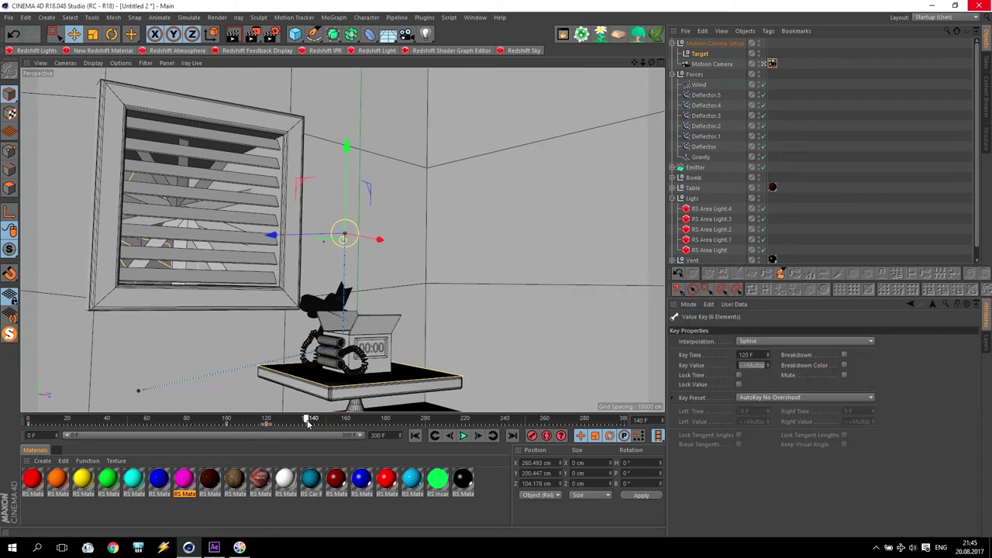
{"action": "left_click", "coordinate": [702, 55]}
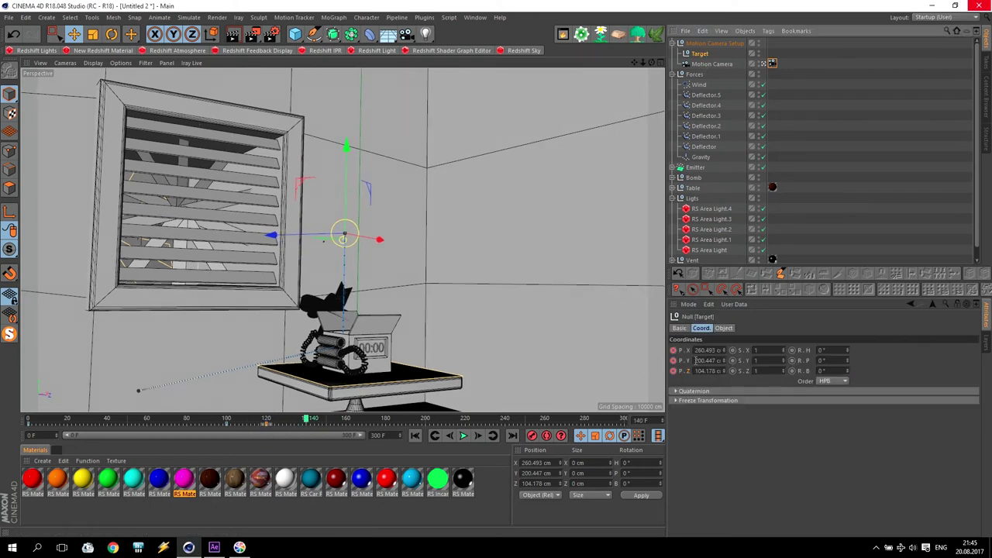
{"action": "left_click", "coordinate": [311, 419]}
{"action": "left_click_drag", "start_coordinate": [311, 420], "coordinate": [348, 428]}
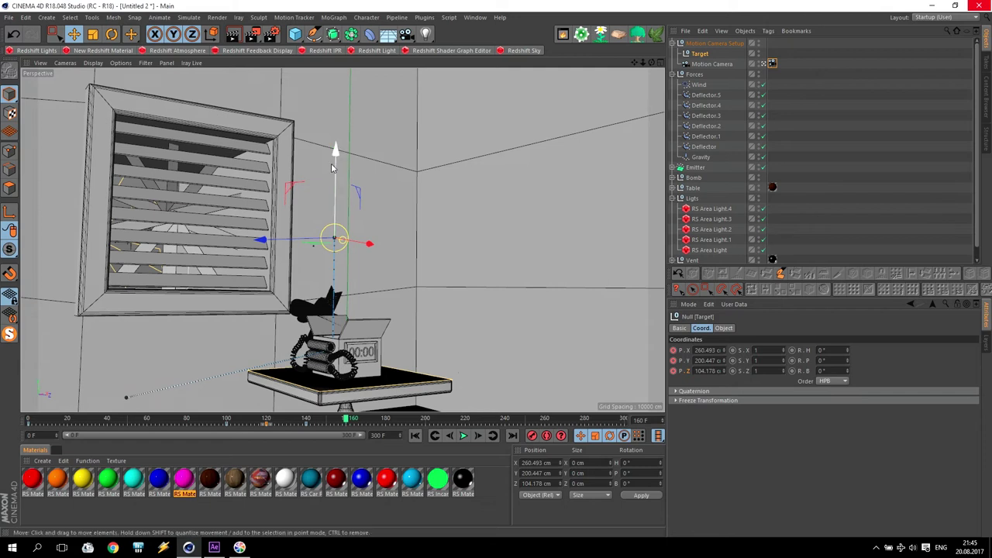
{"action": "left_click_drag", "start_coordinate": [332, 159], "coordinate": [346, 278]}
{"action": "left_click", "coordinate": [674, 353]}
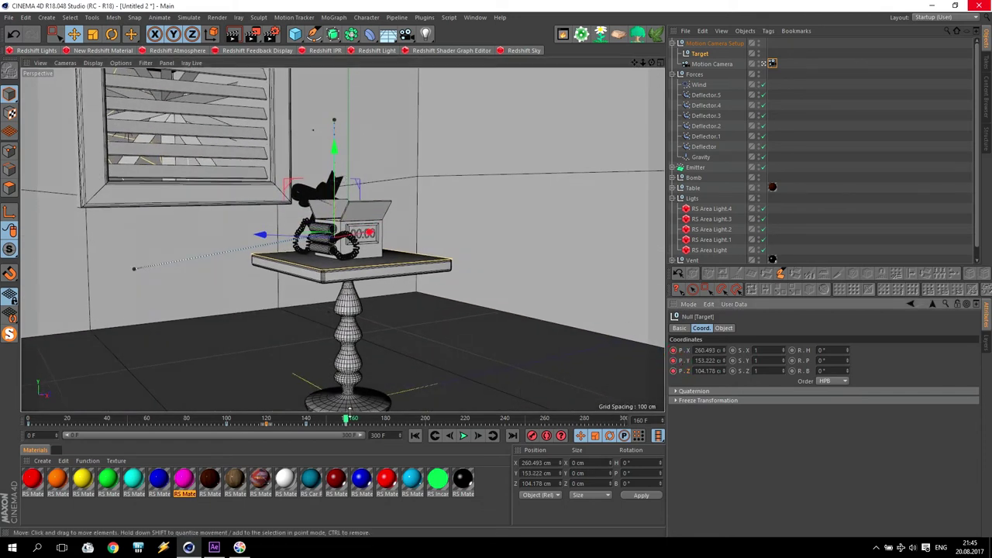
{"action": "left_click_drag", "start_coordinate": [347, 419], "coordinate": [385, 423]}
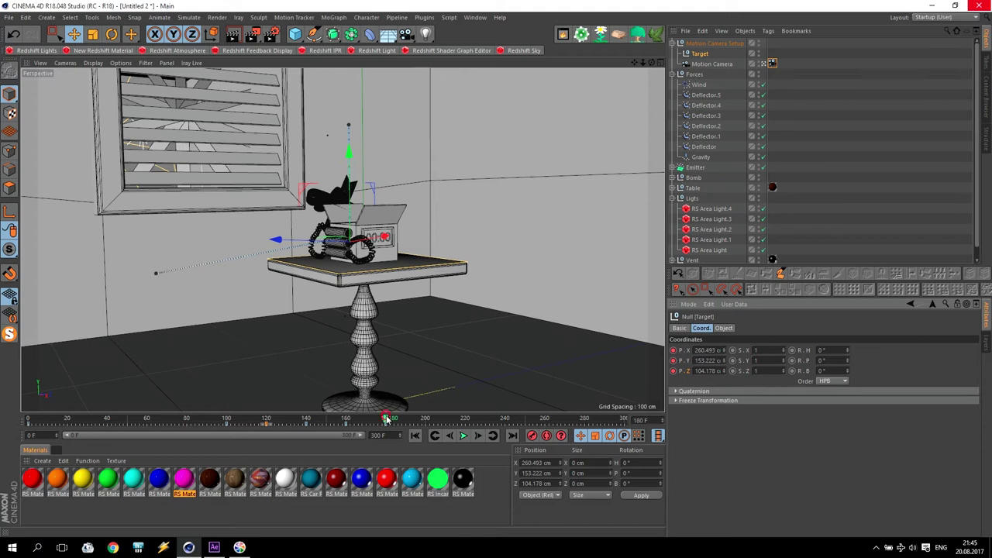
{"action": "left_click_drag", "start_coordinate": [386, 418], "coordinate": [426, 419]}
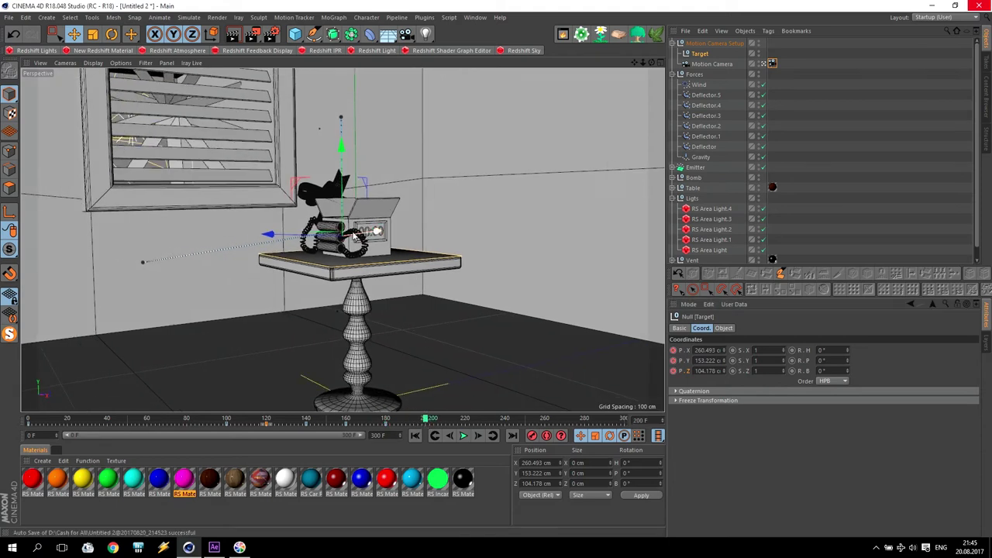
Move the target out and up in the top and front views, keying it at frames 200 and 211
{"action": "middle_click", "coordinate": [298, 232]}
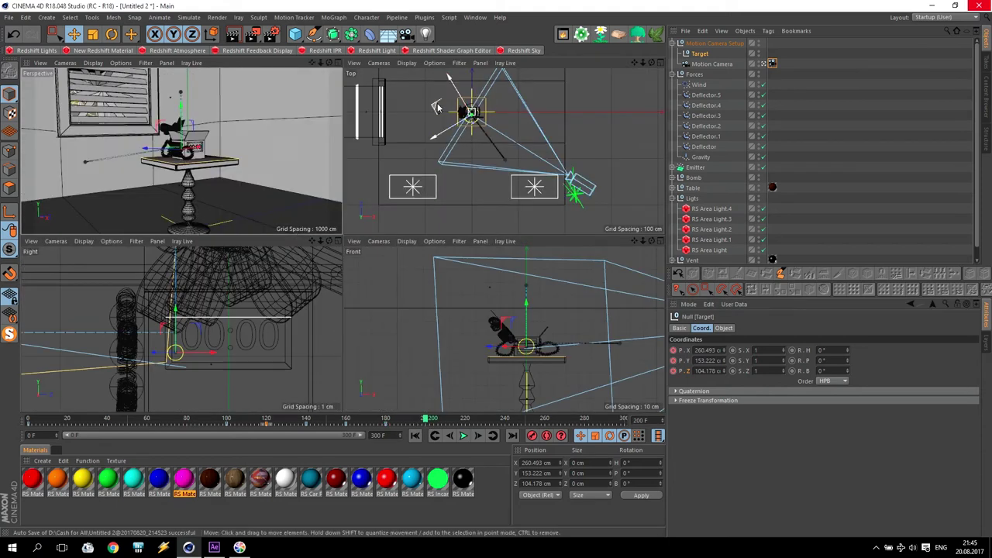
{"action": "left_click_drag", "start_coordinate": [436, 107], "coordinate": [346, 107]}
{"action": "key", "text": "h"}
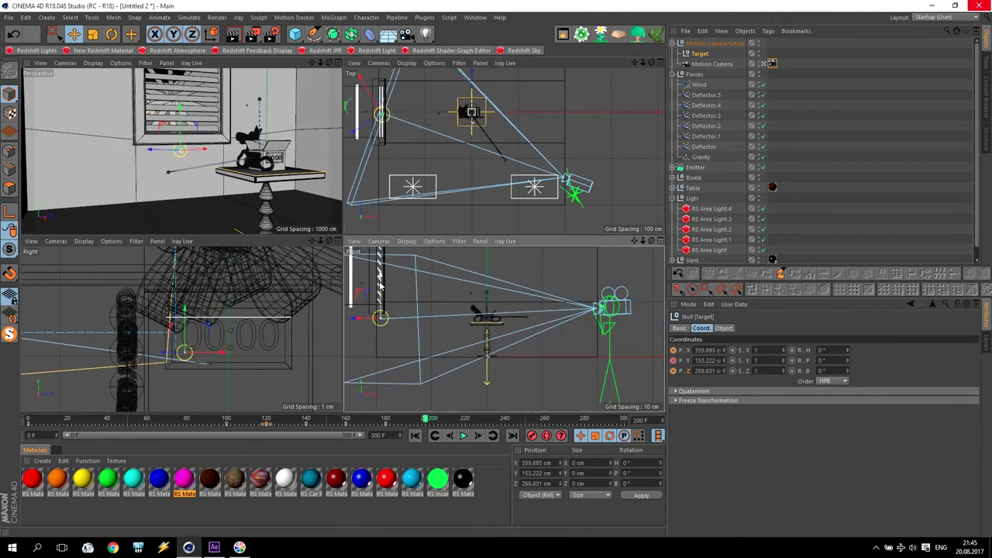
{"action": "left_click_drag", "start_coordinate": [380, 285], "coordinate": [380, 255]}
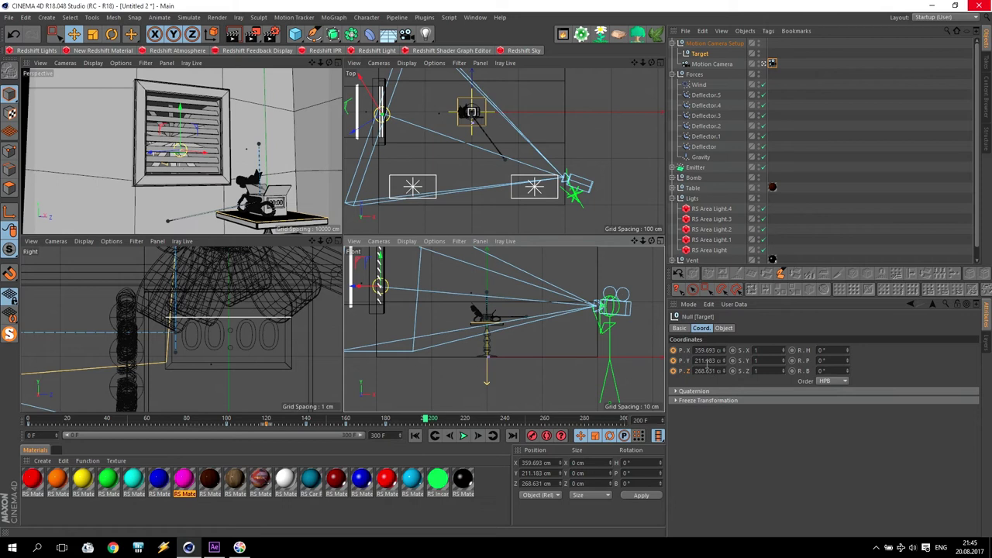
{"action": "left_click", "coordinate": [675, 351]}
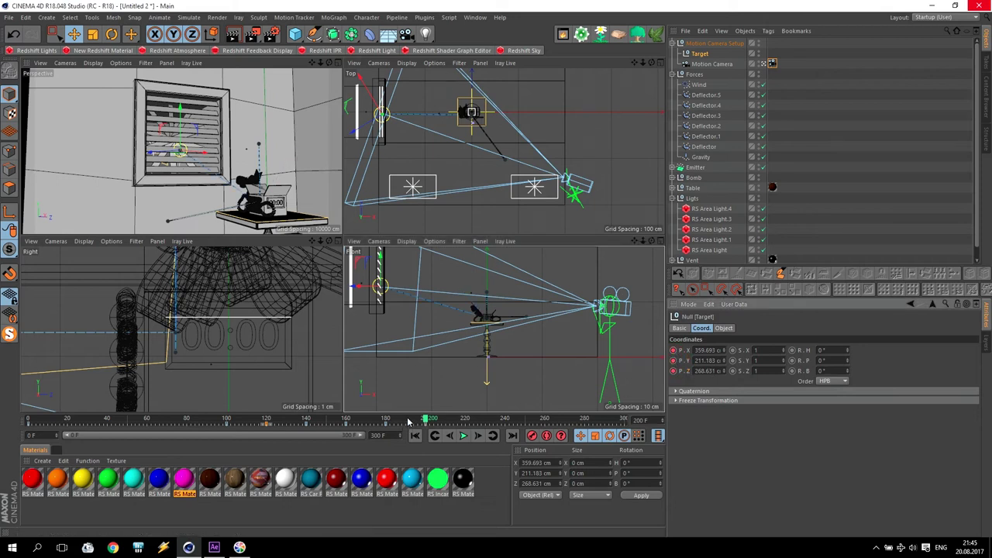
{"action": "left_click_drag", "start_coordinate": [425, 420], "coordinate": [457, 423]}
{"action": "left_click", "coordinate": [674, 360]}
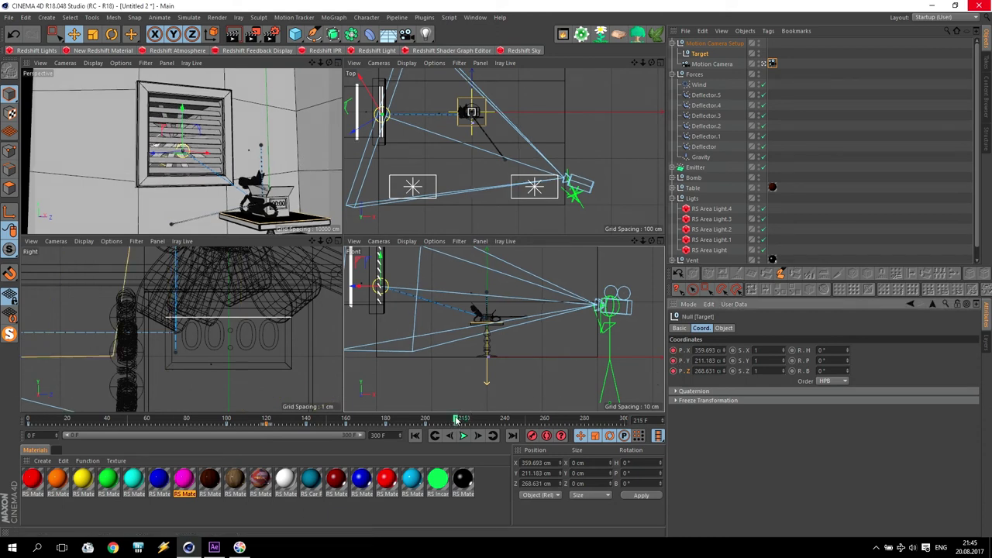
Around frame 234, move the target over the table and down to X 266, Y 113, Z 101 cm
{"action": "left_click_drag", "start_coordinate": [458, 419], "coordinate": [507, 426]}
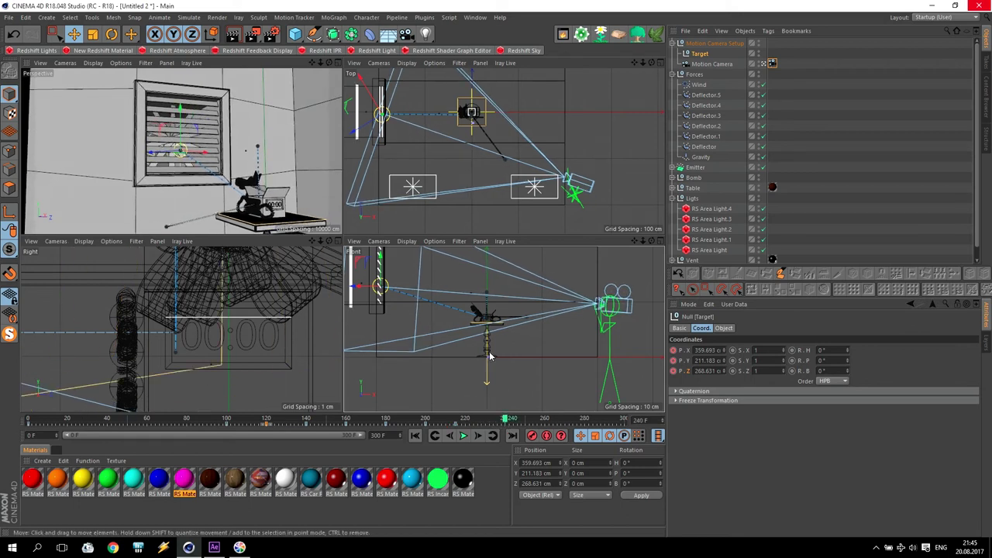
{"action": "left_click_drag", "start_coordinate": [349, 108], "coordinate": [441, 104]}
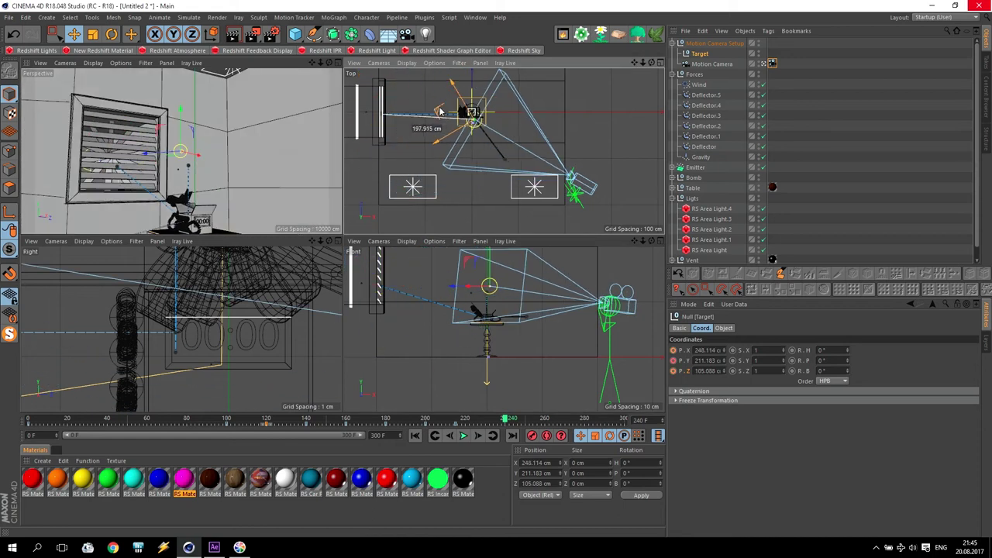
{"action": "left_click_drag", "start_coordinate": [489, 260], "coordinate": [486, 315]}
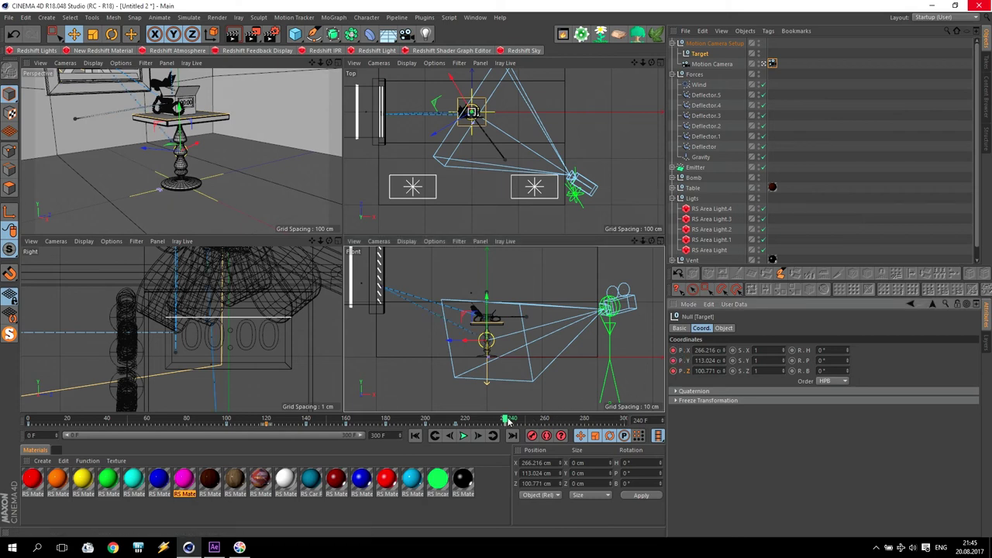
{"action": "left_click_drag", "start_coordinate": [505, 420], "coordinate": [577, 420]}
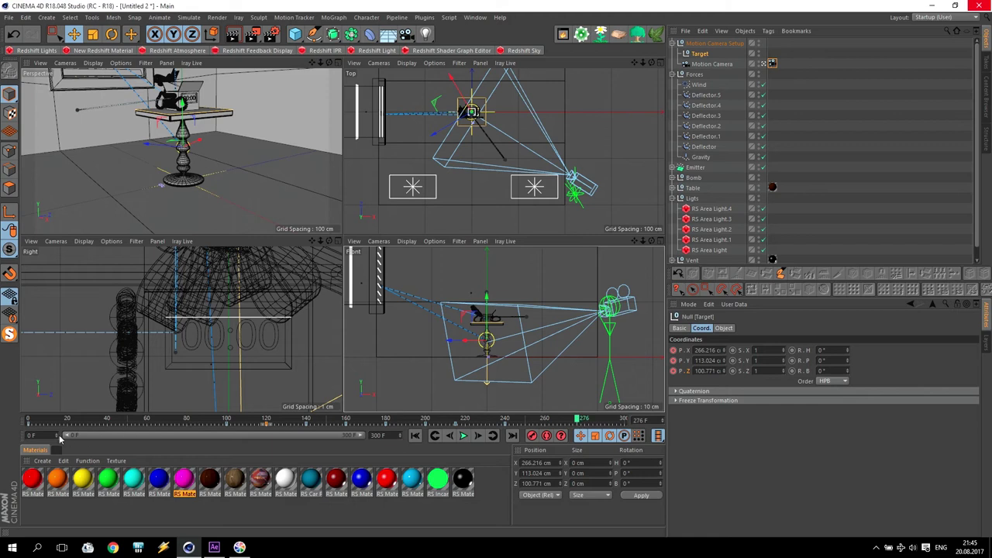
At frame 300, raise the camera target to X 265.83, Y 155.58, Z 102.293 cm
{"action": "left_click", "coordinate": [29, 424]}
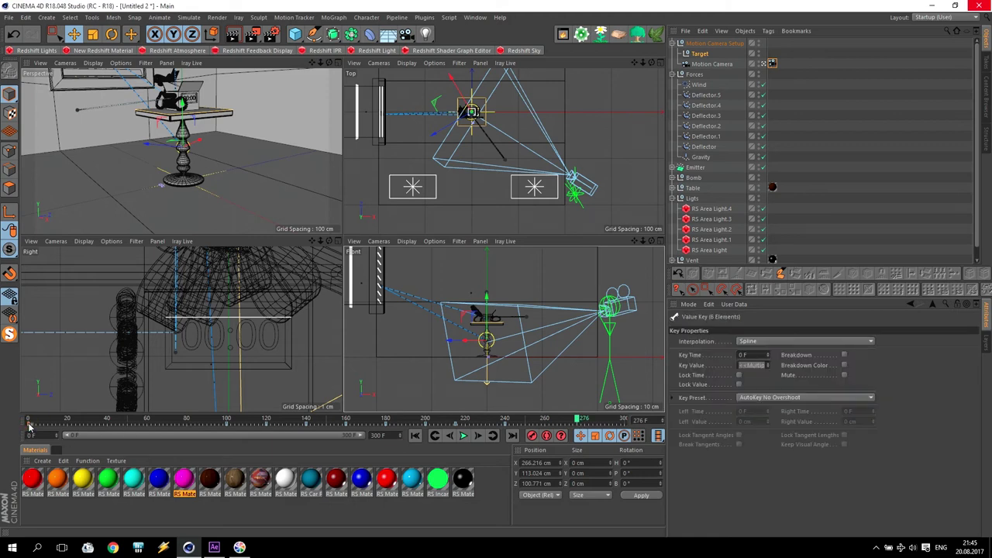
{"action": "left_click", "coordinate": [626, 423]}
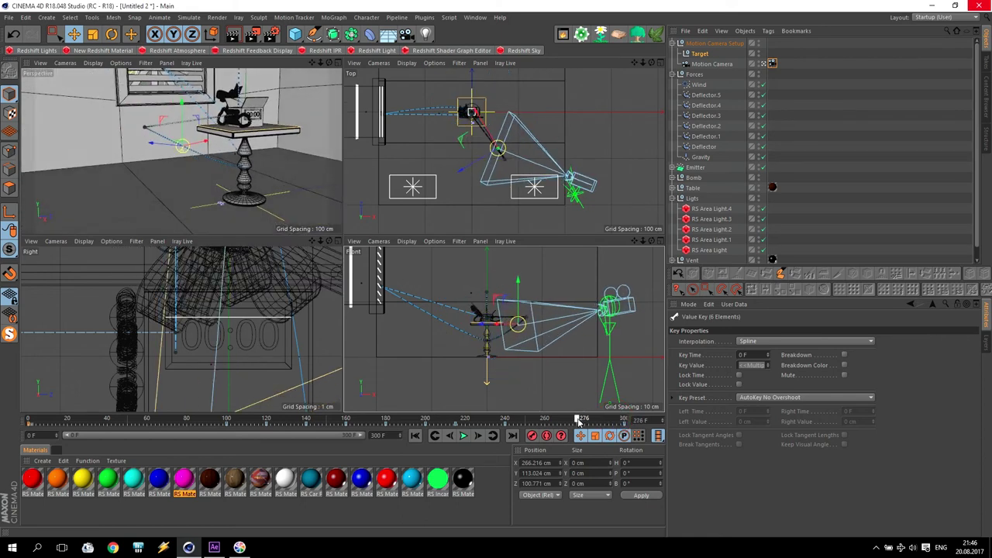
{"action": "left_click_drag", "start_coordinate": [639, 427], "coordinate": [634, 446]}
{"action": "left_click_drag", "start_coordinate": [469, 153], "coordinate": [475, 109]}
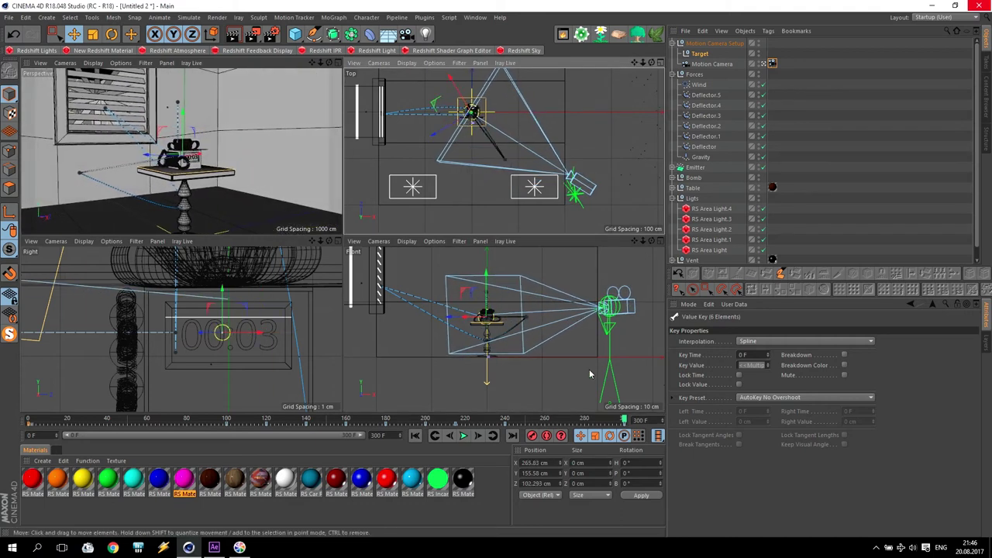
{"action": "left_click", "coordinate": [700, 55]}
{"action": "left_click", "coordinate": [674, 350]}
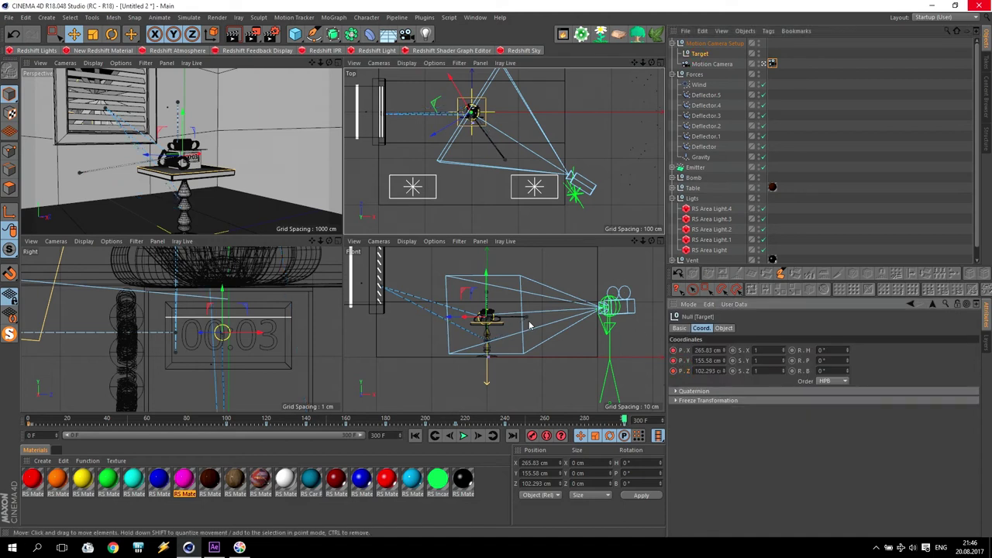
Select the Motion Camera Setup rig and its frame-100 key, then return to frame 0
{"action": "left_click", "coordinate": [705, 45]}
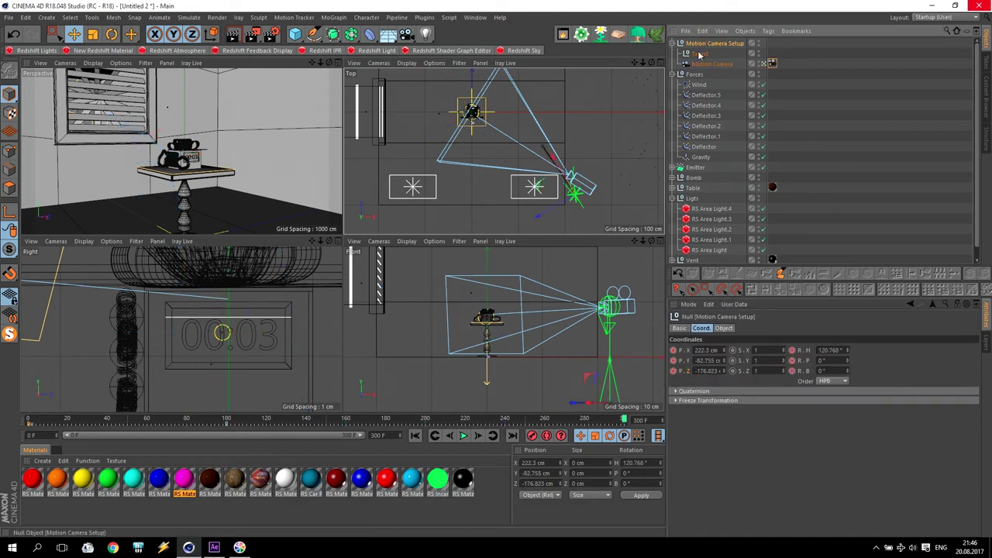
{"action": "left_click", "coordinate": [226, 425]}
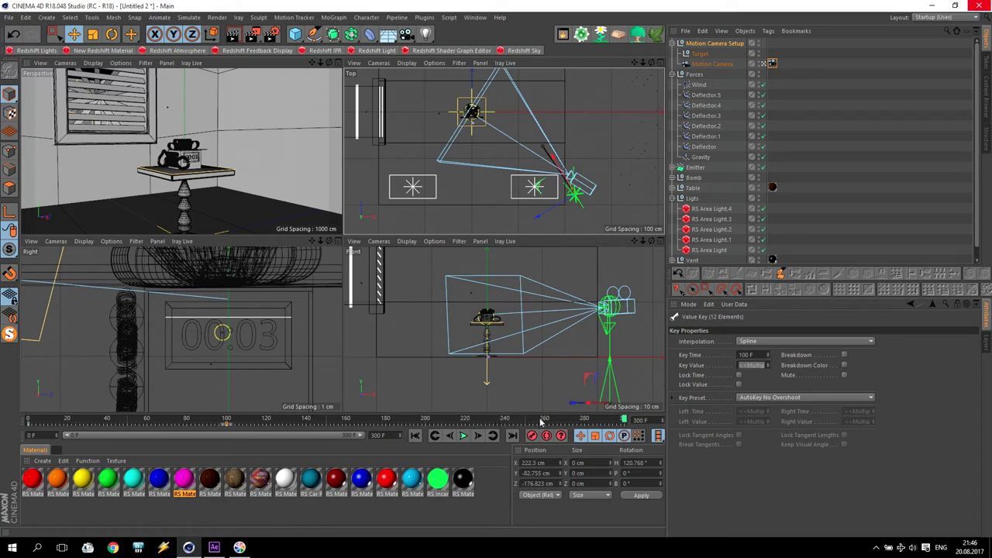
{"action": "left_click", "coordinate": [415, 436]}
Maximize the Perspective view and play back the camera animation to review the late drift
{"action": "key", "text": "F1"}
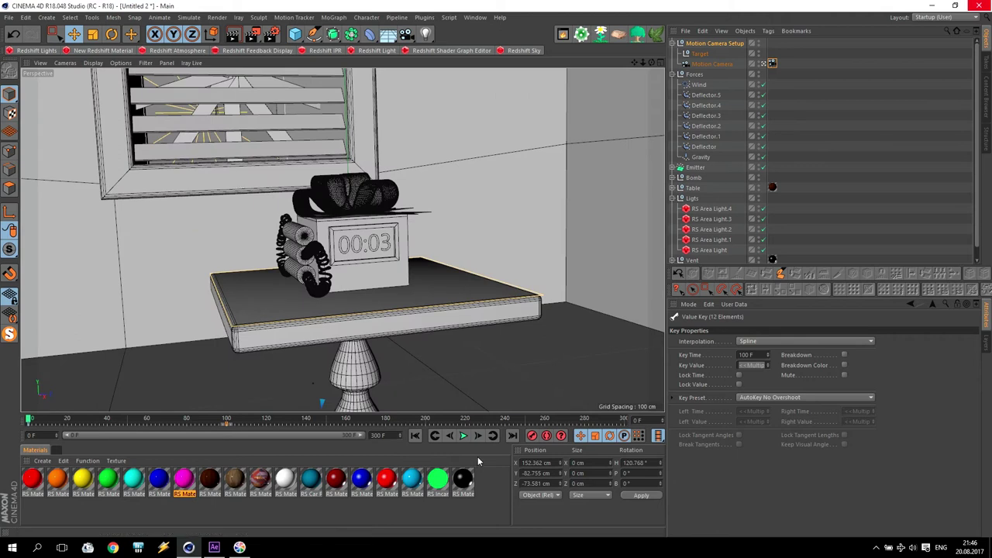
{"action": "left_click", "coordinate": [464, 436]}
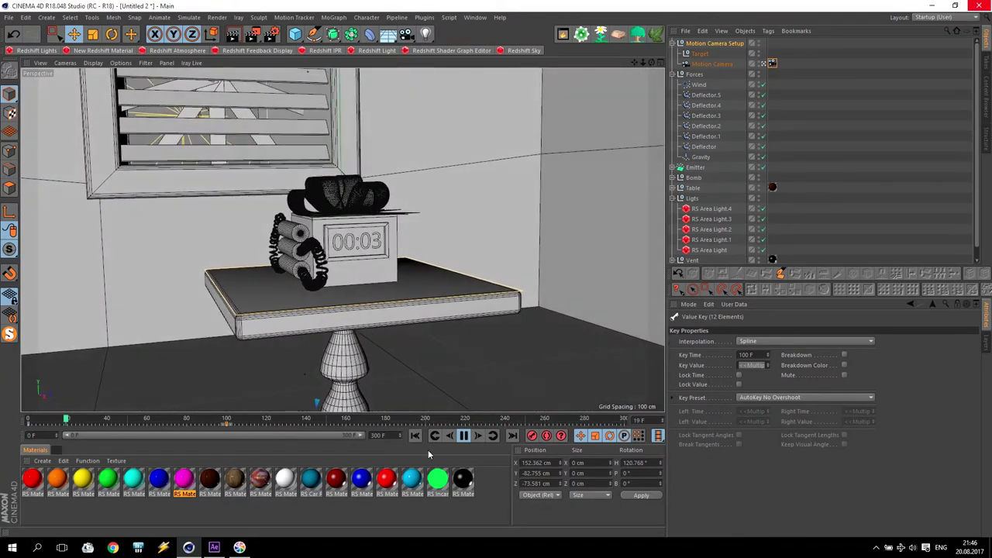
{"action": "left_click", "coordinate": [463, 436]}
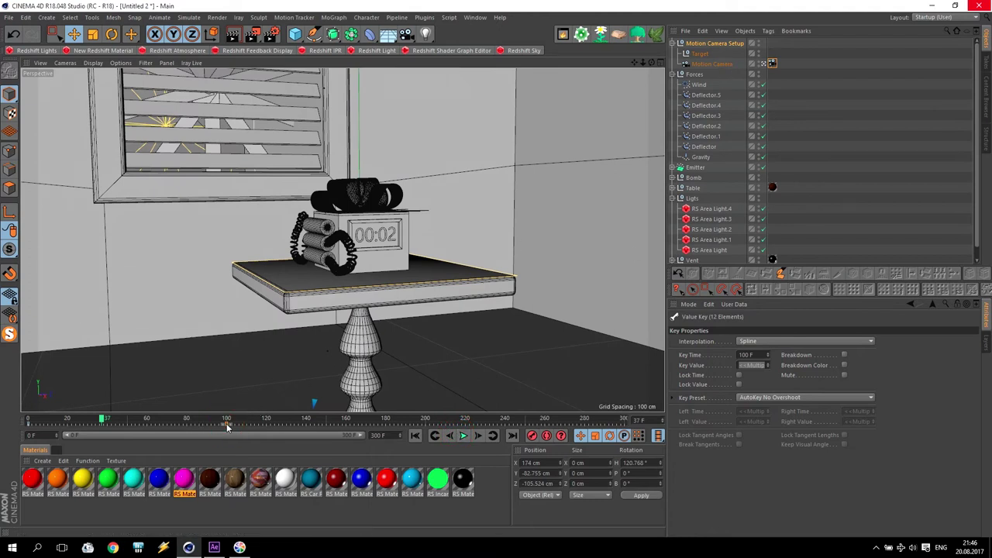
{"action": "left_click_drag", "start_coordinate": [463, 421], "coordinate": [547, 420]}
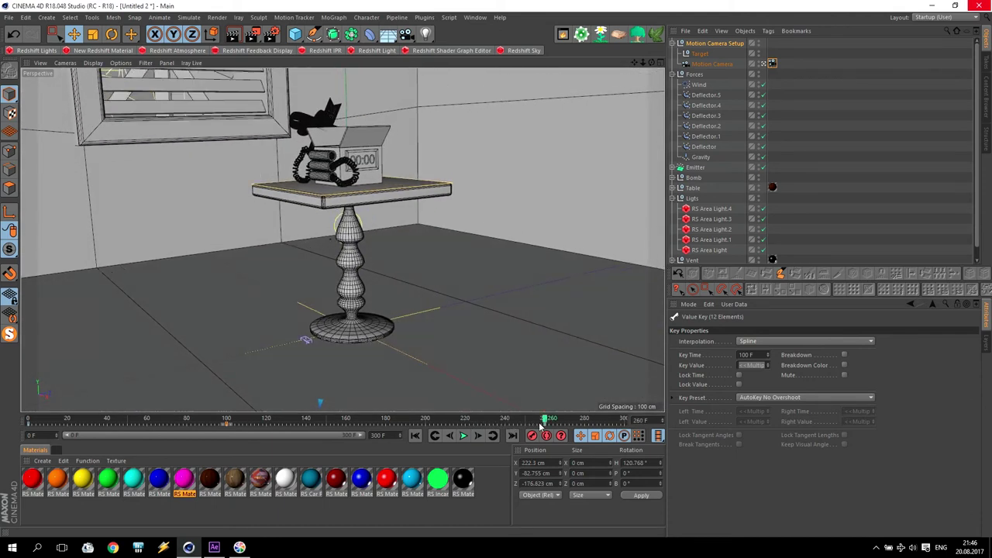
{"action": "left_click", "coordinate": [30, 427]}
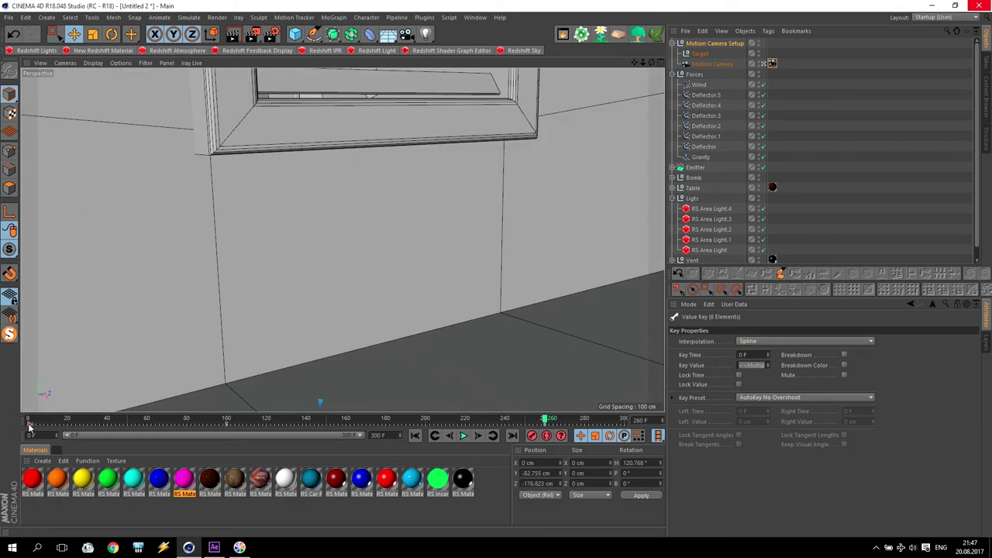
{"action": "mouse_move", "coordinate": [547, 420]}
{"action": "left_mouse_down"}
{"action": "mouse_move", "coordinate": [594, 419]}
{"action": "mouse_move", "coordinate": [14, 427]}
{"action": "mouse_move", "coordinate": [547, 435]}
{"action": "left_mouse_up"}
Delete the late camera keyframe near frame 260, then scrub to frame 297 to verify
{"action": "left_click_drag", "start_coordinate": [547, 420], "coordinate": [527, 419]}
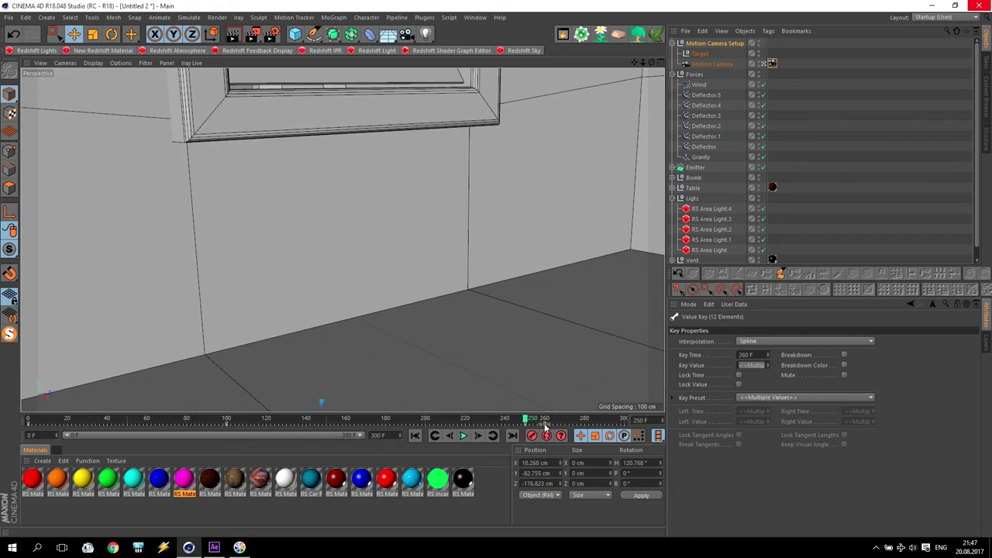
{"action": "key", "text": "Delete"}
{"action": "left_click_drag", "start_coordinate": [532, 420], "coordinate": [563, 419]}
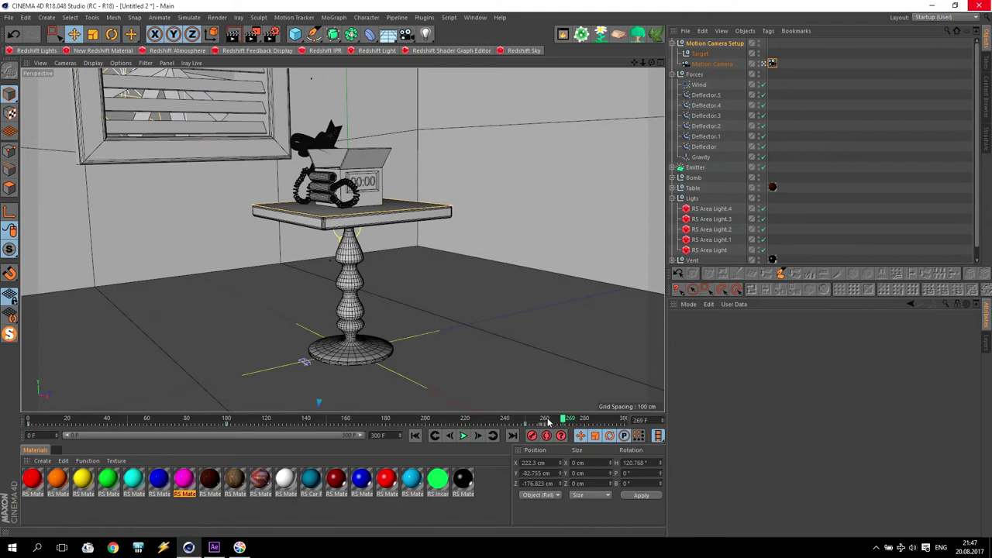
{"action": "left_click", "coordinate": [28, 426]}
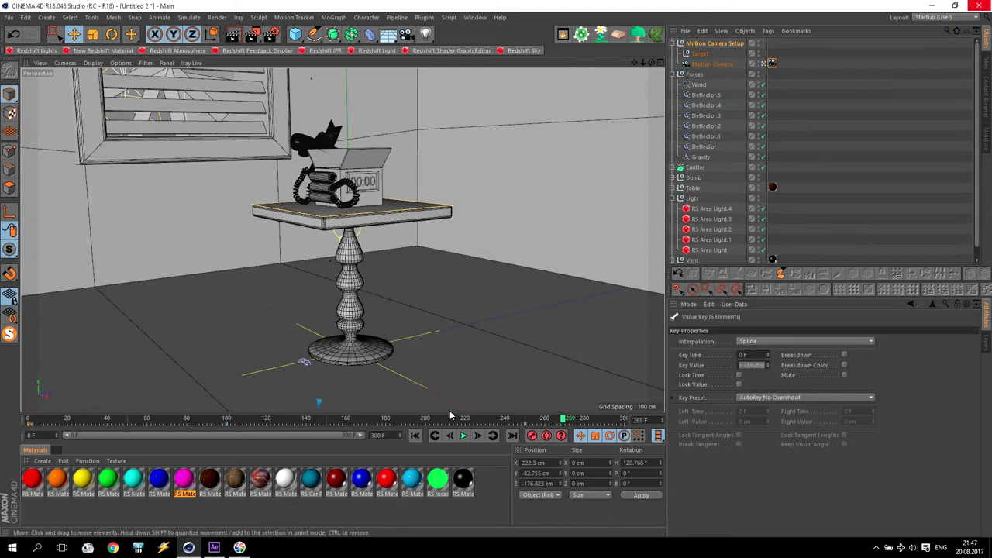
{"action": "left_click_drag", "start_coordinate": [565, 419], "coordinate": [626, 425]}
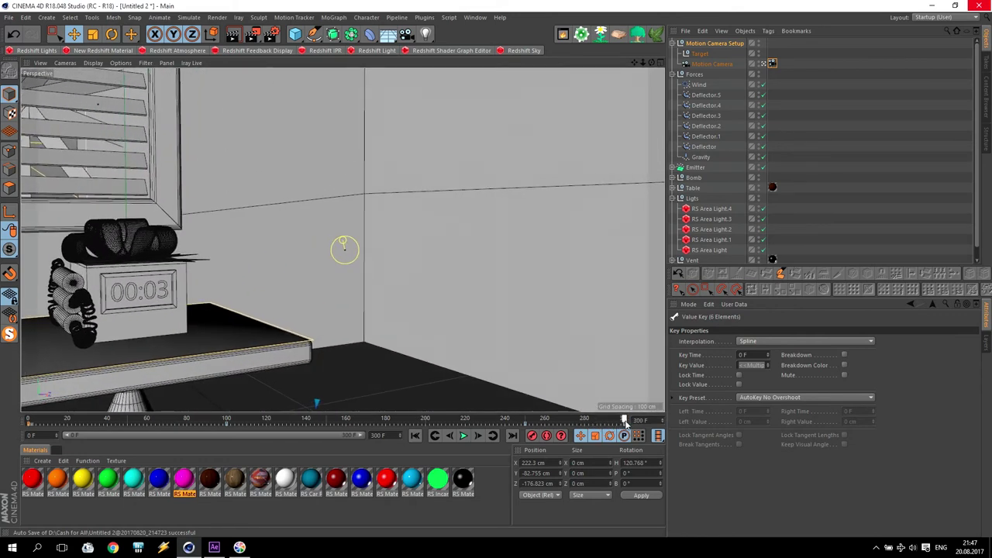
In the Top view, move the camera Target to about X 140, Z 92 cm and key it
{"action": "left_click", "coordinate": [700, 54]}
{"action": "middle_click", "coordinate": [373, 282]}
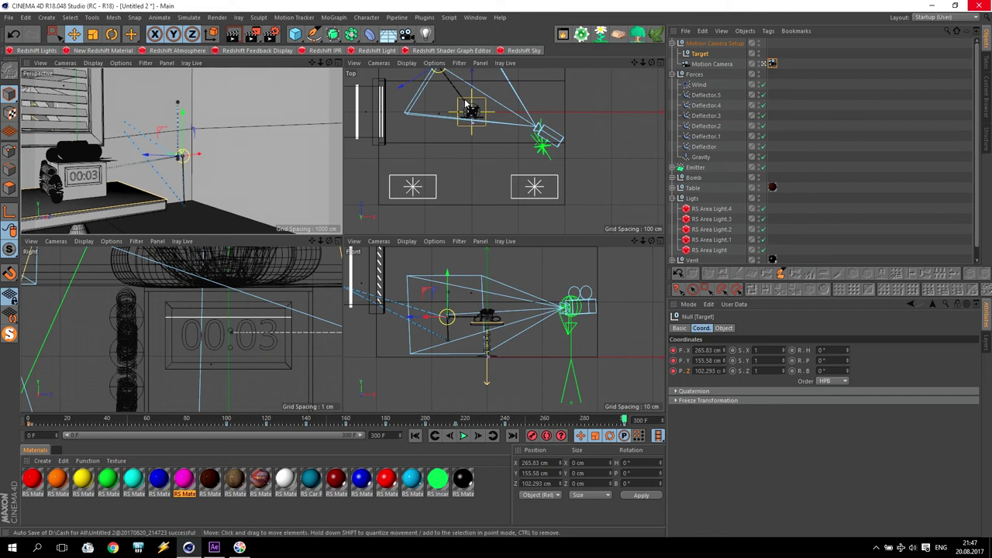
{"action": "middle_click_drag", "start_coordinate": [423, 71], "coordinate": [434, 100], "text": "alt"}
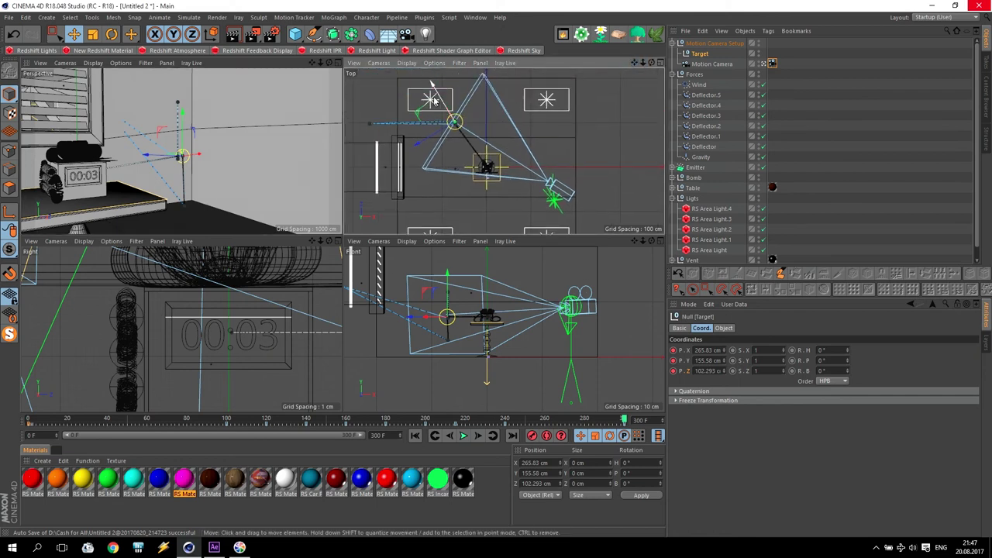
{"action": "left_click", "coordinate": [417, 113]}
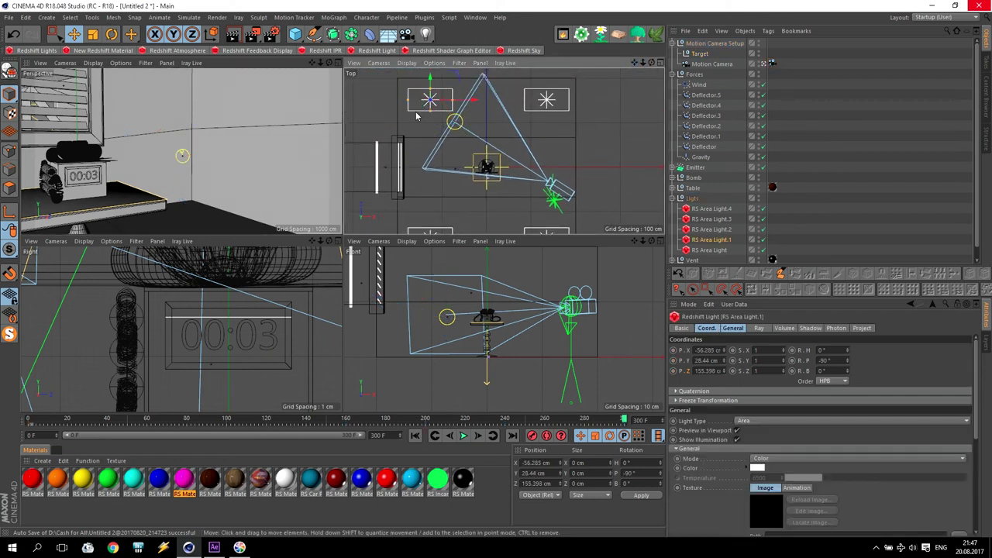
{"action": "left_click", "coordinate": [706, 56]}
{"action": "left_click_drag", "start_coordinate": [454, 121], "coordinate": [448, 163]}
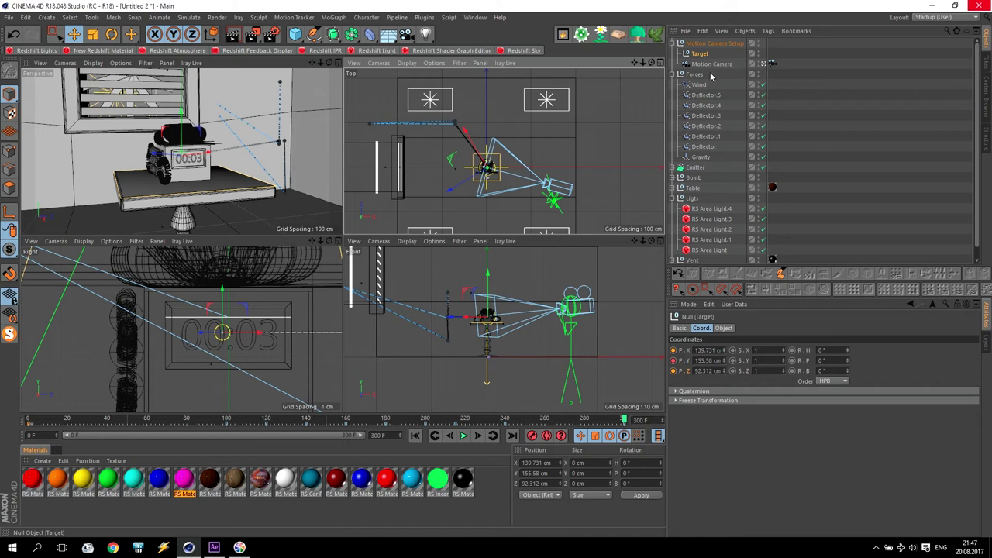
{"action": "key", "text": "F9"}
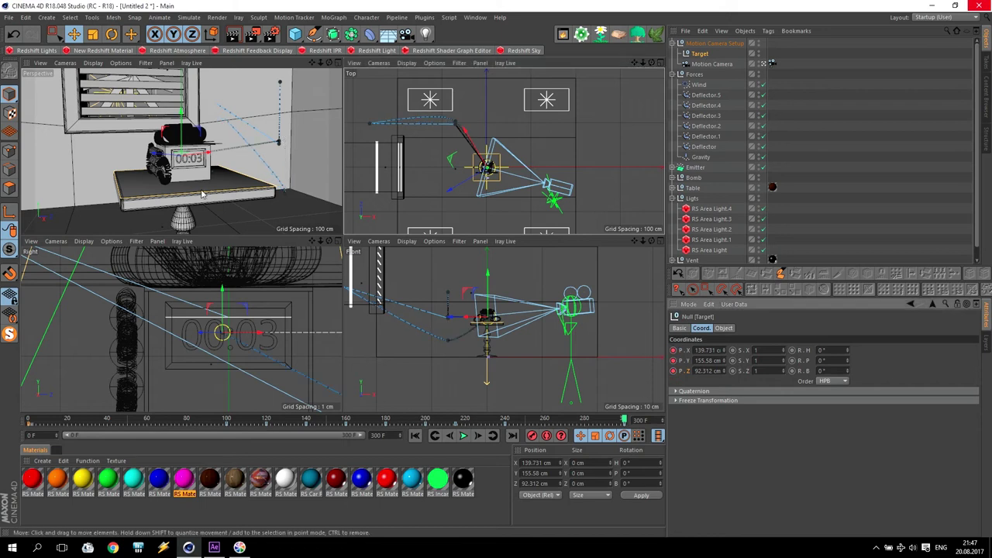
Preview the revised camera move in a maximized Perspective view, then return to frame 0
{"action": "middle_click", "coordinate": [202, 194]}
{"action": "left_click", "coordinate": [464, 436]}
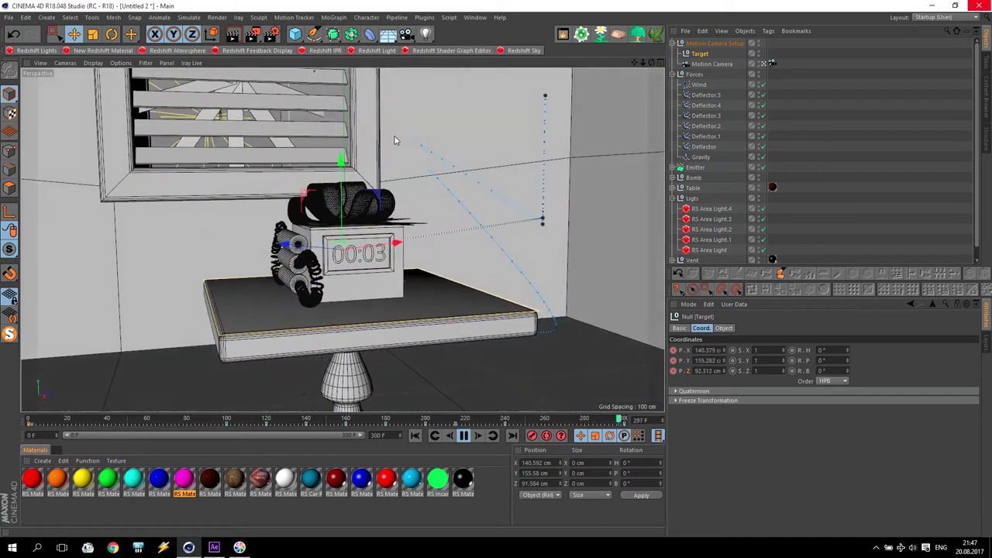
{"action": "left_click", "coordinate": [463, 437]}
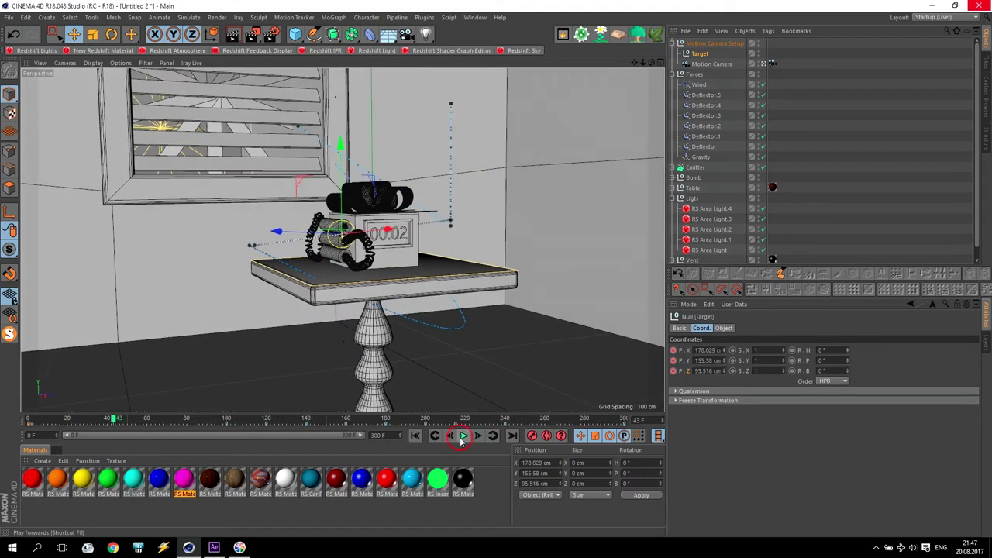
{"action": "left_click", "coordinate": [415, 435]}
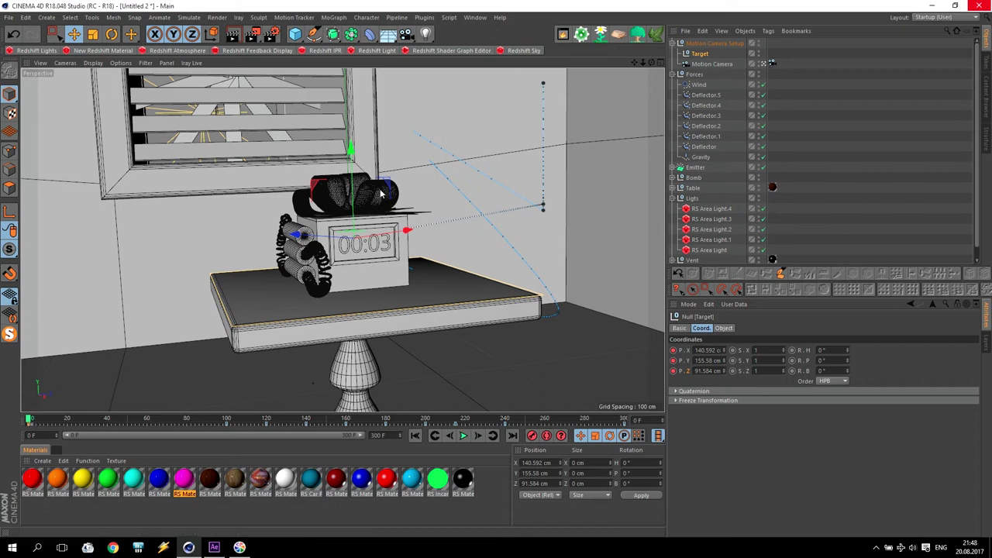
{"action": "middle_click", "coordinate": [487, 188]}
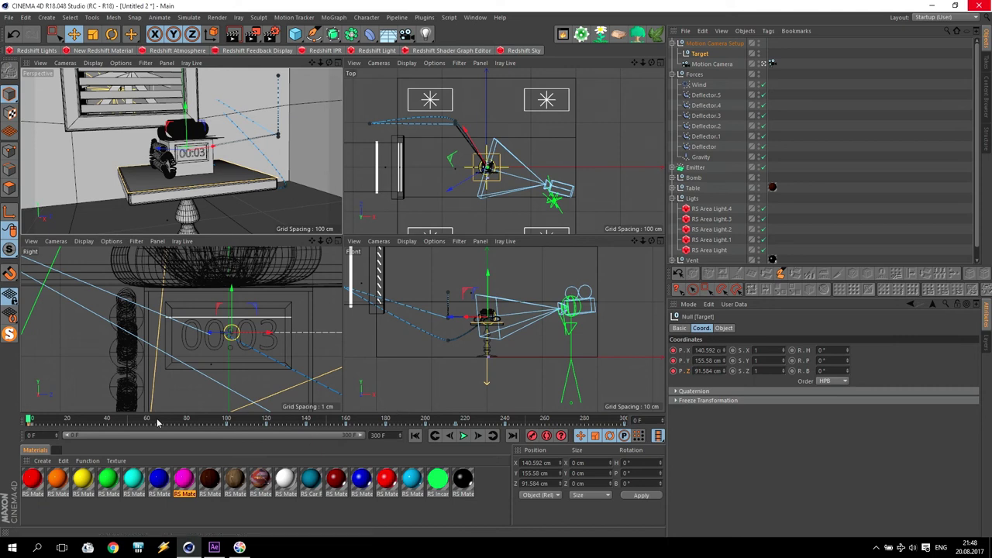
Test-render frame 116 with the confetti burst to the Picture Viewer, then close it
{"action": "left_click_drag", "start_coordinate": [198, 421], "coordinate": [259, 428]}
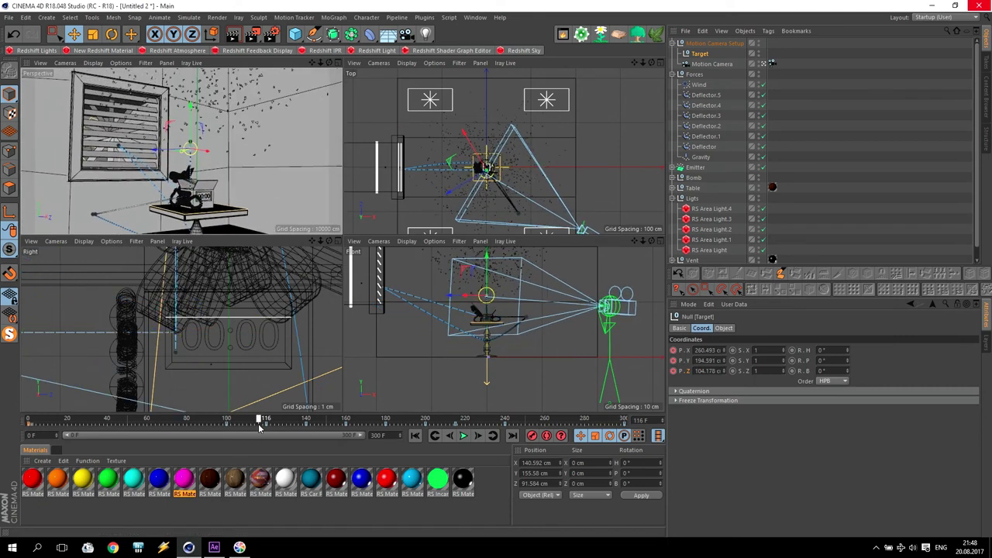
{"action": "left_click", "coordinate": [252, 35]}
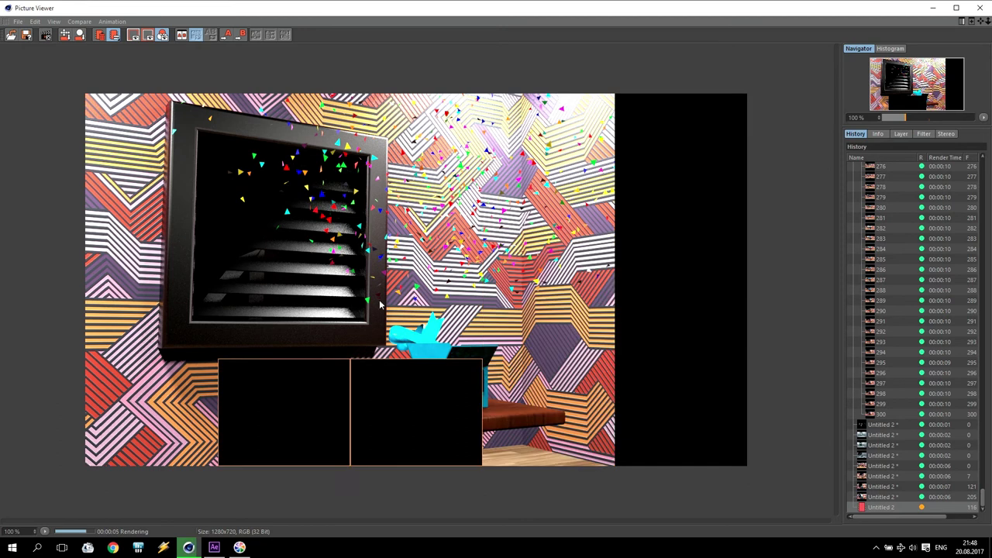
{"action": "left_click", "coordinate": [978, 9]}
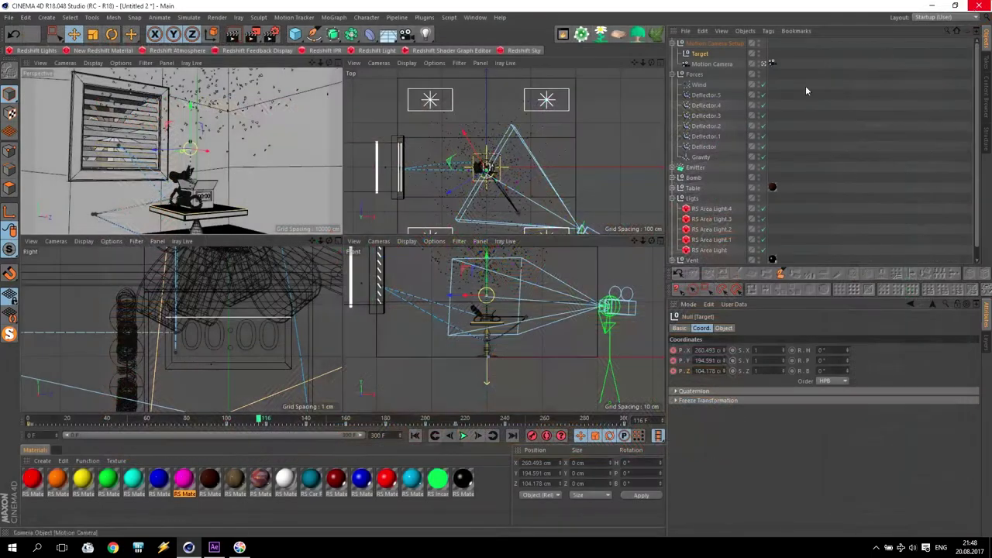
Check the Emitter's particle settings, play to frame 107 and render it in maximized Perspective
{"action": "left_click", "coordinate": [696, 167]}
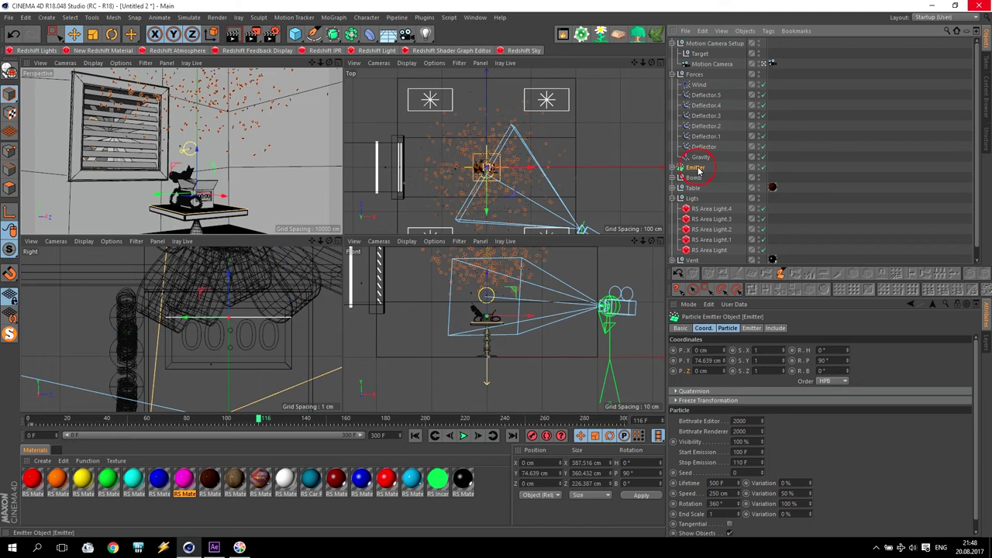
{"action": "left_click", "coordinate": [730, 328]}
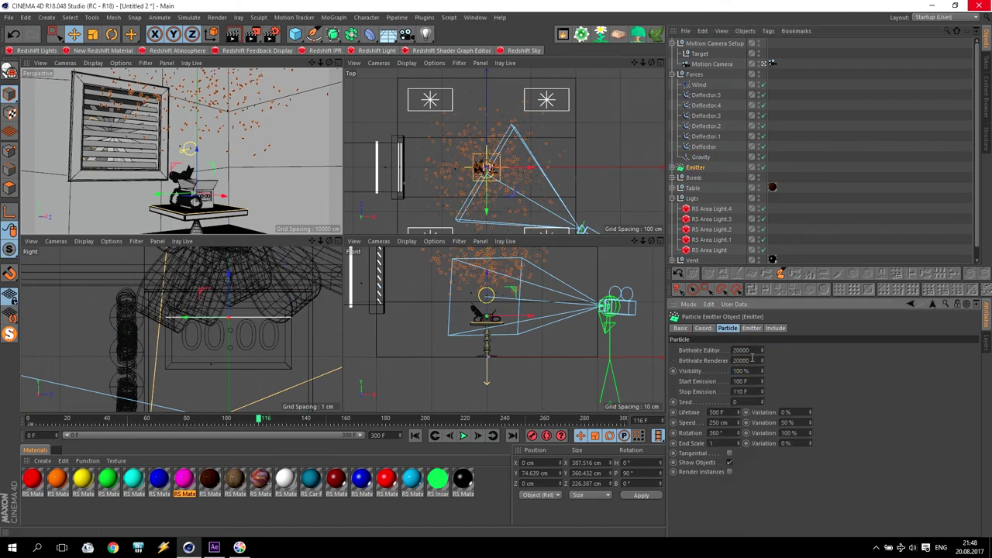
{"action": "left_click", "coordinate": [414, 436]}
{"action": "left_click", "coordinate": [464, 435]}
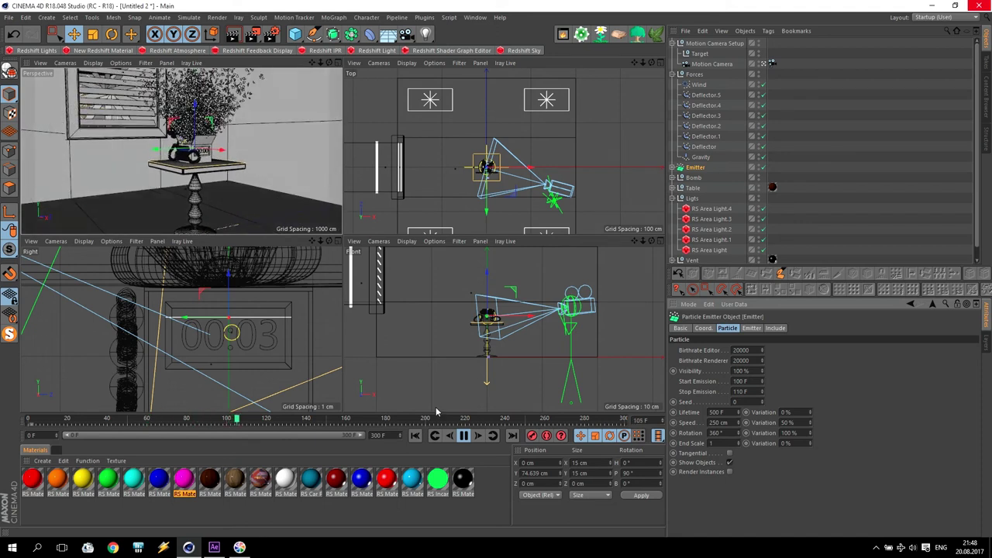
{"action": "key", "text": "F8"}
{"action": "middle_click", "coordinate": [239, 150]}
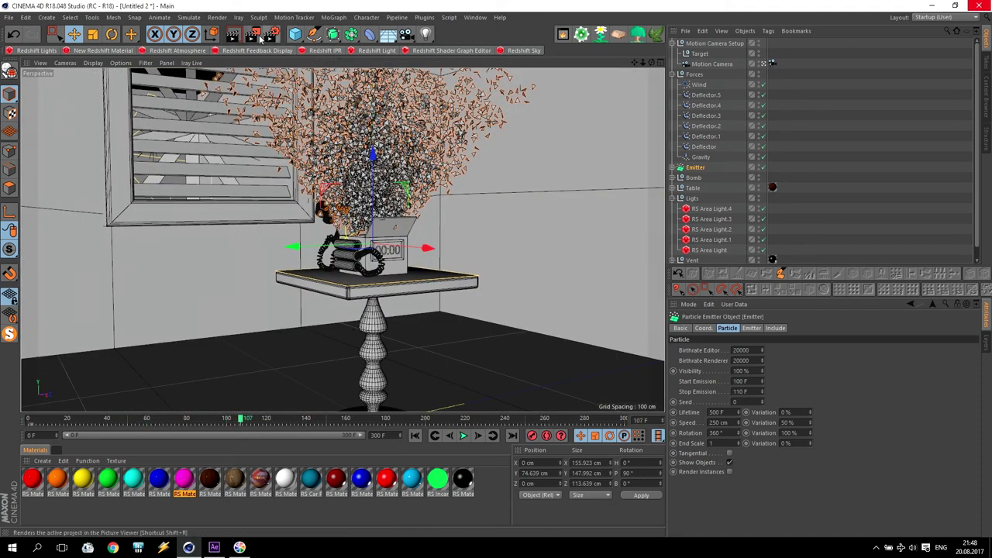
{"action": "left_click", "coordinate": [253, 34]}
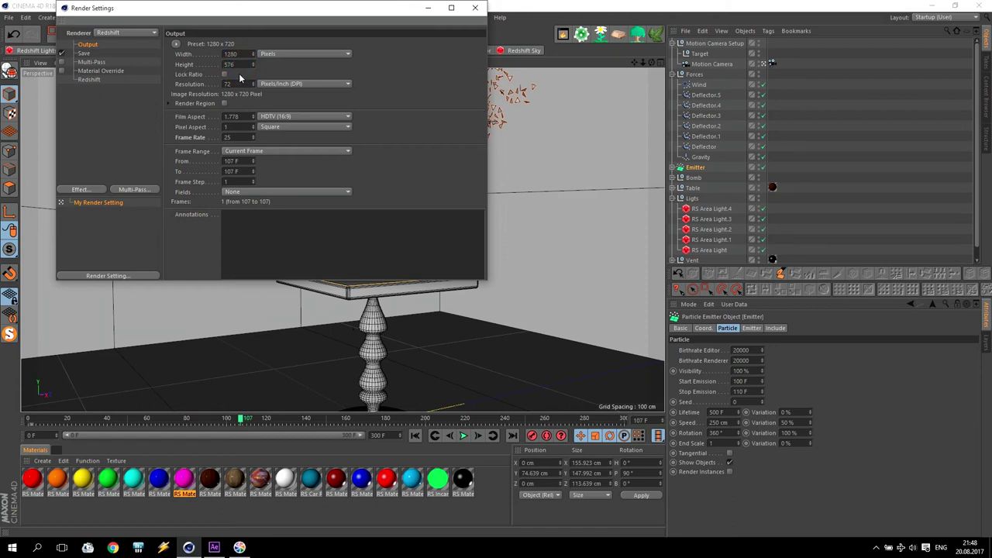
Set the saved render format to PNG, cancelling the save-file location browser
{"action": "left_click", "coordinate": [84, 53]}
{"action": "left_click", "coordinate": [341, 72]}
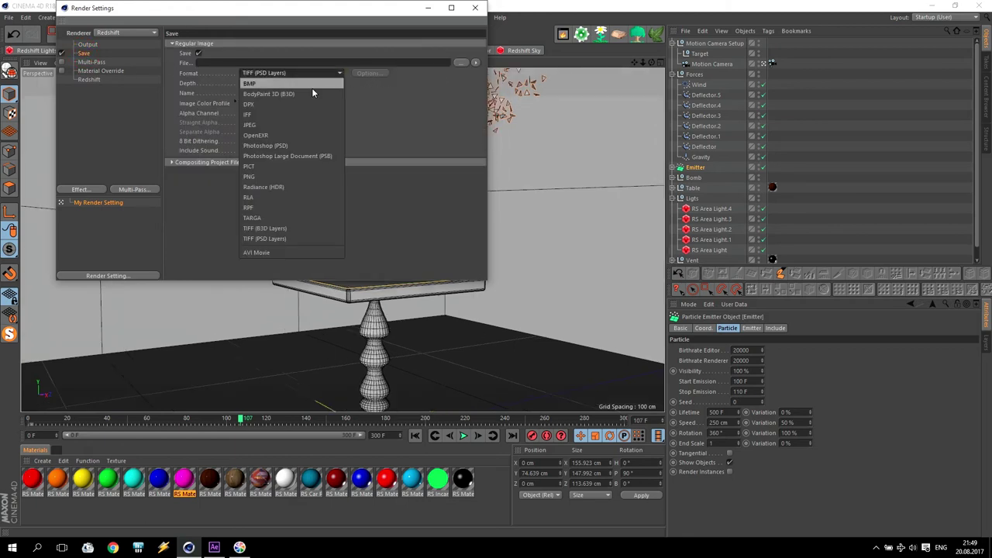
{"action": "left_click", "coordinate": [345, 172]}
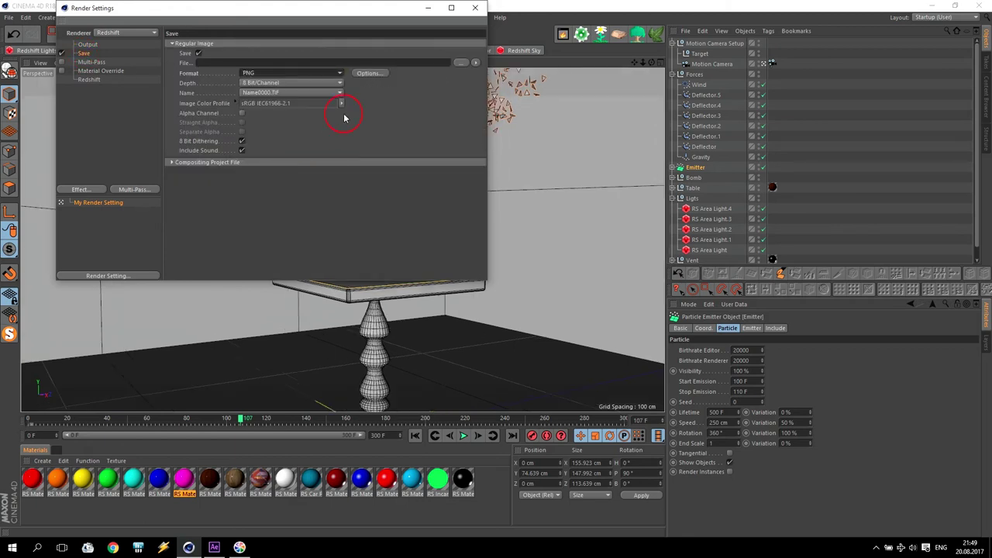
{"action": "left_click", "coordinate": [461, 62]}
{"action": "left_click", "coordinate": [184, 87]}
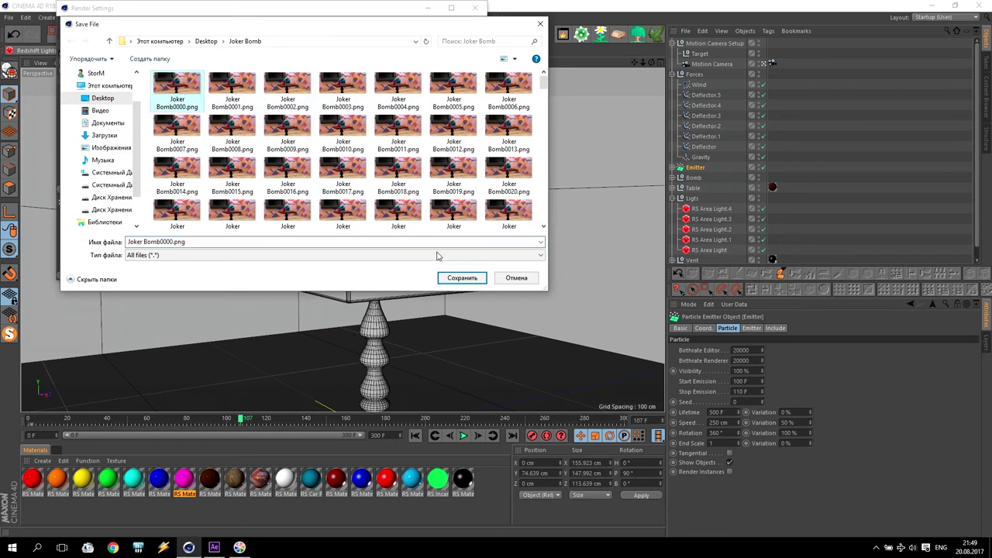
{"action": "left_click", "coordinate": [516, 278]}
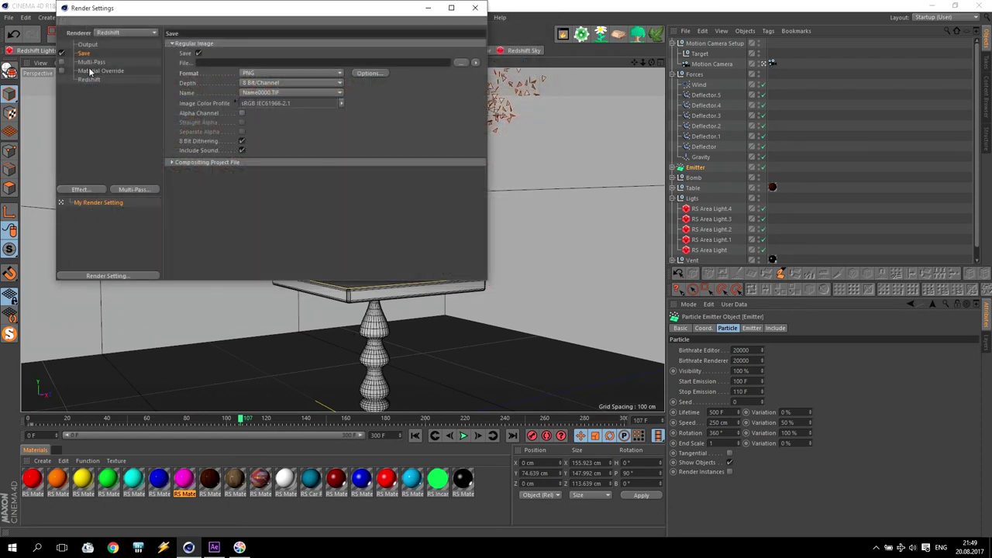
{"action": "left_click", "coordinate": [91, 62]}
Set Redshift's Samples Min and Samples Max both to 32
{"action": "left_click", "coordinate": [89, 81]}
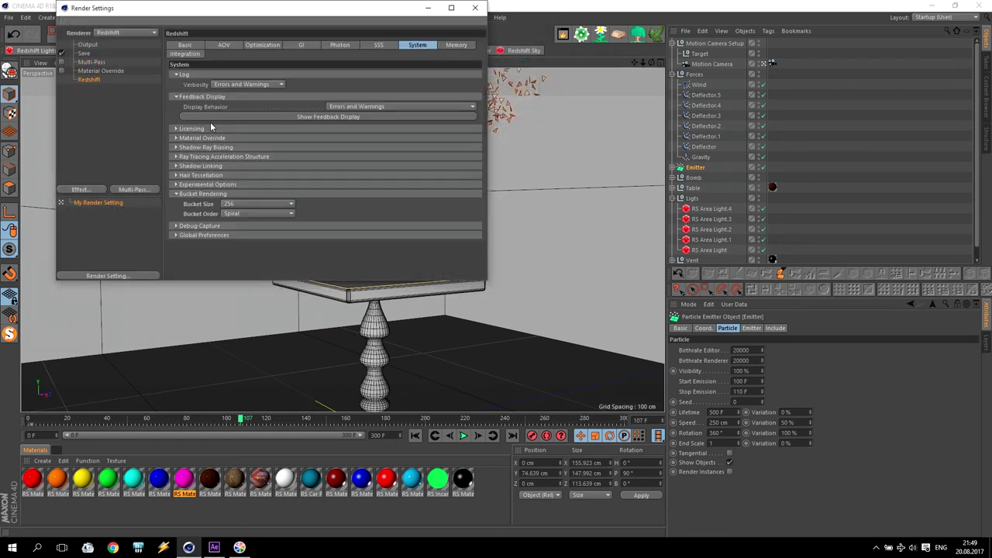
{"action": "left_click", "coordinate": [187, 45]}
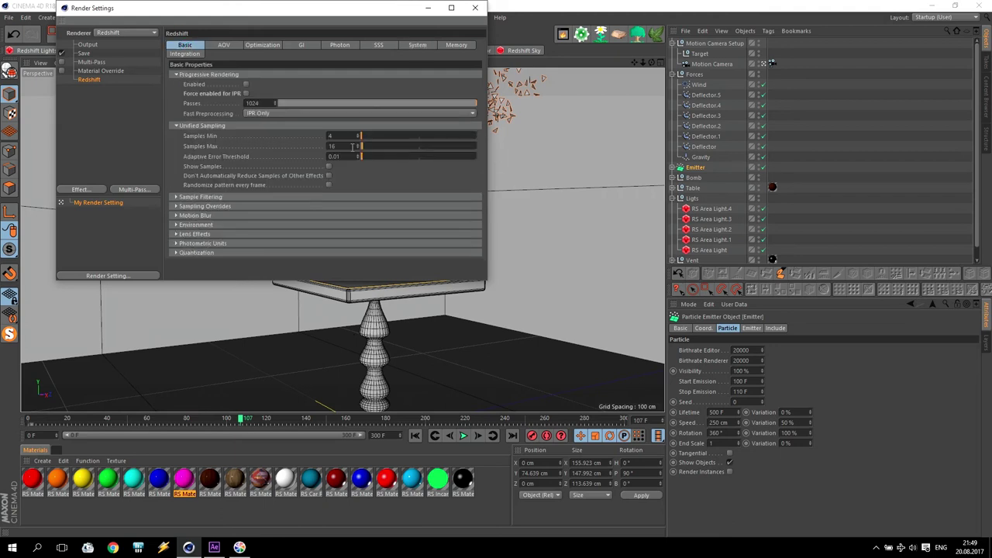
{"action": "type", "text": "32"}
{"action": "key", "text": "shift+Tab"}
{"action": "type", "text": "32"}
{"action": "key", "text": "Return"}
Enable Redshift Motion Blur and render a test frame with Shift+R
{"action": "left_click_drag", "start_coordinate": [337, 12], "coordinate": [463, 113]}
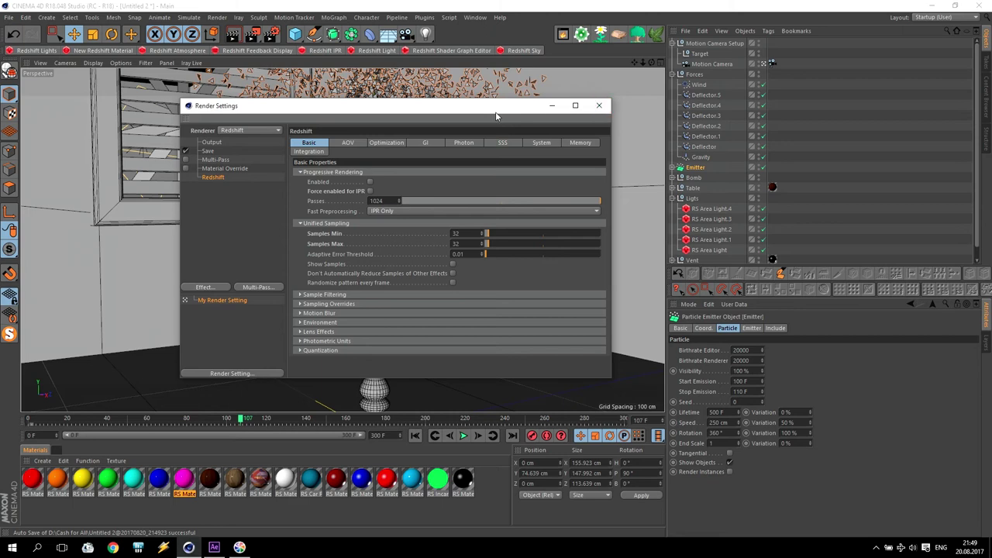
{"action": "left_click_drag", "start_coordinate": [496, 115], "coordinate": [440, 120]}
{"action": "left_click", "coordinate": [244, 319]}
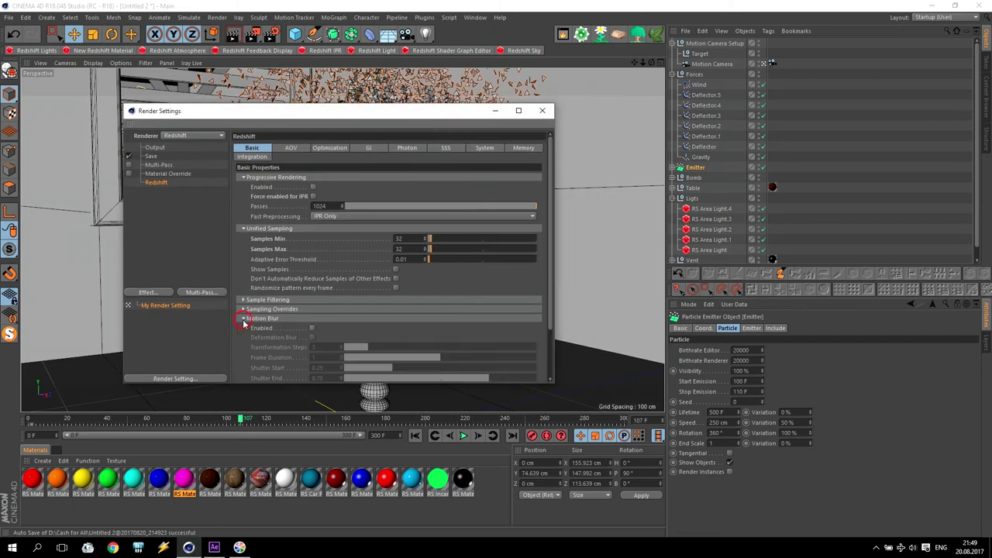
{"action": "left_click", "coordinate": [312, 329]}
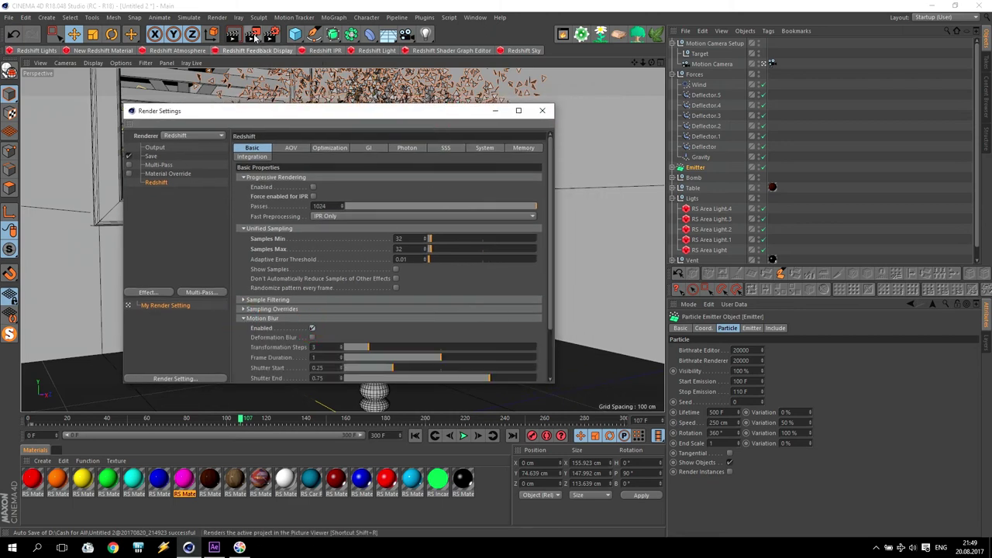
{"action": "key", "text": "shift+r"}
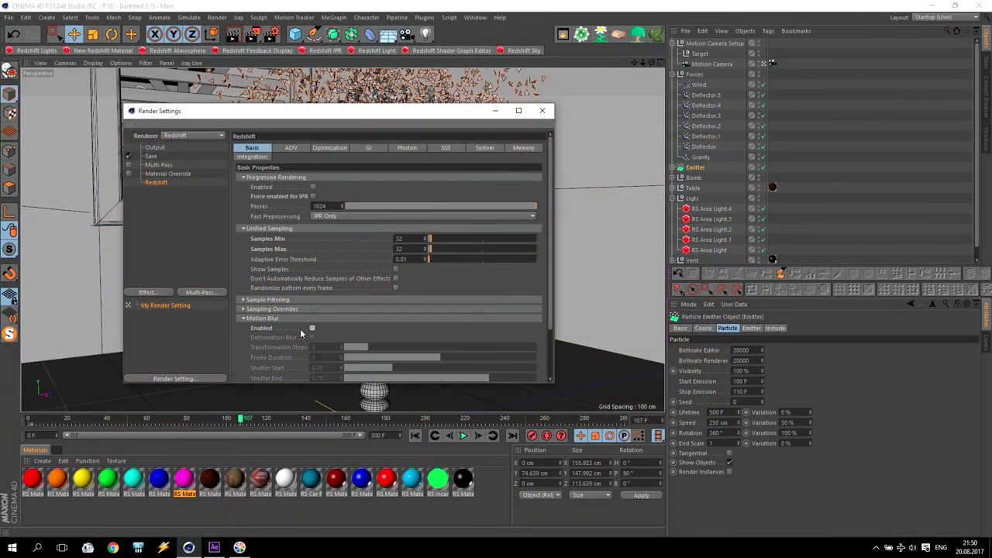
Set the render Frame Range to All Frames (0–300), then minimize Cinema 4D
{"action": "left_click", "coordinate": [486, 149]}
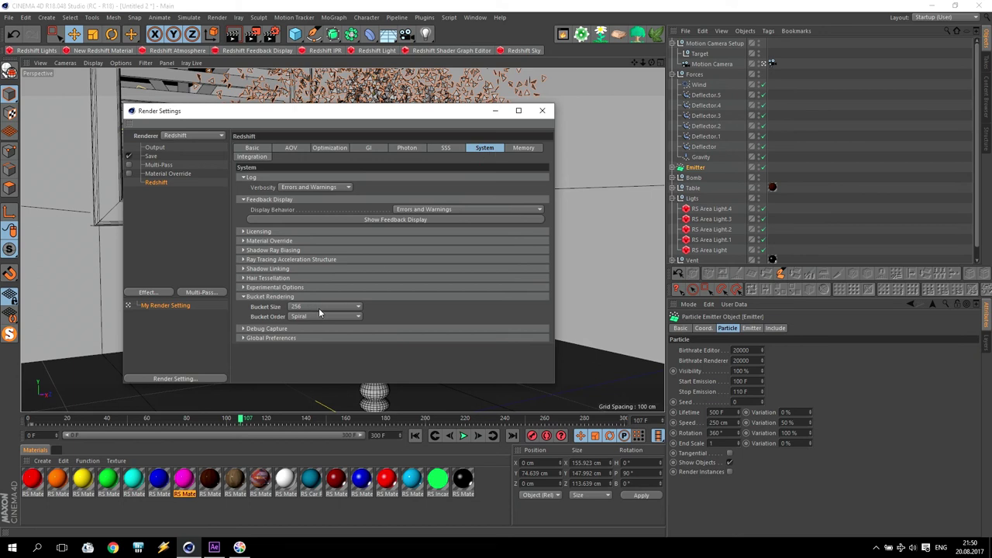
{"action": "left_click", "coordinate": [542, 110]}
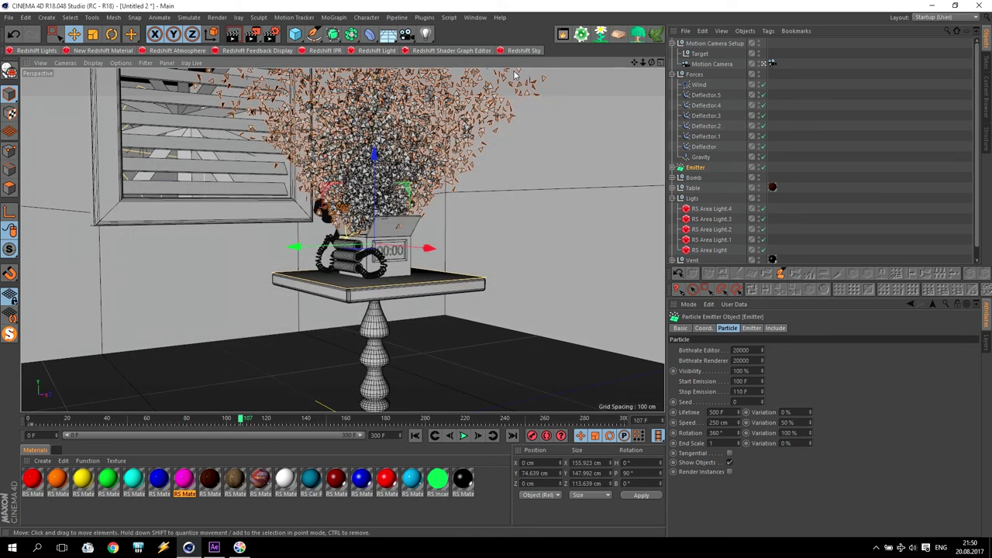
{"action": "left_click", "coordinate": [270, 34]}
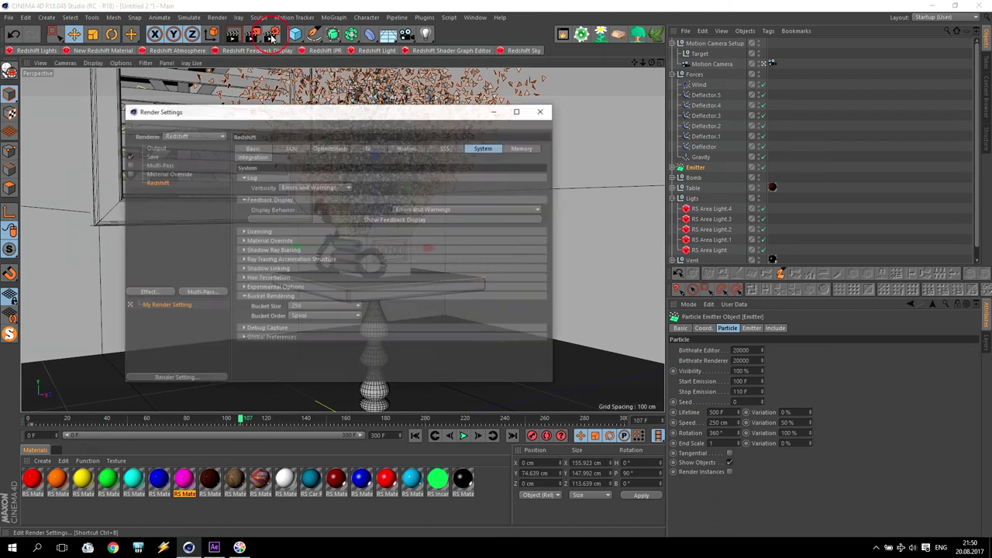
{"action": "left_click", "coordinate": [157, 147]}
{"action": "left_click", "coordinate": [311, 254]}
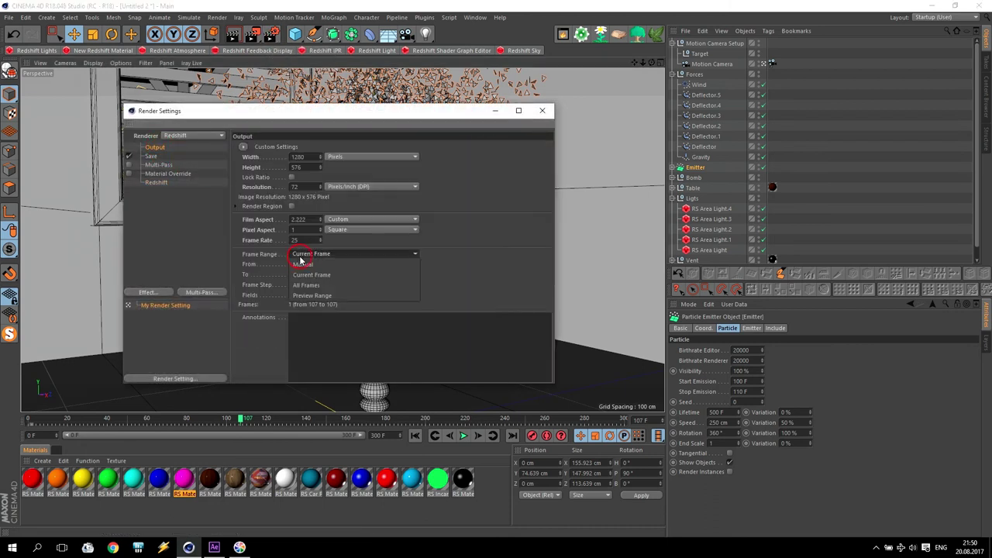
{"action": "left_click", "coordinate": [309, 279]}
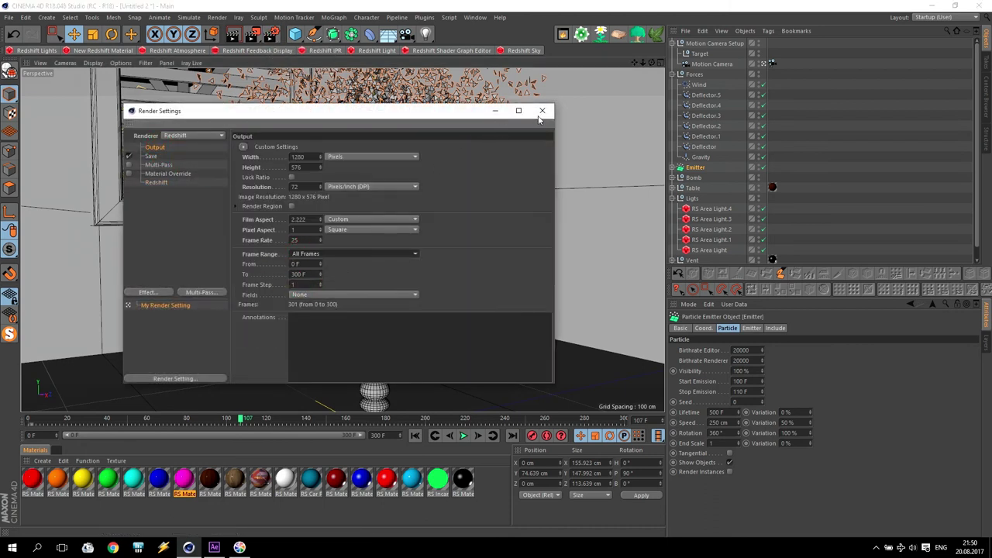
{"action": "left_click", "coordinate": [542, 112]}
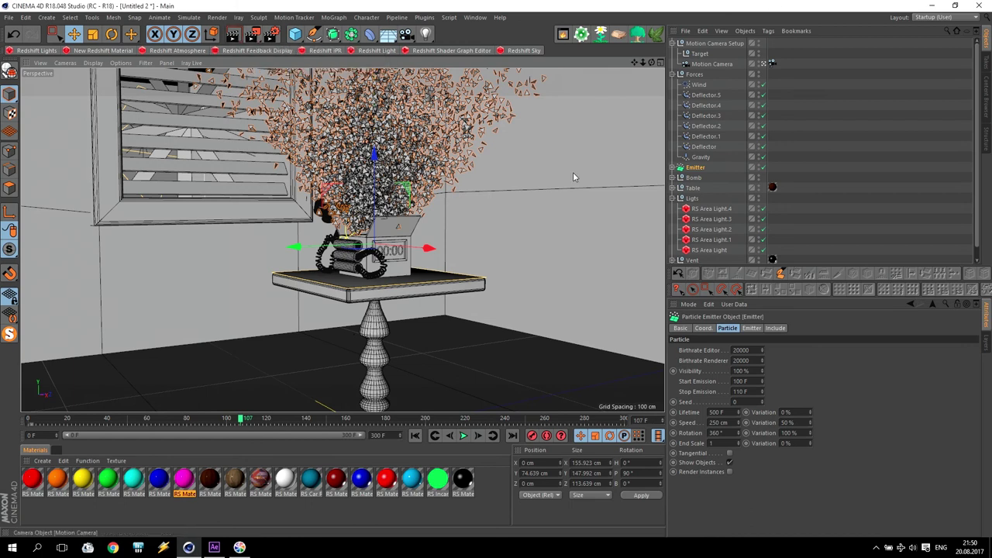
{"action": "left_click", "coordinate": [921, 6]}
Delete the duplicate Joker Bomb[0000-0300].png footage item from the After Effects project
{"action": "left_click", "coordinate": [218, 546]}
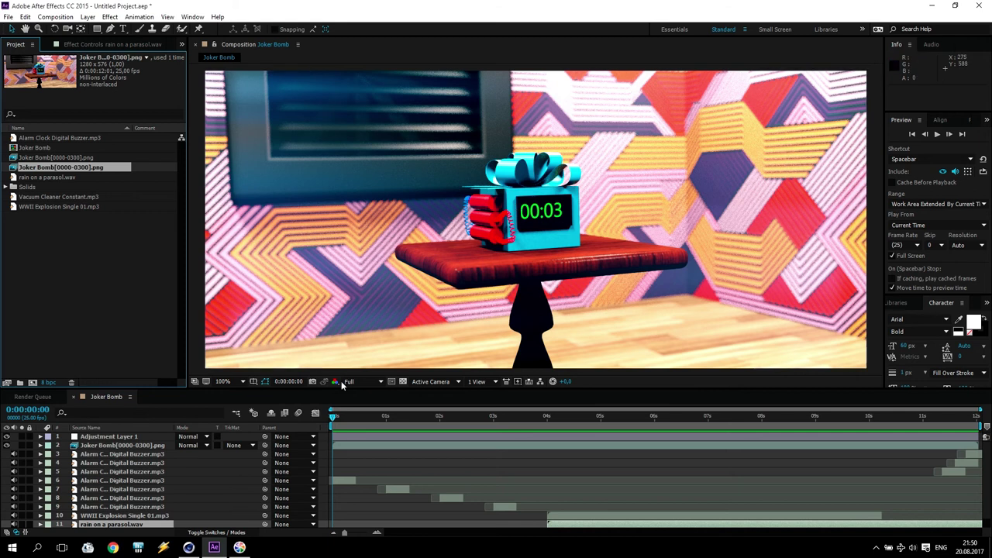
{"action": "left_click_drag", "start_coordinate": [342, 389], "coordinate": [362, 298]}
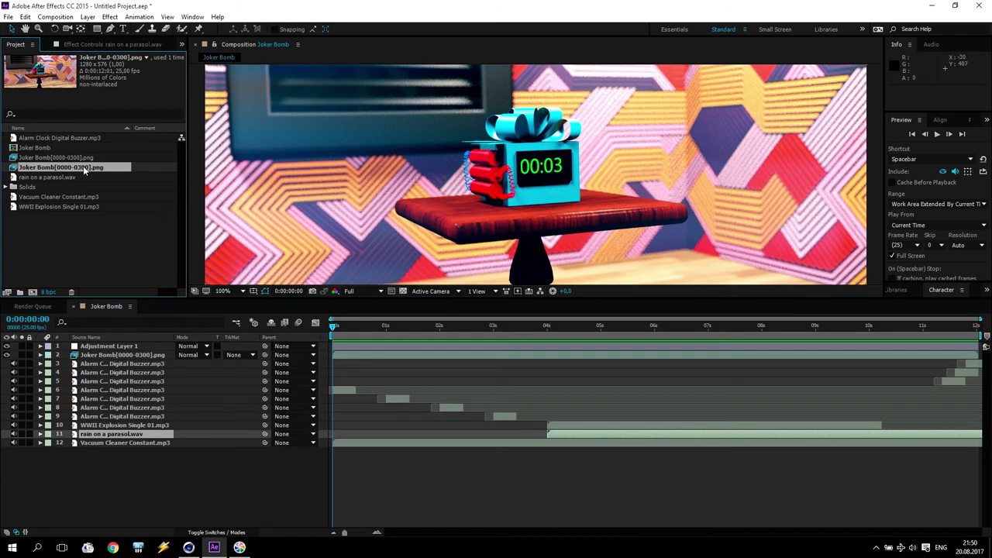
{"action": "left_click", "coordinate": [59, 157]}
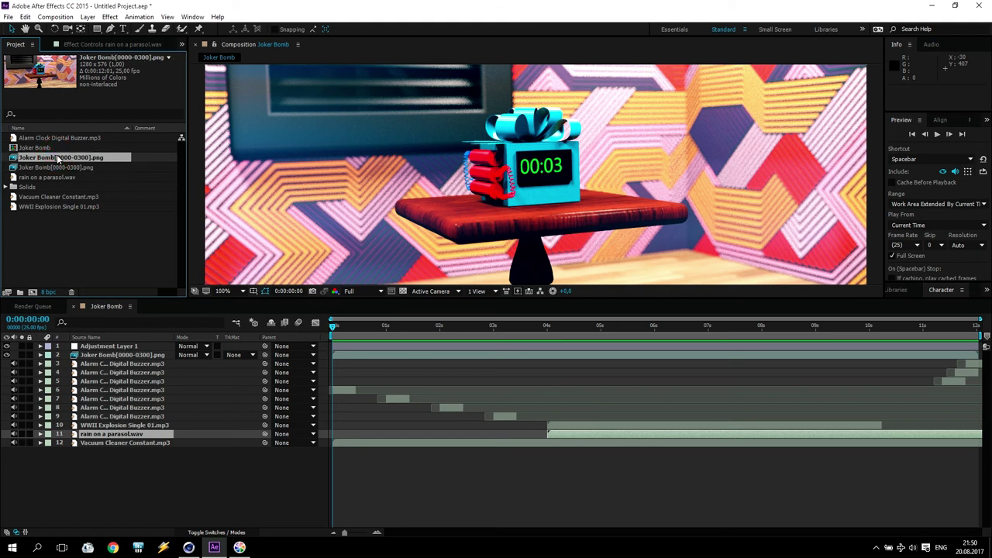
{"action": "key", "text": "Delete"}
{"action": "left_click", "coordinate": [64, 158]}
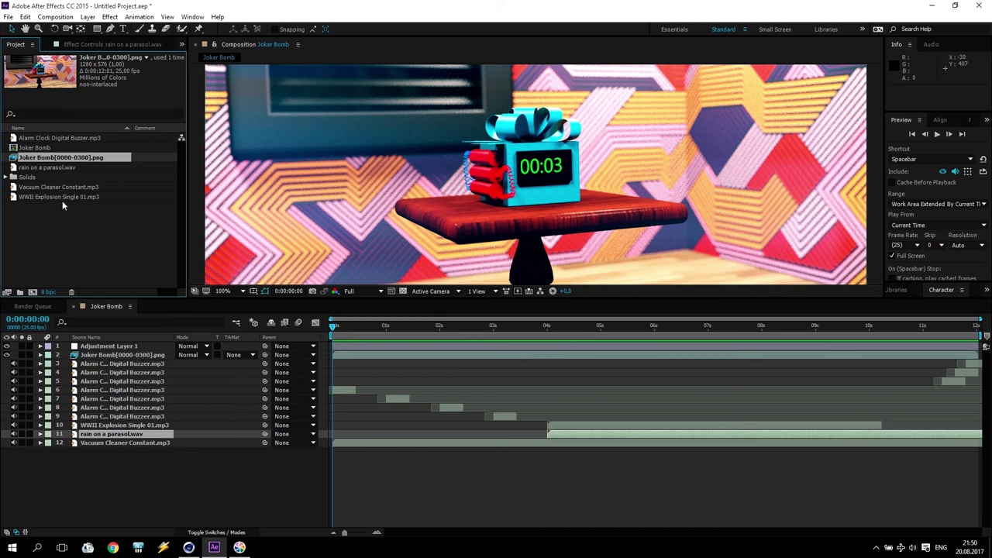
{"action": "left_click_drag", "start_coordinate": [177, 7], "coordinate": [281, 15]}
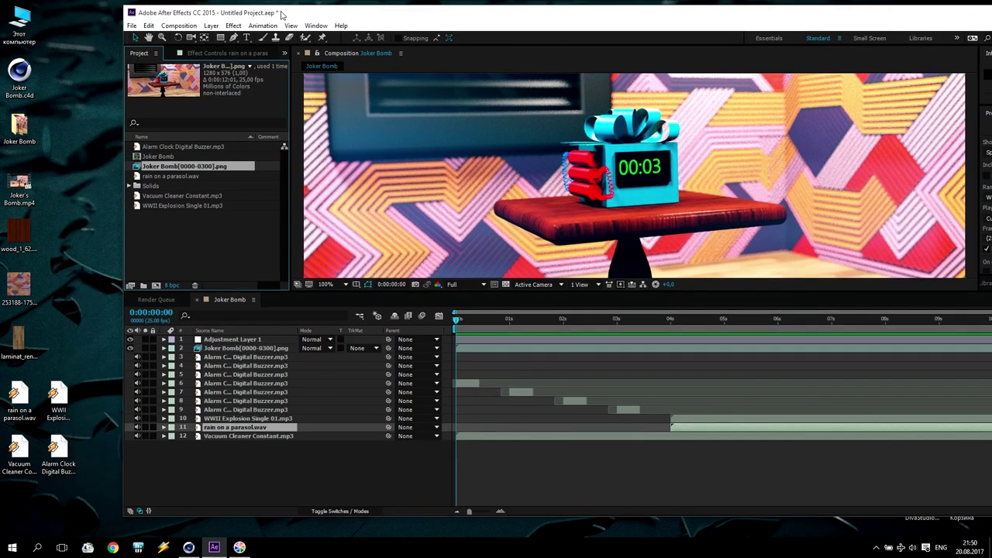
Play the four desktop sound files in Winamp, auditioning the vacuum and explosion sounds
{"action": "left_click_drag", "start_coordinate": [92, 362], "coordinate": [8, 484]}
{"action": "right_click", "coordinate": [24, 391]}
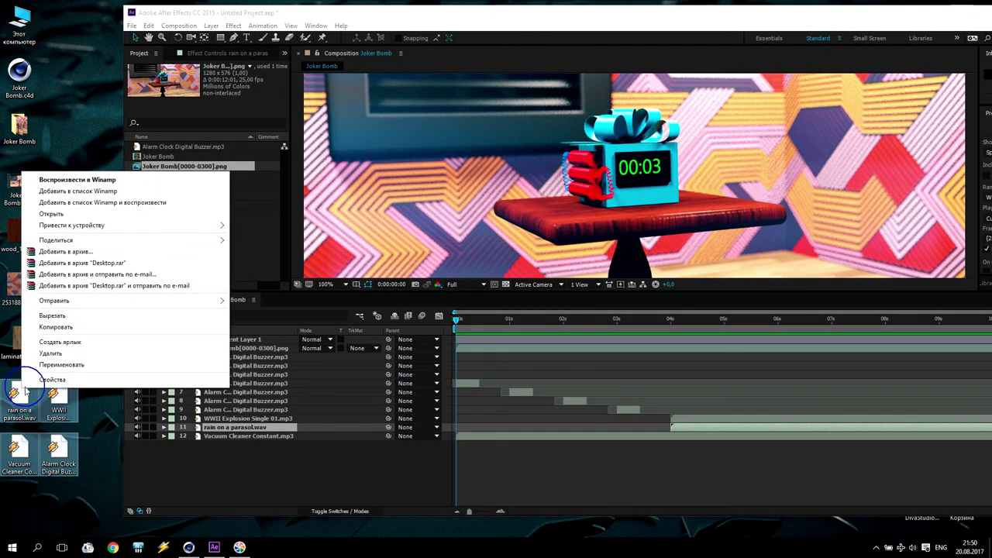
{"action": "left_click", "coordinate": [390, 359]}
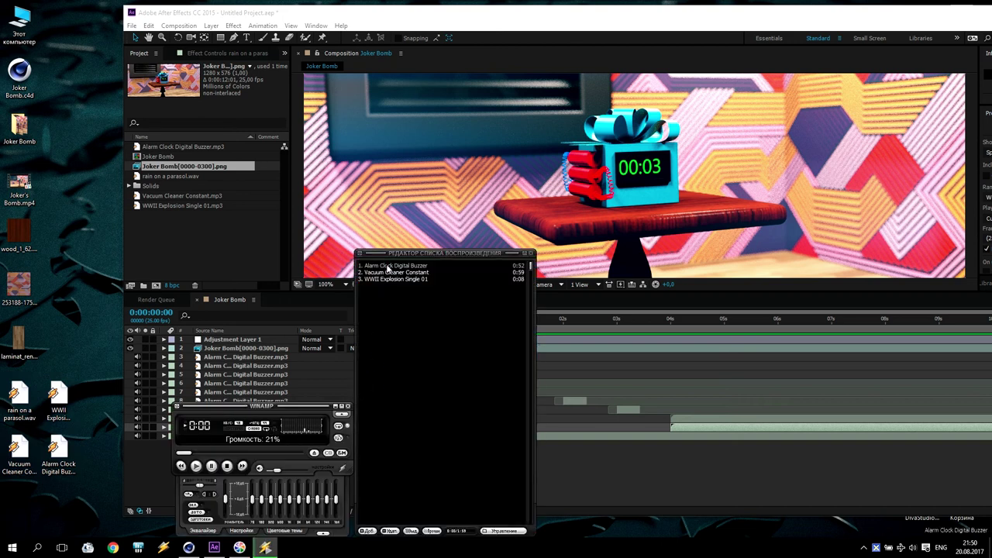
{"action": "double_click", "coordinate": [395, 273]}
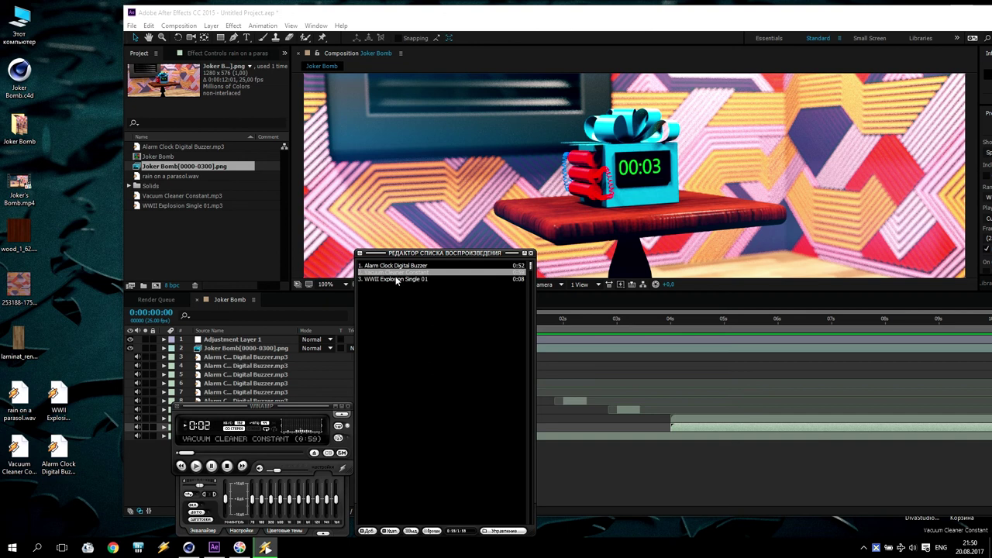
{"action": "double_click", "coordinate": [395, 279]}
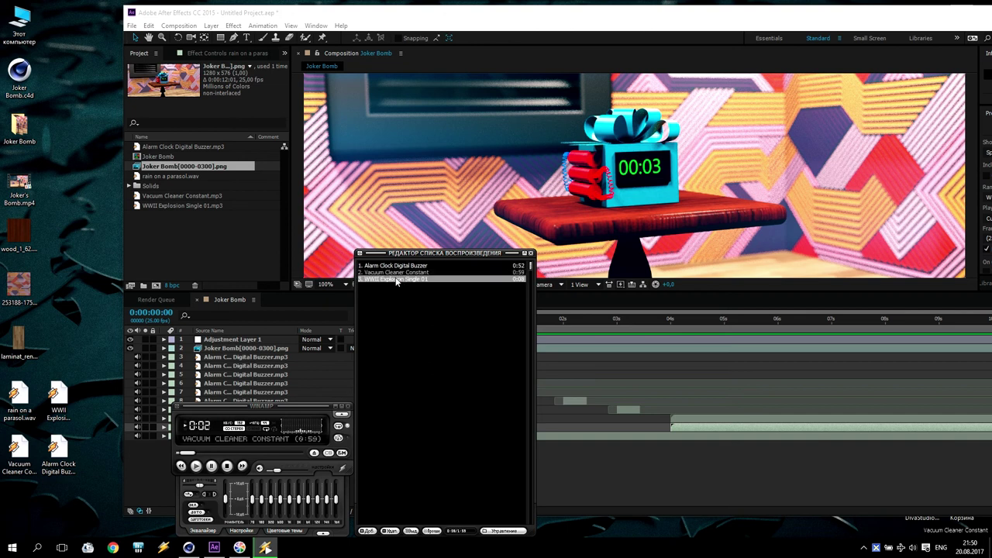
Clear the Winamp playlist, close Winamp and make After Effects fill the screen
{"action": "left_click", "coordinate": [390, 531]}
{"action": "left_click", "coordinate": [411, 507]}
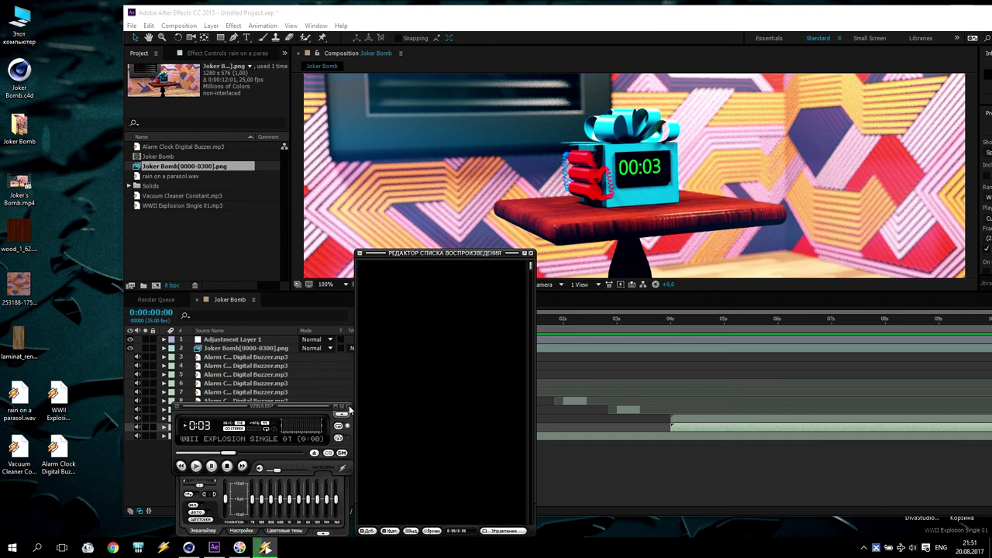
{"action": "left_click", "coordinate": [348, 407]}
{"action": "double_click", "coordinate": [949, 14]}
{"action": "left_click", "coordinate": [951, 36]}
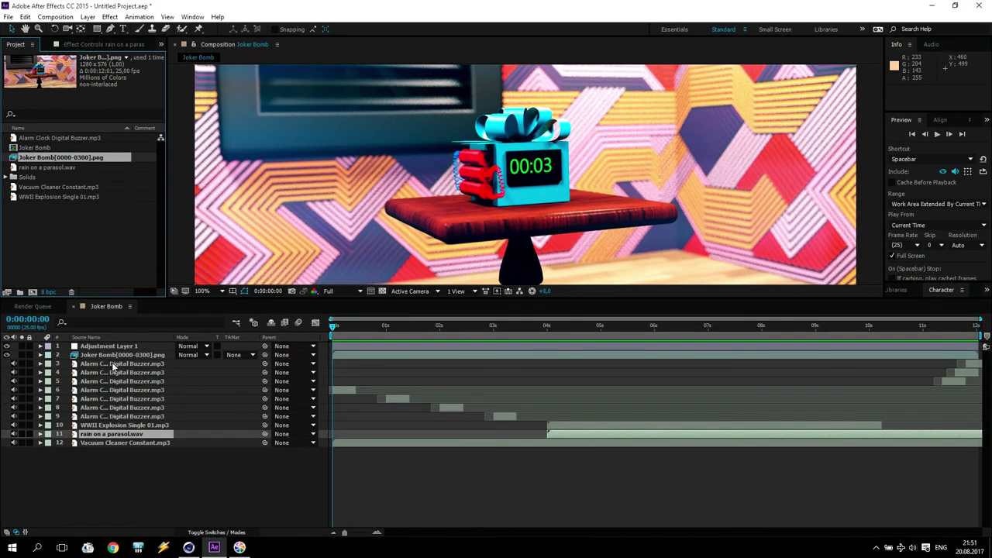
{"action": "left_click", "coordinate": [112, 362]}
{"action": "left_click", "coordinate": [114, 382]}
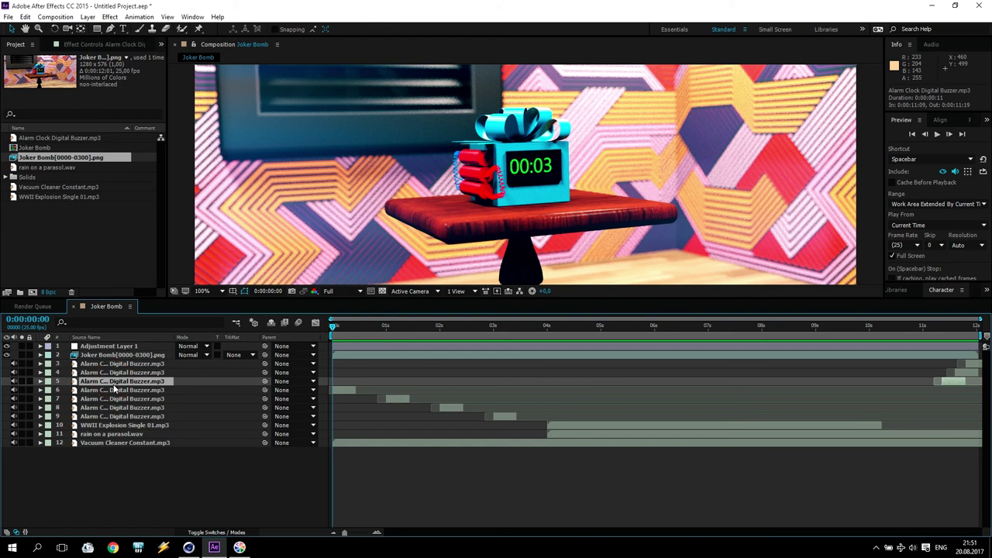
{"action": "left_click", "coordinate": [116, 391]}
{"action": "left_click", "coordinate": [40, 390]}
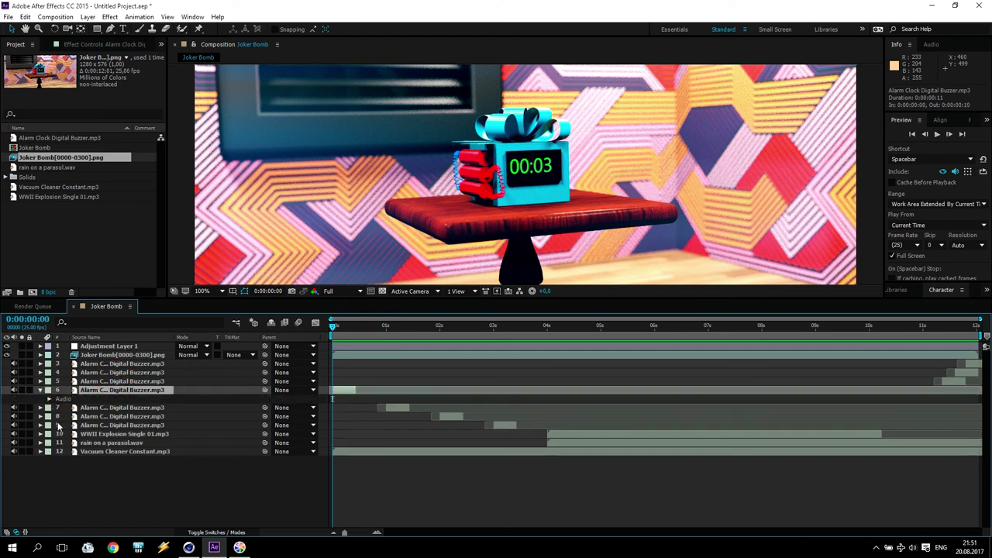
{"action": "left_click", "coordinate": [49, 399]}
{"action": "left_click", "coordinate": [58, 417]}
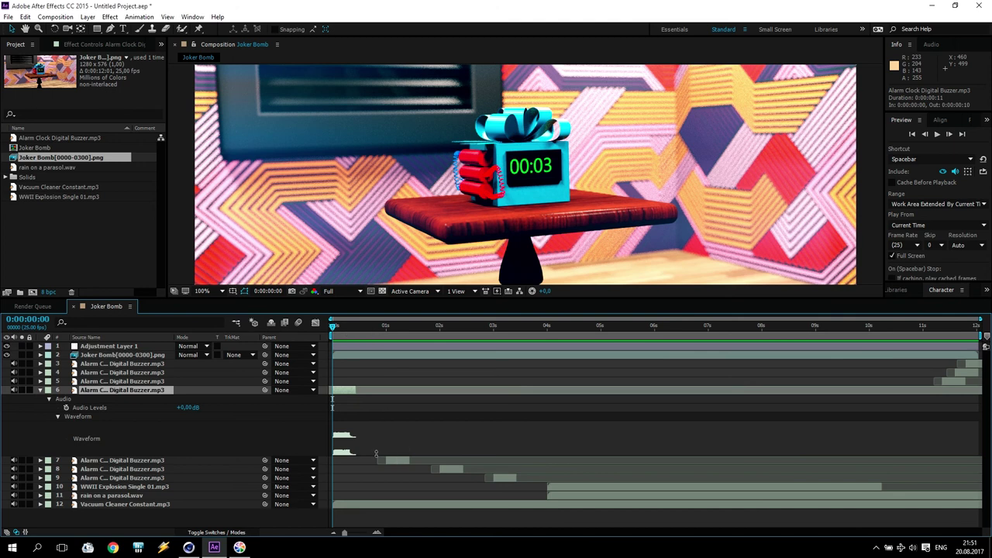
{"action": "left_click", "coordinate": [41, 390]}
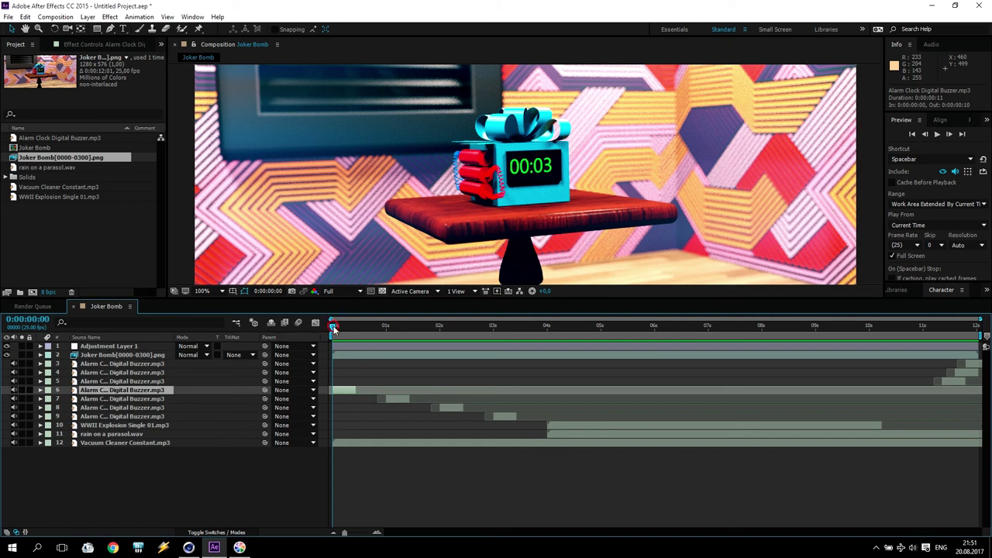
{"action": "left_click_drag", "start_coordinate": [334, 327], "coordinate": [548, 338]}
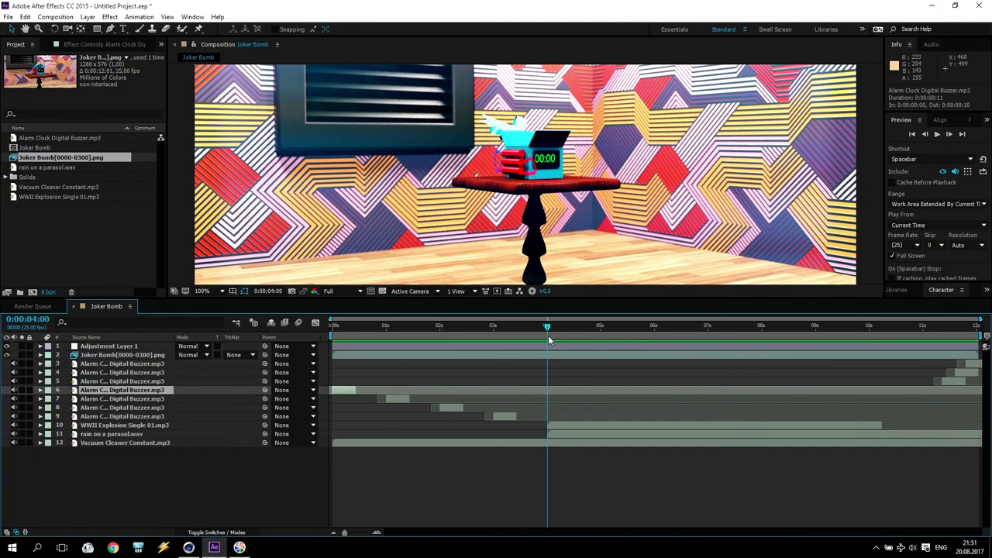
{"action": "left_click", "coordinate": [124, 426]}
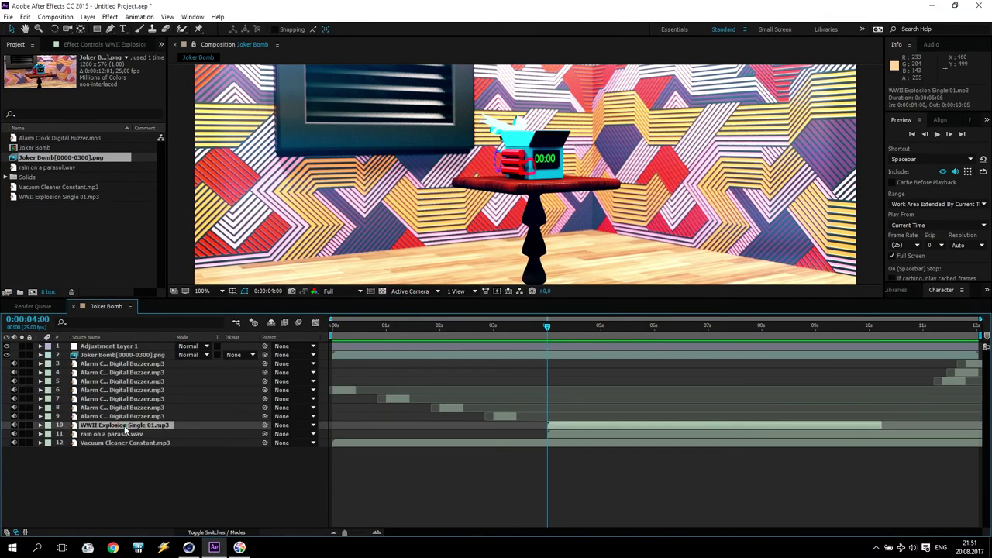
{"action": "left_click", "coordinate": [121, 436]}
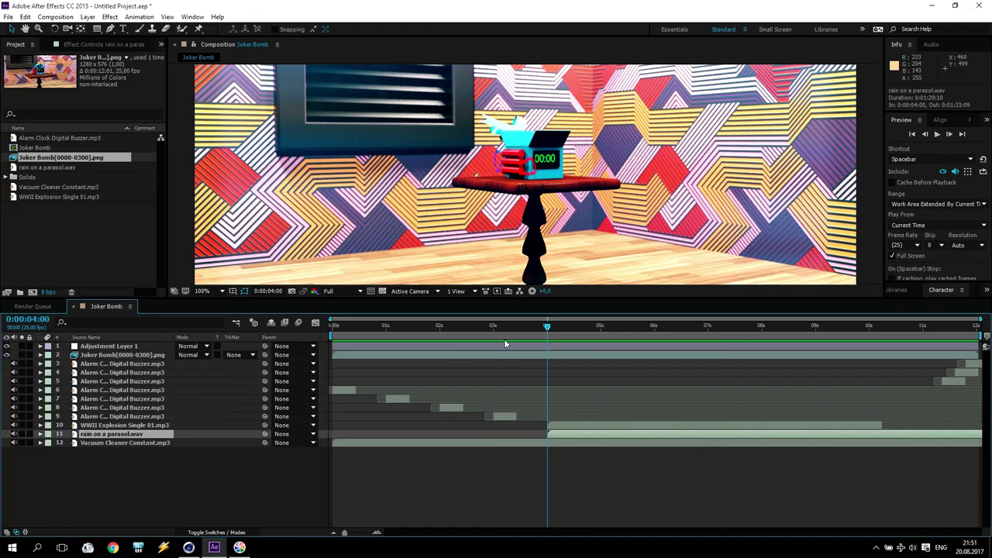
{"action": "left_click_drag", "start_coordinate": [547, 329], "coordinate": [927, 367]}
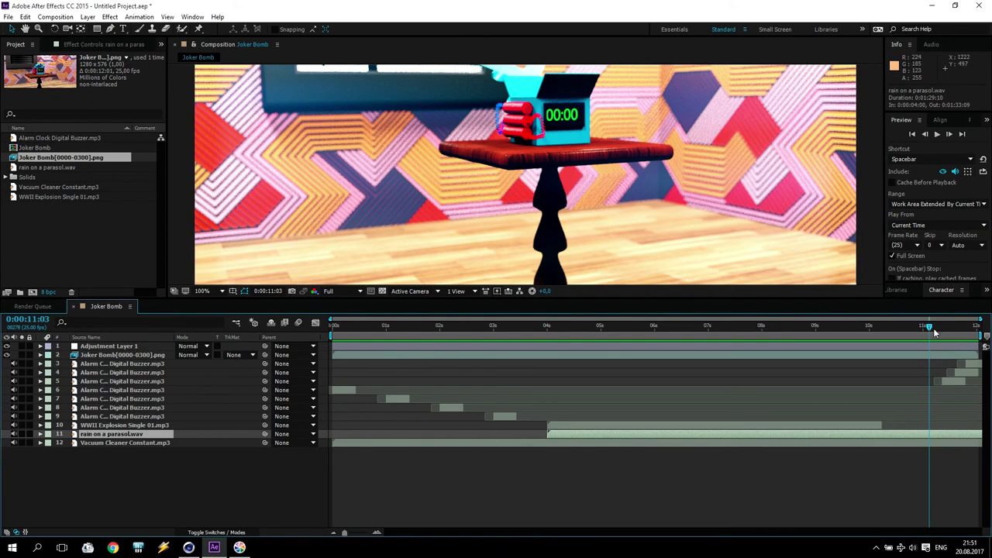
{"action": "left_click_drag", "start_coordinate": [931, 328], "coordinate": [976, 338]}
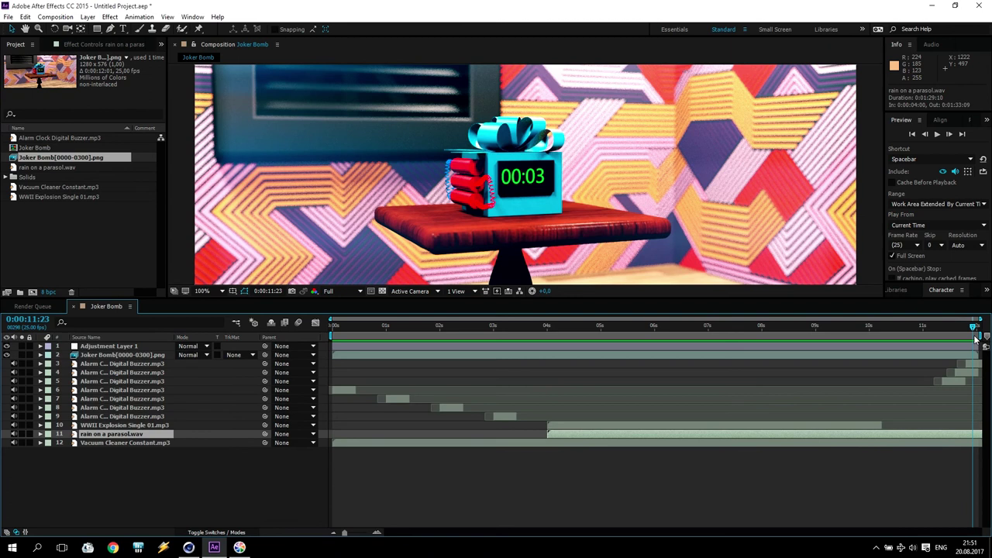
Reveal the Vacuum Cleaner Constant layer's −48 dB Audio Levels keyframes and waveform, then return to about 7 s
{"action": "left_click", "coordinate": [40, 443]}
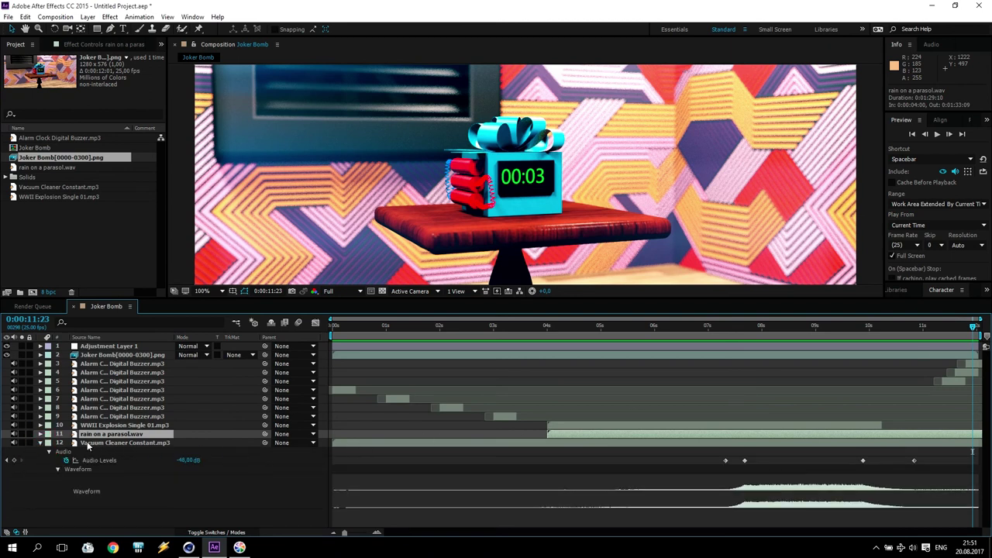
{"action": "left_click_drag", "start_coordinate": [976, 328], "coordinate": [332, 374]}
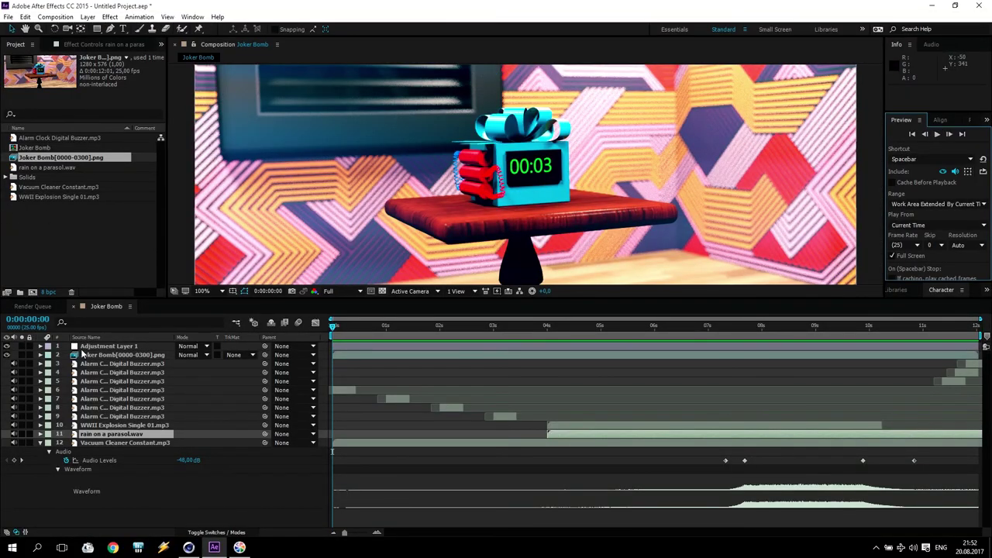
Apply the Body Shop Magic Bullet Looks preset to Adjustment Layer 1
{"action": "left_click", "coordinate": [104, 347]}
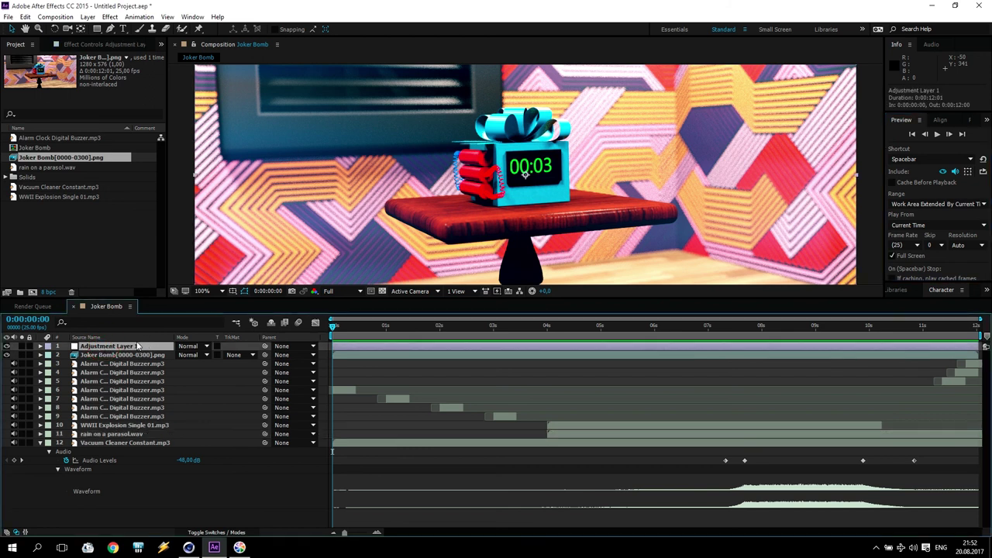
{"action": "left_click", "coordinate": [98, 45]}
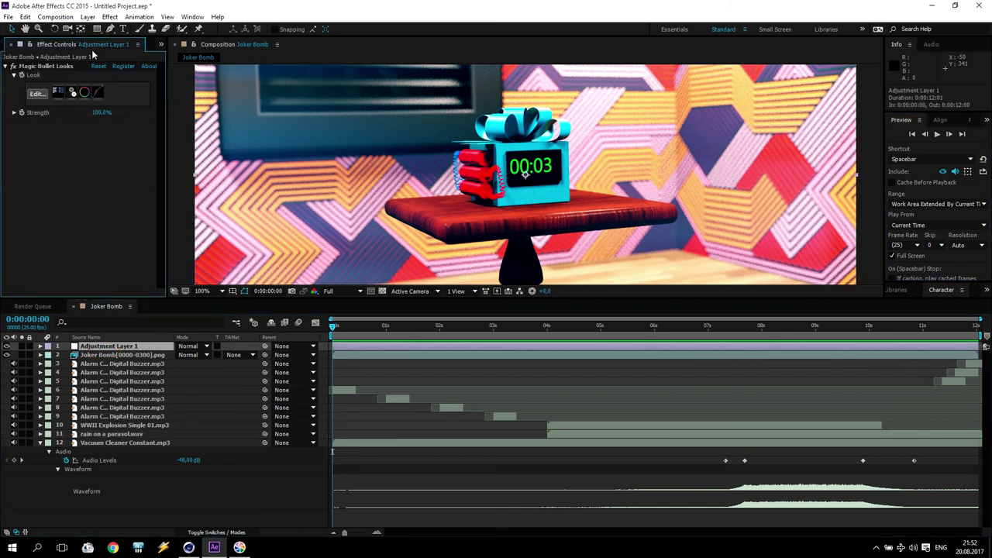
{"action": "left_click", "coordinate": [37, 94]}
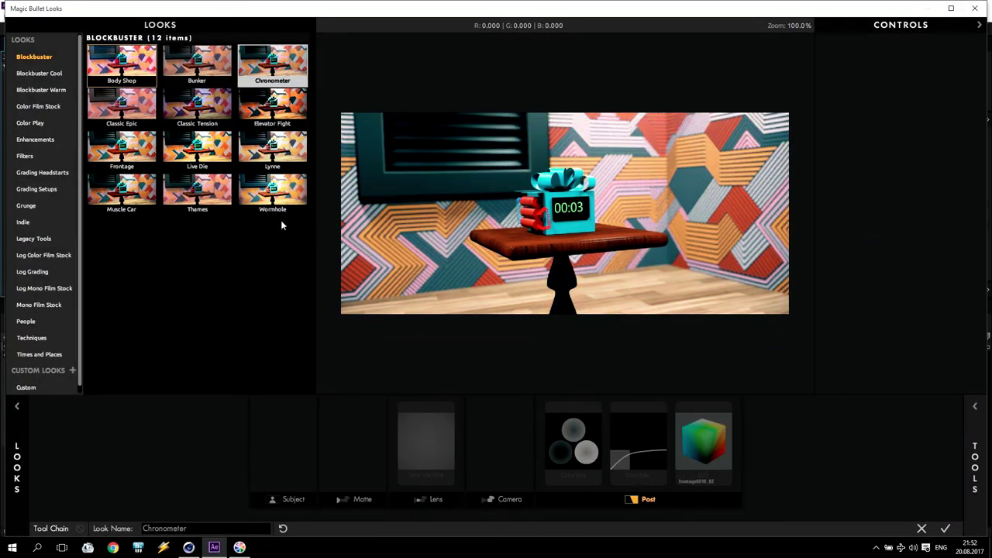
{"action": "left_click", "coordinate": [133, 69]}
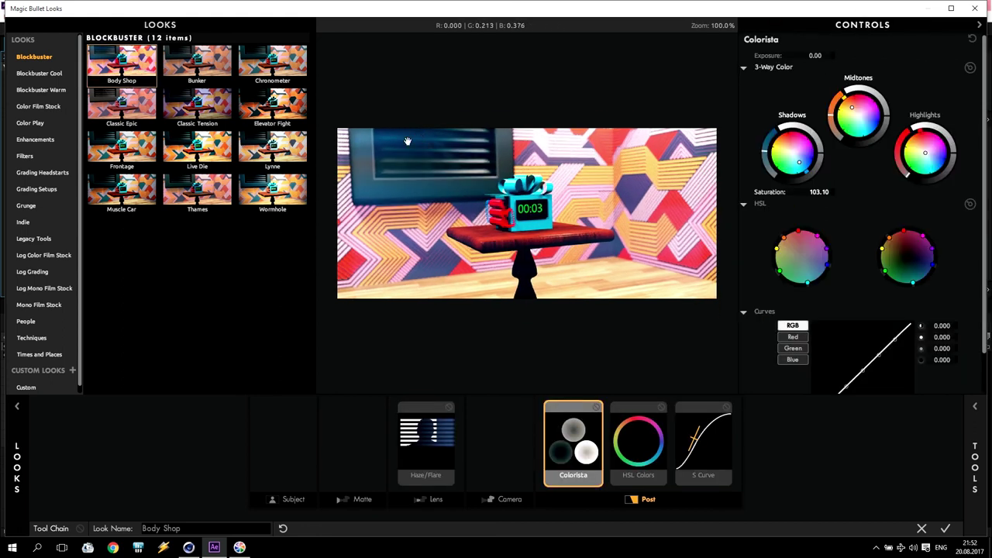
{"action": "left_click", "coordinate": [945, 530]}
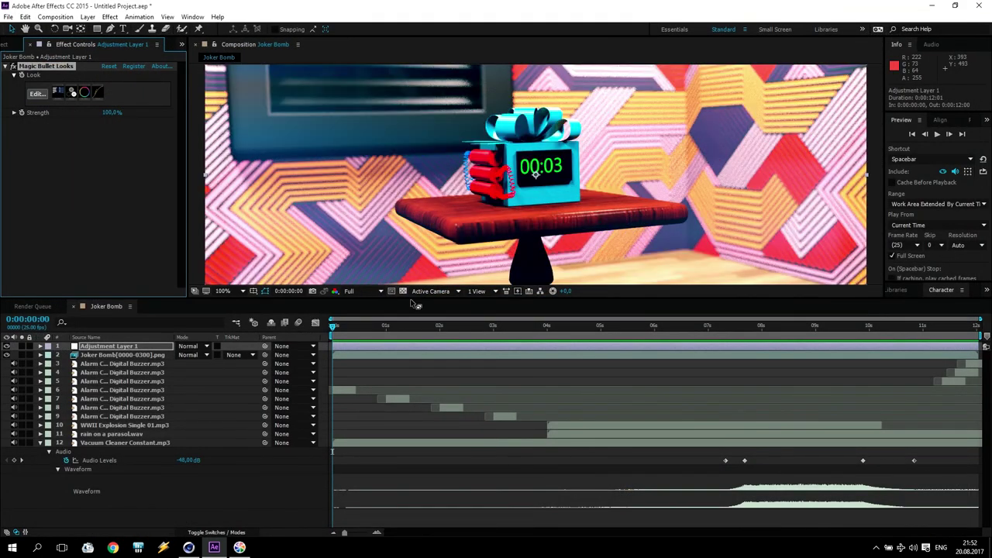
Enlarge the viewer and toggle the grade off and on to compare with the original
{"action": "left_click_drag", "start_coordinate": [410, 299], "coordinate": [414, 411]}
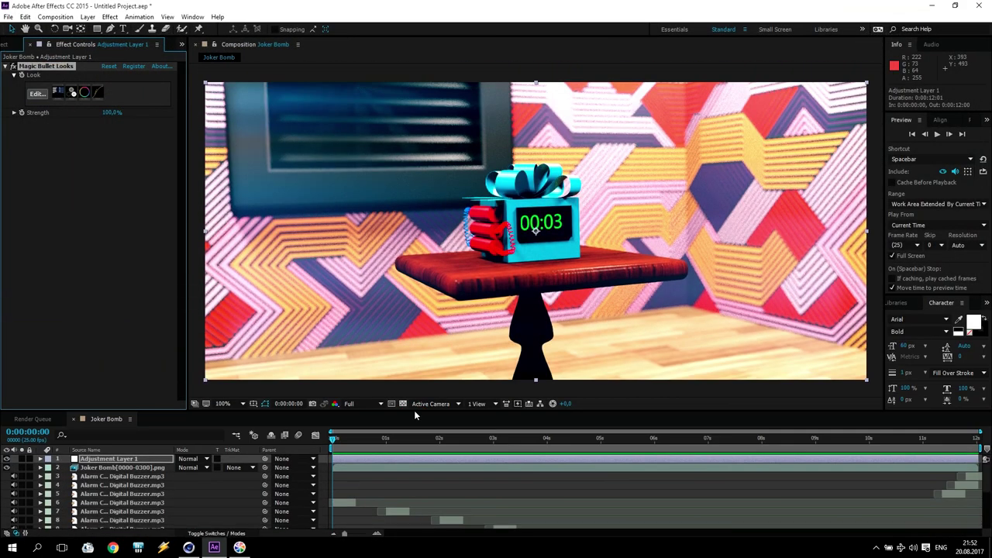
{"action": "left_click", "coordinate": [8, 459]}
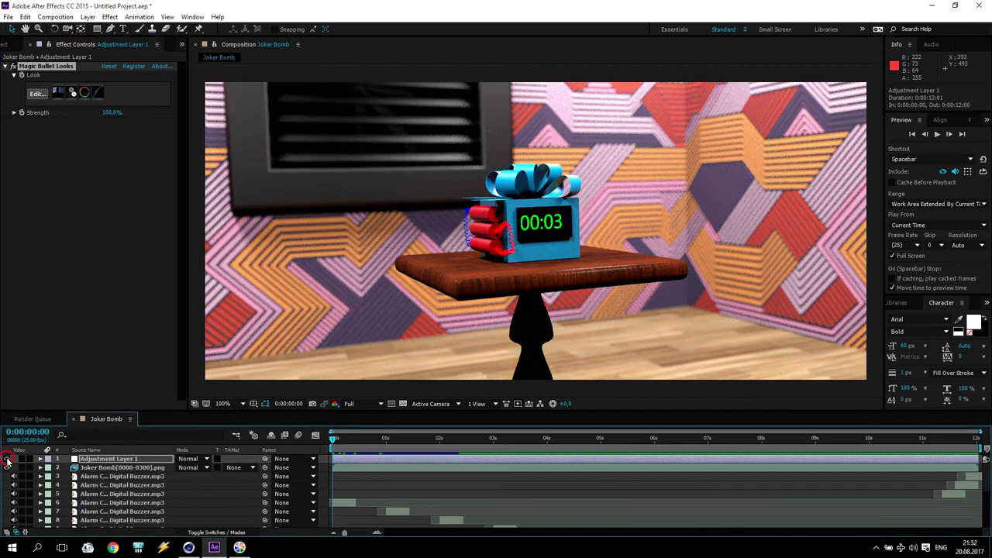
{"action": "left_click", "coordinate": [9, 459]}
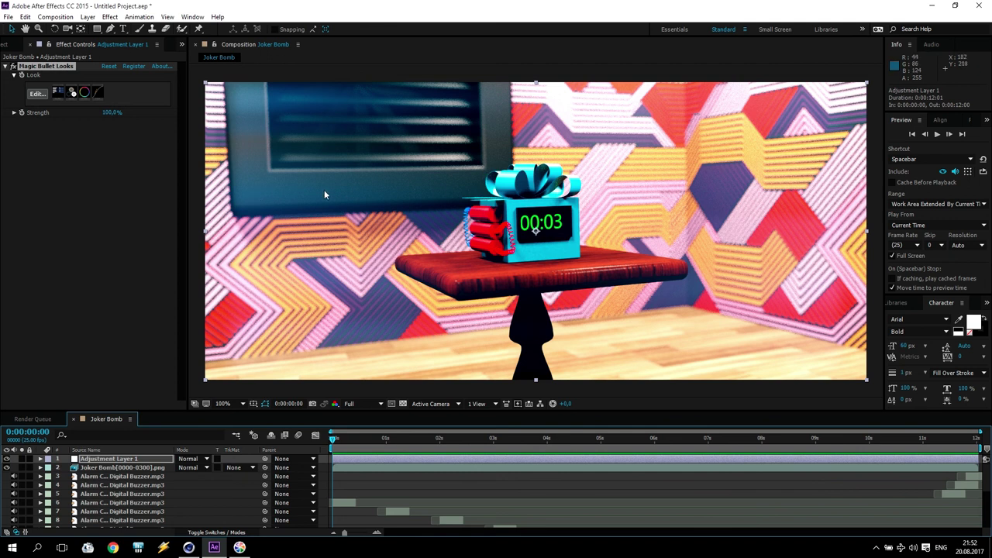
{"action": "left_click", "coordinate": [7, 68]}
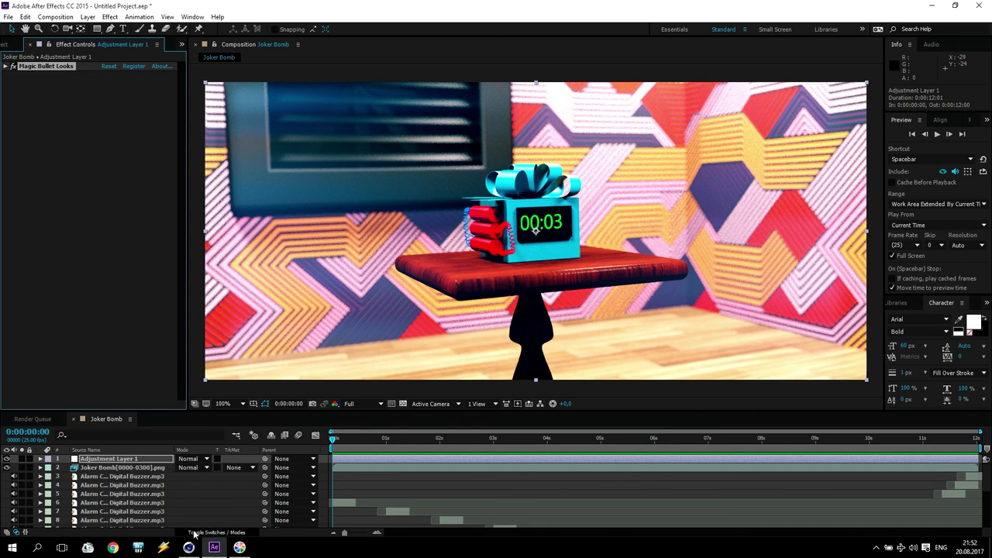
Play the exported Joker's Bomb.mp4 full screen in Media Player Classic, pausing at 00:11
{"action": "left_click", "coordinate": [921, 5]}
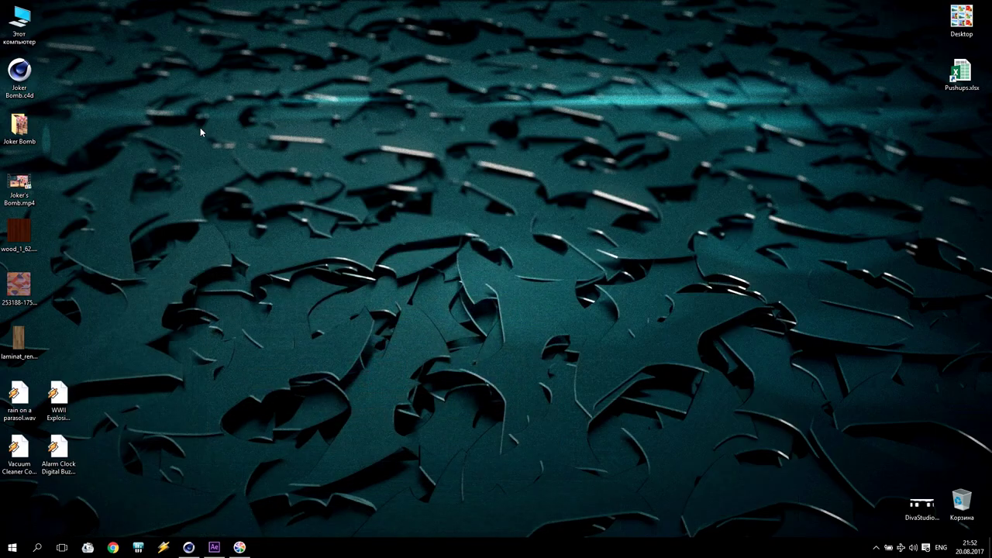
{"action": "double_click", "coordinate": [19, 186]}
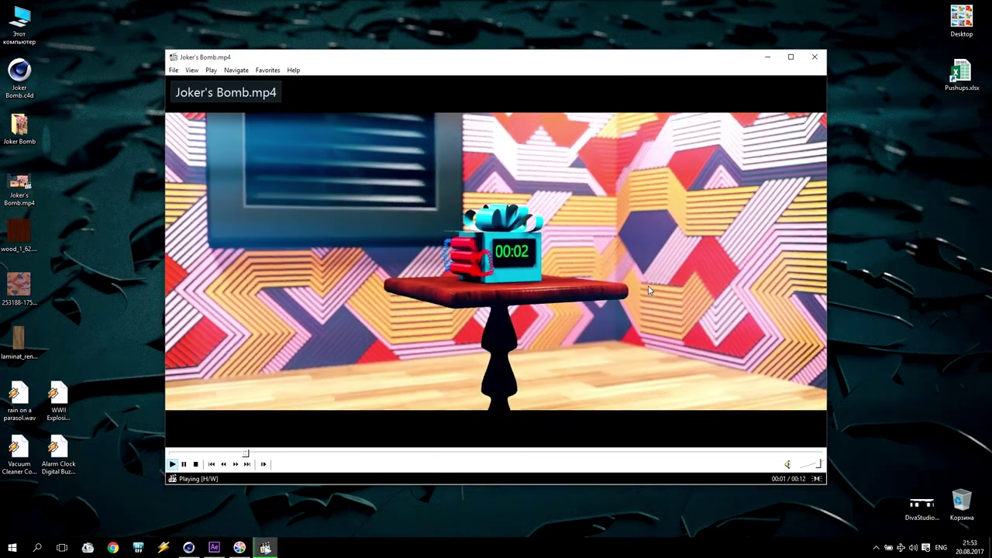
{"action": "double_click", "coordinate": [645, 285]}
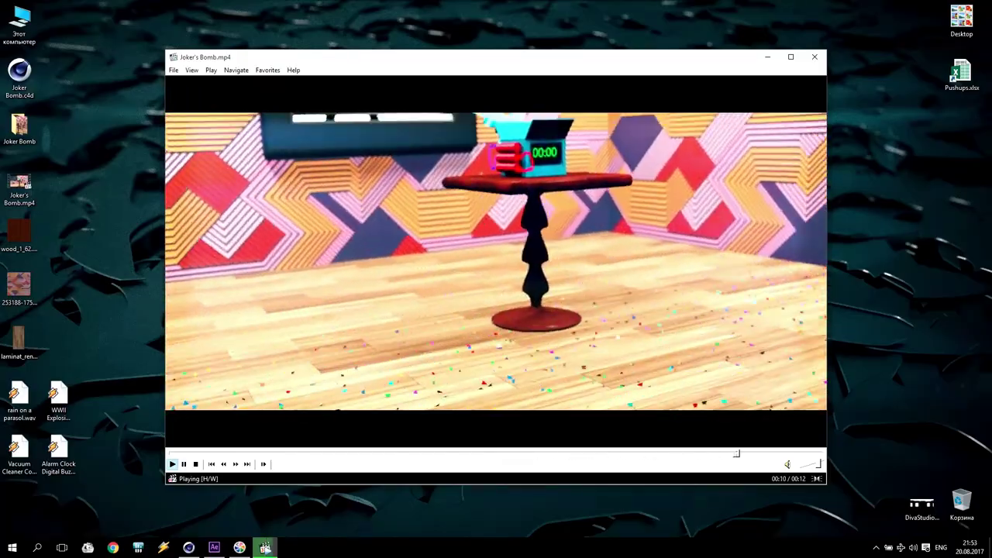
{"action": "left_click", "coordinate": [581, 230]}
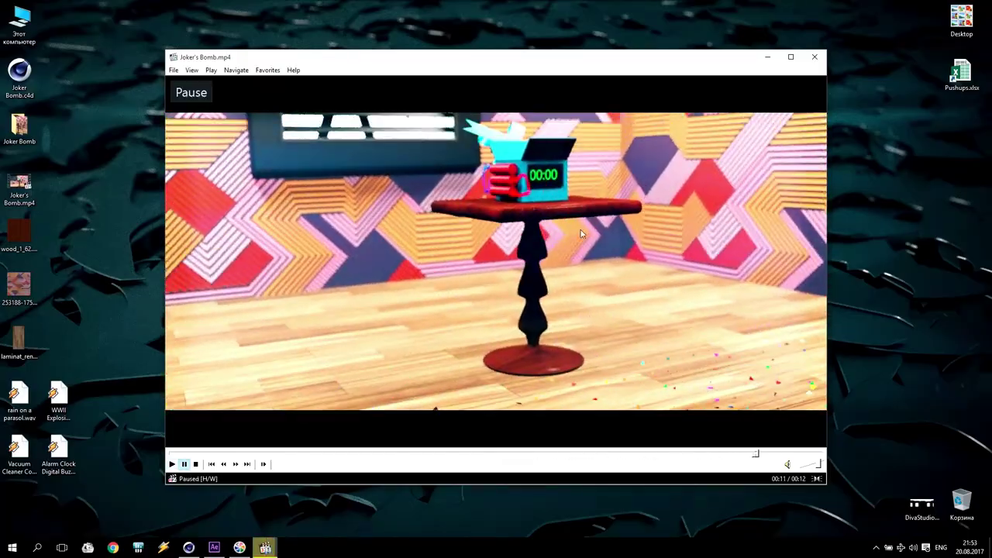
{"action": "left_click", "coordinate": [188, 549]}
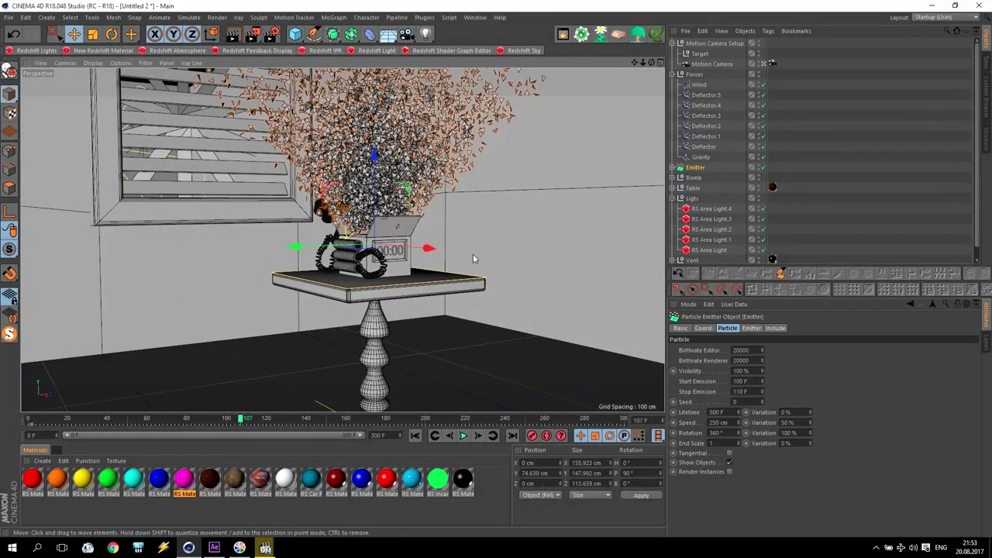